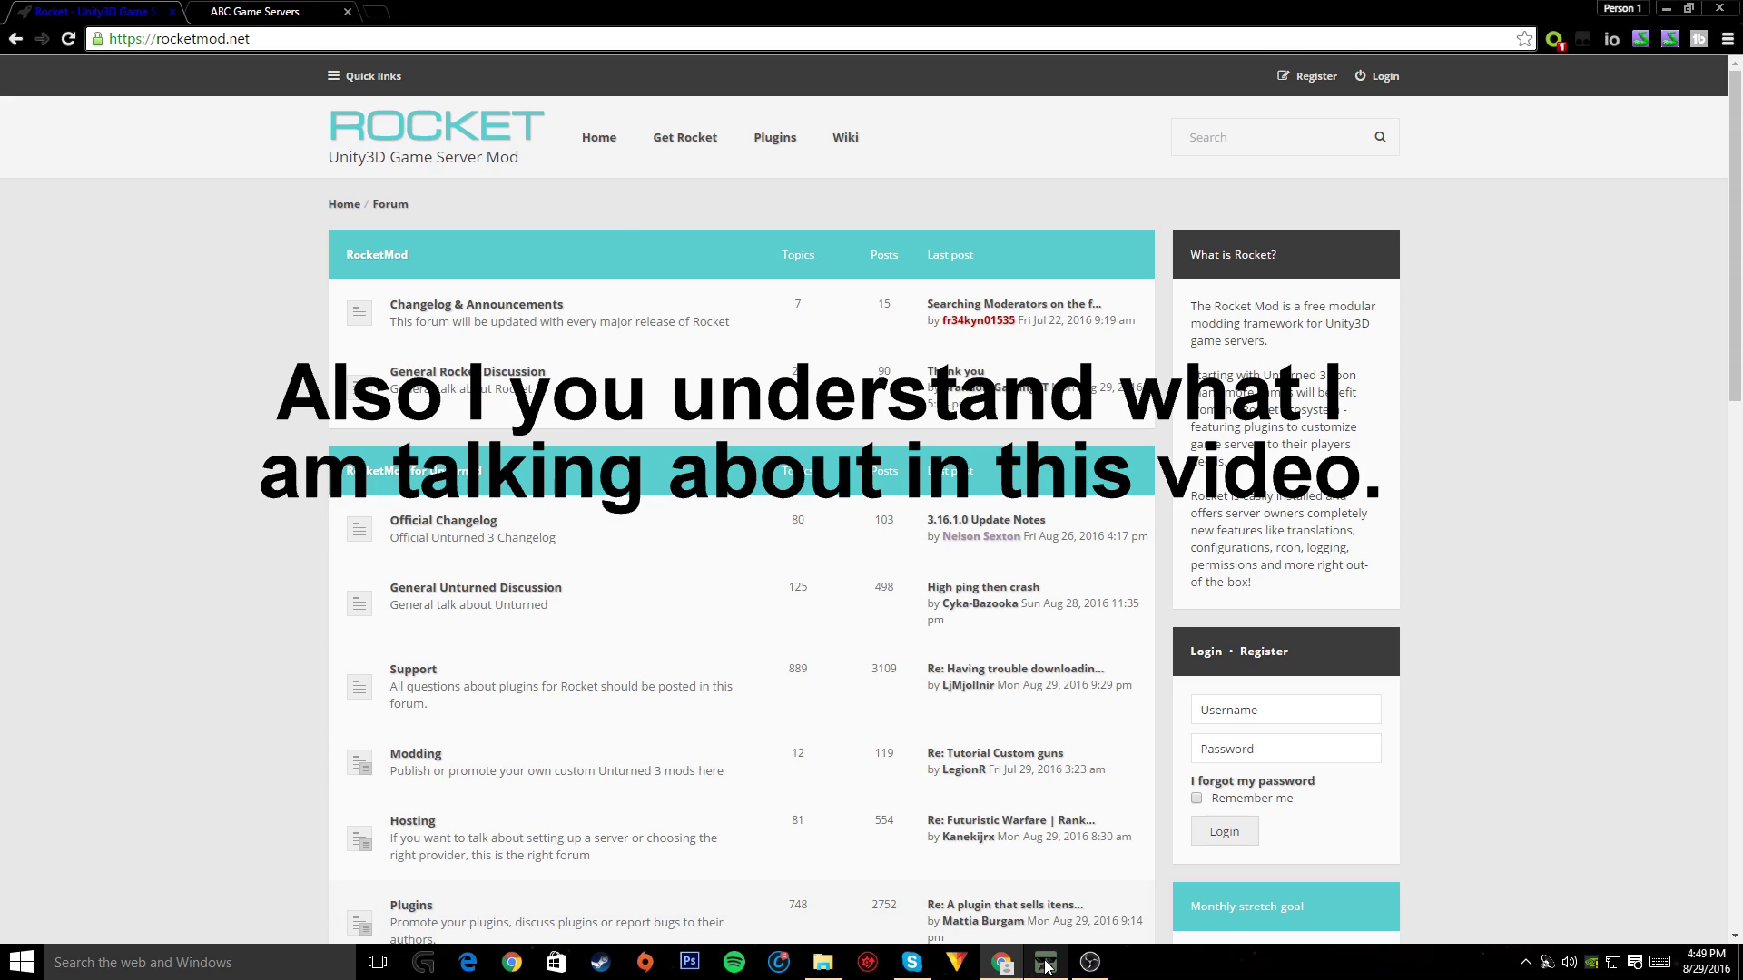
# Look at the ABC Game Servers home page and return to the Rocket forum page
pyautogui.moveTo(1046, 966)
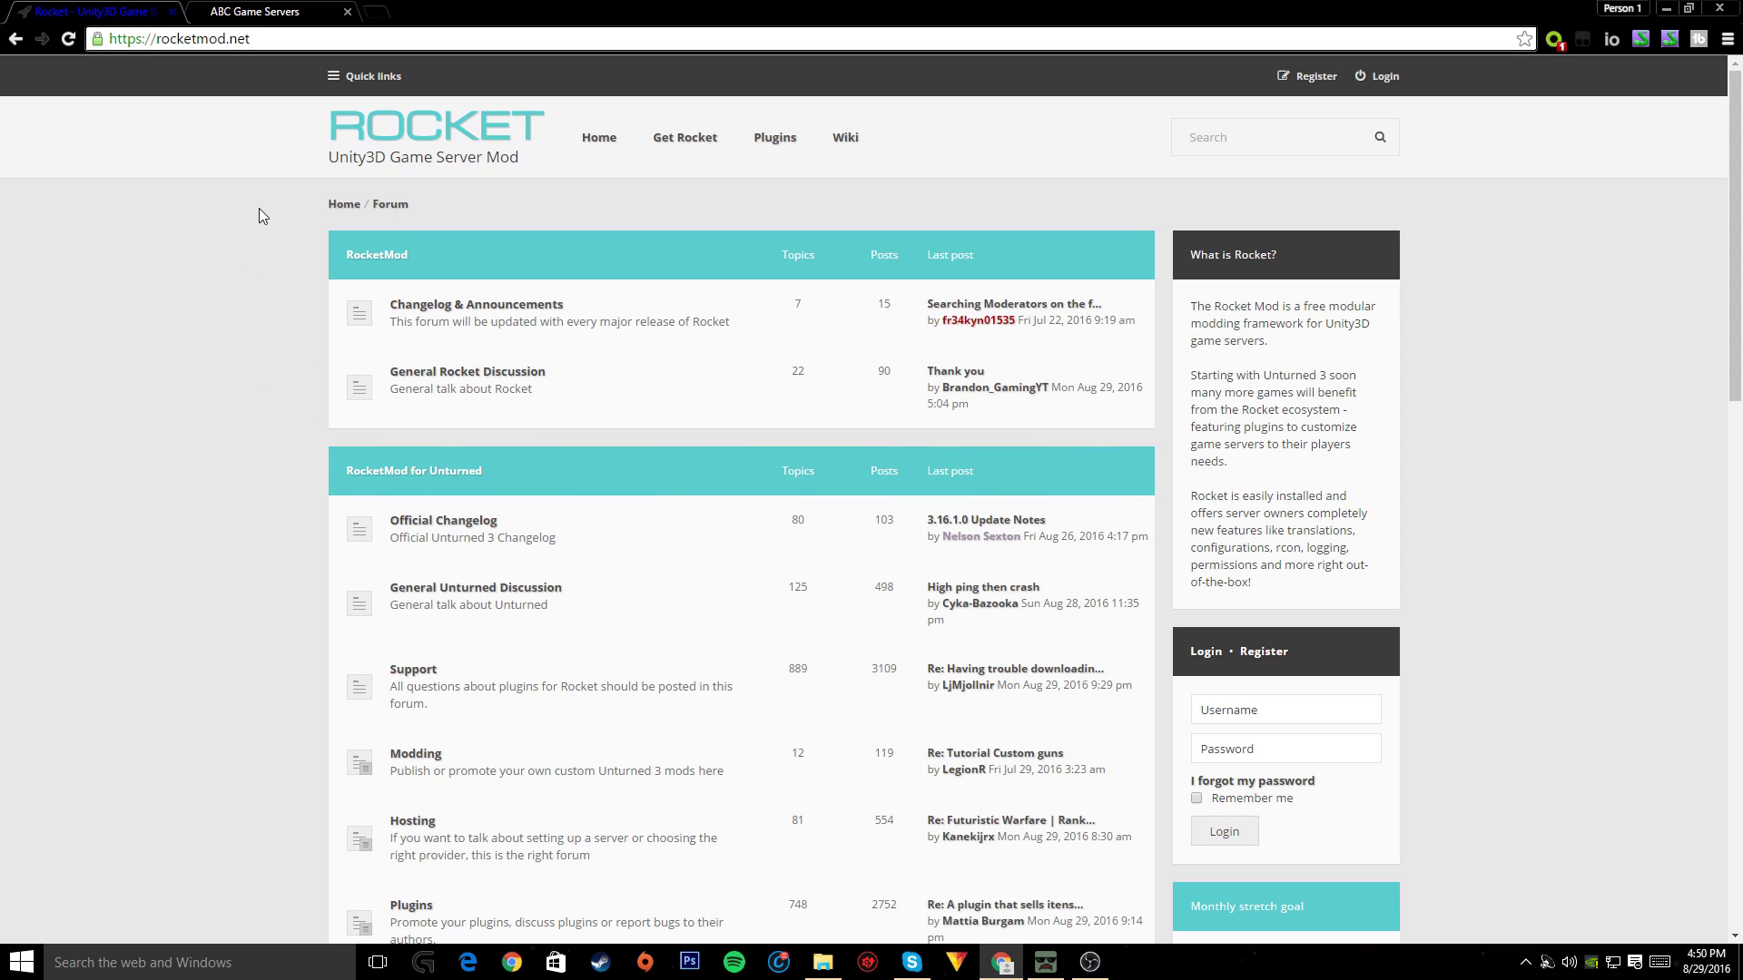
pyautogui.click(245, 11)
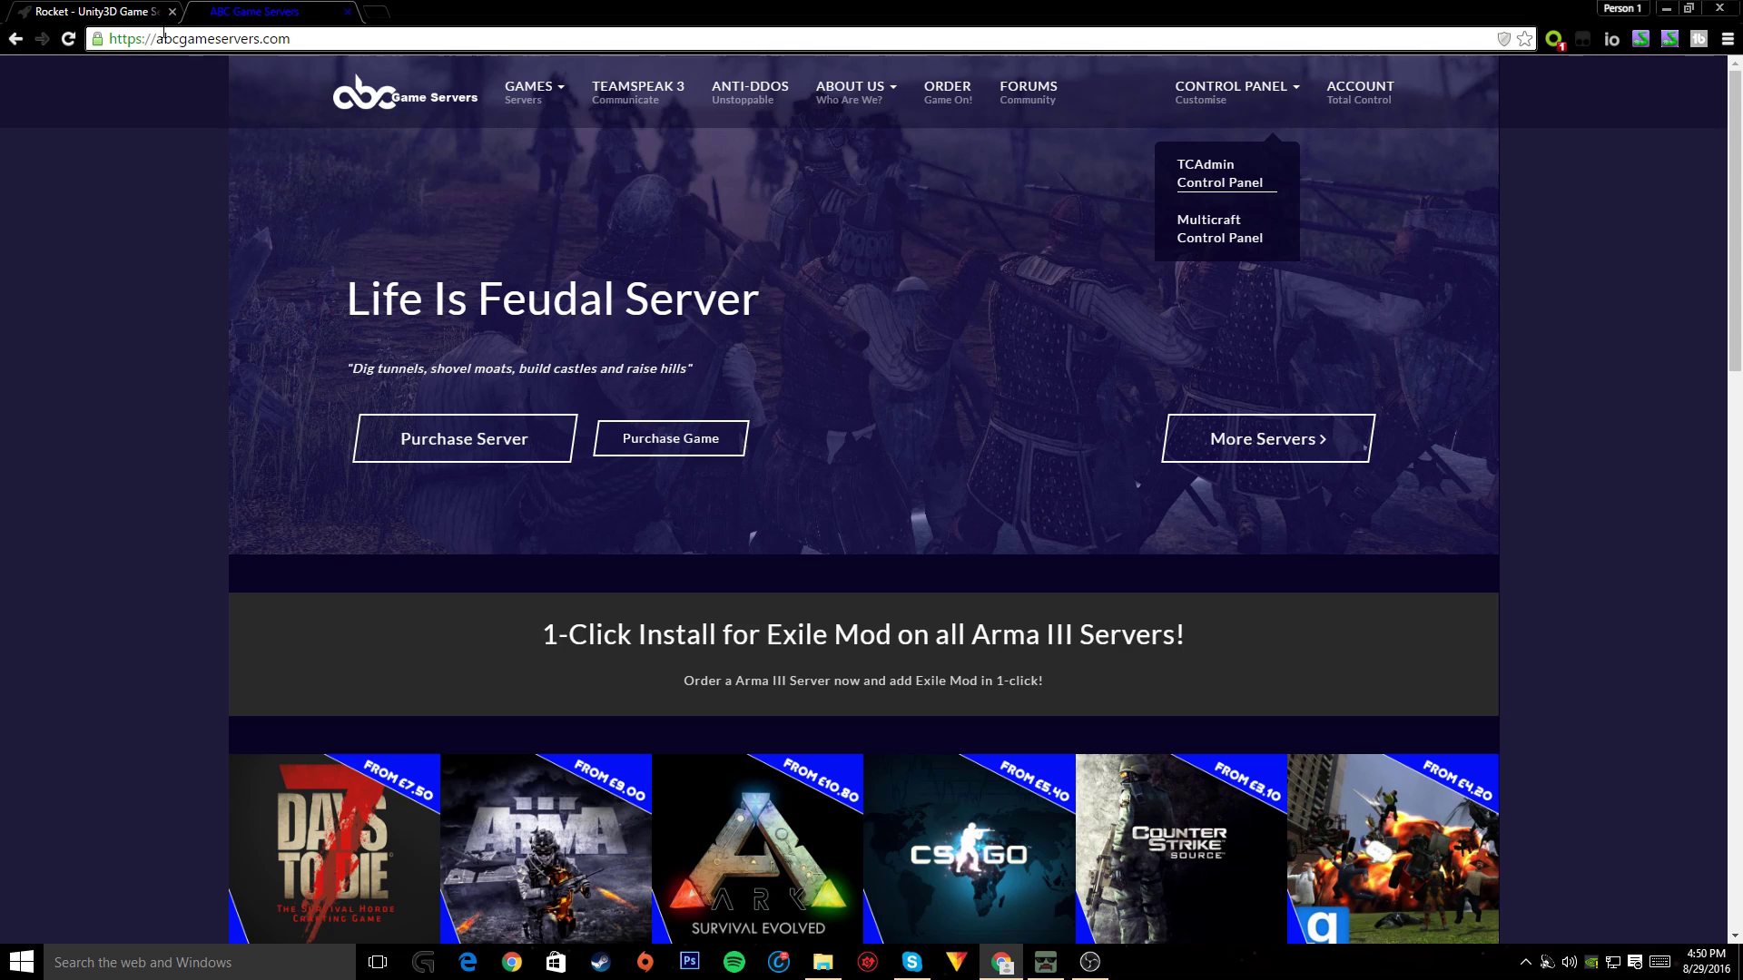
pyautogui.click(125, 11)
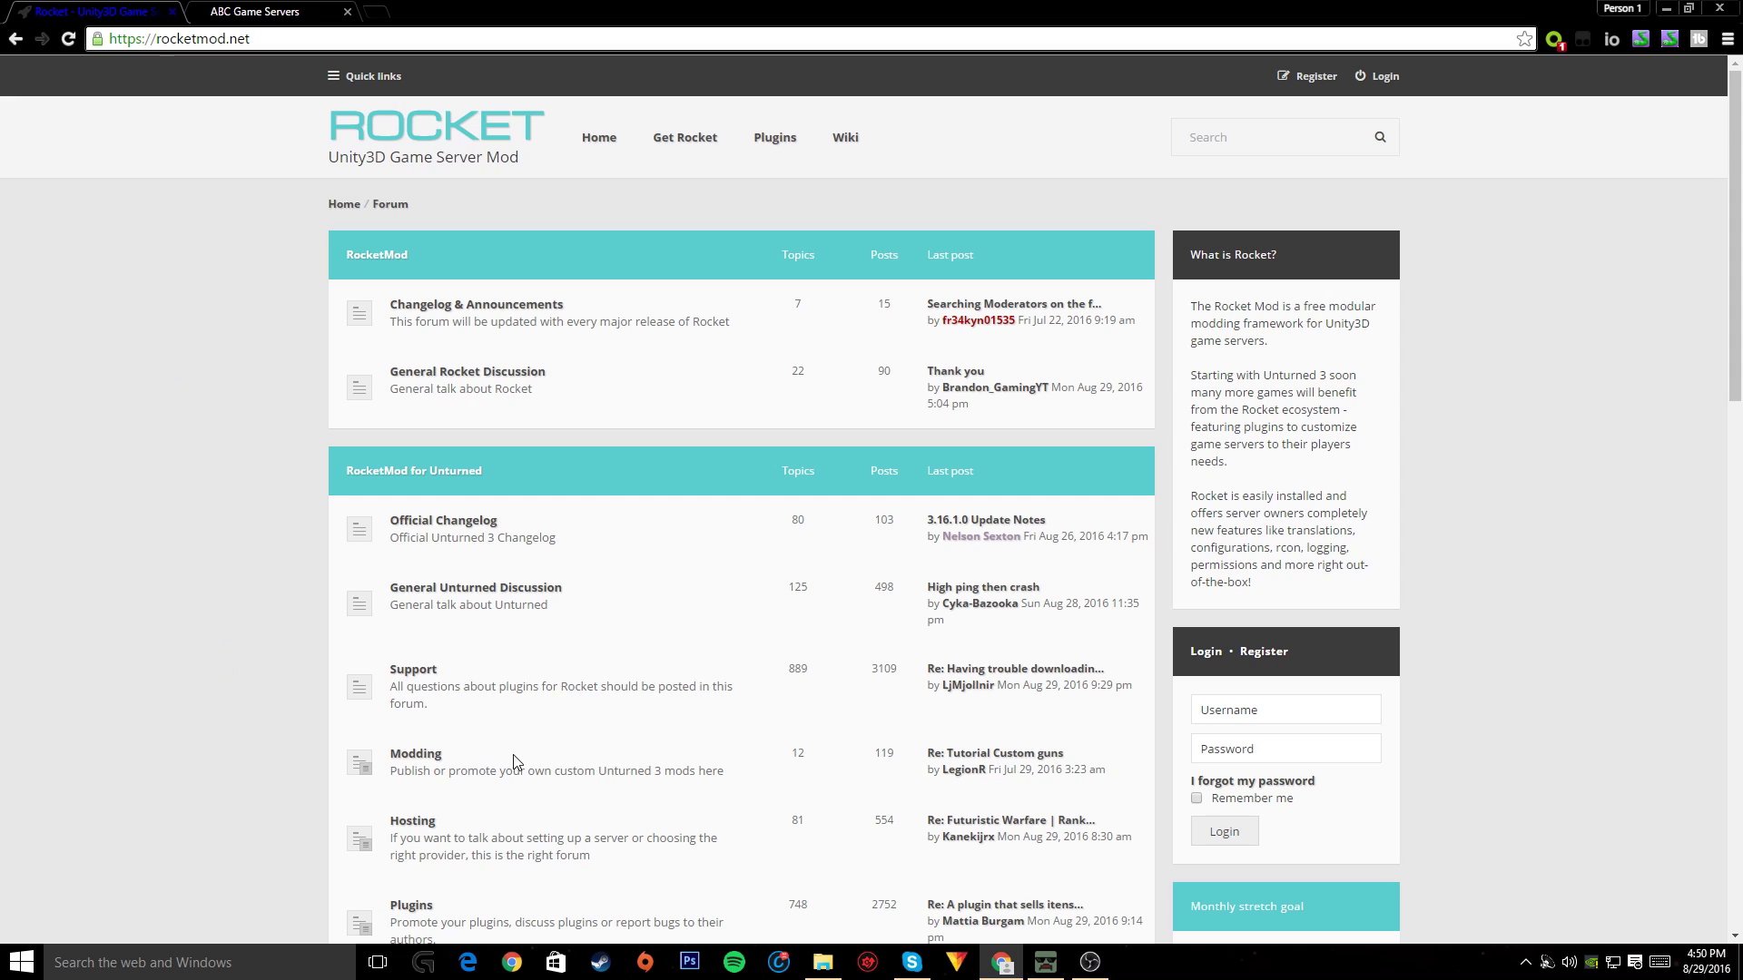
# Switch to the Server Panel and start the Voxton server, closing its console window and the panel view again
pyautogui.click(1053, 966)
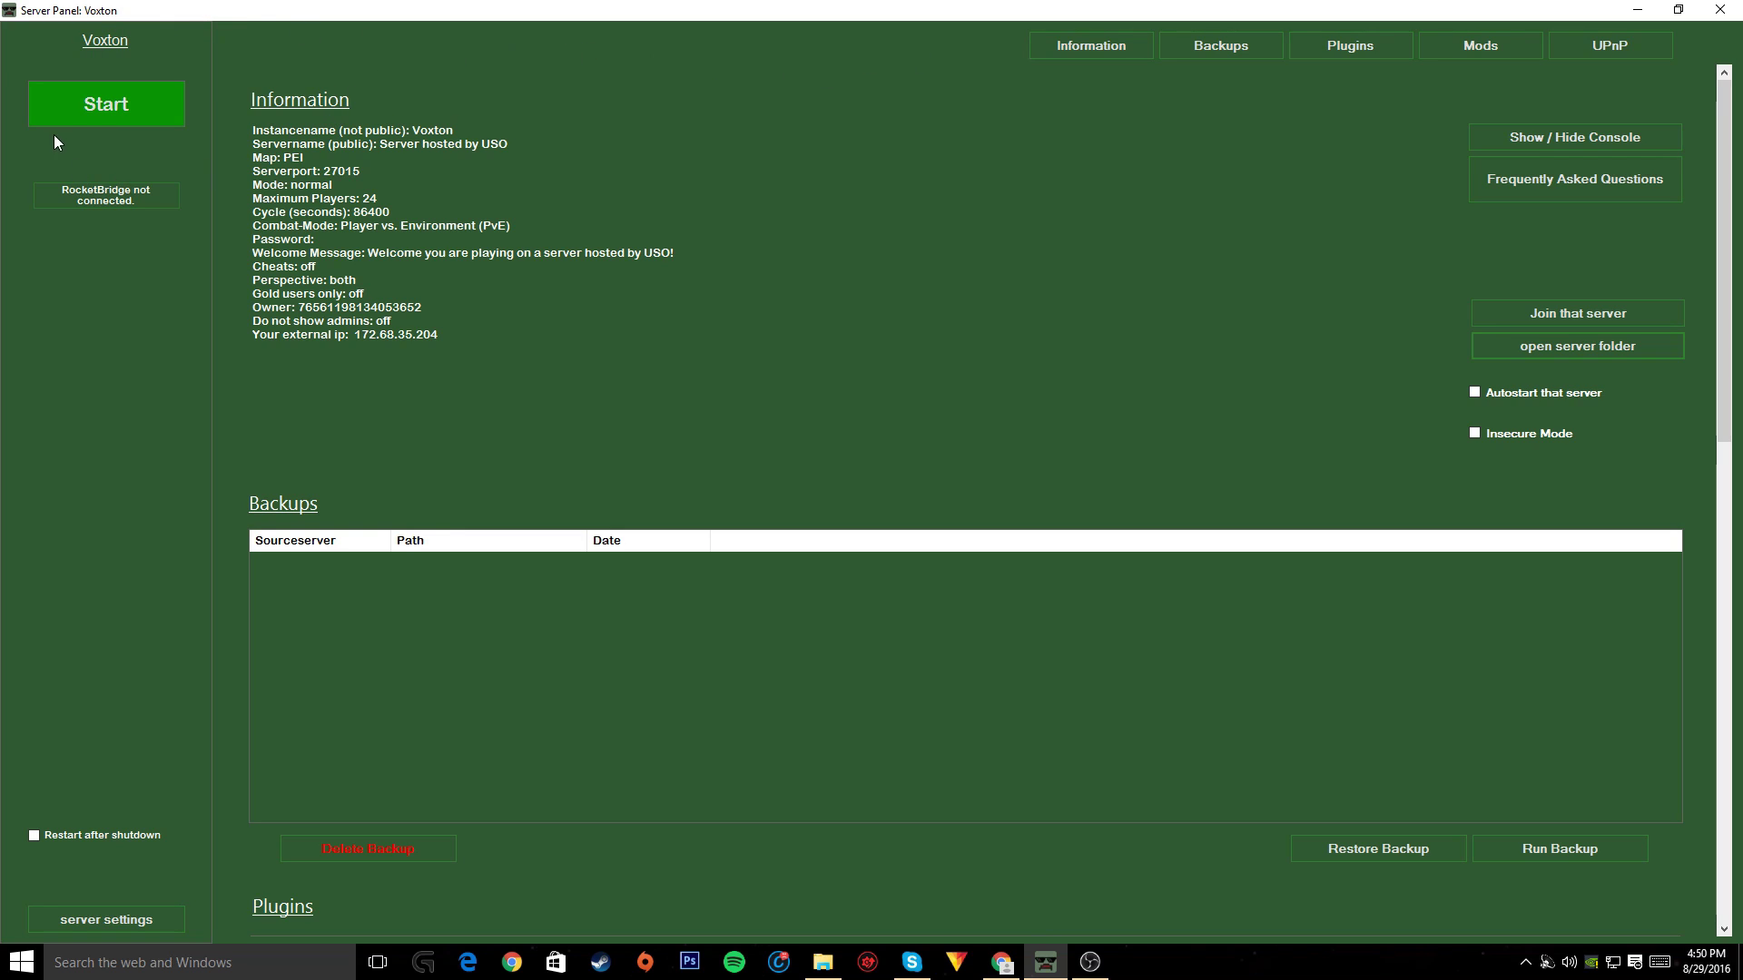
pyautogui.click(113, 118)
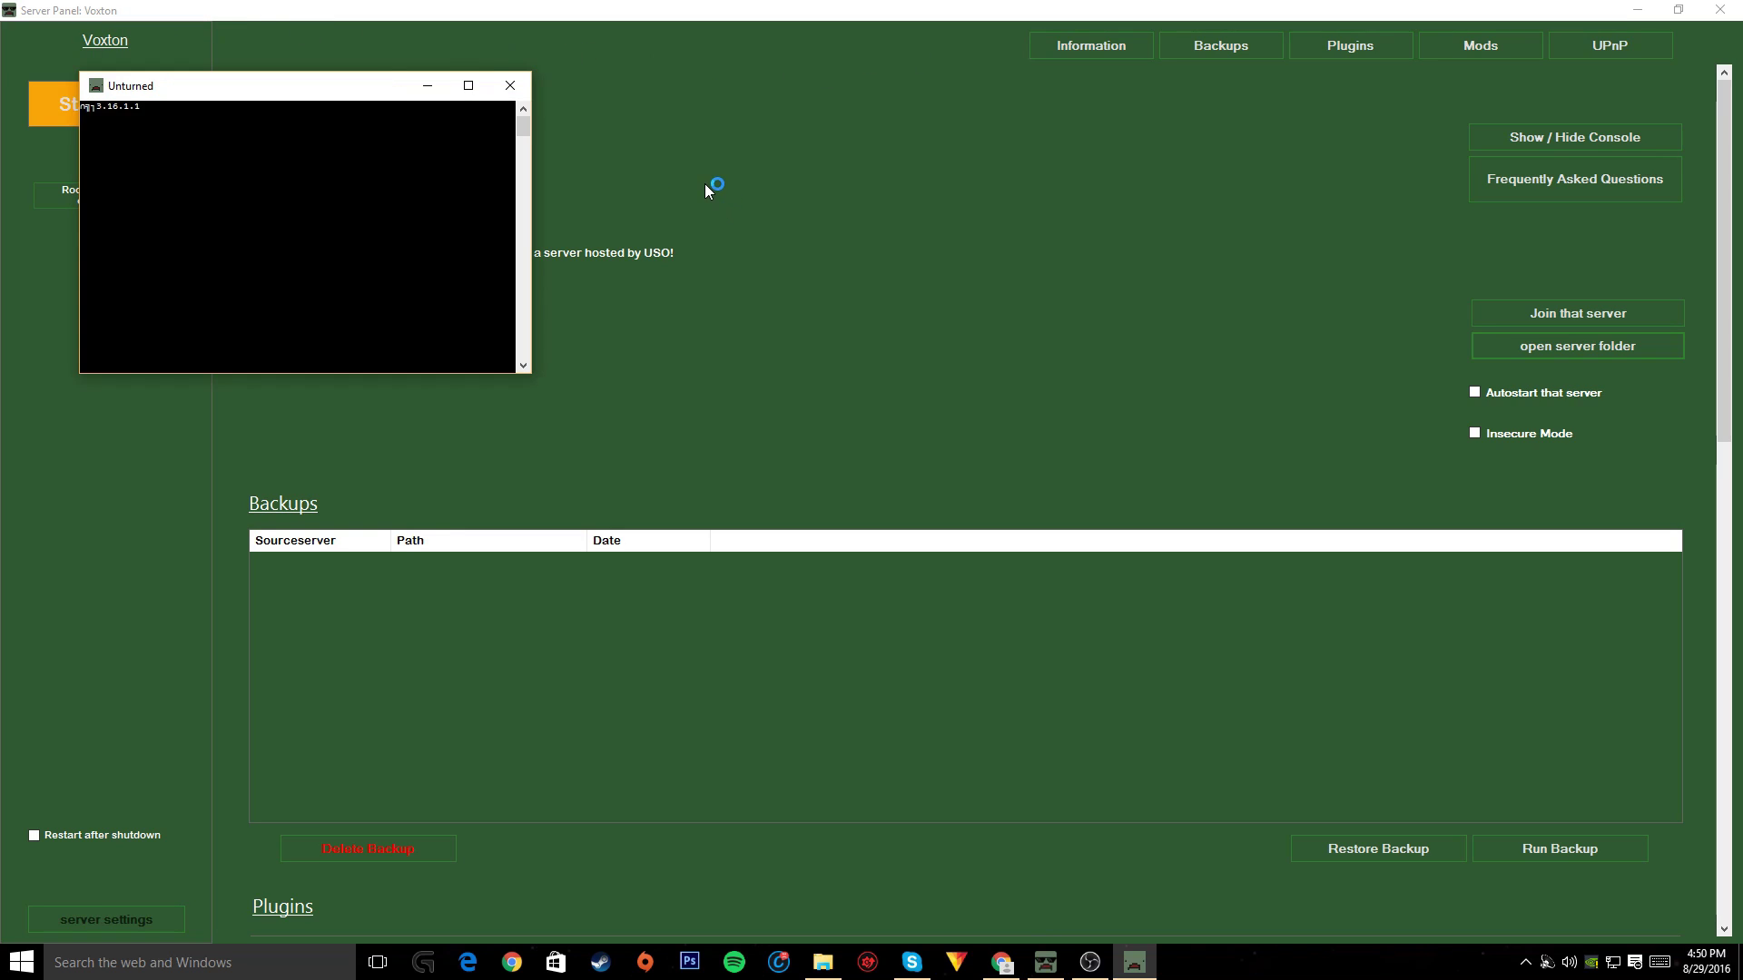
pyautogui.click(510, 87)
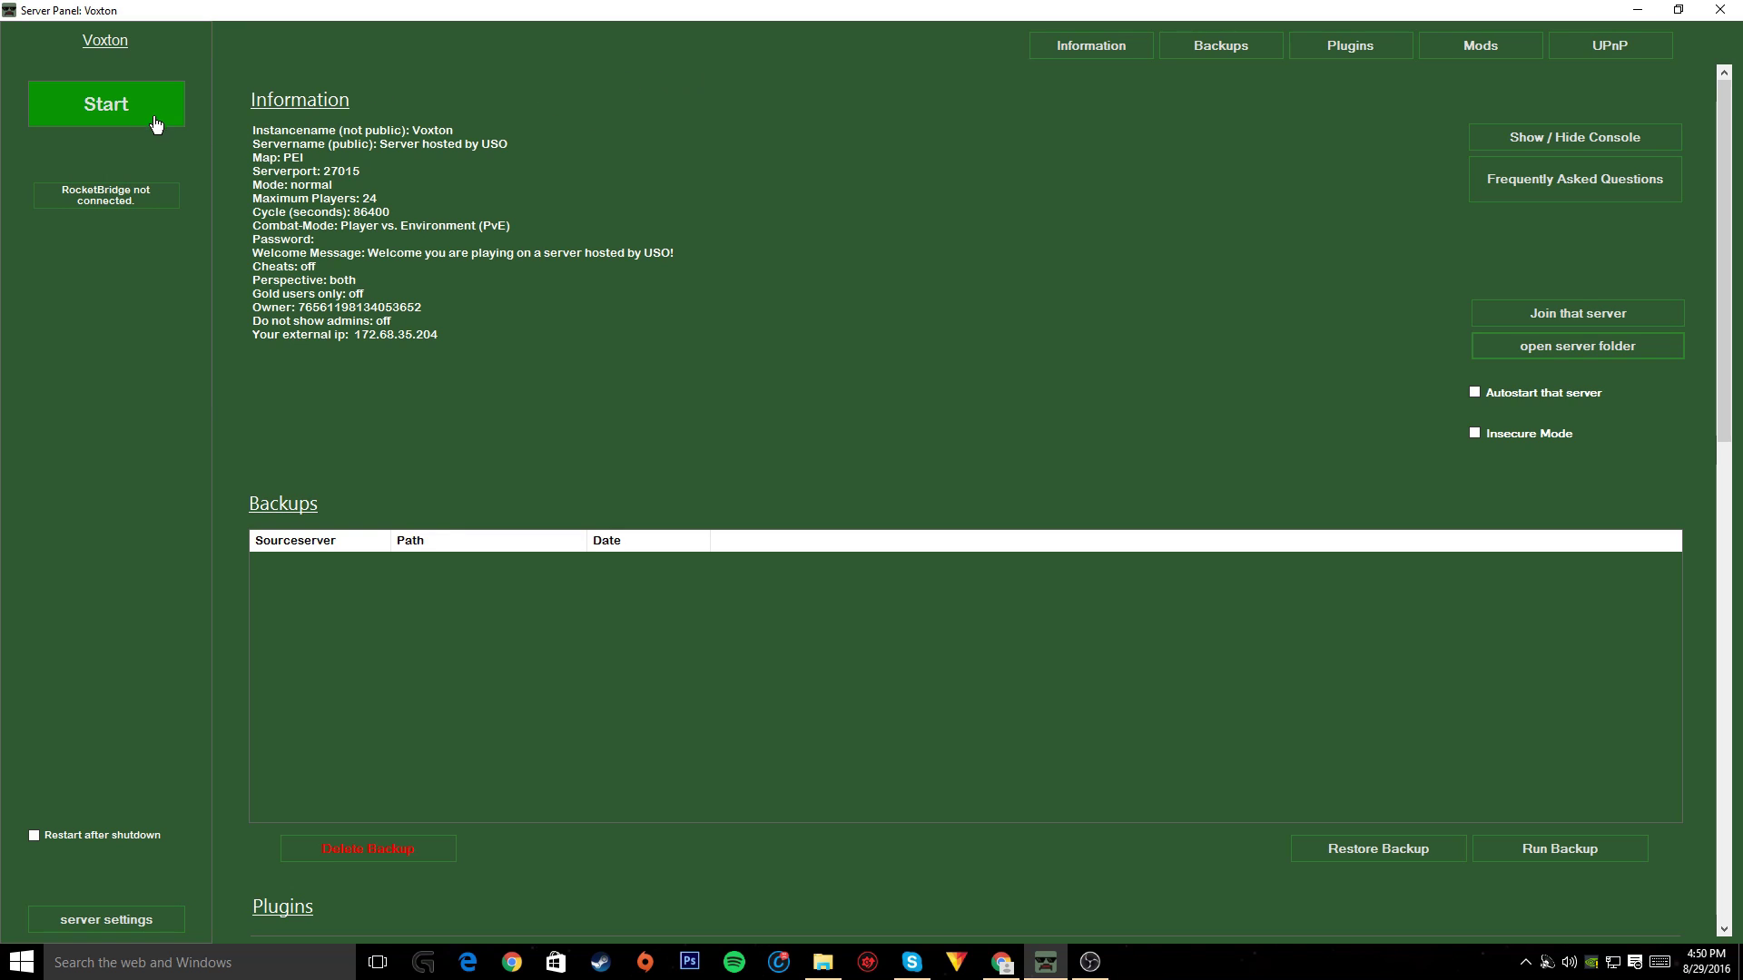
pyautogui.click(1638, 10)
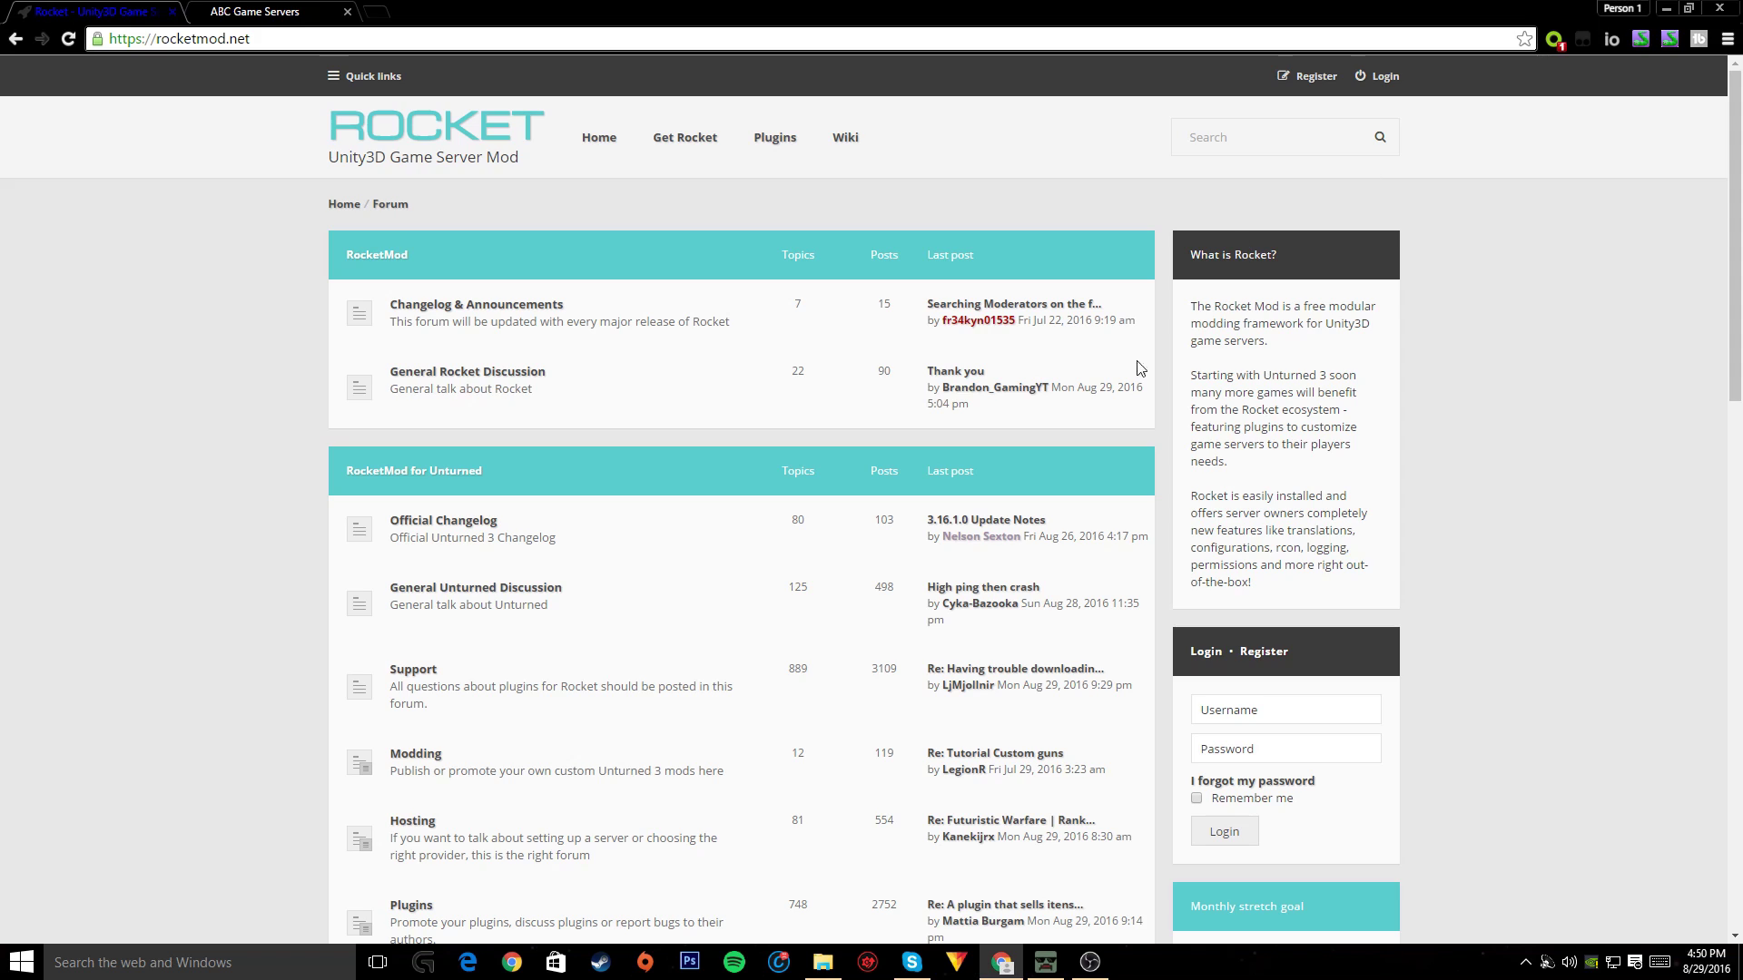
# Open the Rocket plugin repository and search it for plugins named "kits"
pyautogui.click(1269, 130)
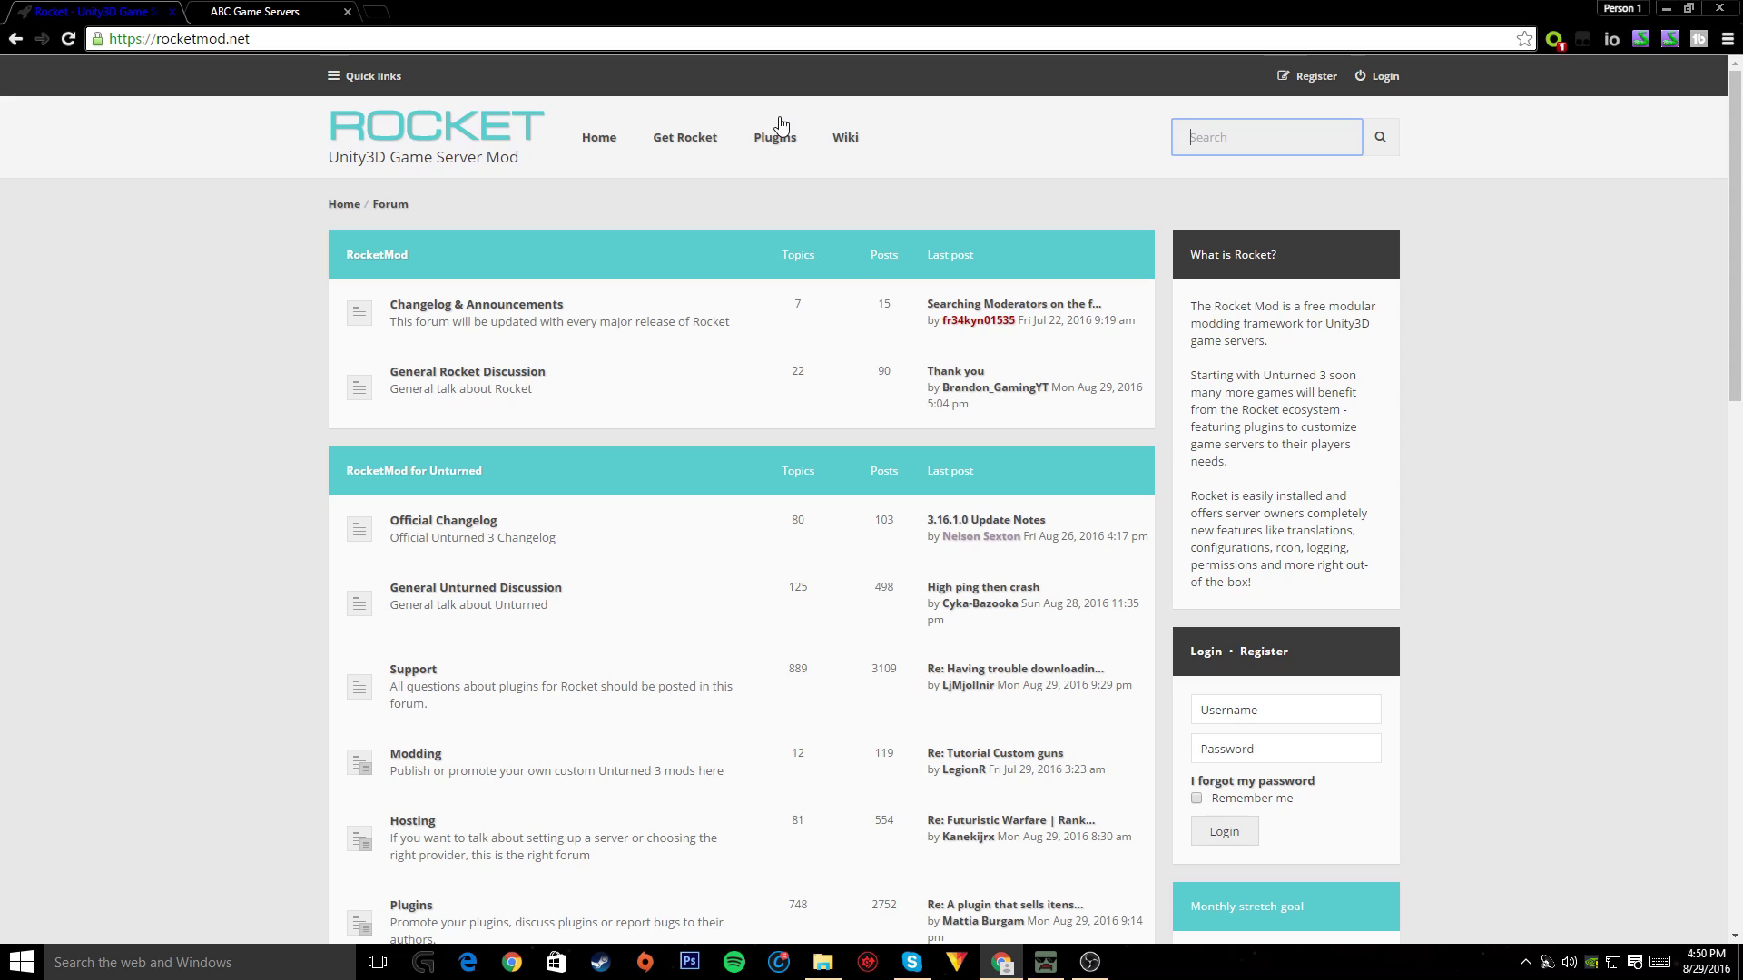
pyautogui.click(782, 153)
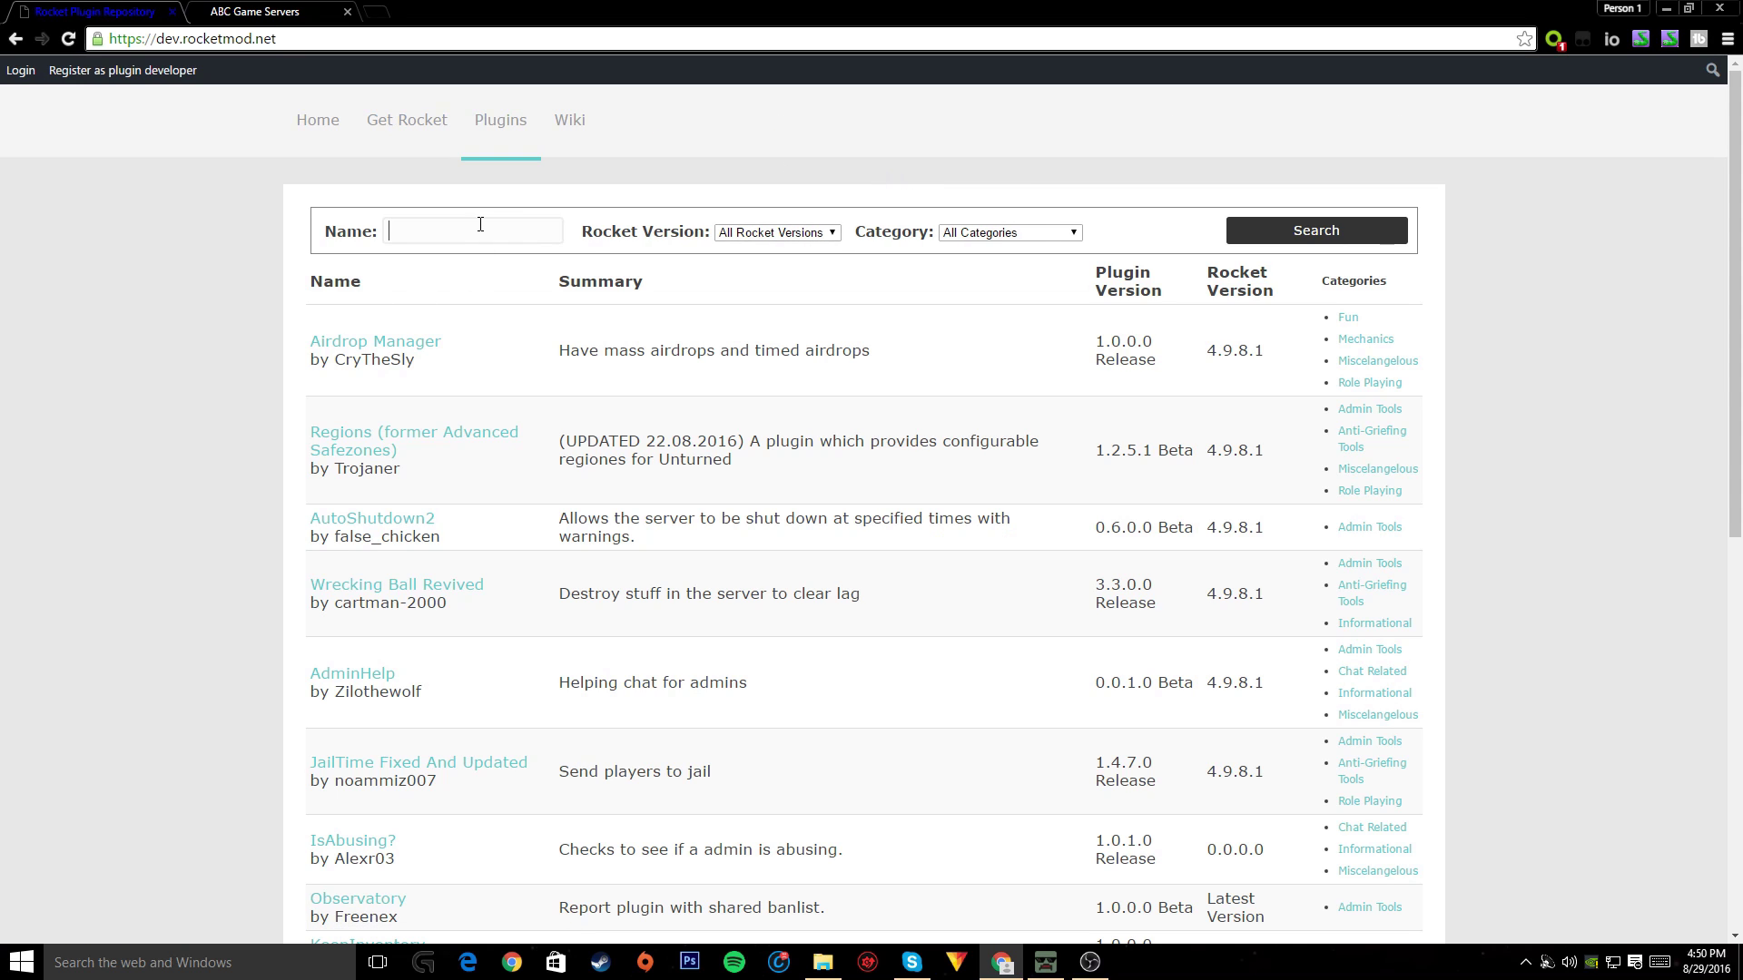
pyautogui.write('kits')
pyautogui.press('Down')
pyautogui.press('Return')
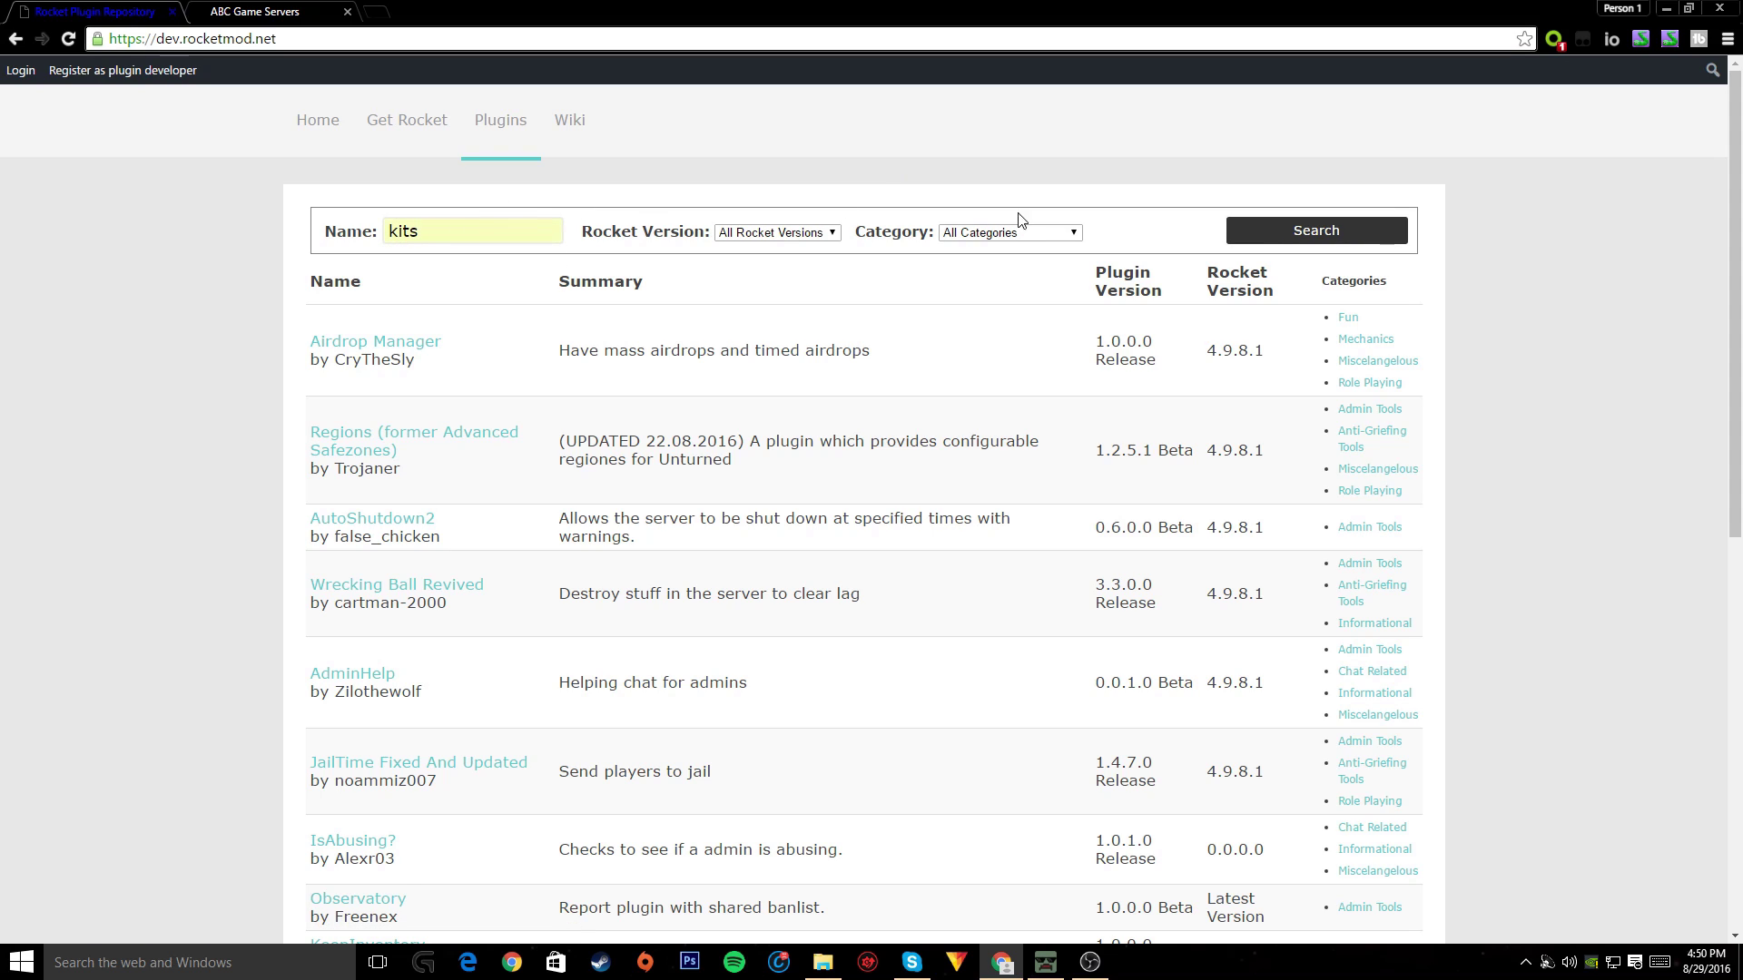
pyautogui.click(1352, 236)
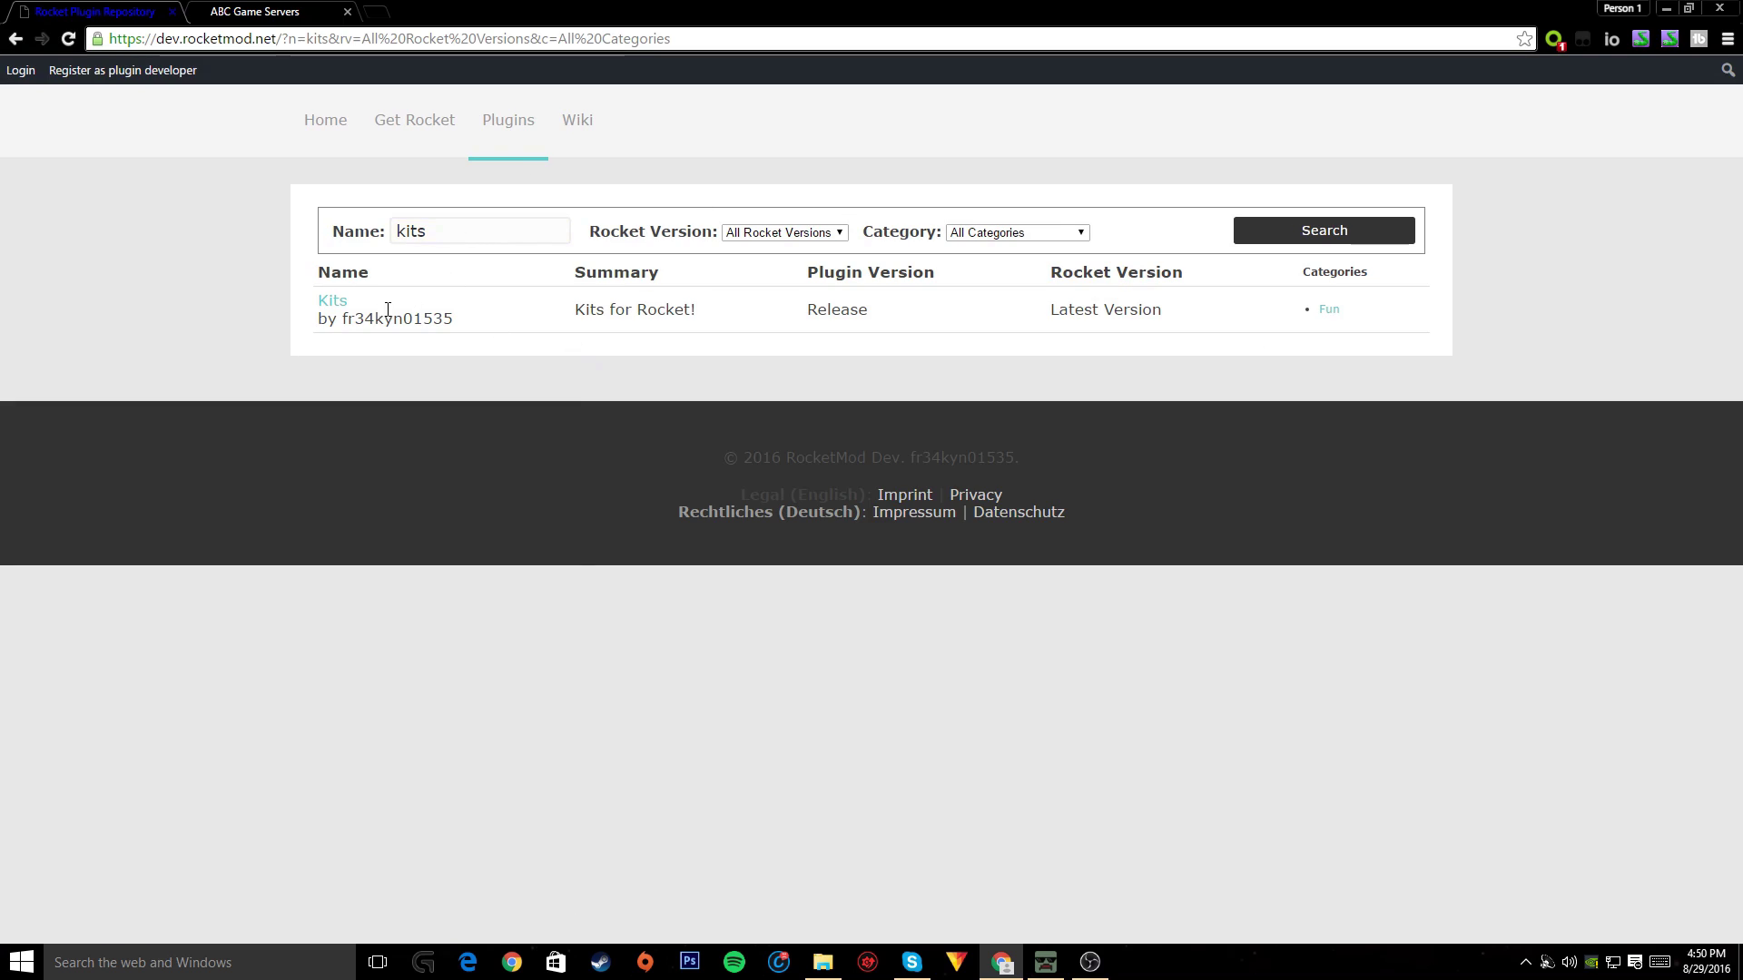
# Open the Kits plugin page and download its Kits #301 development build
pyautogui.click(330, 303)
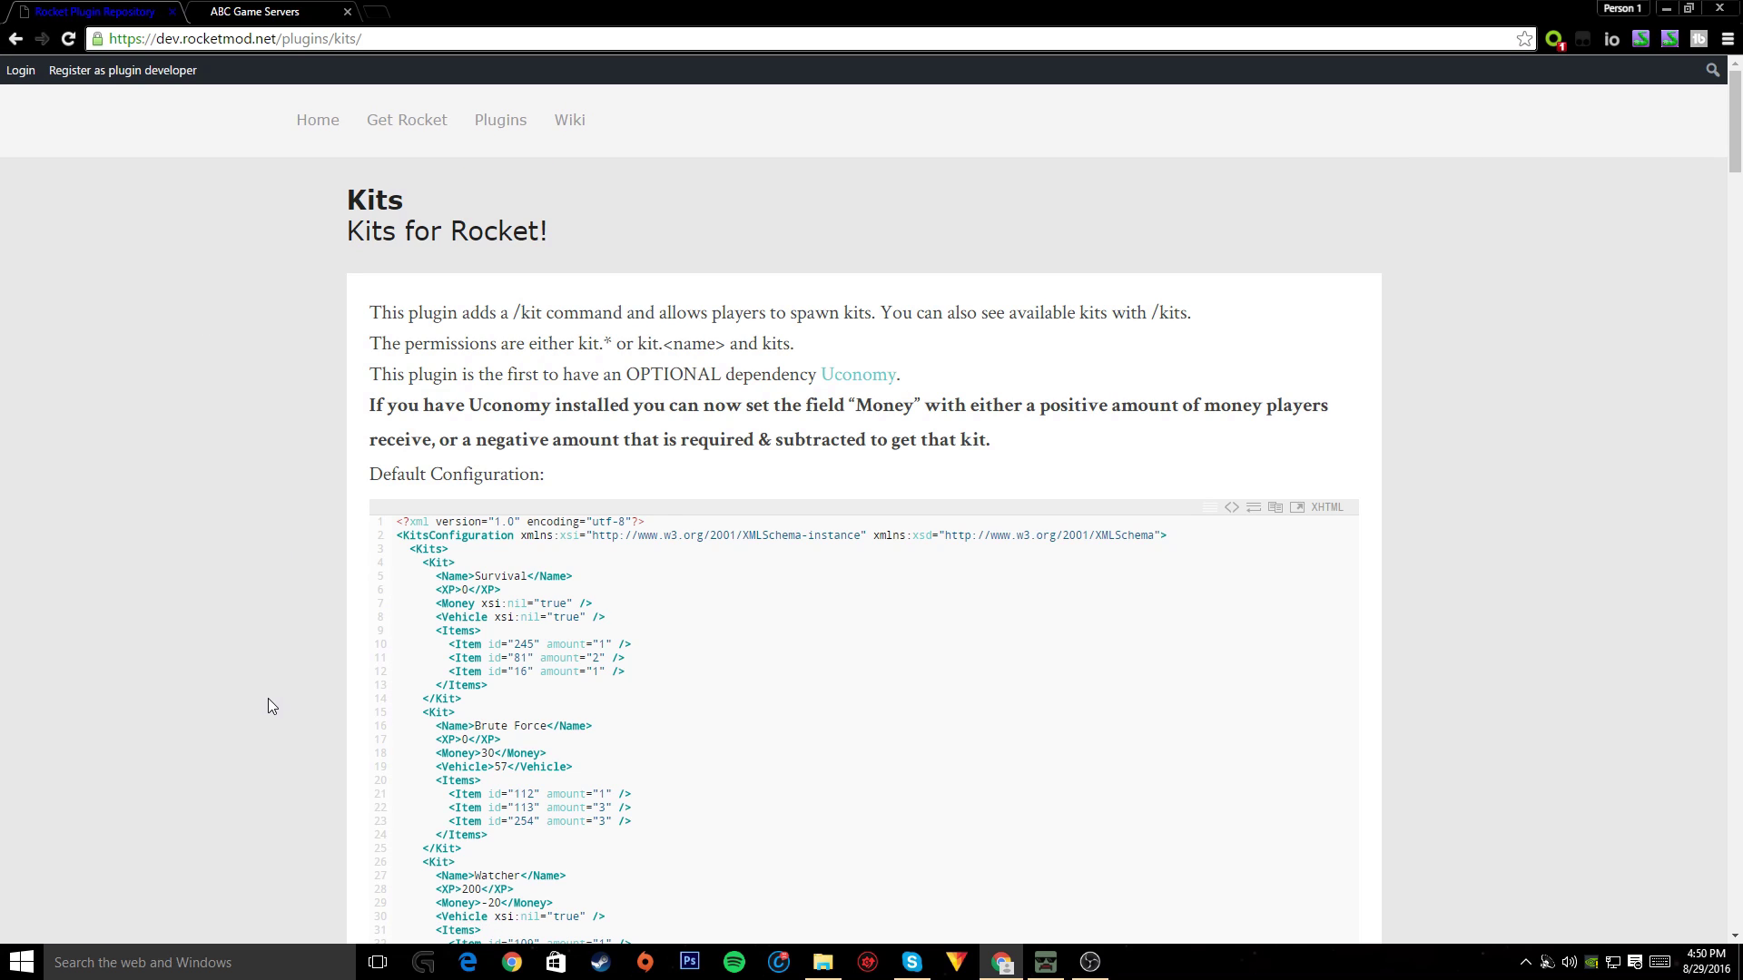
pyautogui.scroll(-1, 231, 647)
pyautogui.scroll(-3, 235, 663)
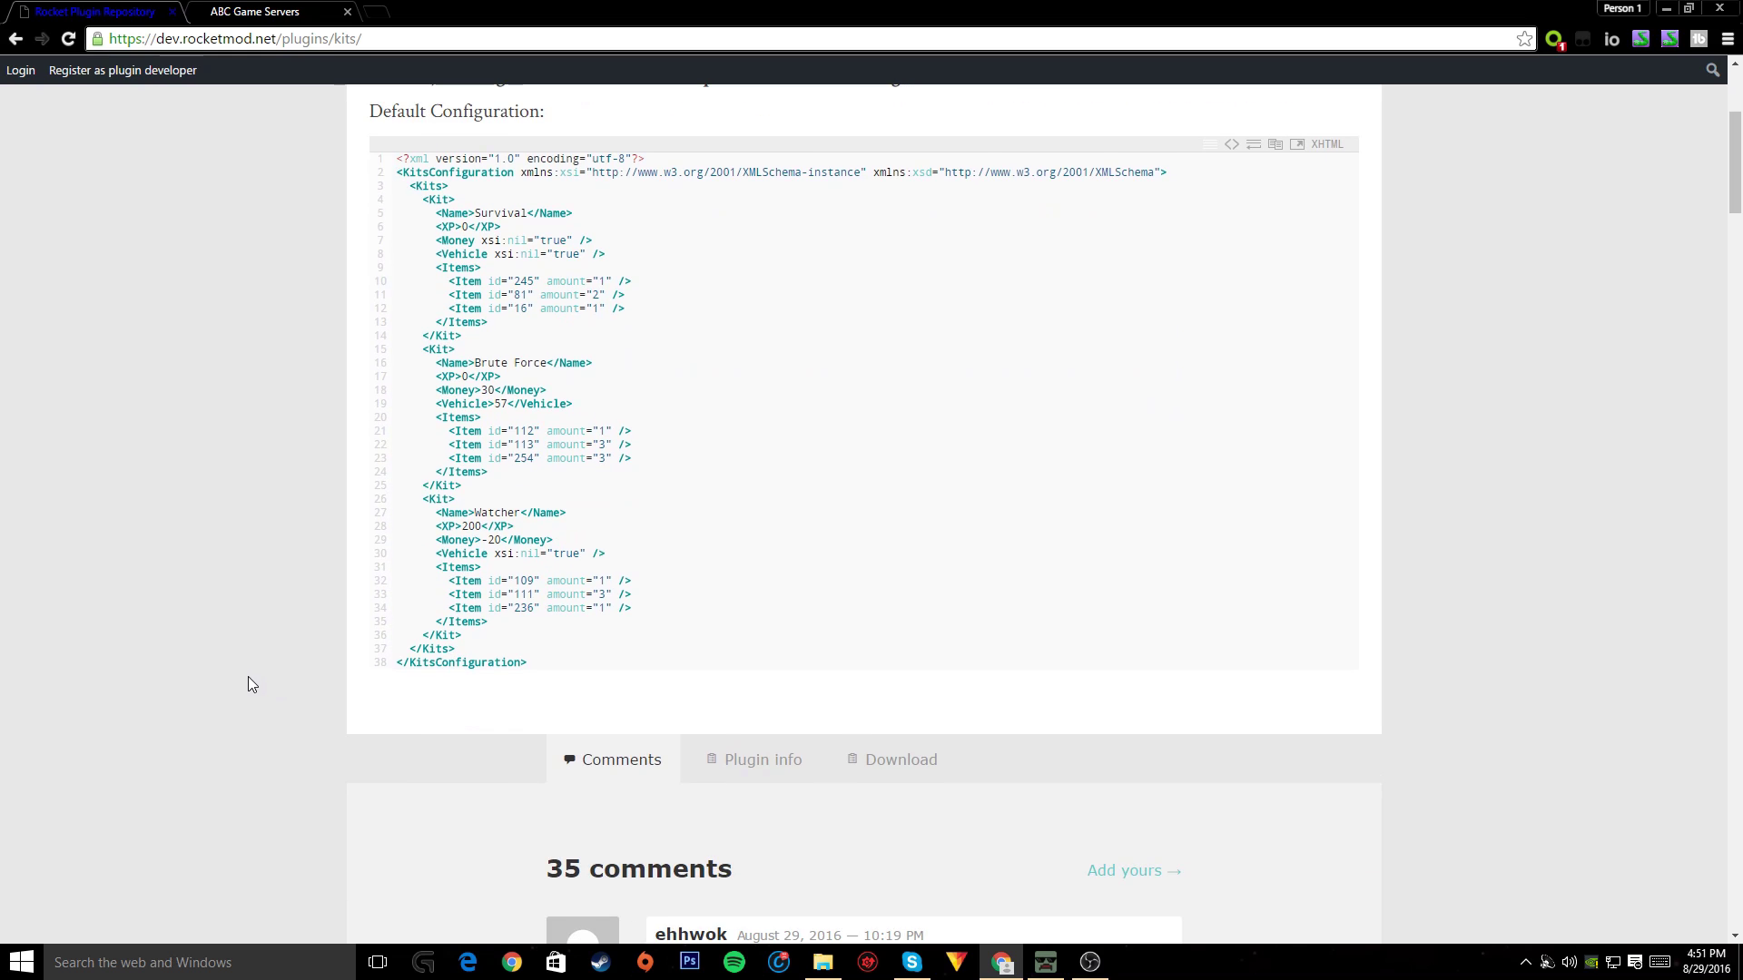
pyautogui.click(902, 760)
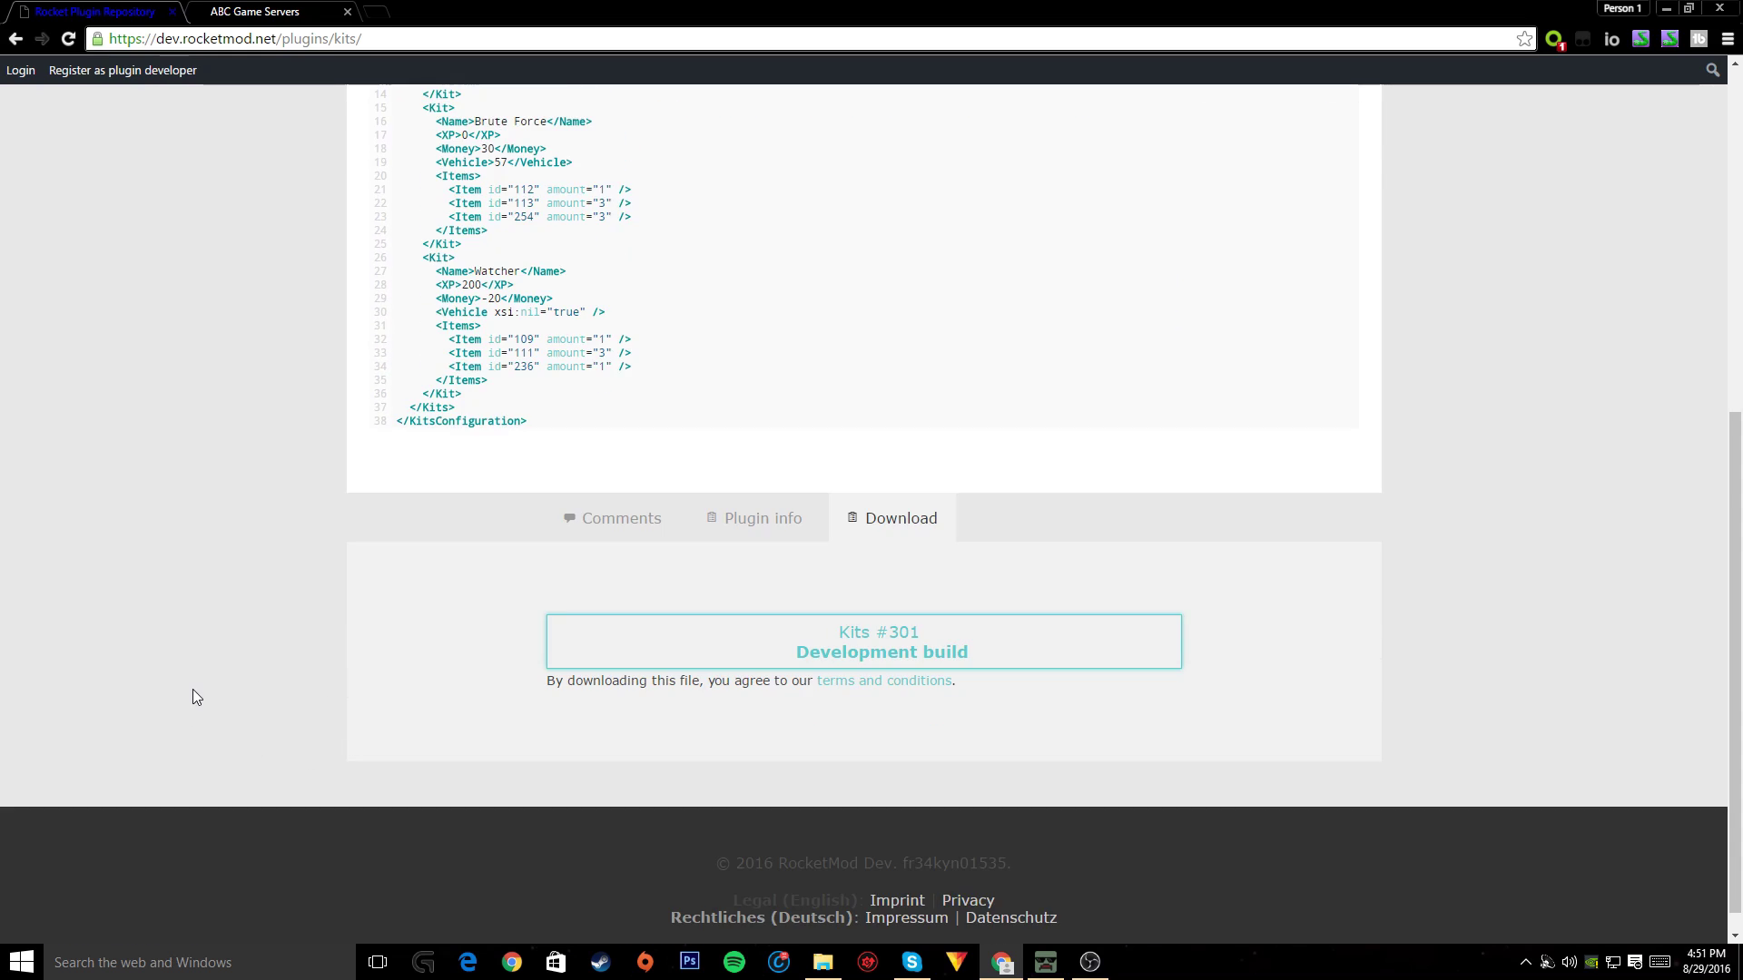
pyautogui.click(720, 644)
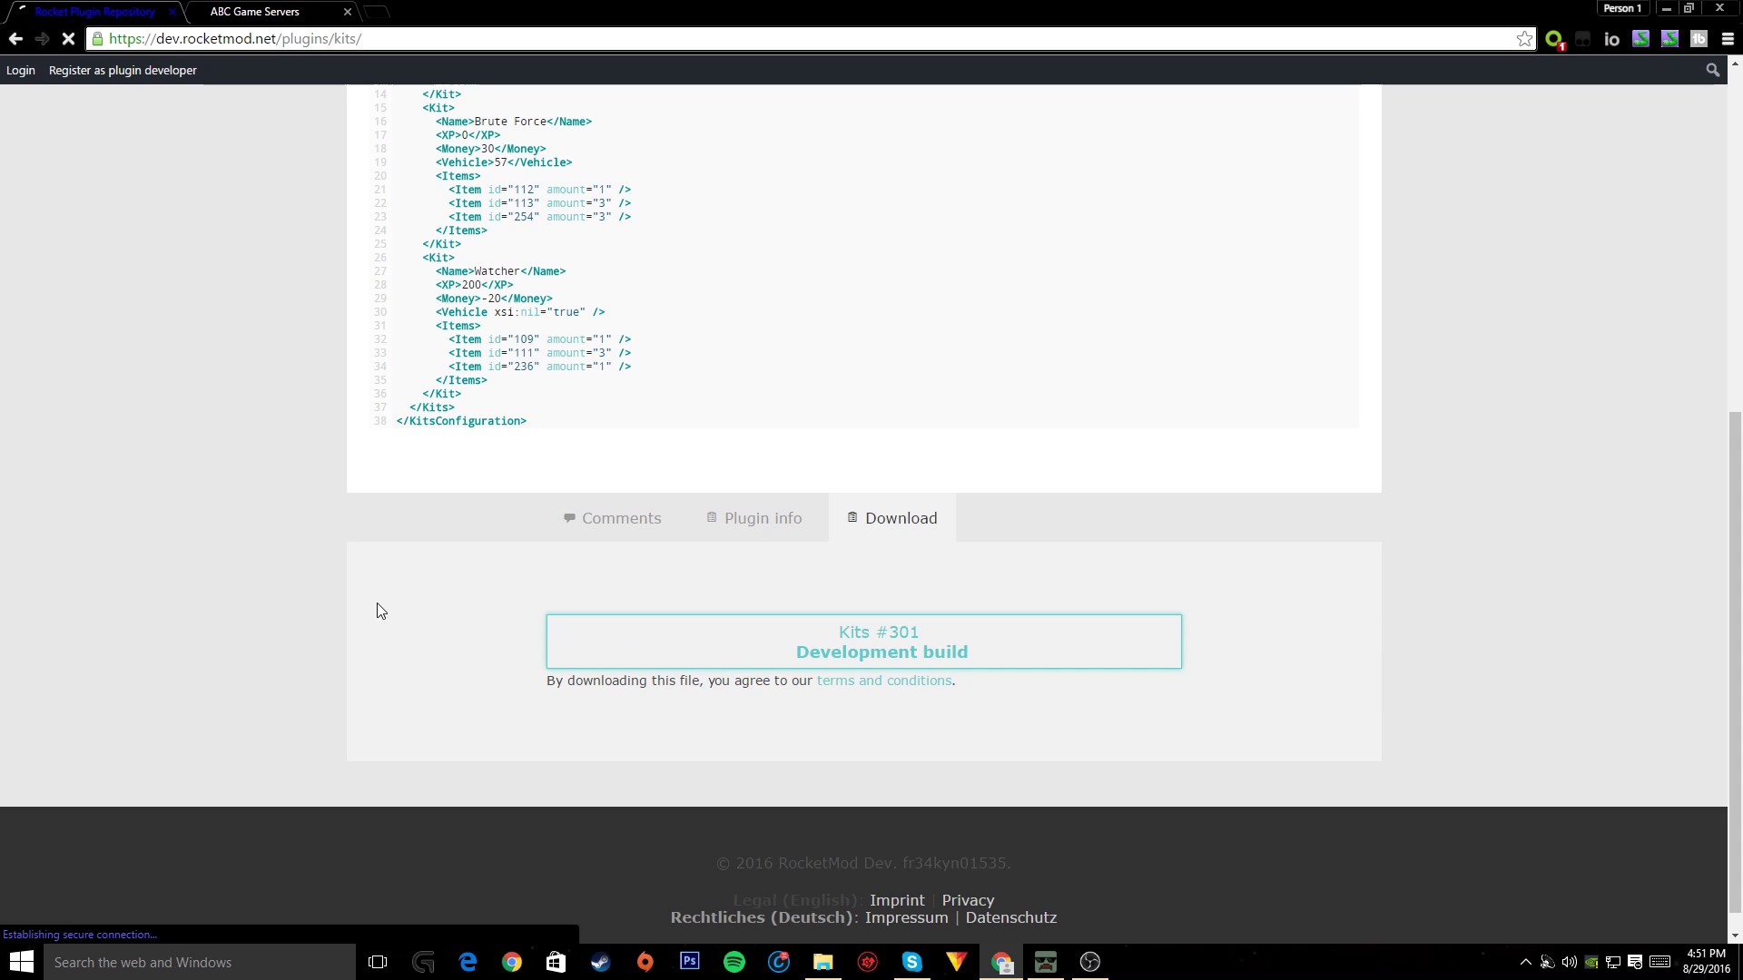
# Return to the plugin repository, search for "tpa" and open the TPA plugin page
pyautogui.scroll(7, 158, 536)
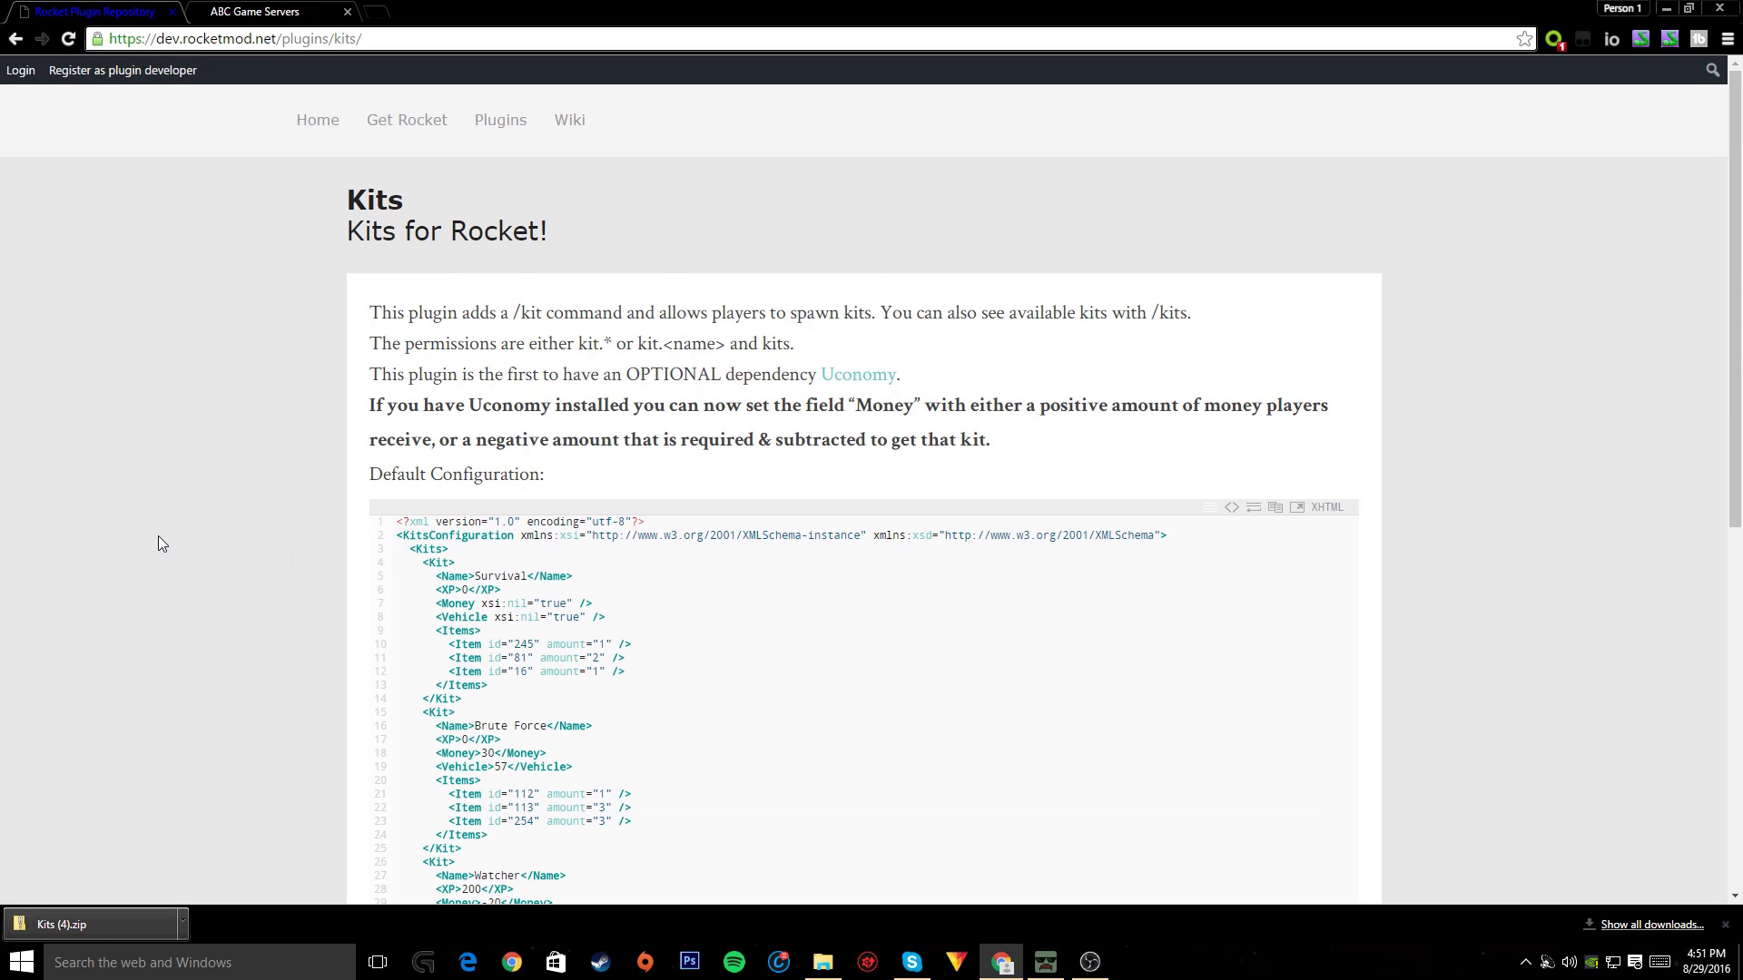
pyautogui.click(504, 120)
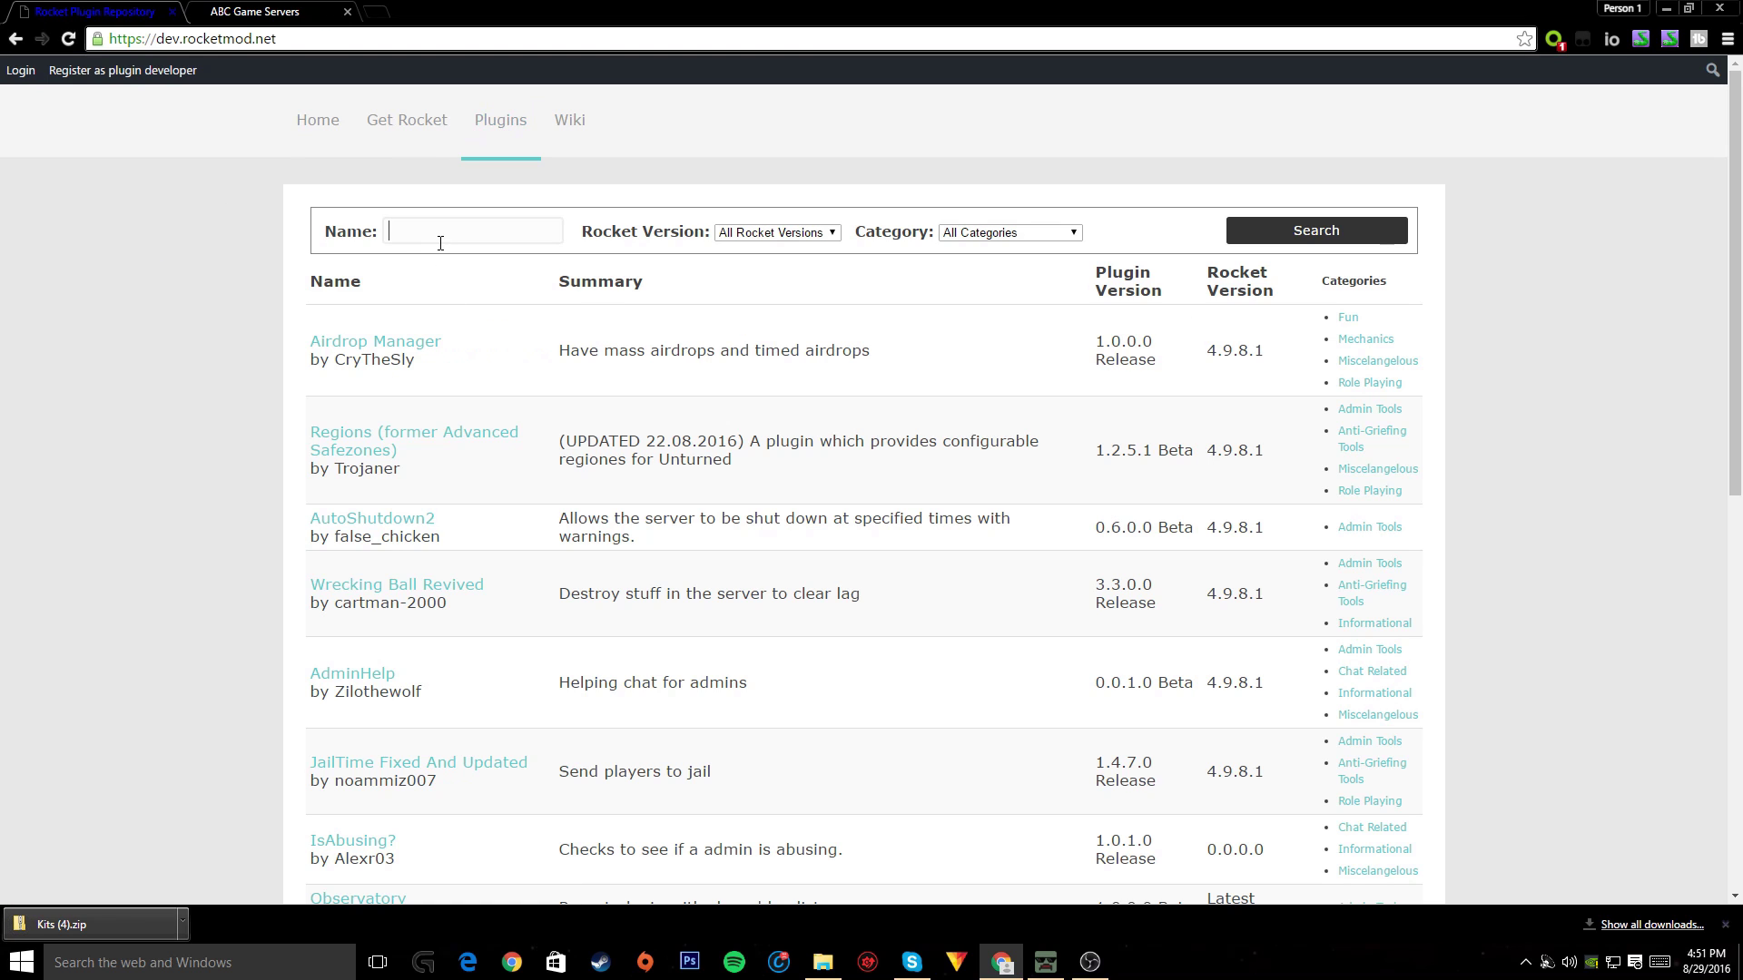
pyautogui.click(440, 243)
pyautogui.write('tpa')
pyautogui.press('Return')
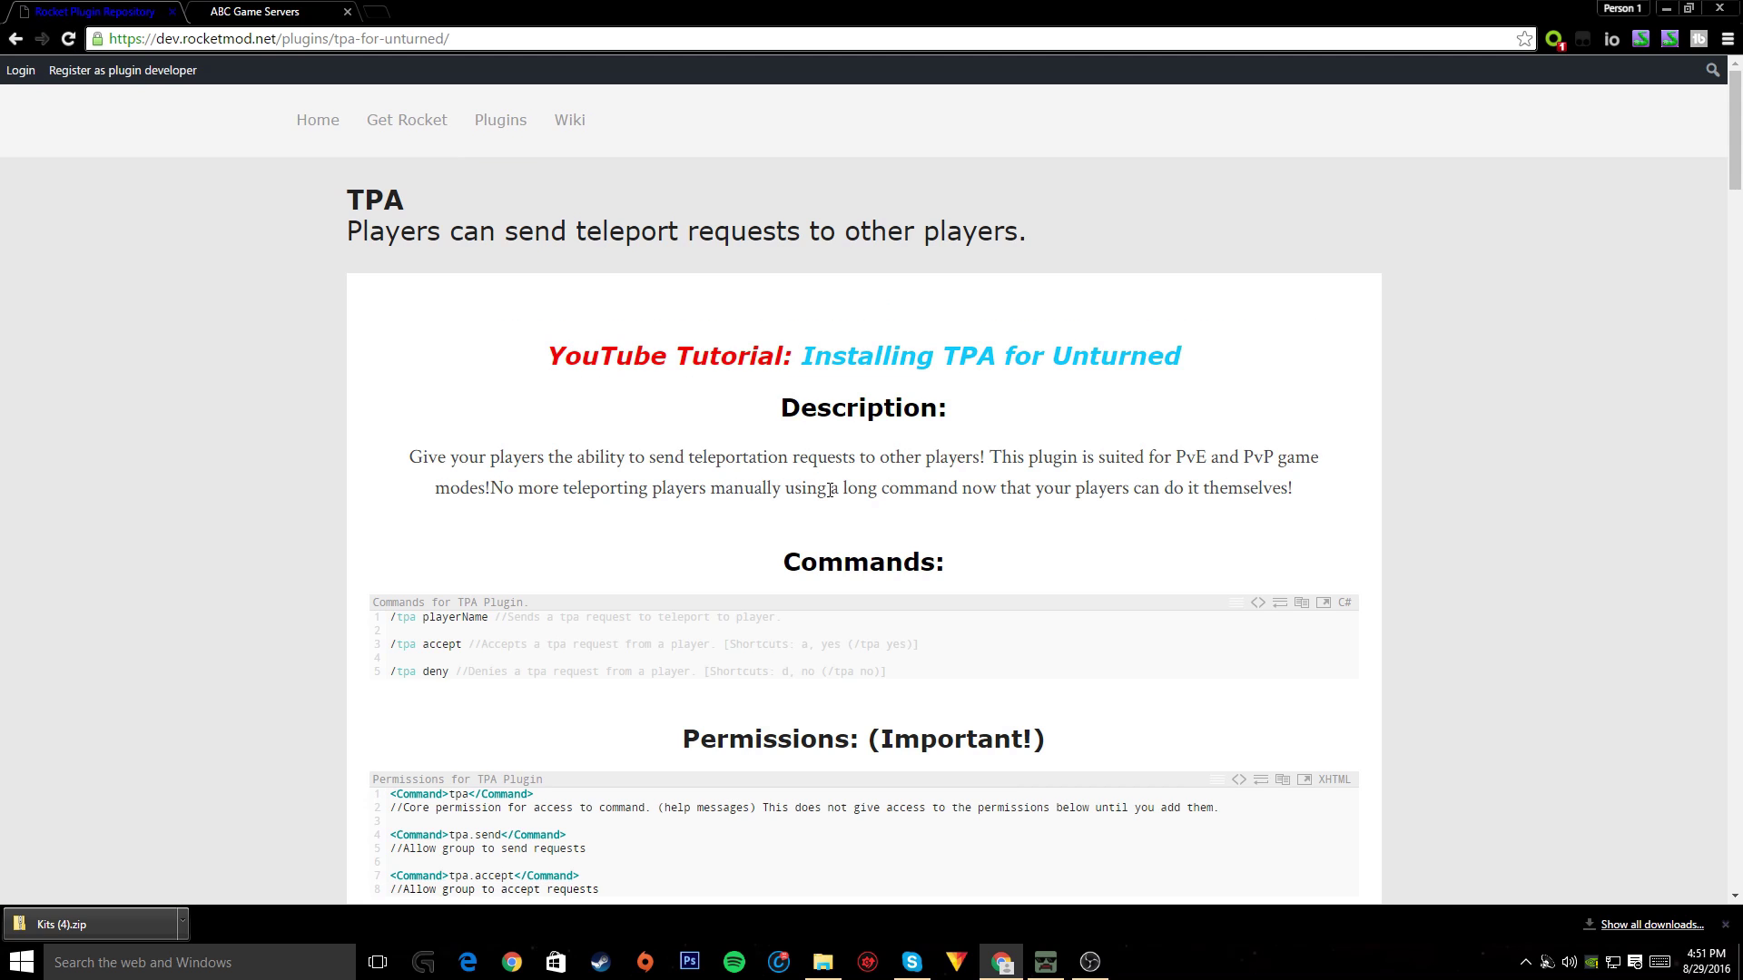
# Download the TPA #58 development build from the TPA plugin page
pyautogui.scroll(-2, 812, 470)
pyautogui.scroll(-15, 812, 469)
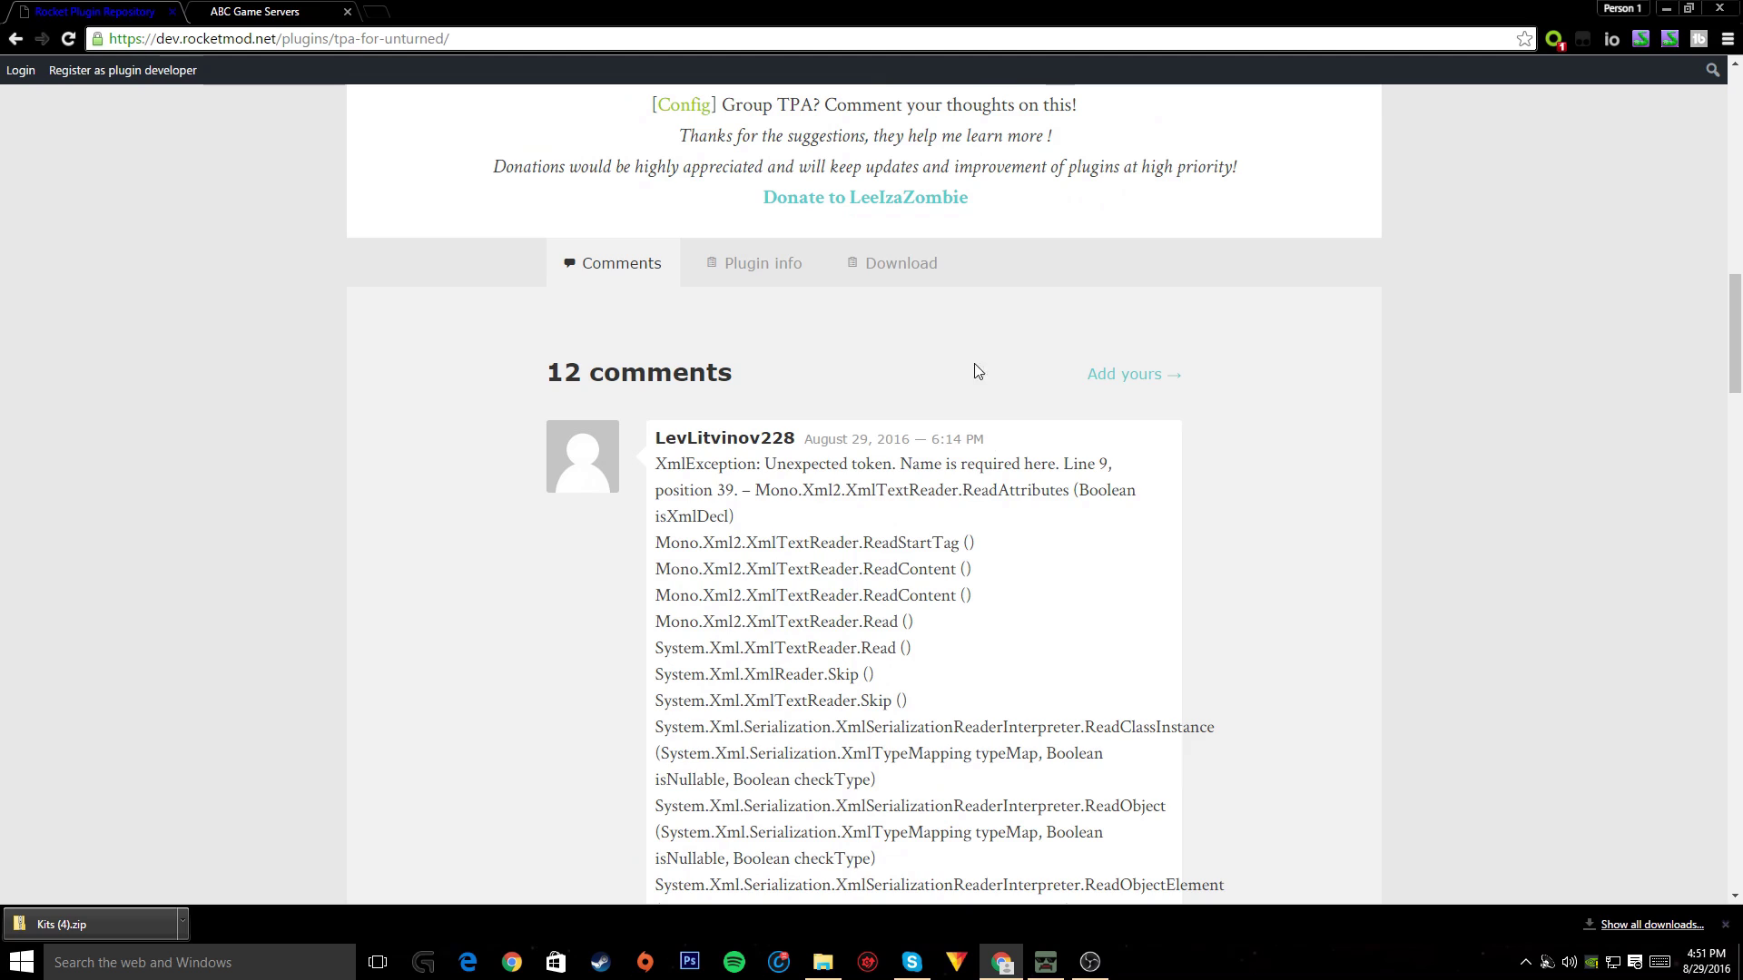
pyautogui.click(885, 257)
pyautogui.click(844, 579)
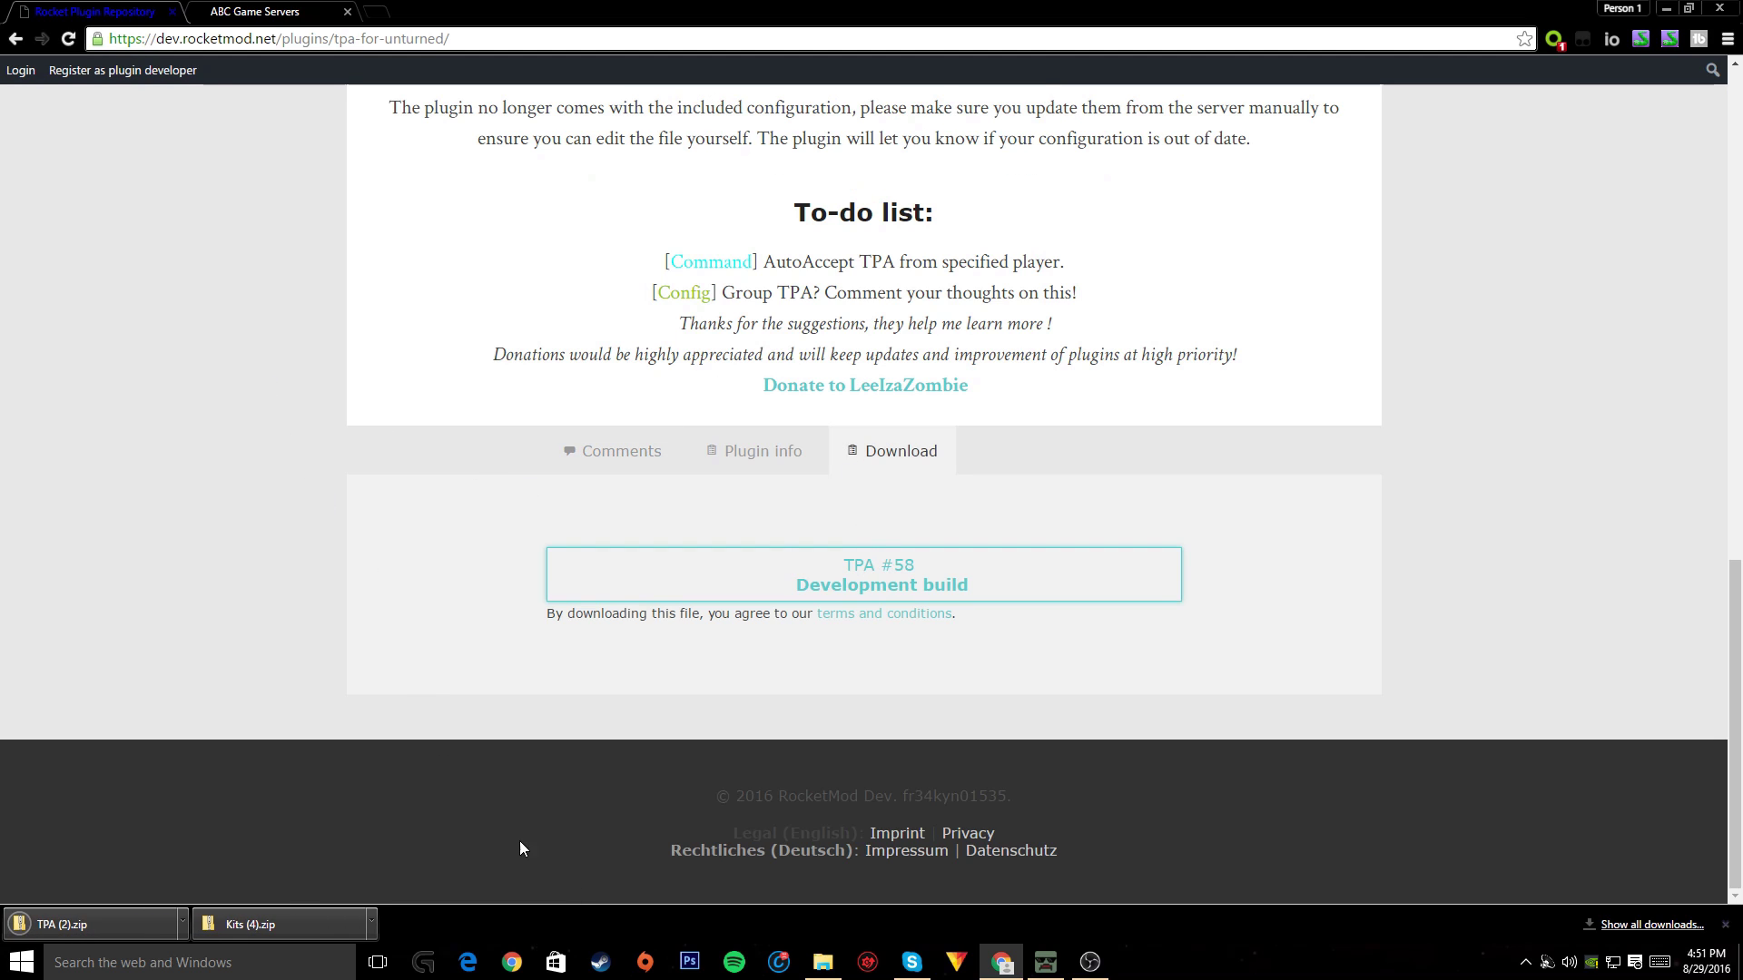
# Switch to the Server Panel and open the Voxton server's folder in File Explorer
pyautogui.moveTo(1046, 962)
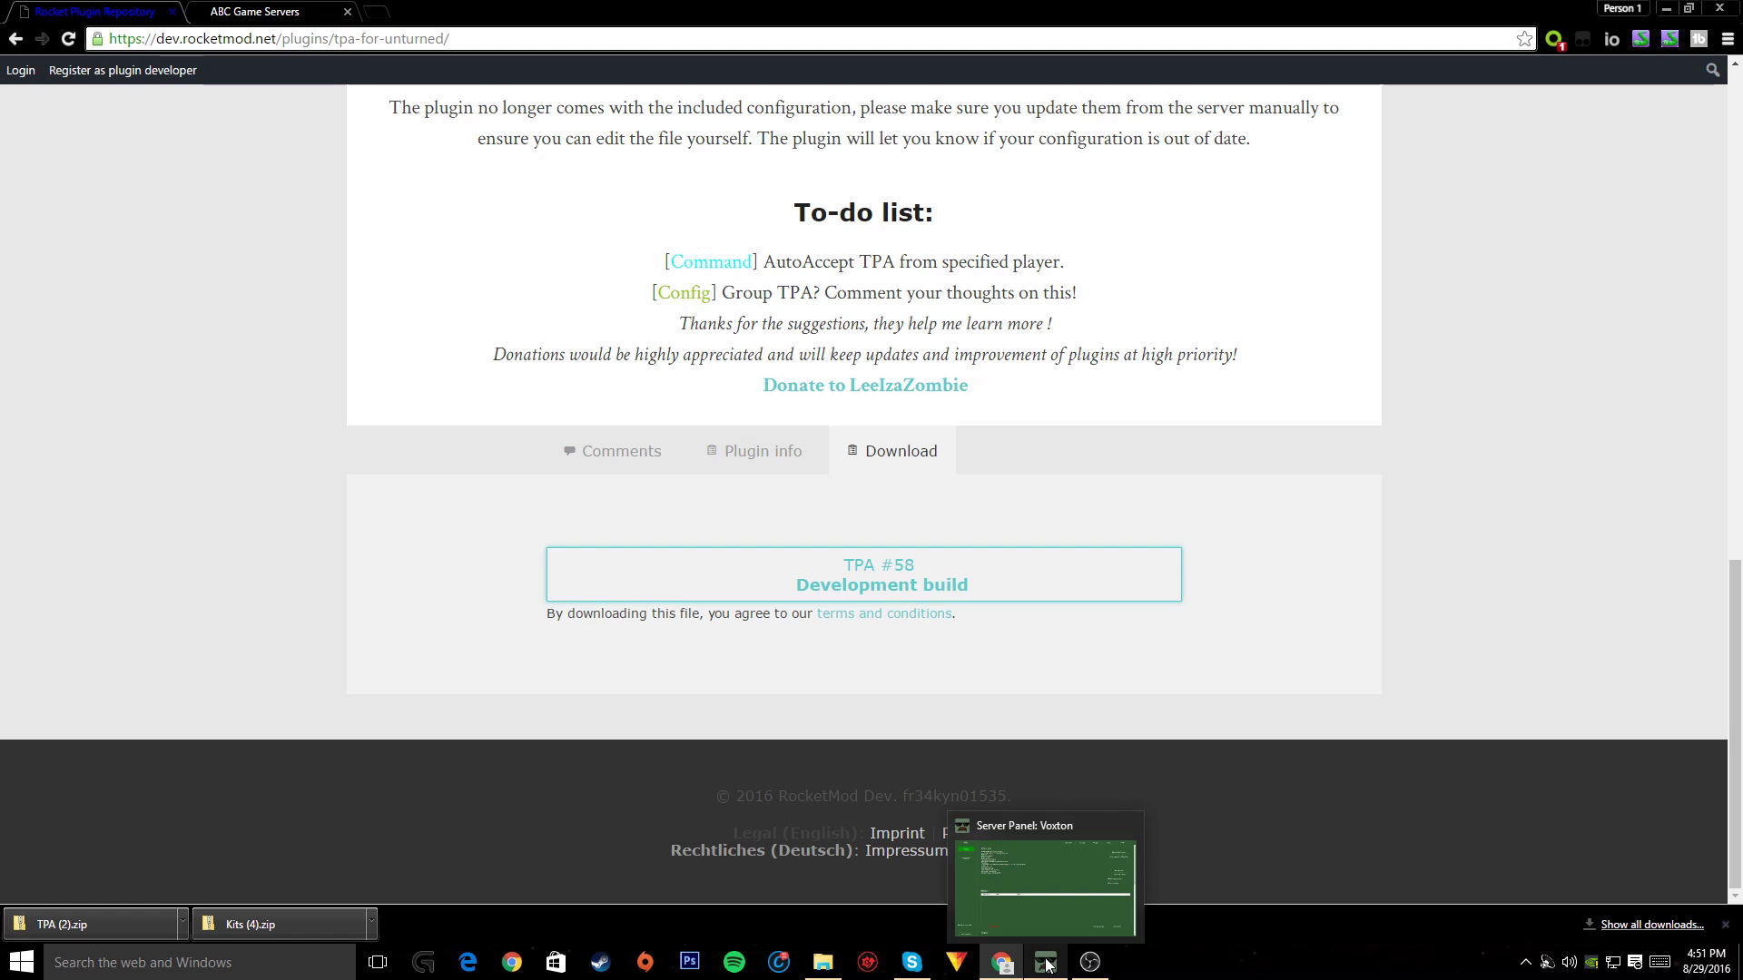
pyautogui.click(1032, 847)
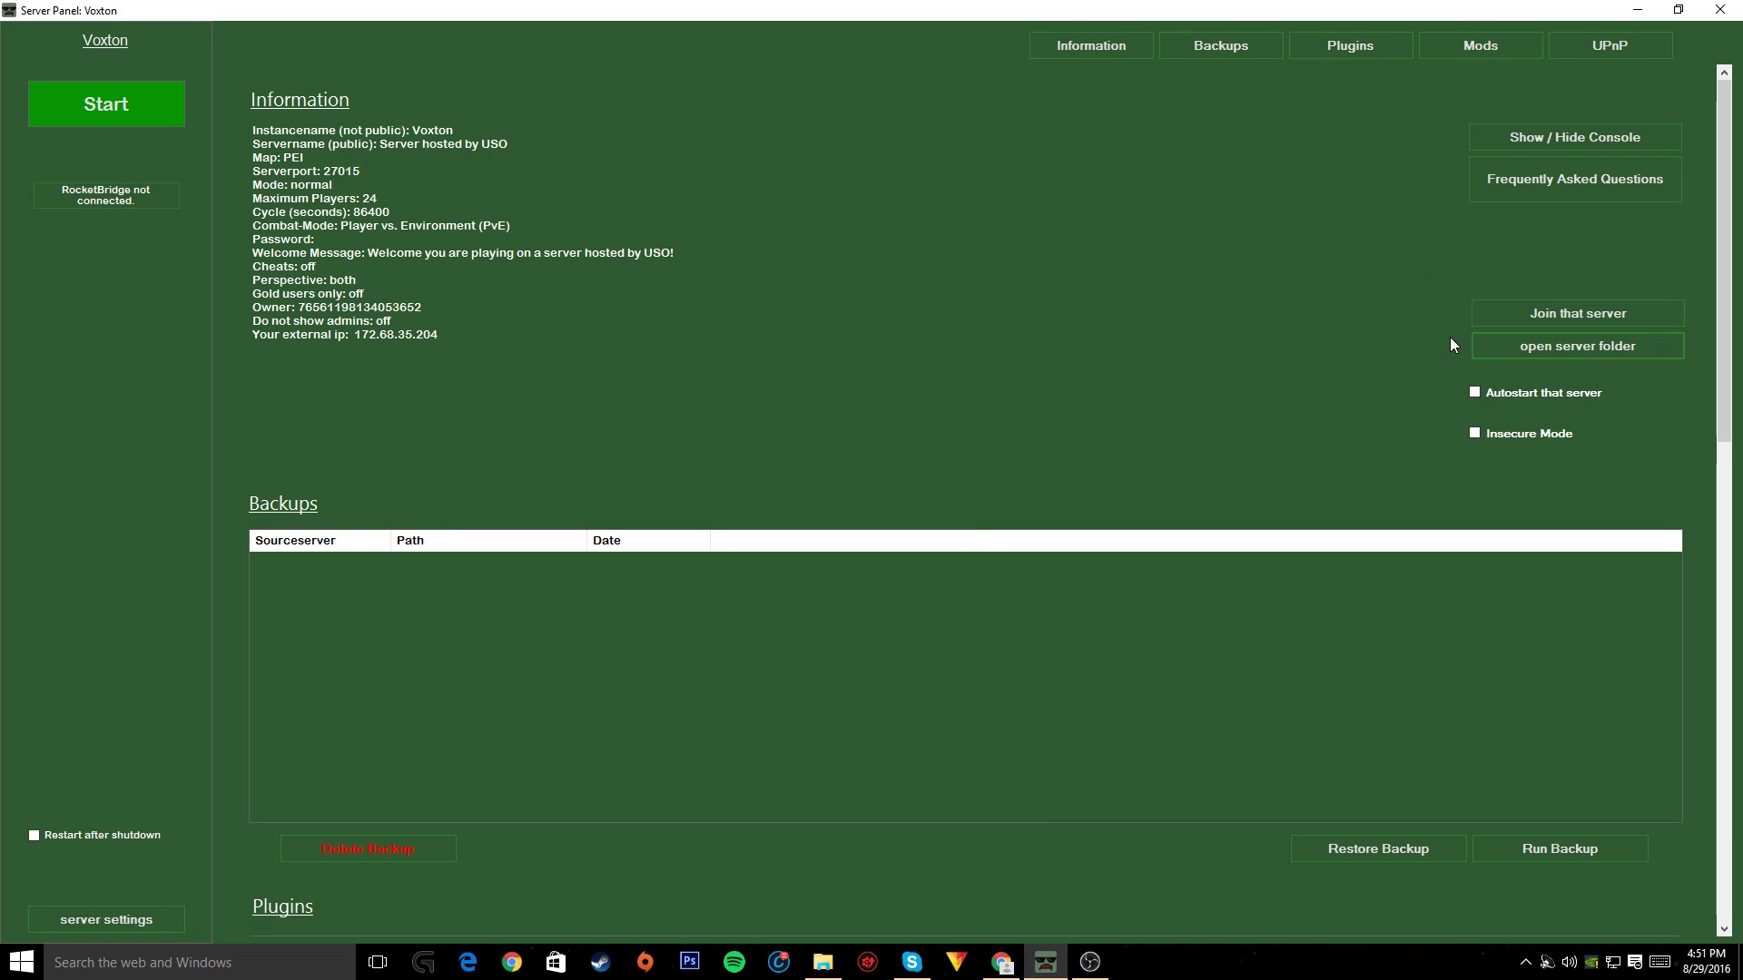
pyautogui.click(1549, 349)
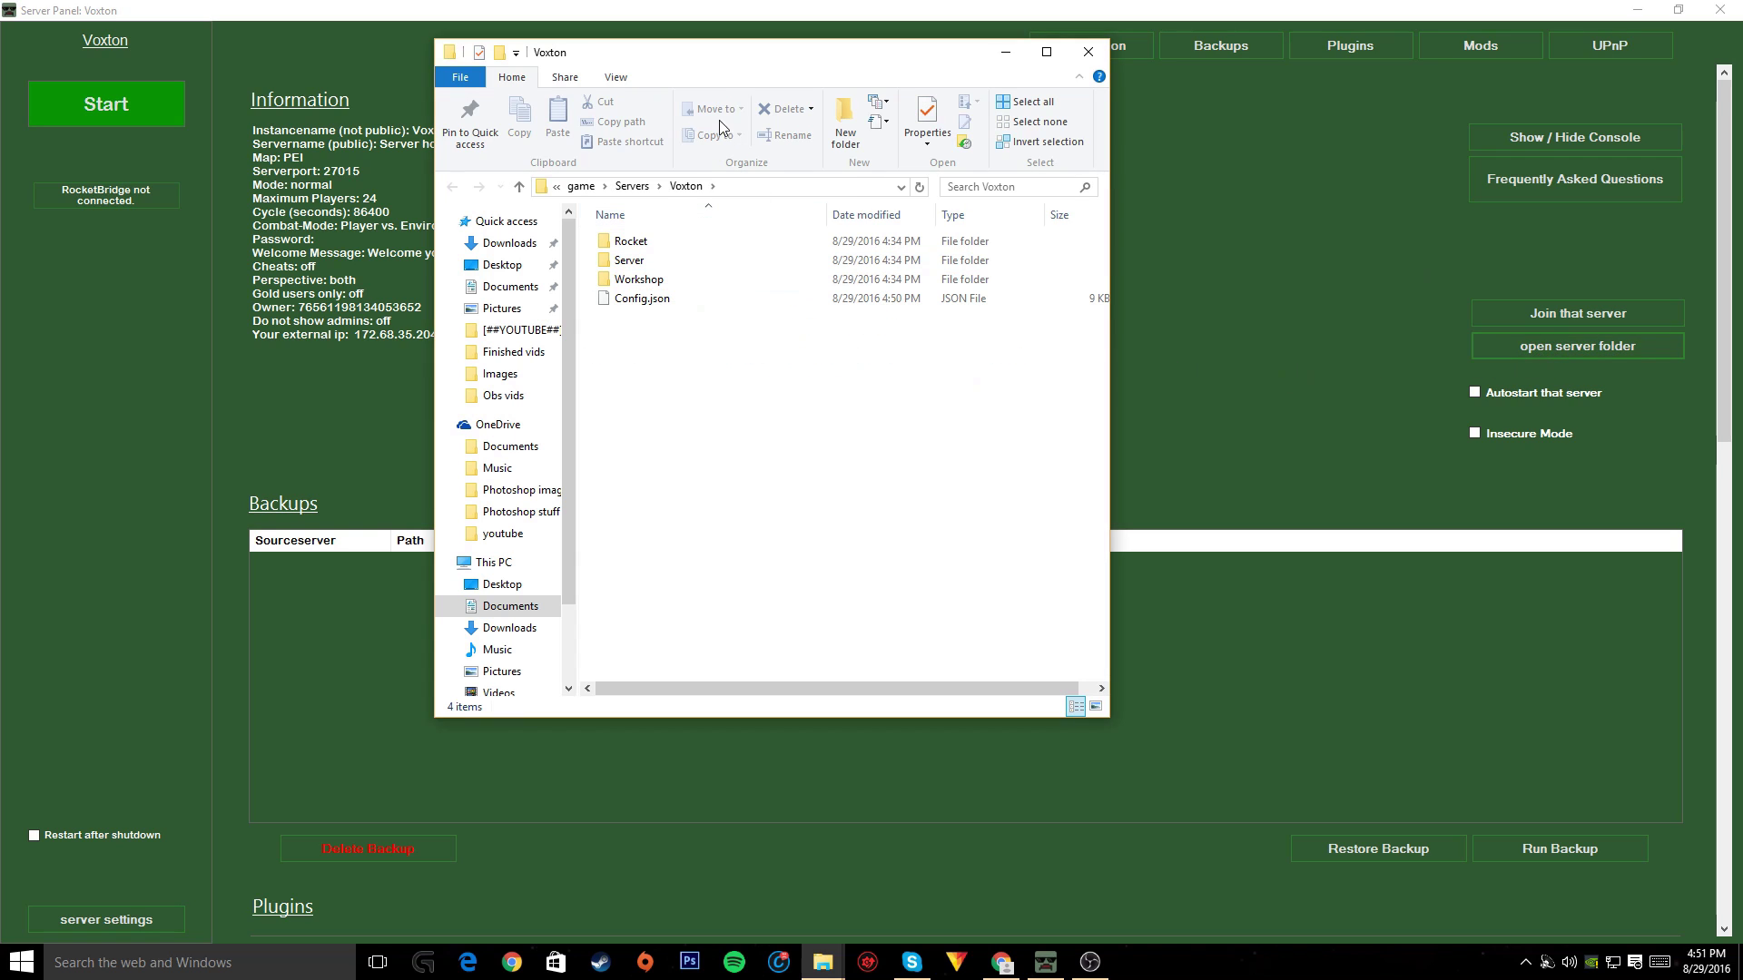
pyautogui.moveTo(719, 68); pyautogui.dragTo(683, 64)
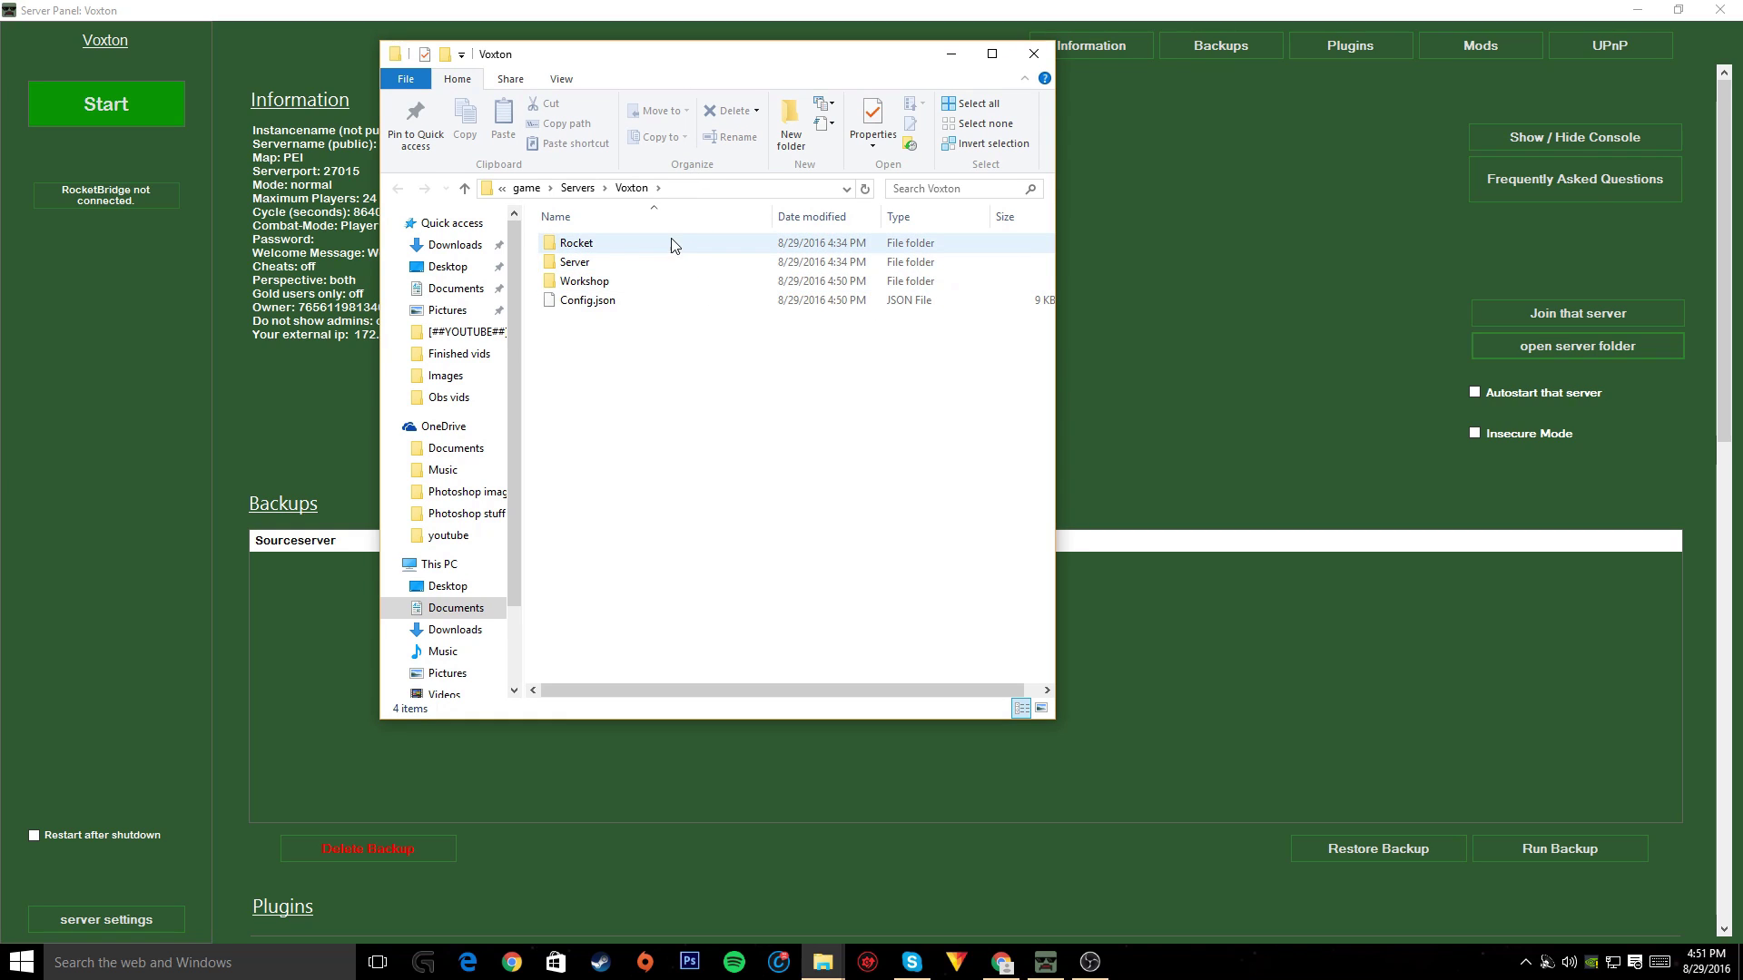
# Trace the server's folder path from Unturned Server Organiser through game and Servers back to Voxton
pyautogui.click(577, 187)
pyautogui.press('F2')
pyautogui.click(712, 357)
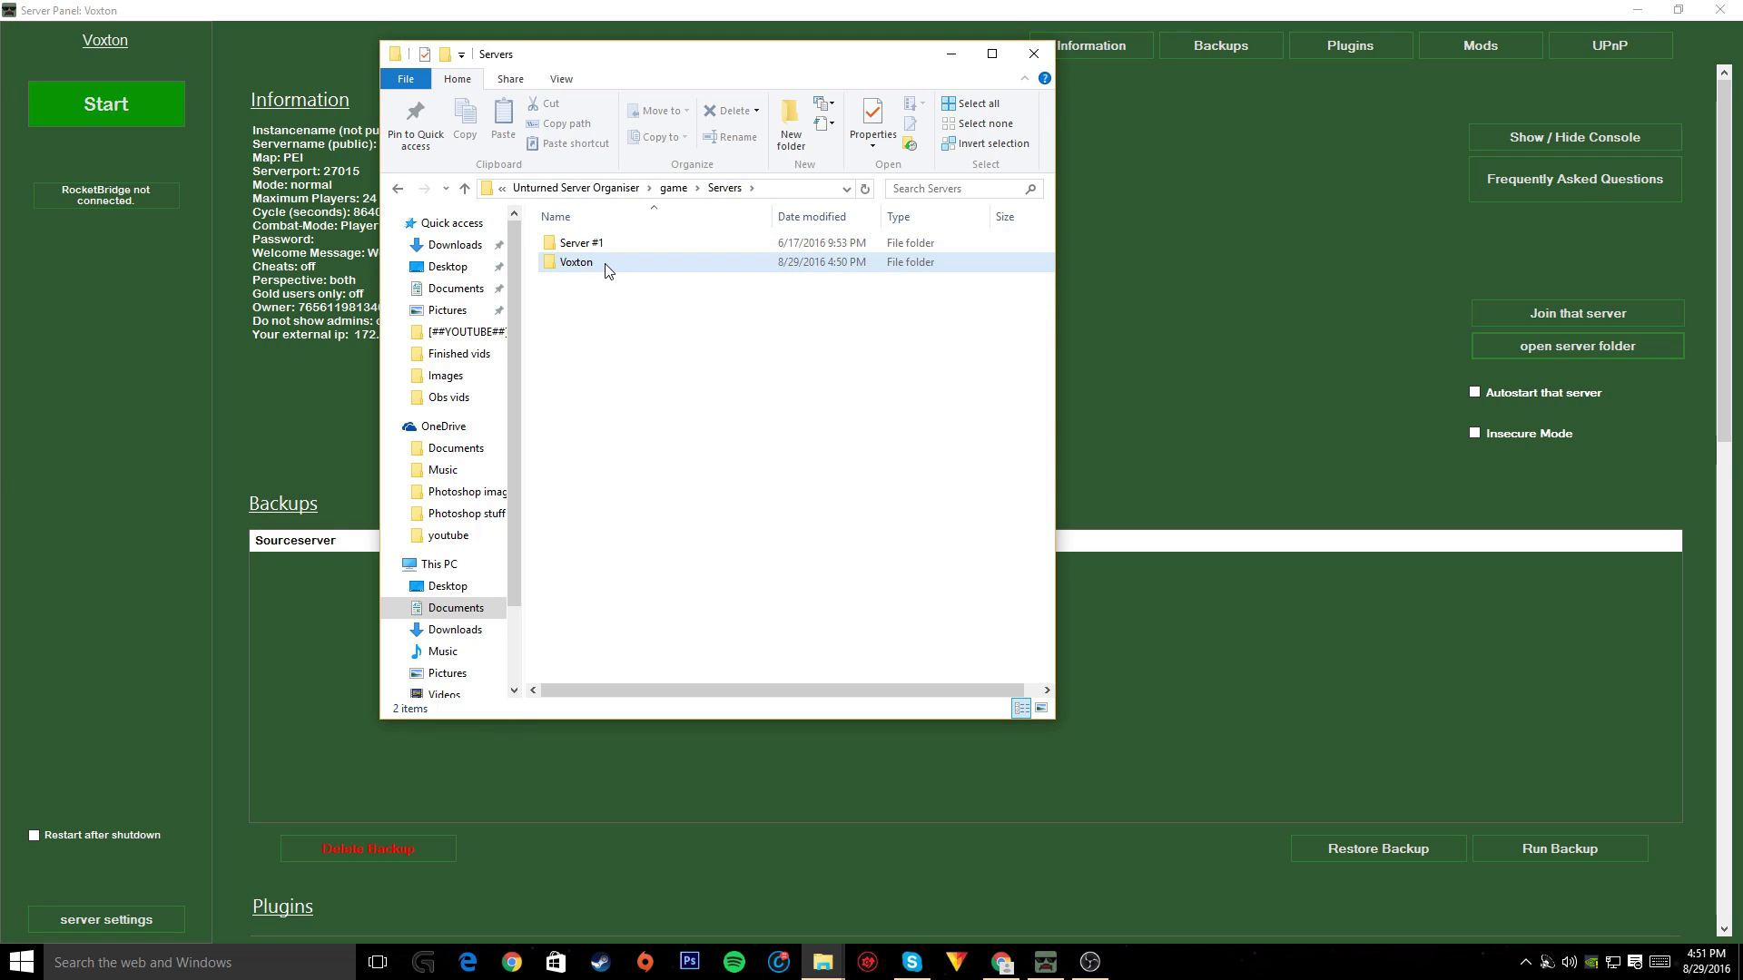
pyautogui.click(555, 190)
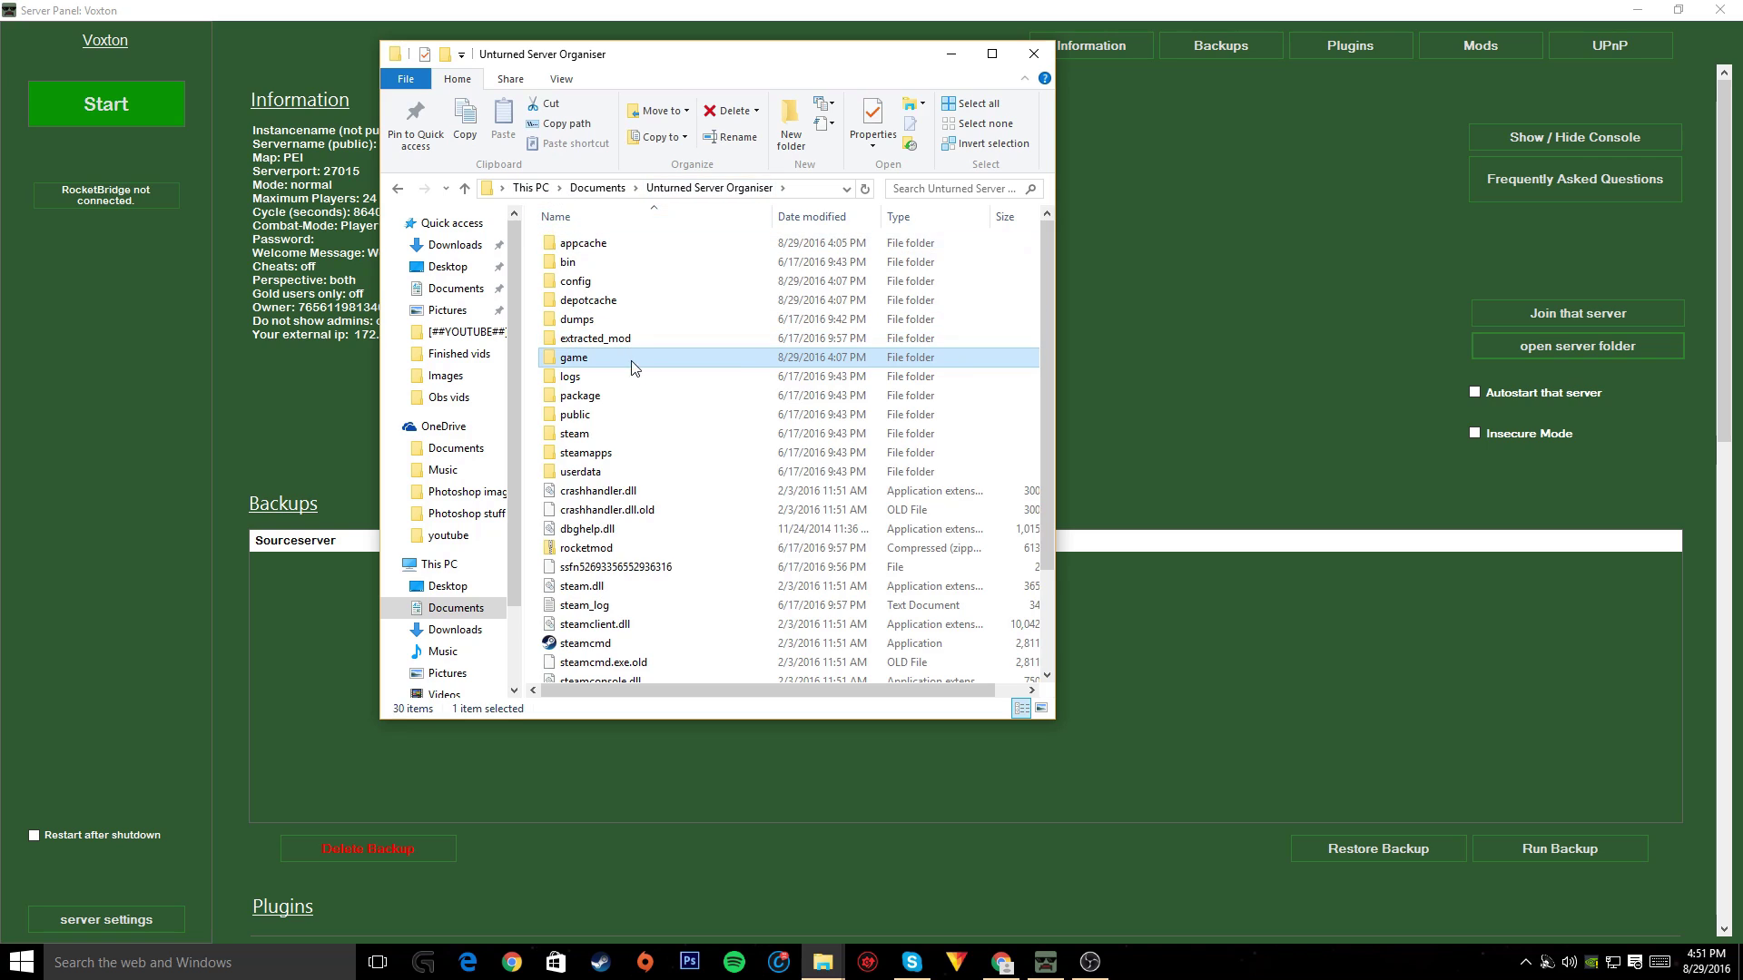
pyautogui.doubleClick(633, 363)
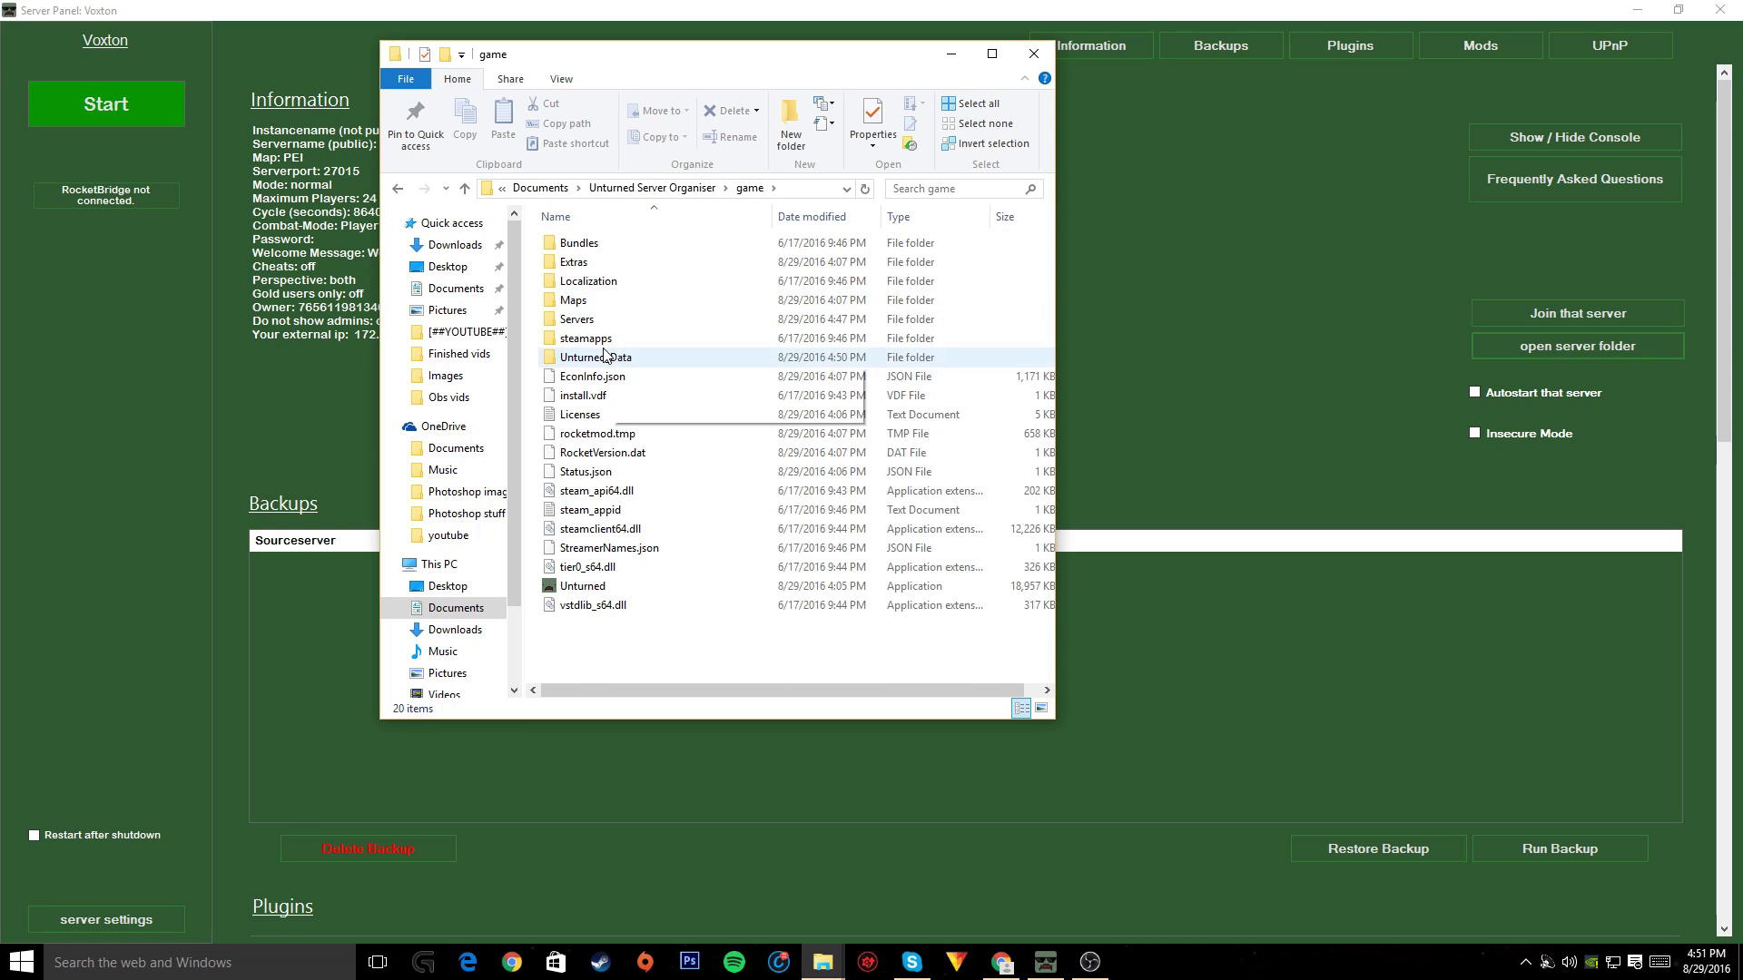
pyautogui.doubleClick(610, 321)
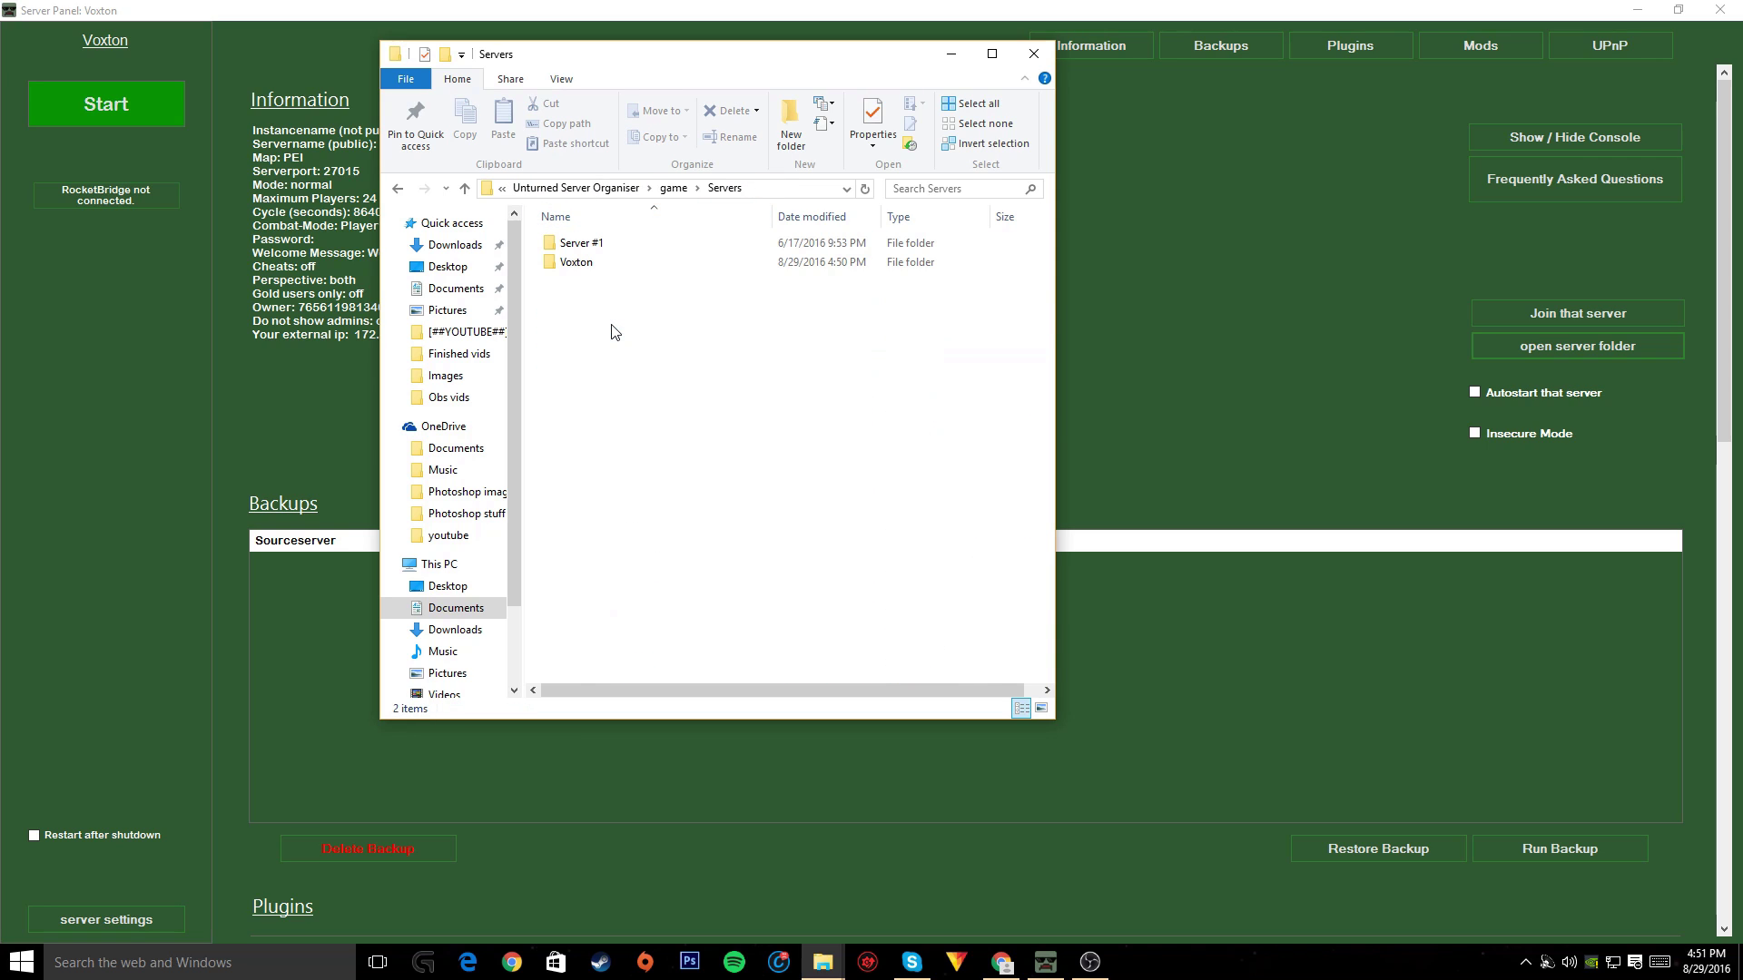
pyautogui.doubleClick(611, 268)
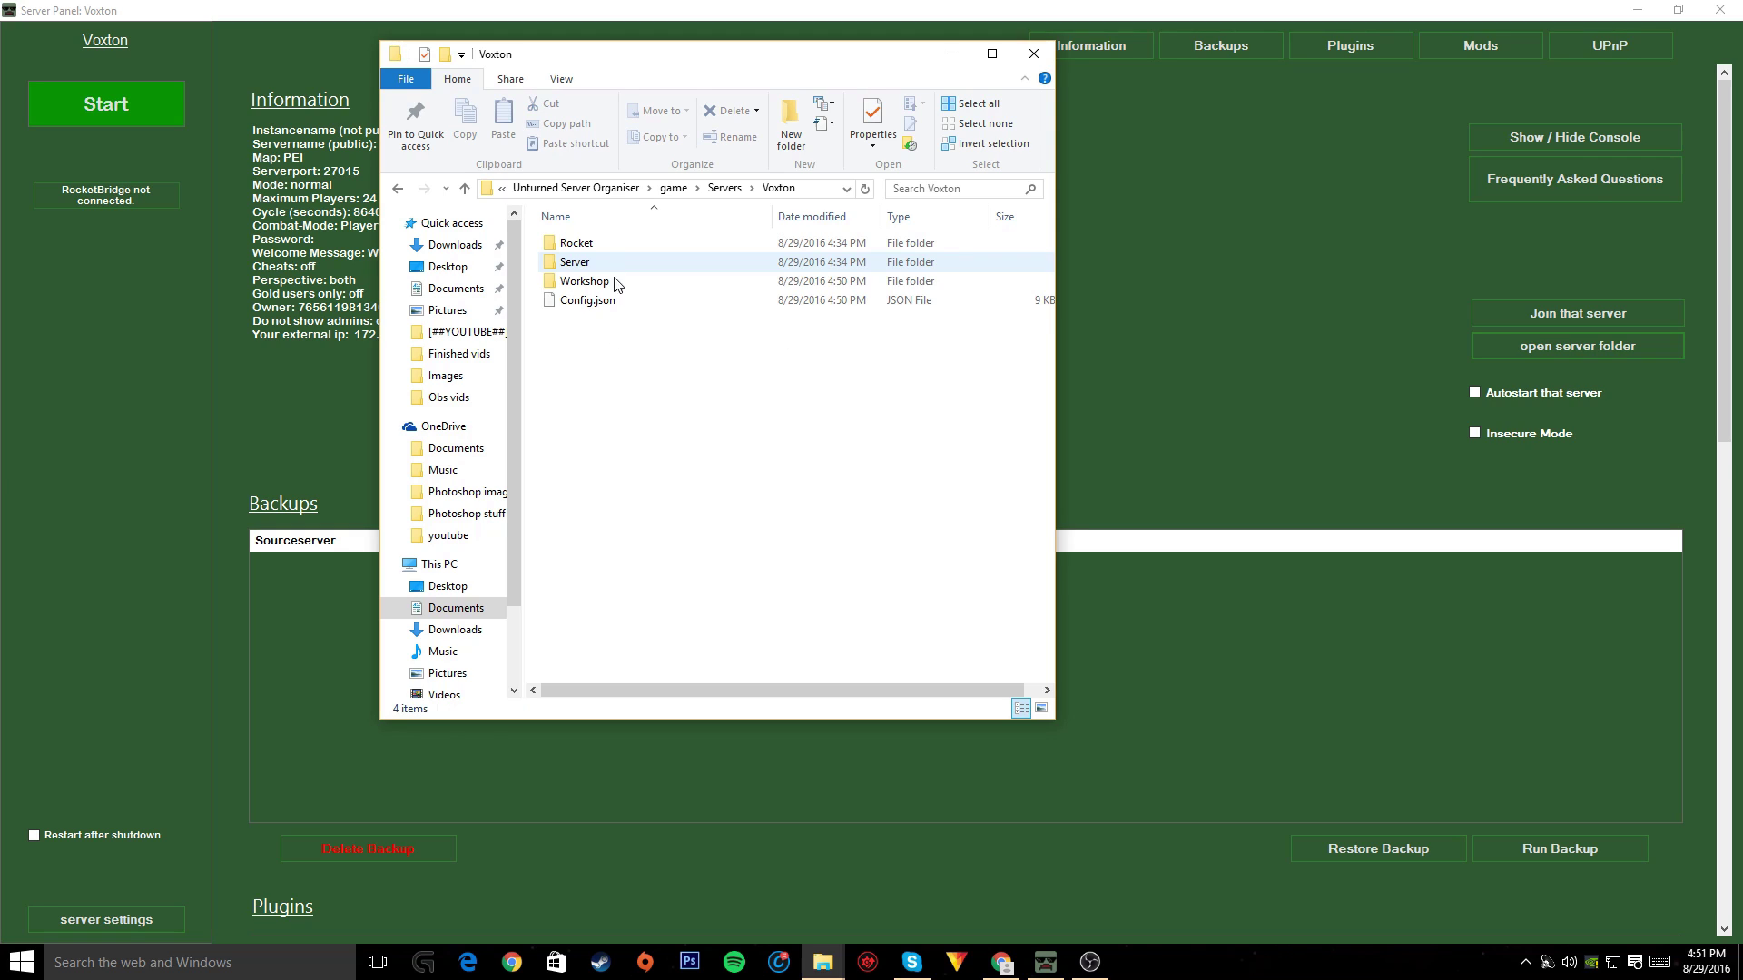
# Open the Plugins folder inside the Voxton server's Rocket folder and delete the item in it
pyautogui.doubleClick(615, 245)
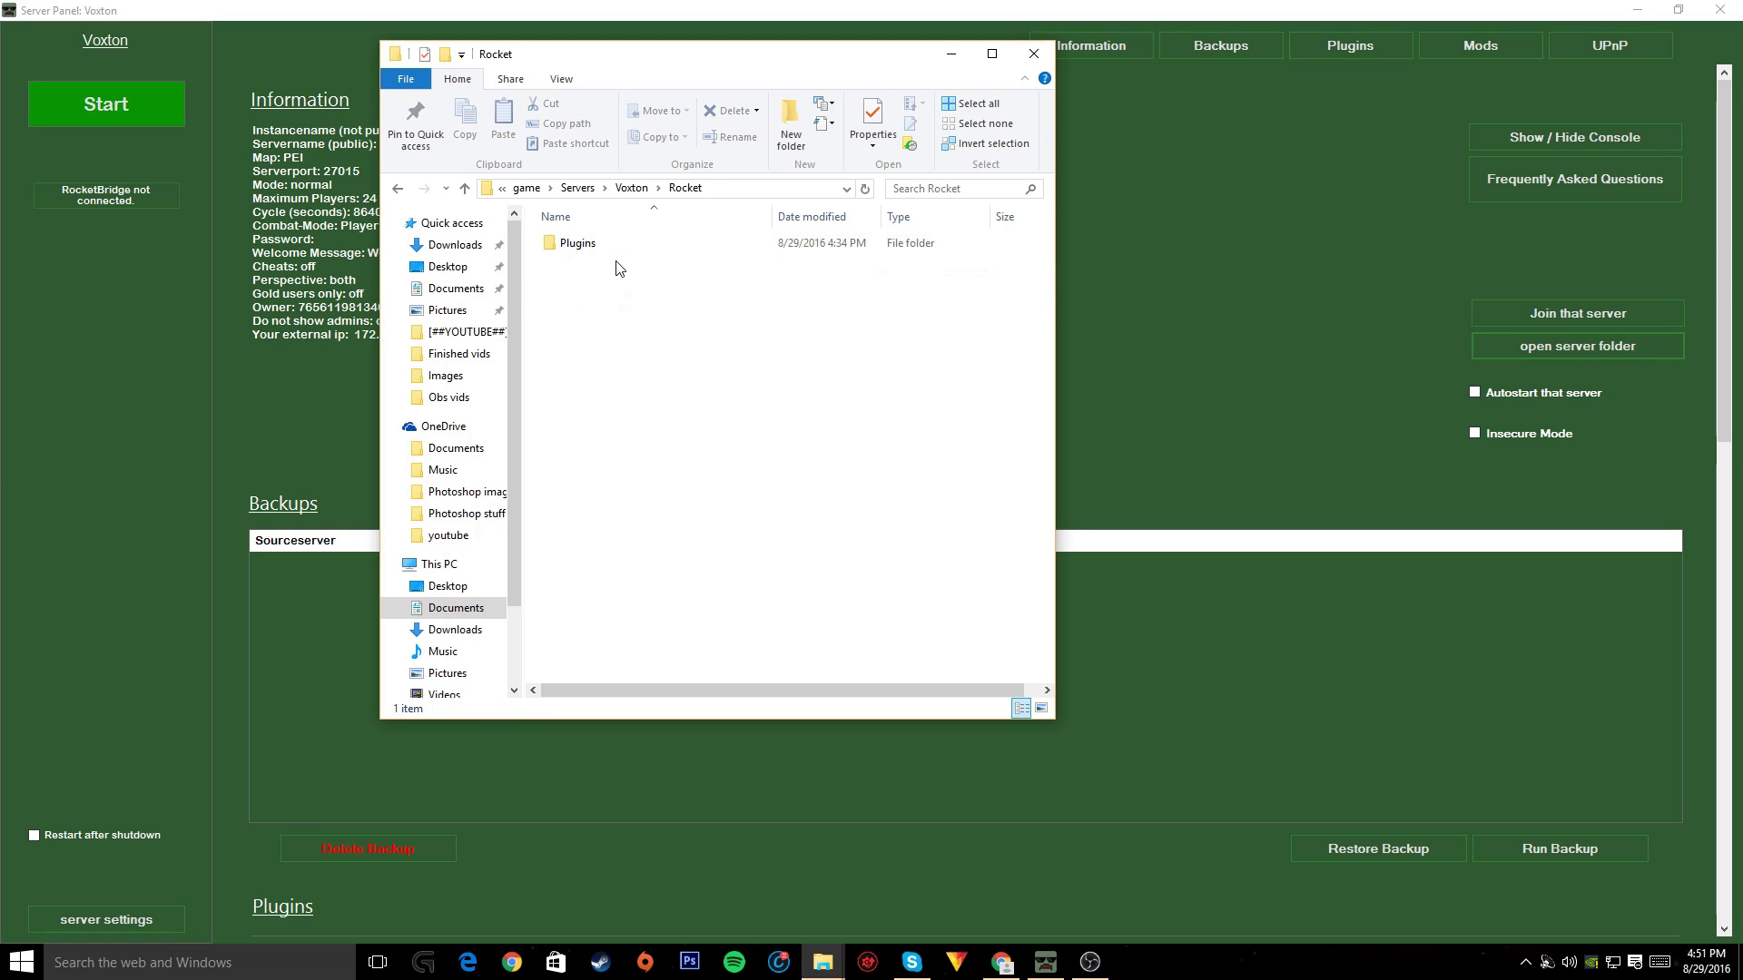
pyautogui.doubleClick(609, 243)
pyautogui.click(628, 243)
pyautogui.press('Delete')
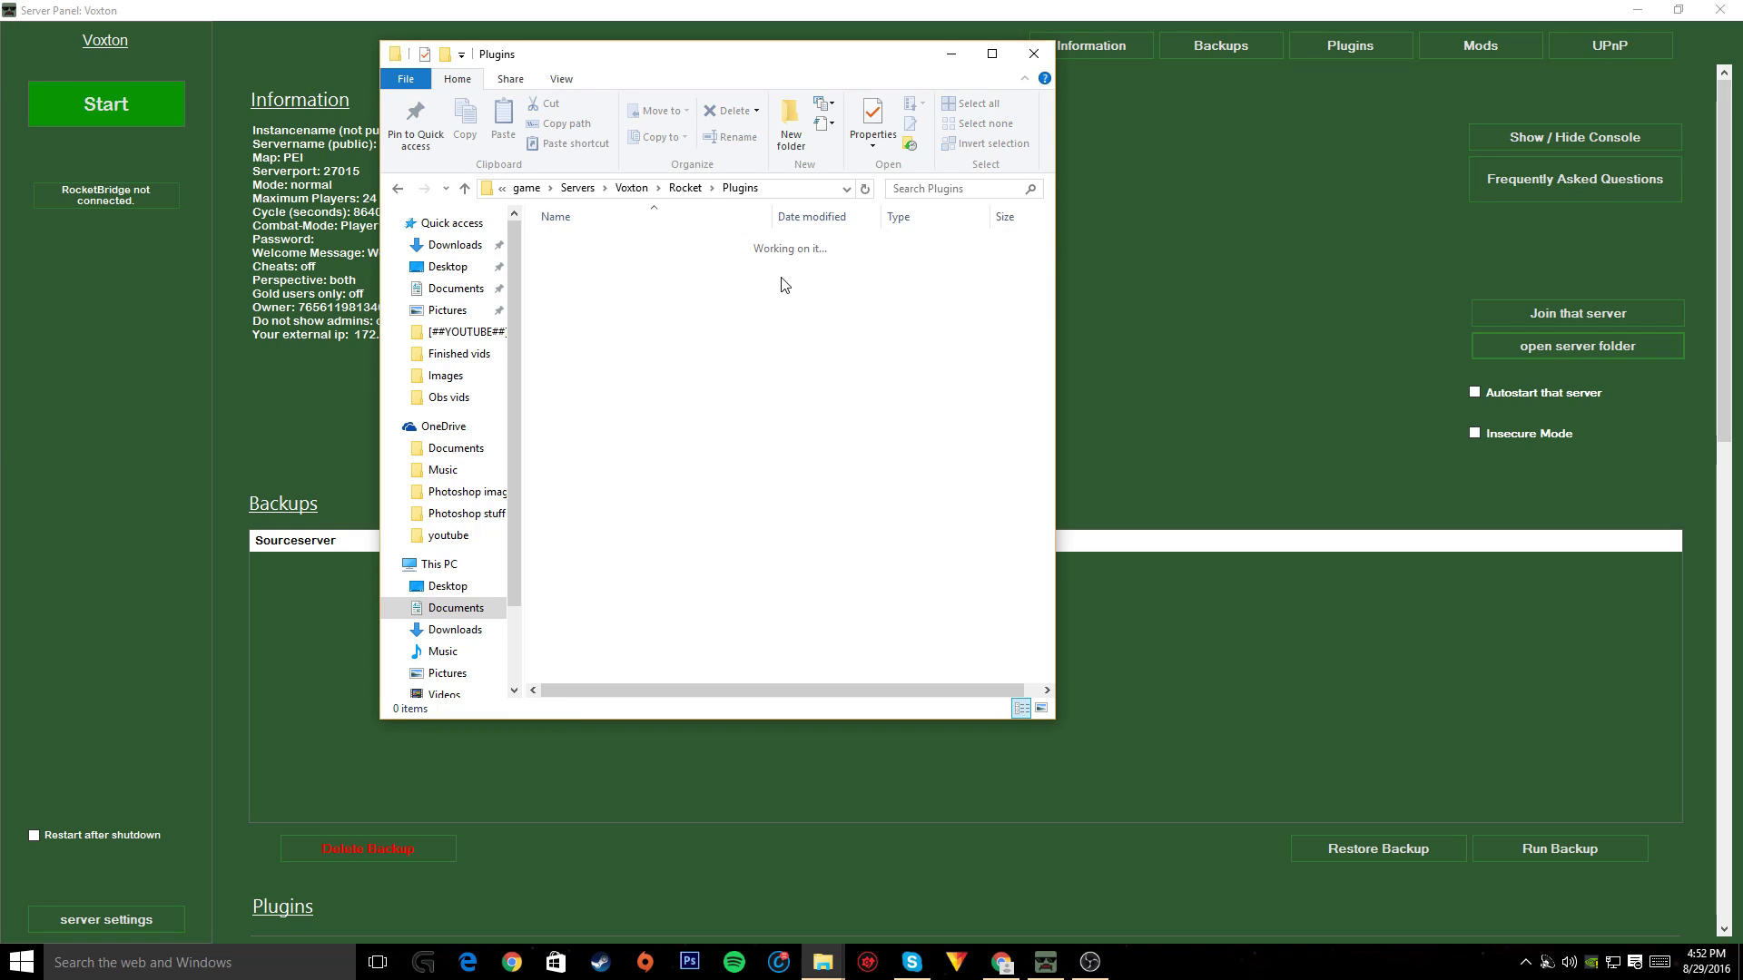
# Look into the Voxton server's Server and Workshop folders and return to the Voxton folder
pyautogui.click(397, 188)
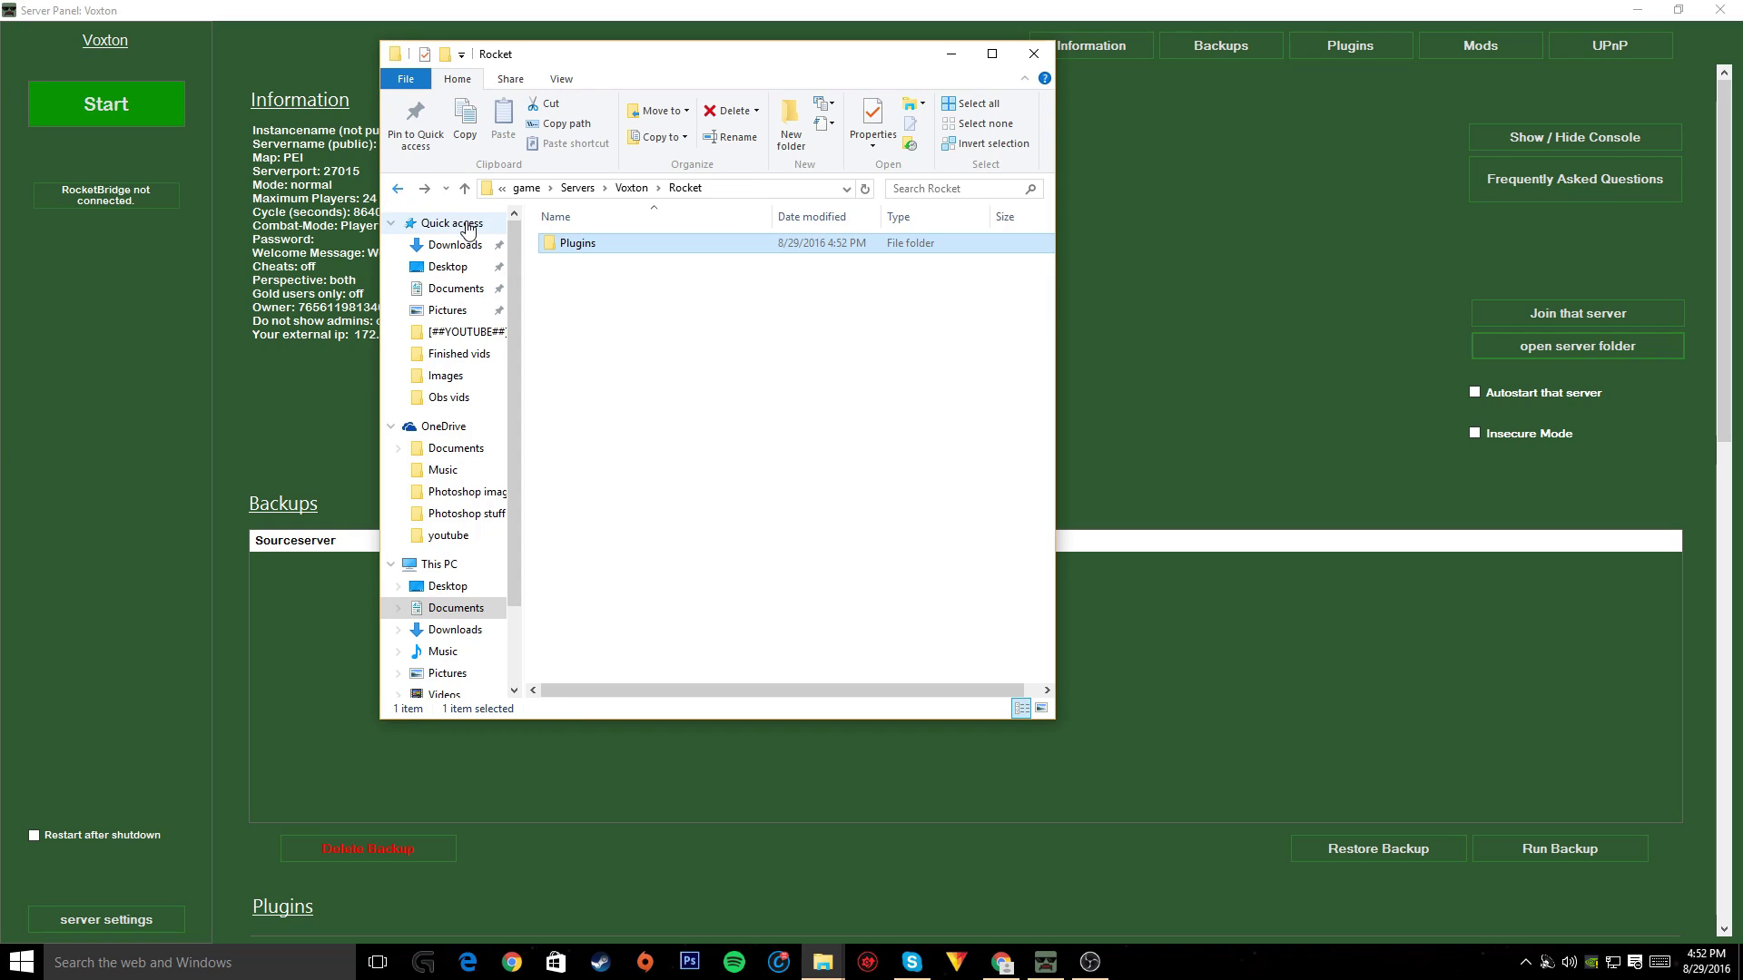
pyautogui.click(398, 189)
pyautogui.doubleClick(614, 259)
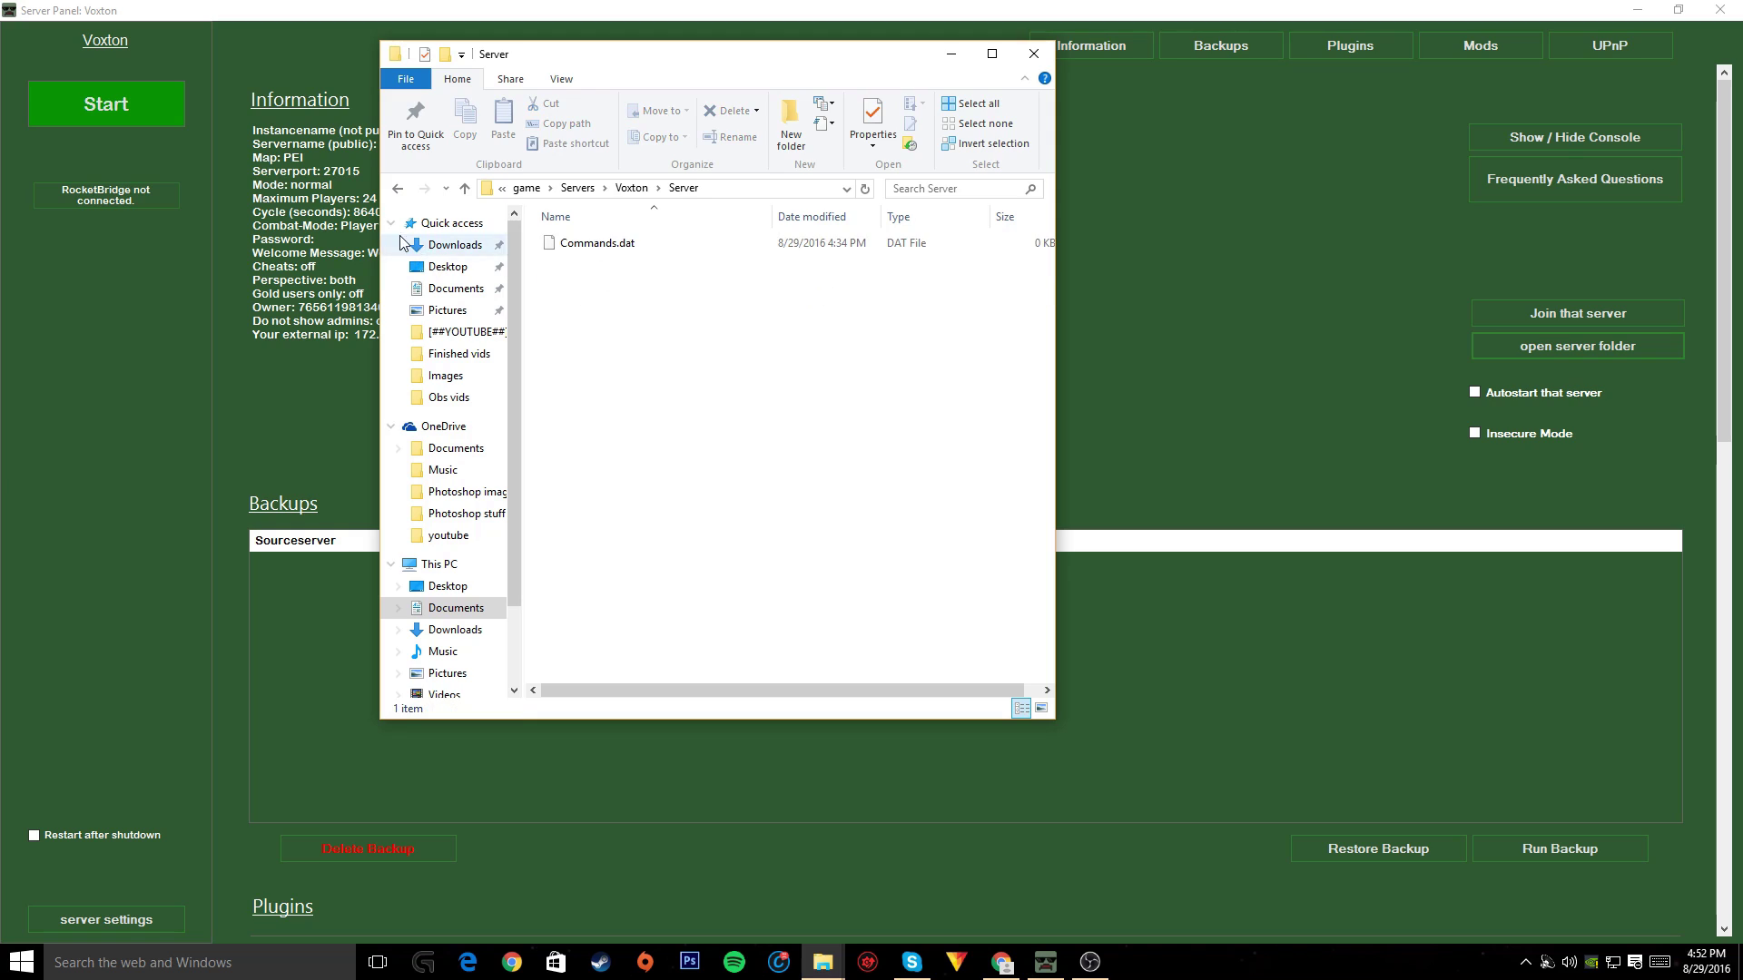
pyautogui.press('BackSpace')
pyautogui.doubleClick(586, 280)
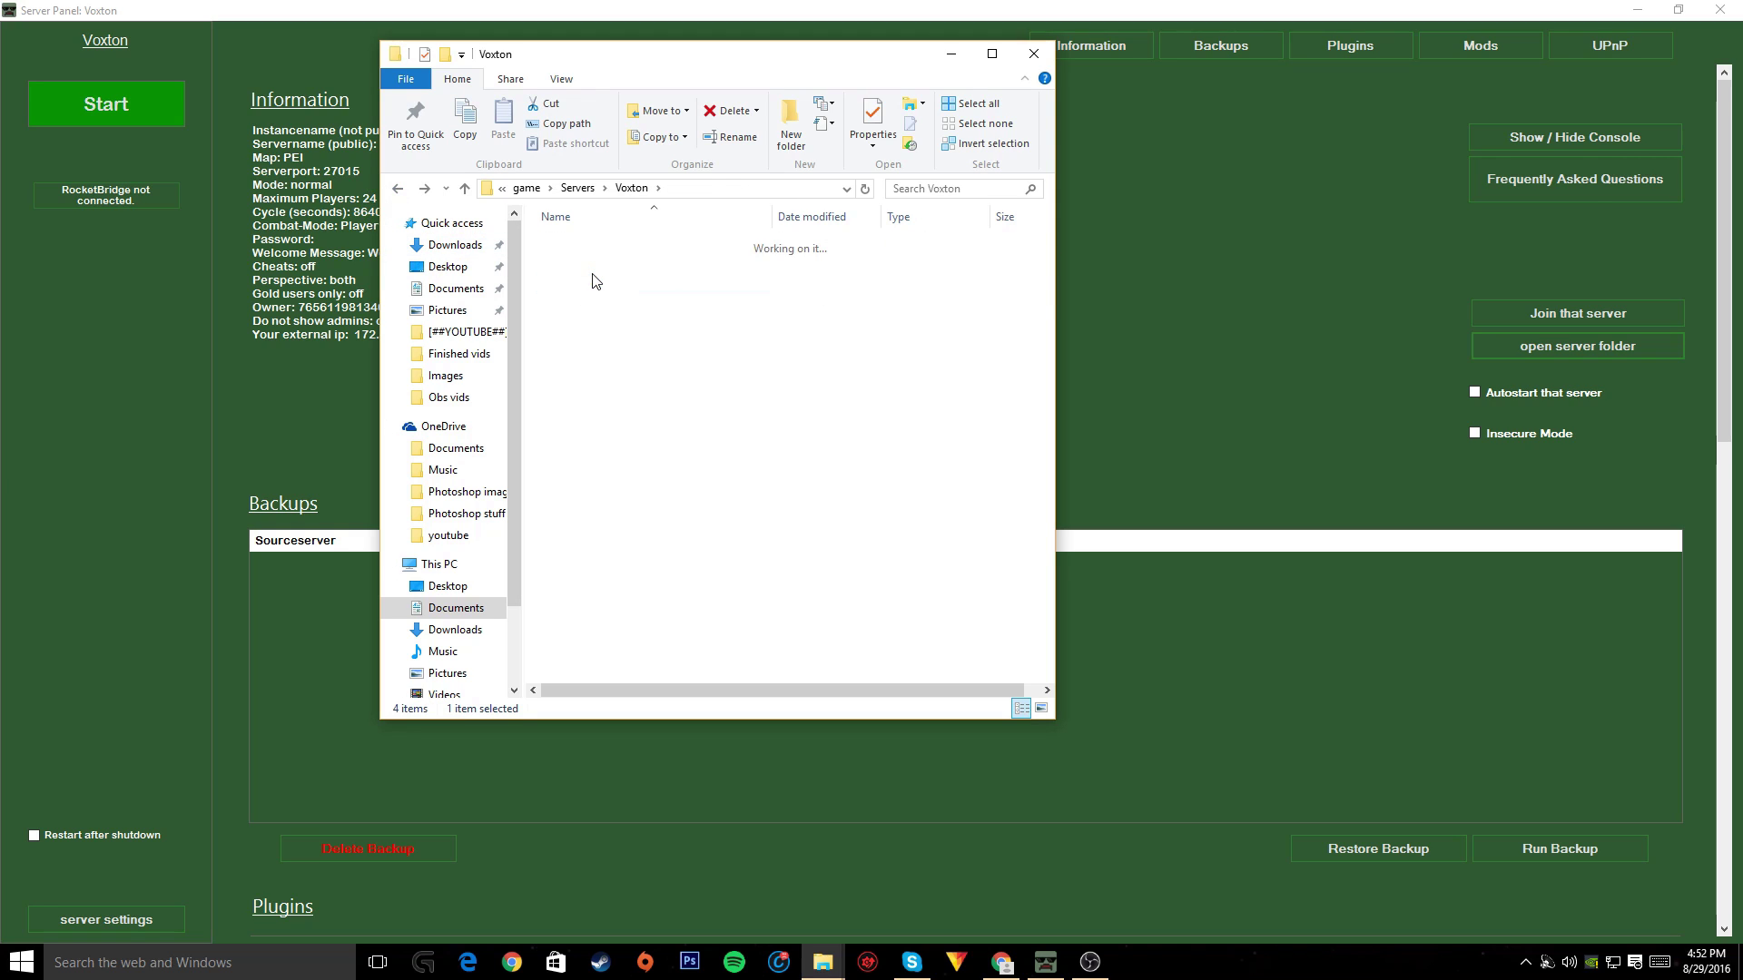
pyautogui.click(397, 190)
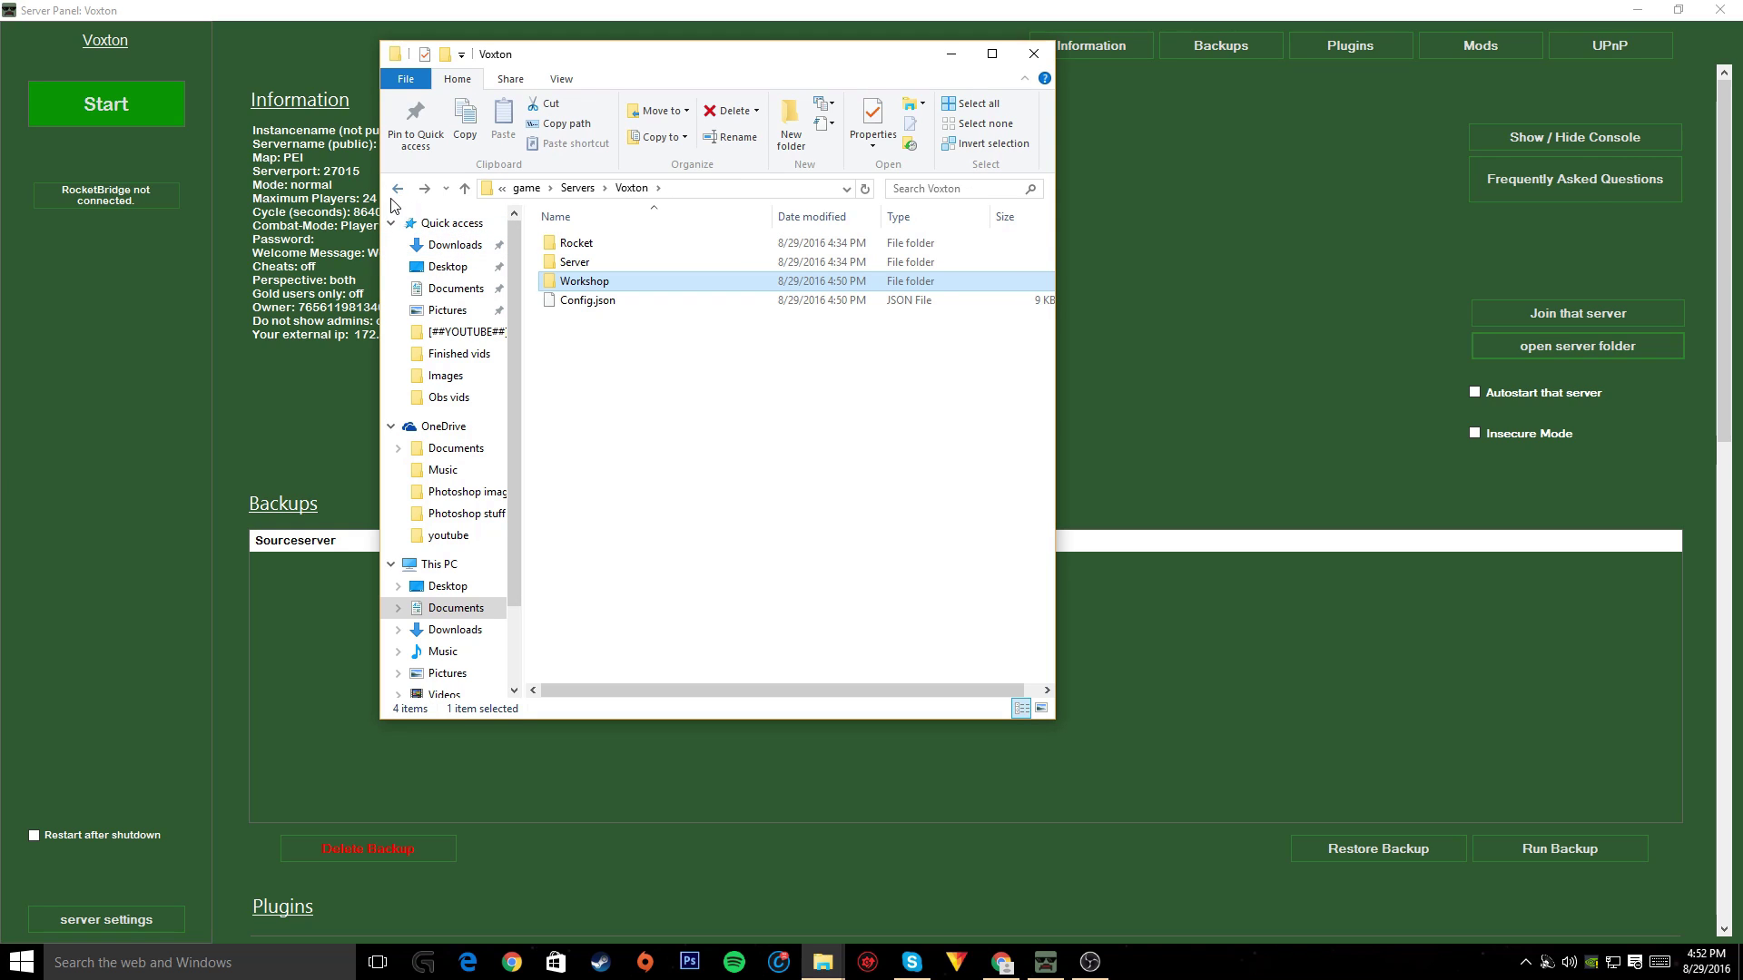
# Open the Plugins folder inside the Voxton server's Rocket folder
pyautogui.doubleClick(570, 242)
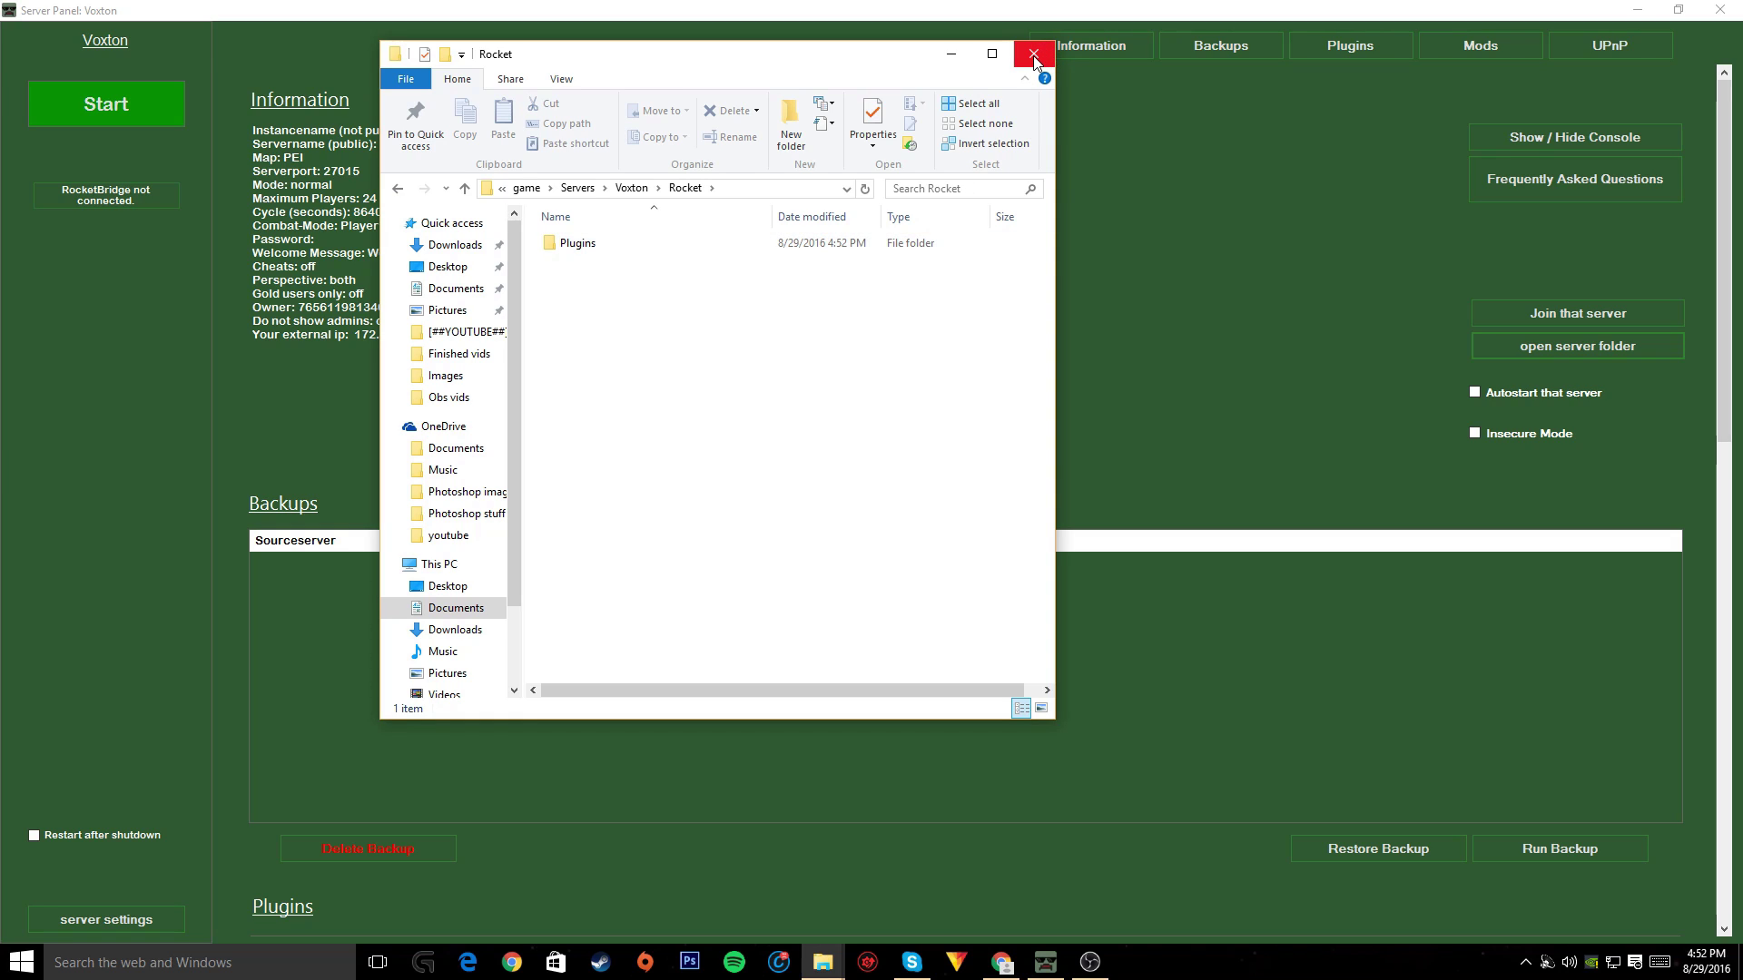
pyautogui.doubleClick(643, 247)
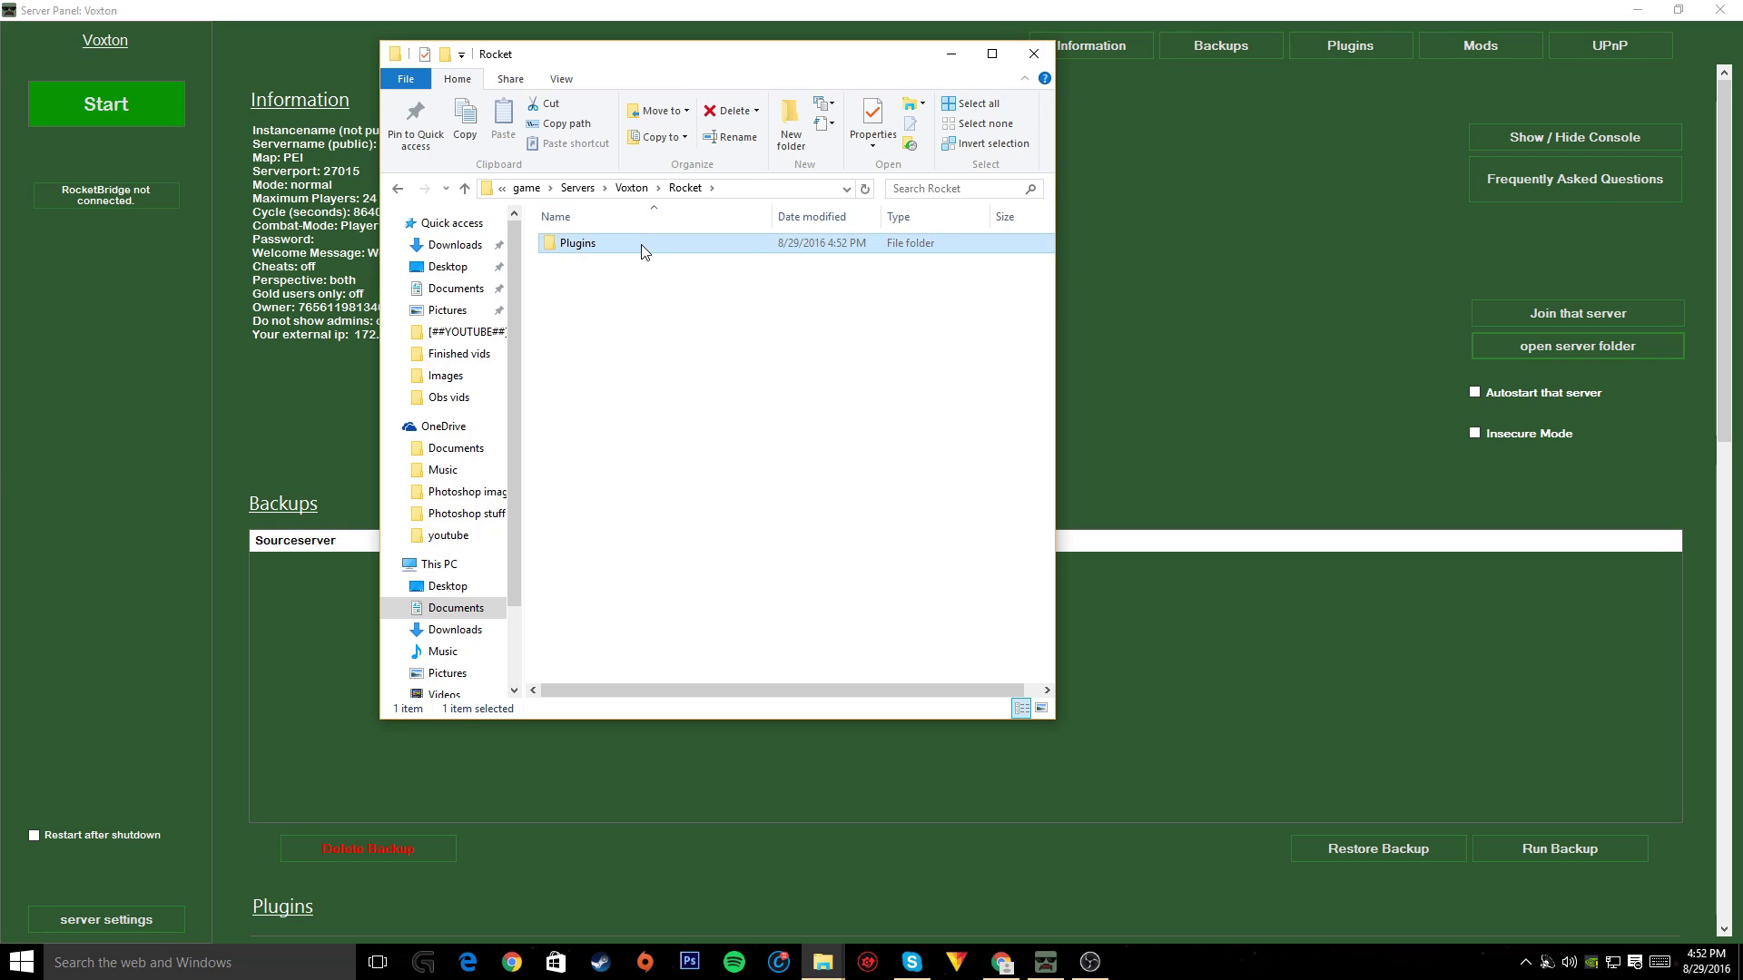
# Open the downloaded TPA (2).zip from the browser and extract it into its own folder in Downloads
pyautogui.click(1001, 971)
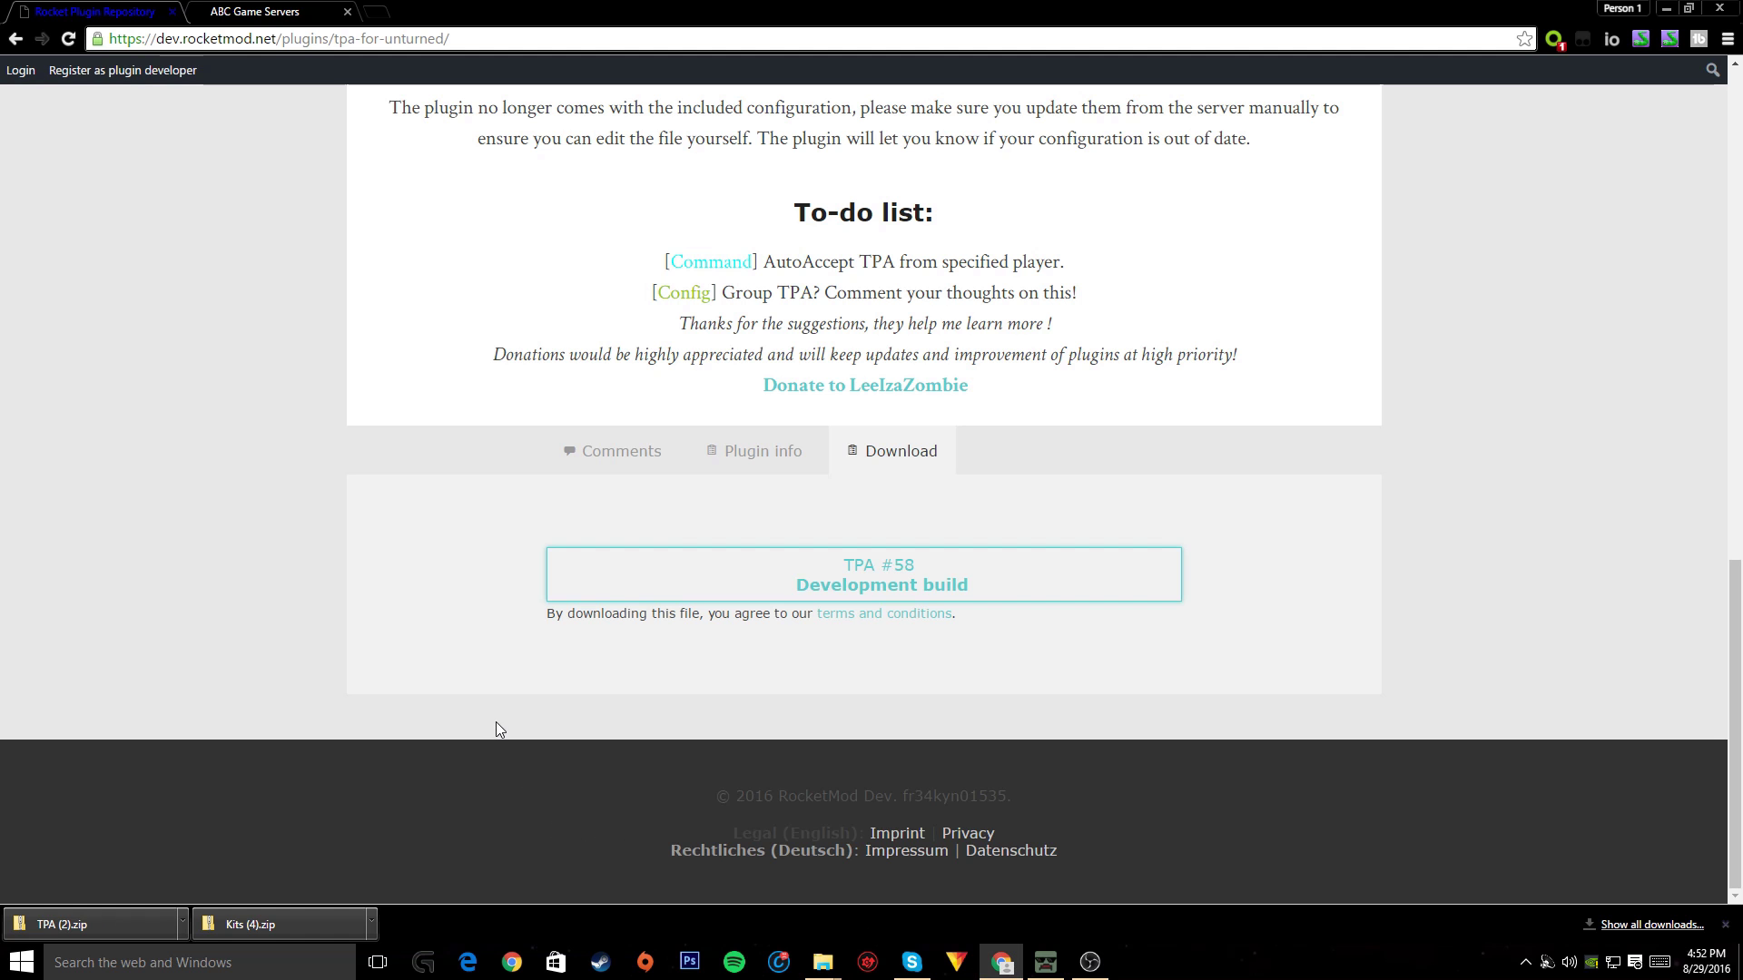
pyautogui.click(182, 924)
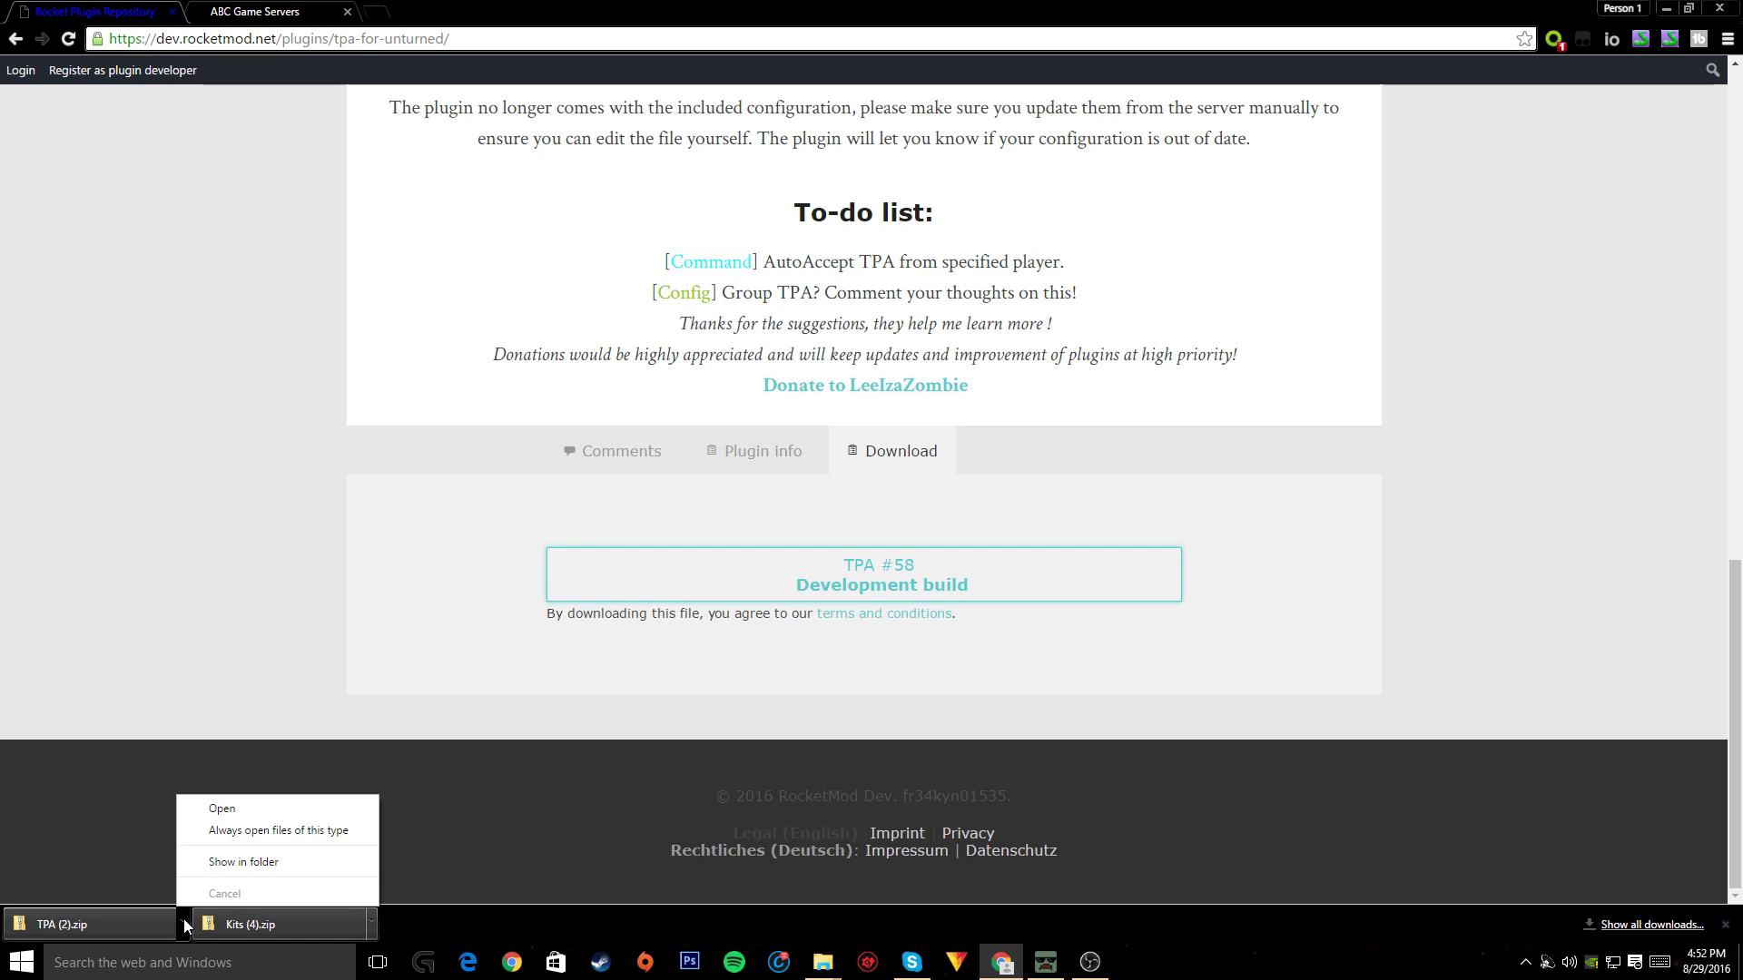
pyautogui.click(257, 802)
pyautogui.rightClick(648, 406)
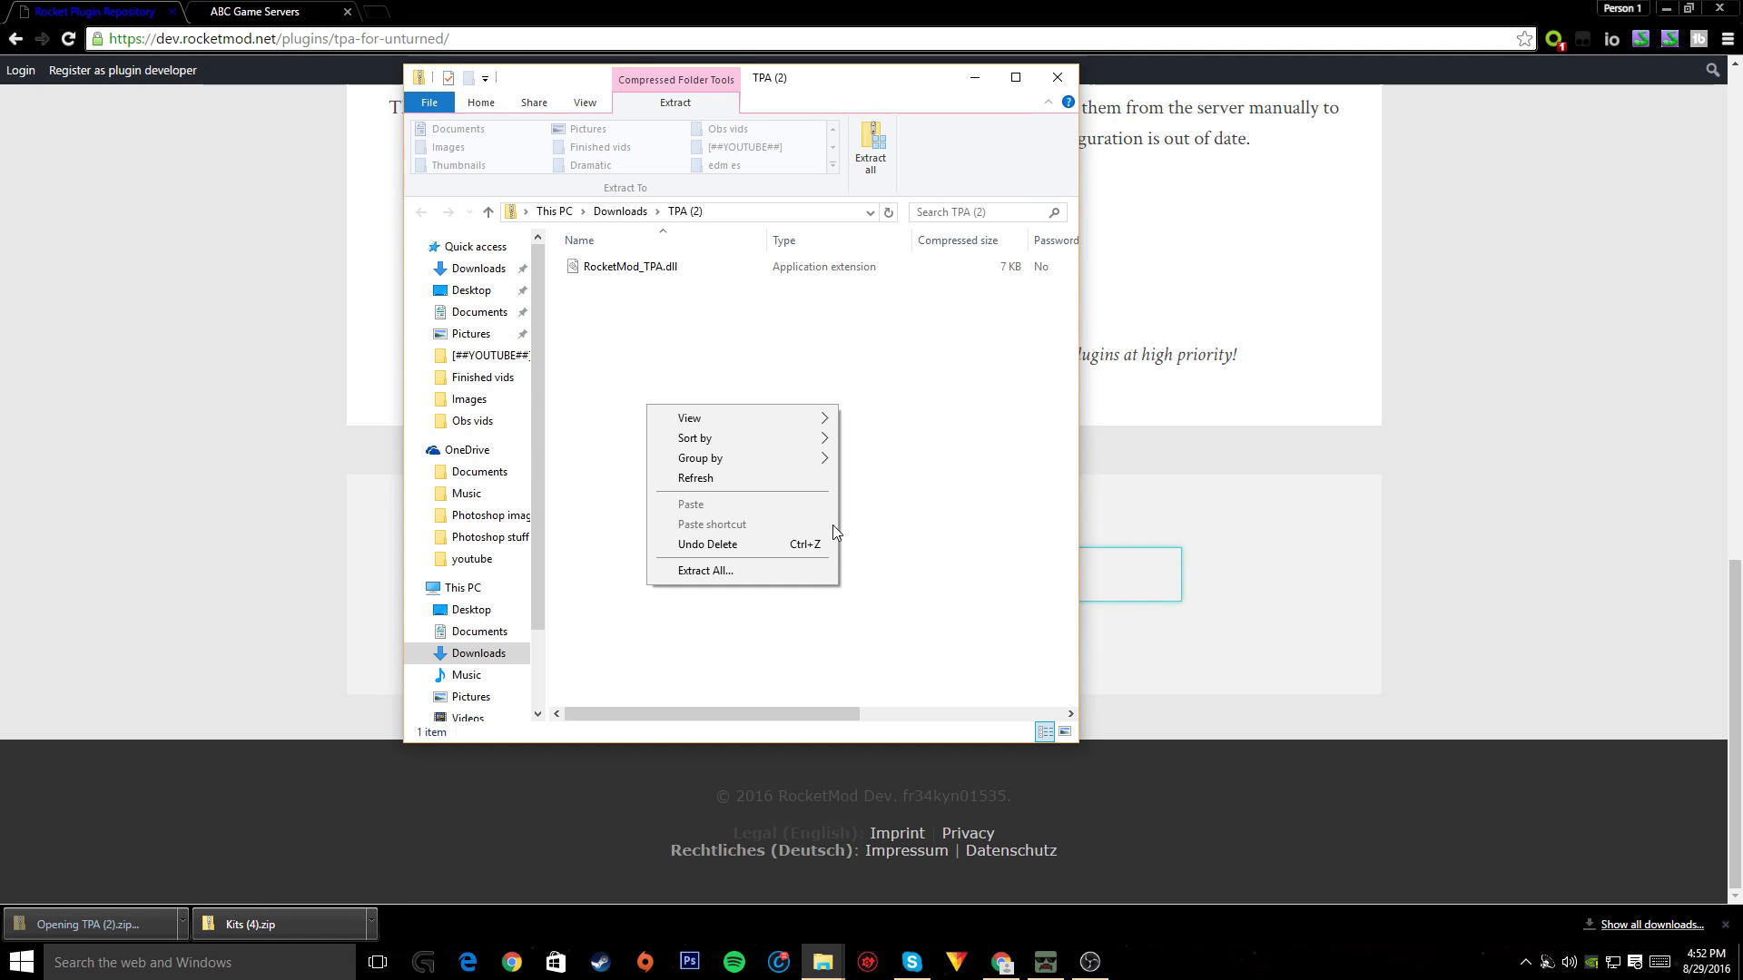
pyautogui.click(752, 573)
pyautogui.click(1033, 654)
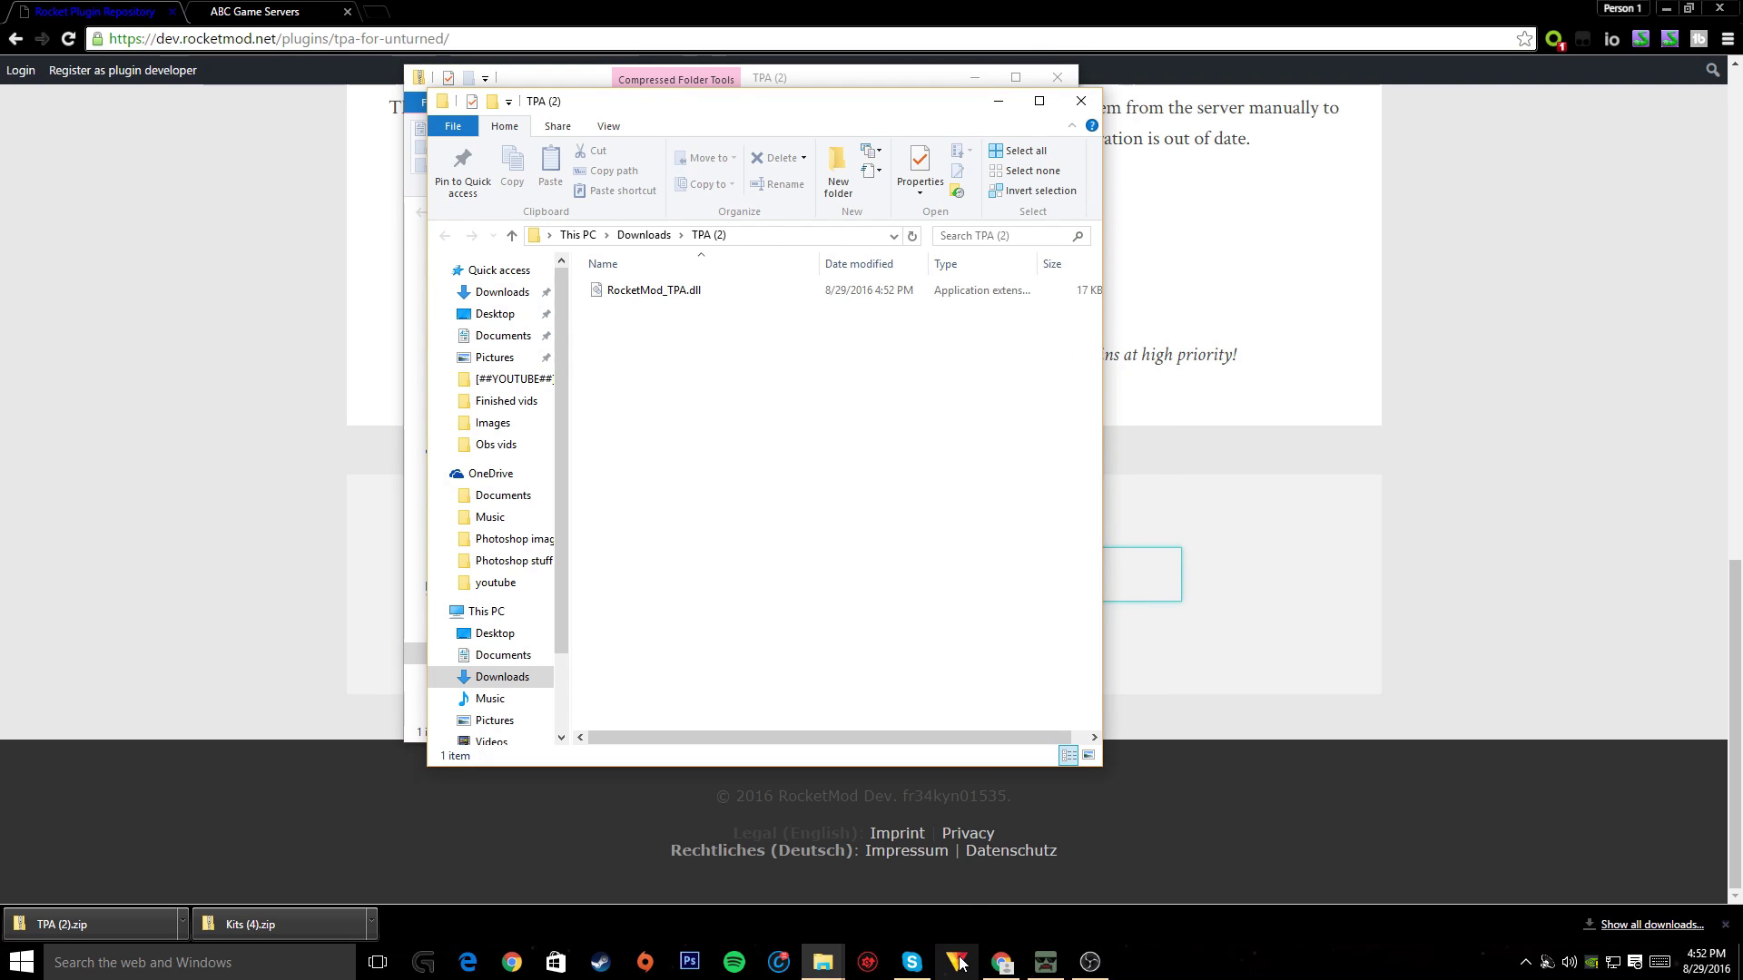
# Move RocketMod_TPA.dll from the extracted TPA (2) folder into the server's Plugins folder and close the emptied folder's window
pyautogui.click(1040, 962)
pyautogui.moveTo(822, 962)
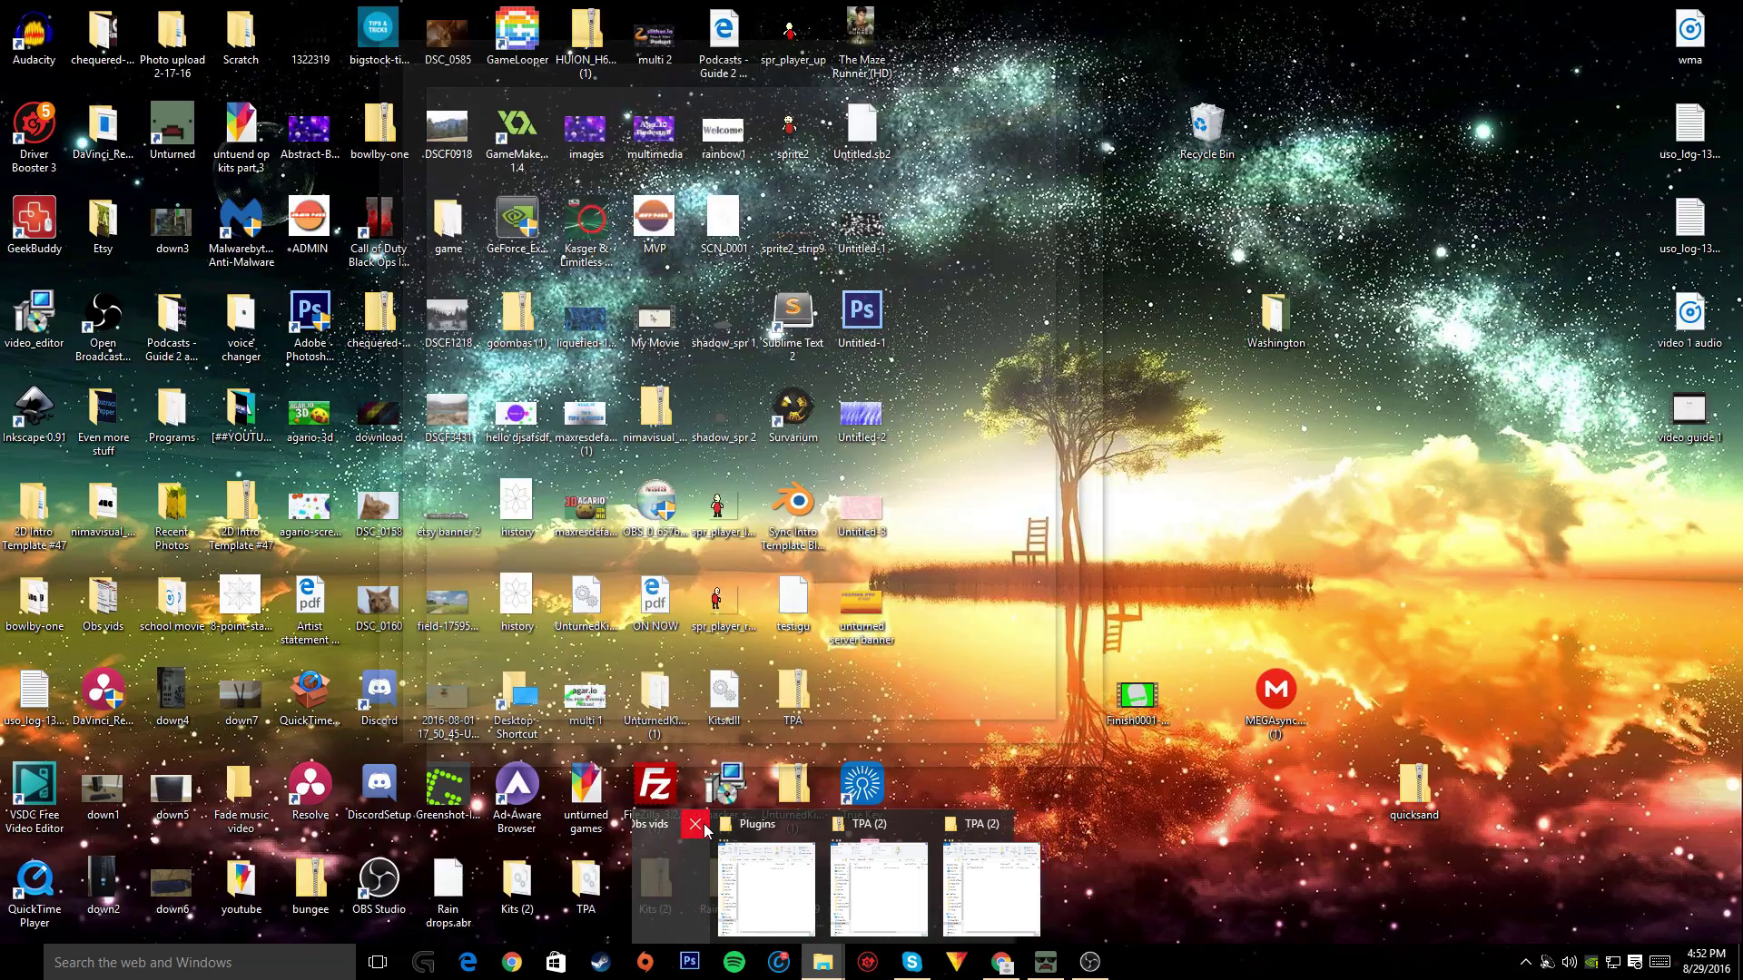
pyautogui.click(701, 827)
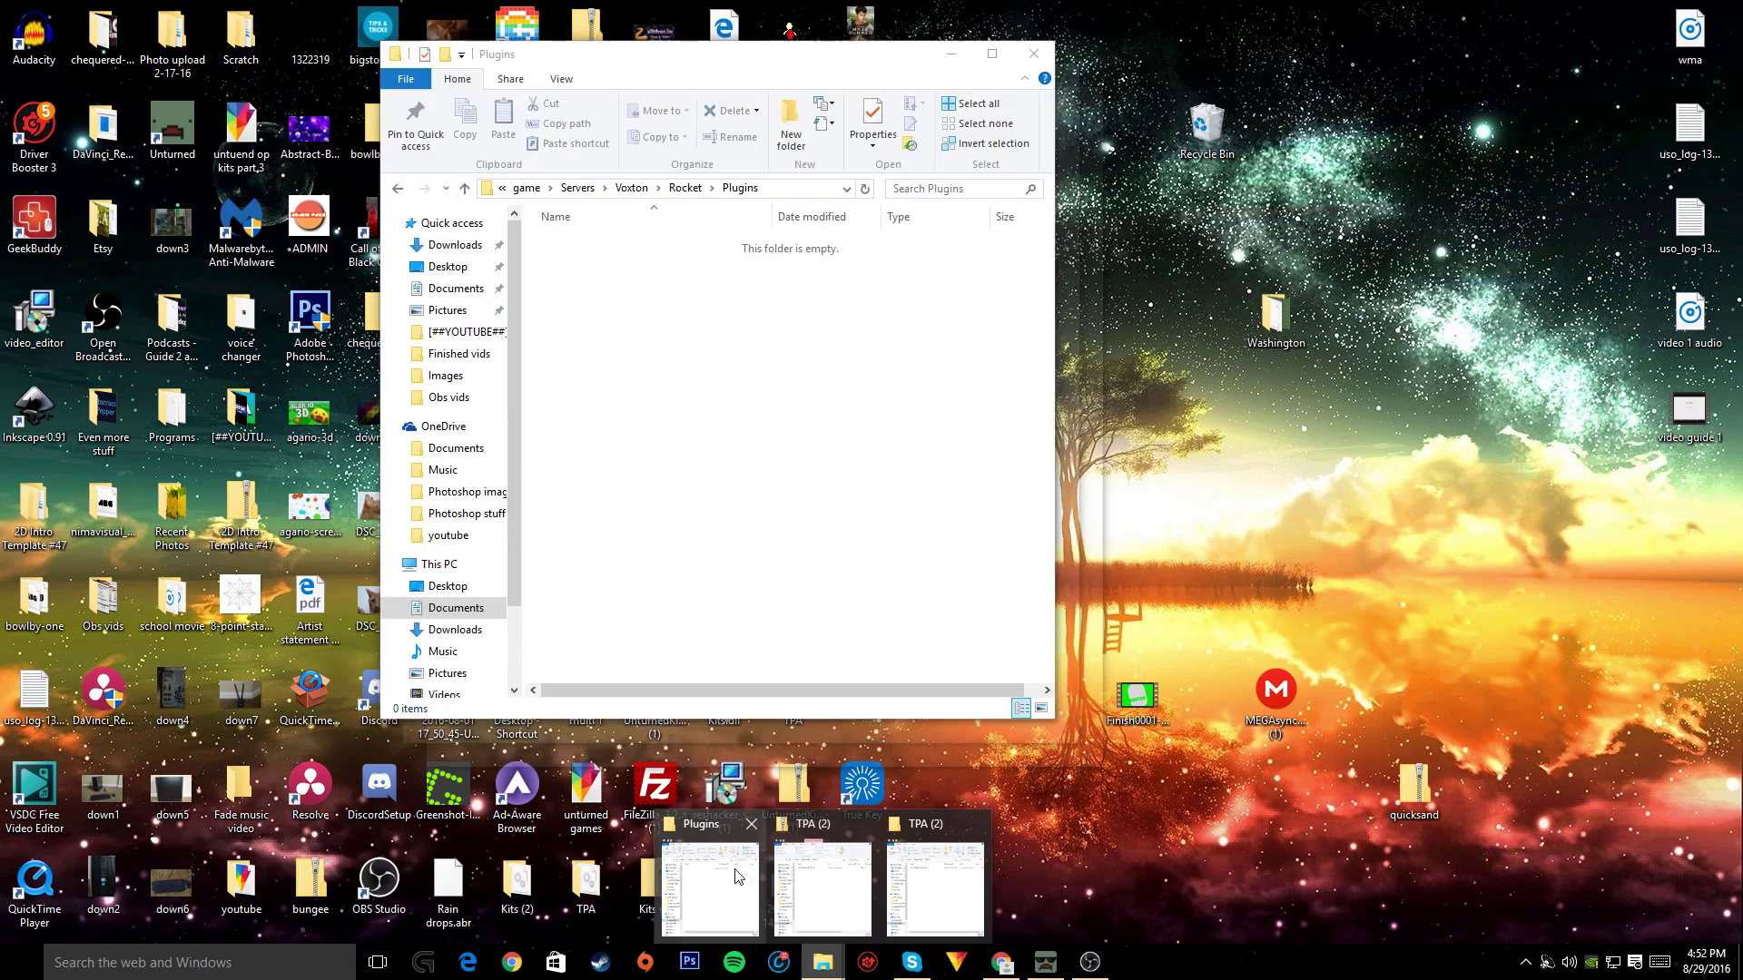
pyautogui.click(709, 876)
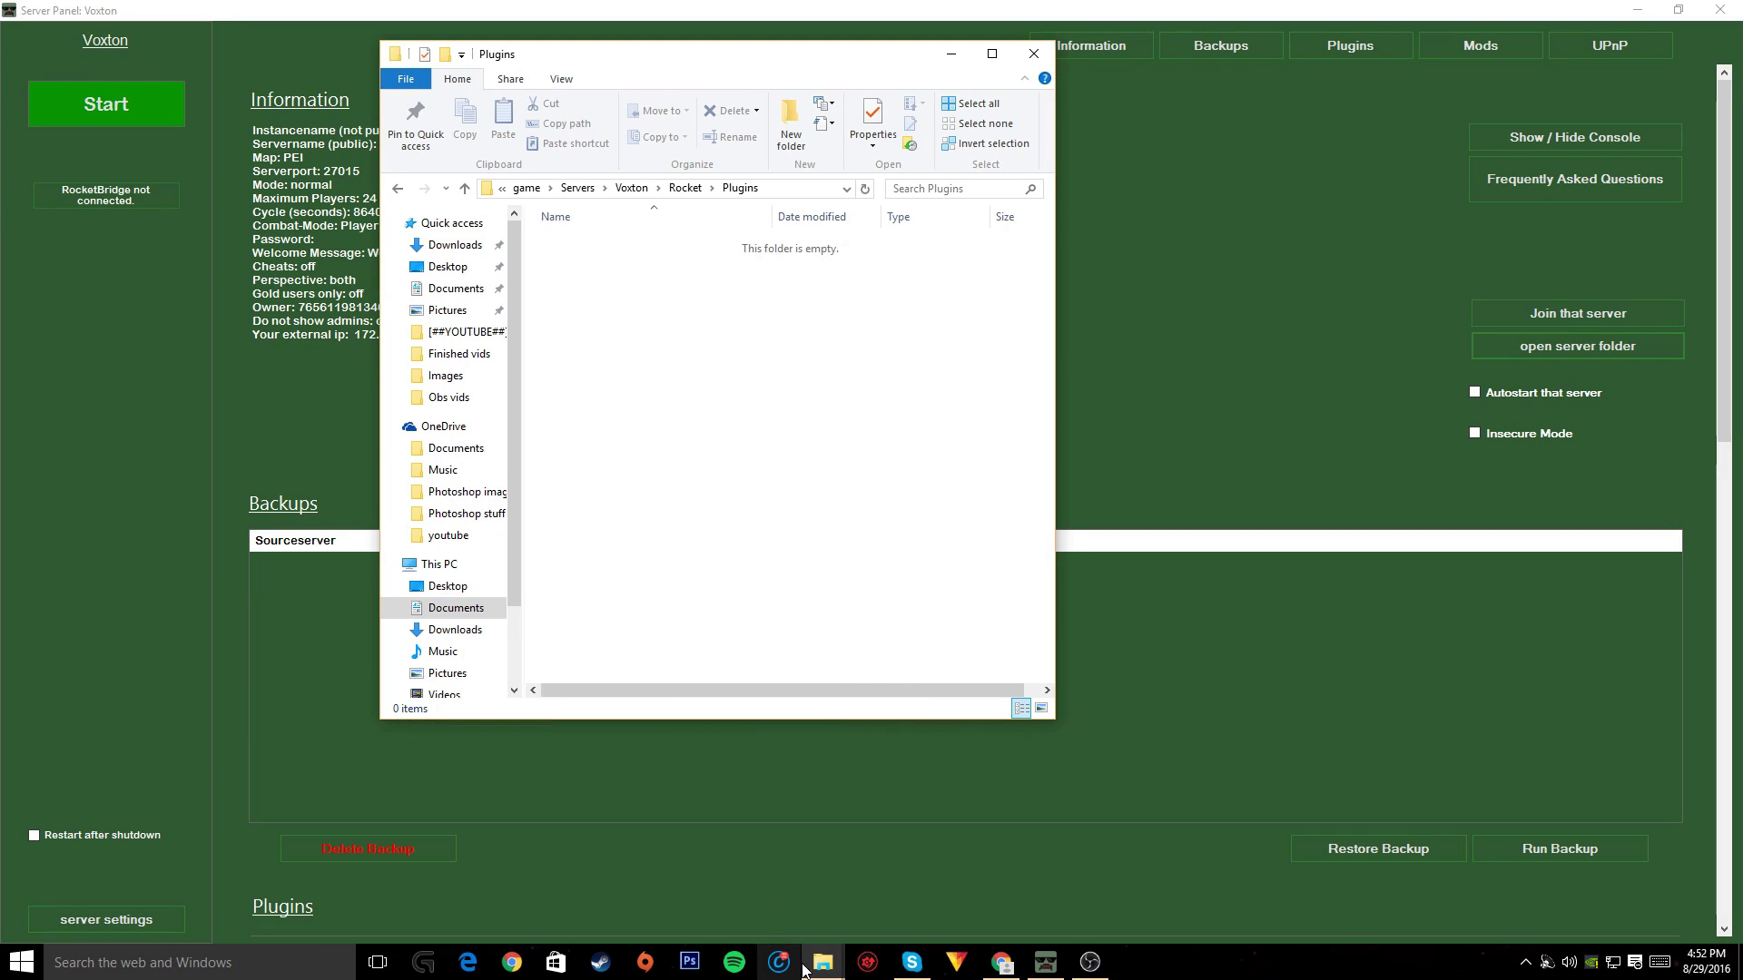
pyautogui.moveTo(813, 968)
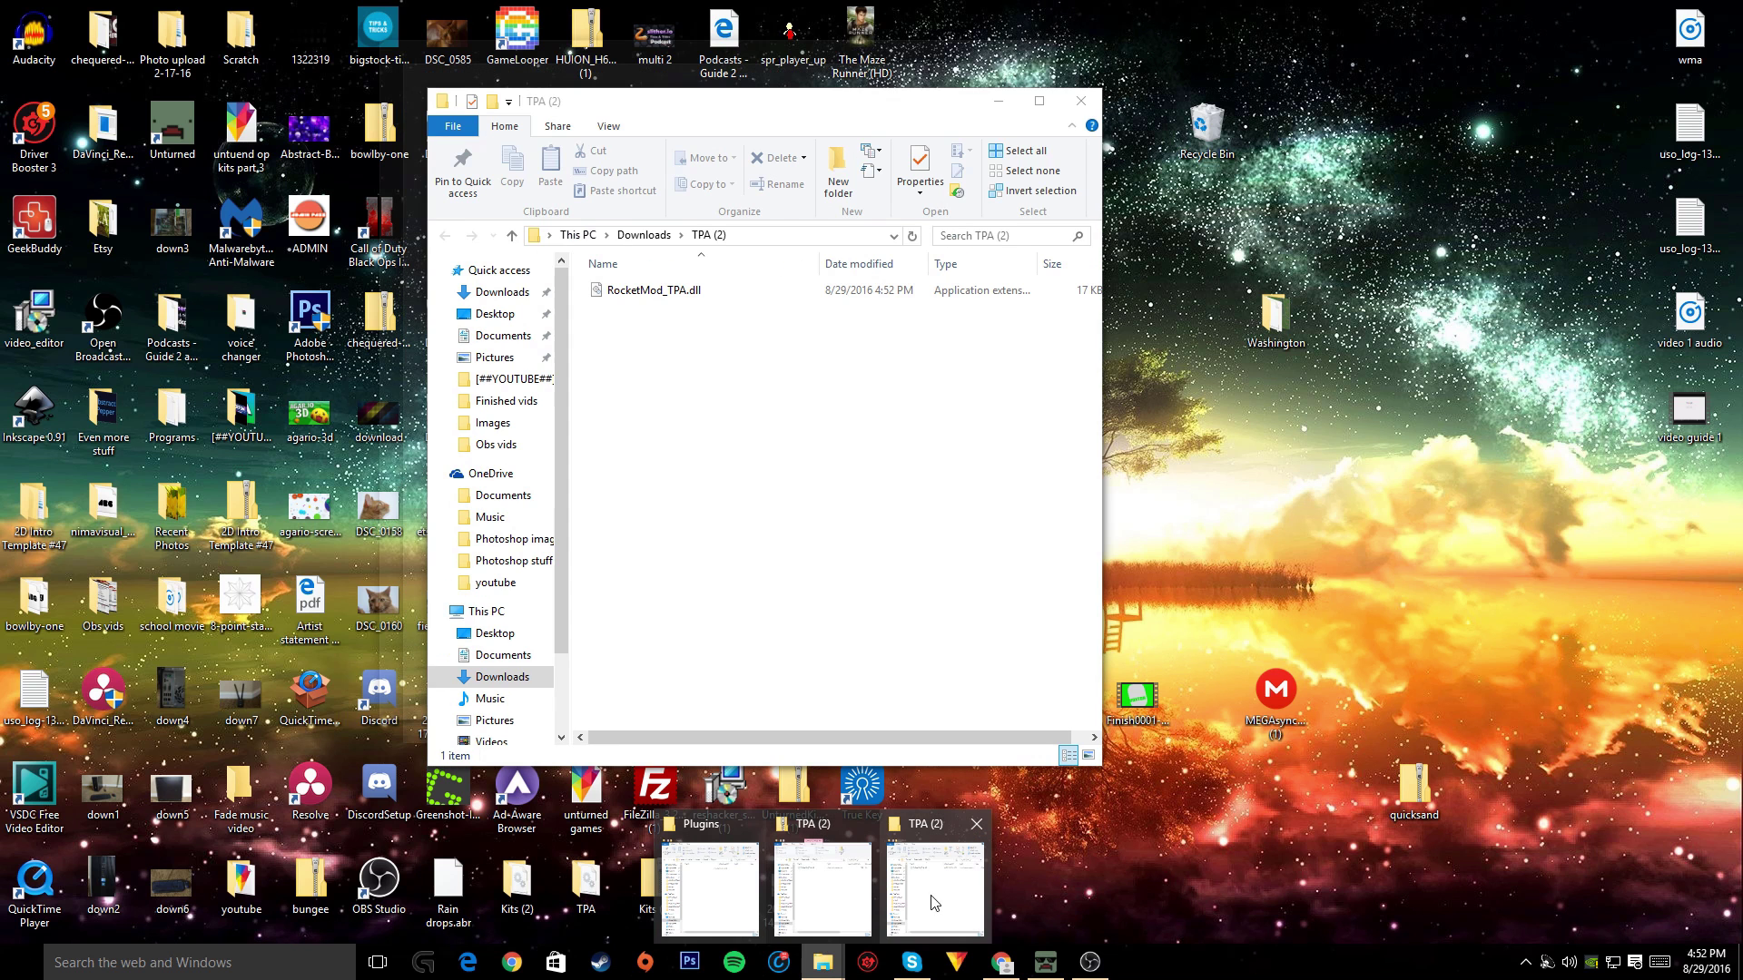
pyautogui.click(823, 872)
pyautogui.moveTo(717, 113); pyautogui.dragTo(1421, 140)
pyautogui.moveTo(1311, 338); pyautogui.dragTo(809, 362)
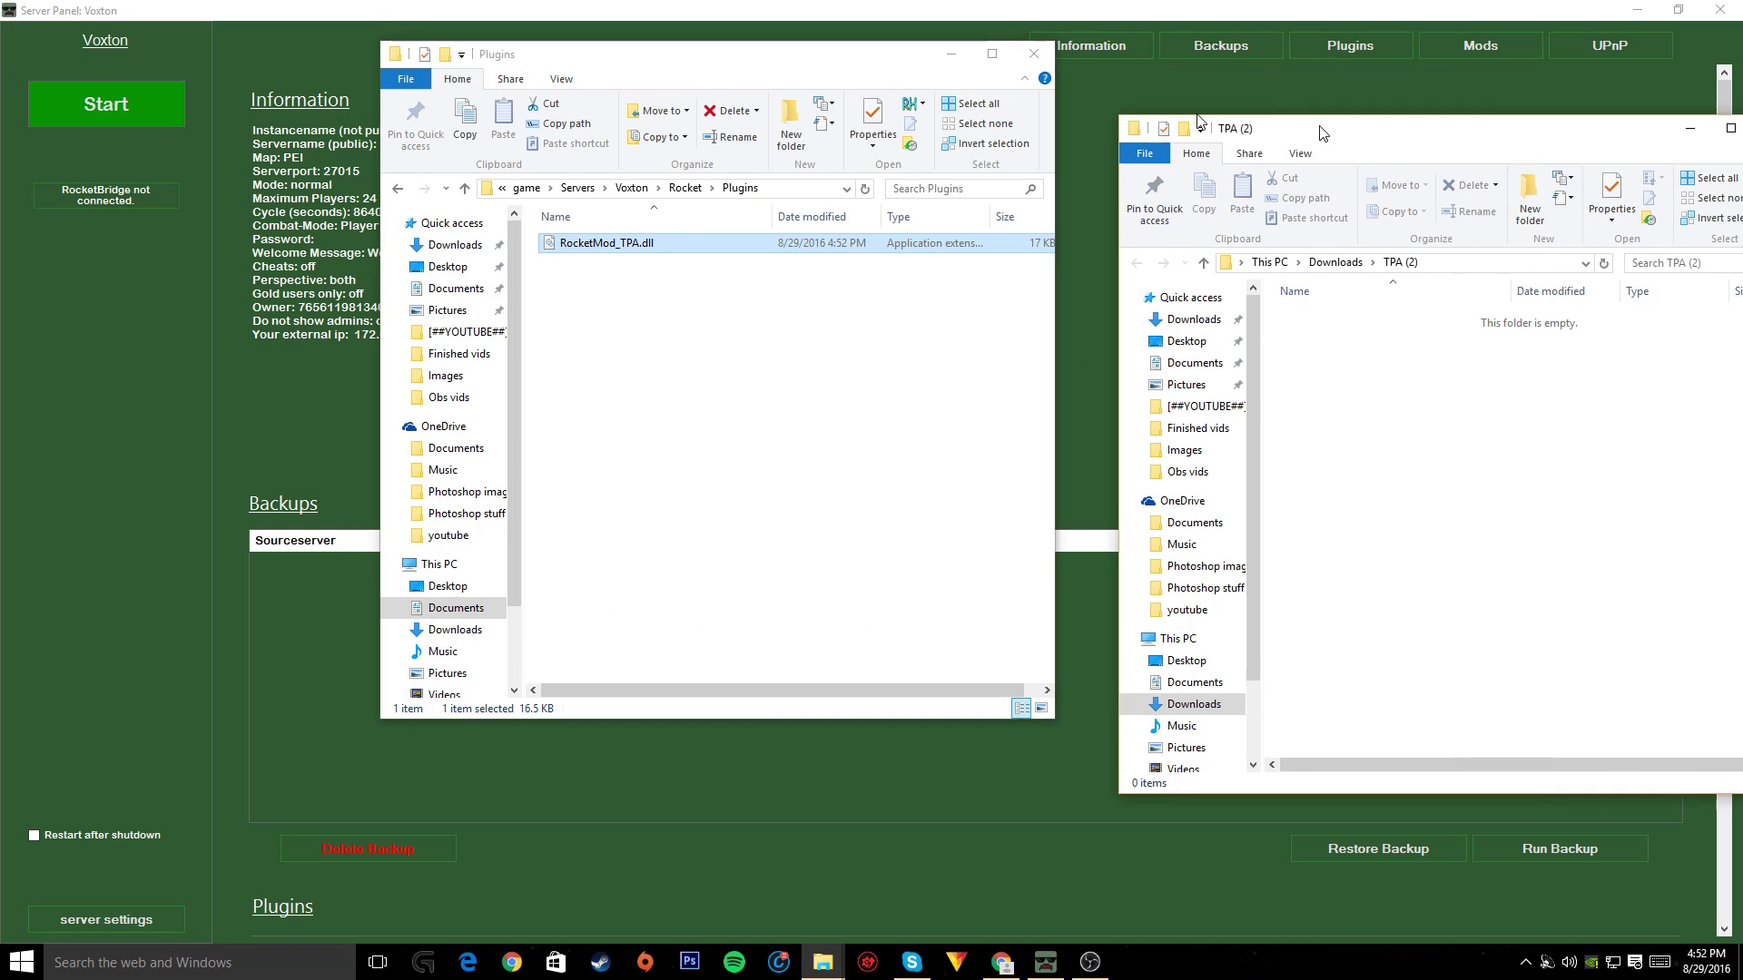
pyautogui.moveTo(1362, 127); pyautogui.dragTo(1010, 133)
pyautogui.click(1359, 134)
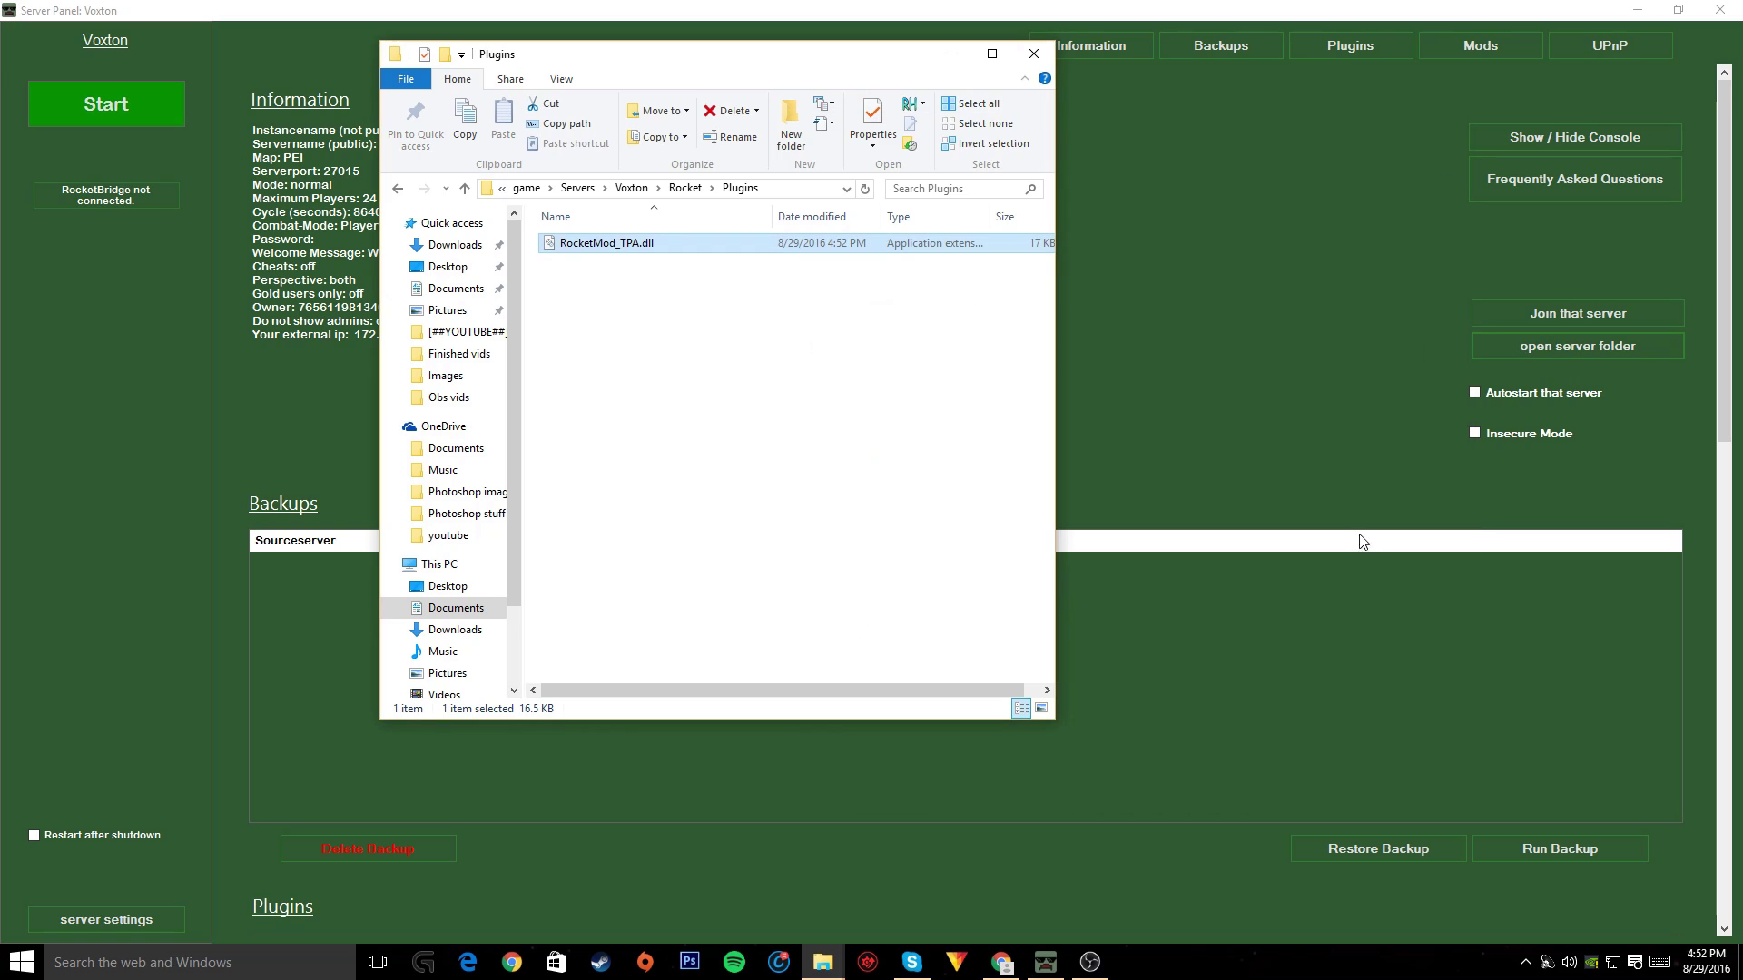
# Open the downloaded Kits (4).zip from the browser and extract it into its own folder in Downloads
pyautogui.click(1002, 963)
pyautogui.click(372, 924)
pyautogui.click(419, 806)
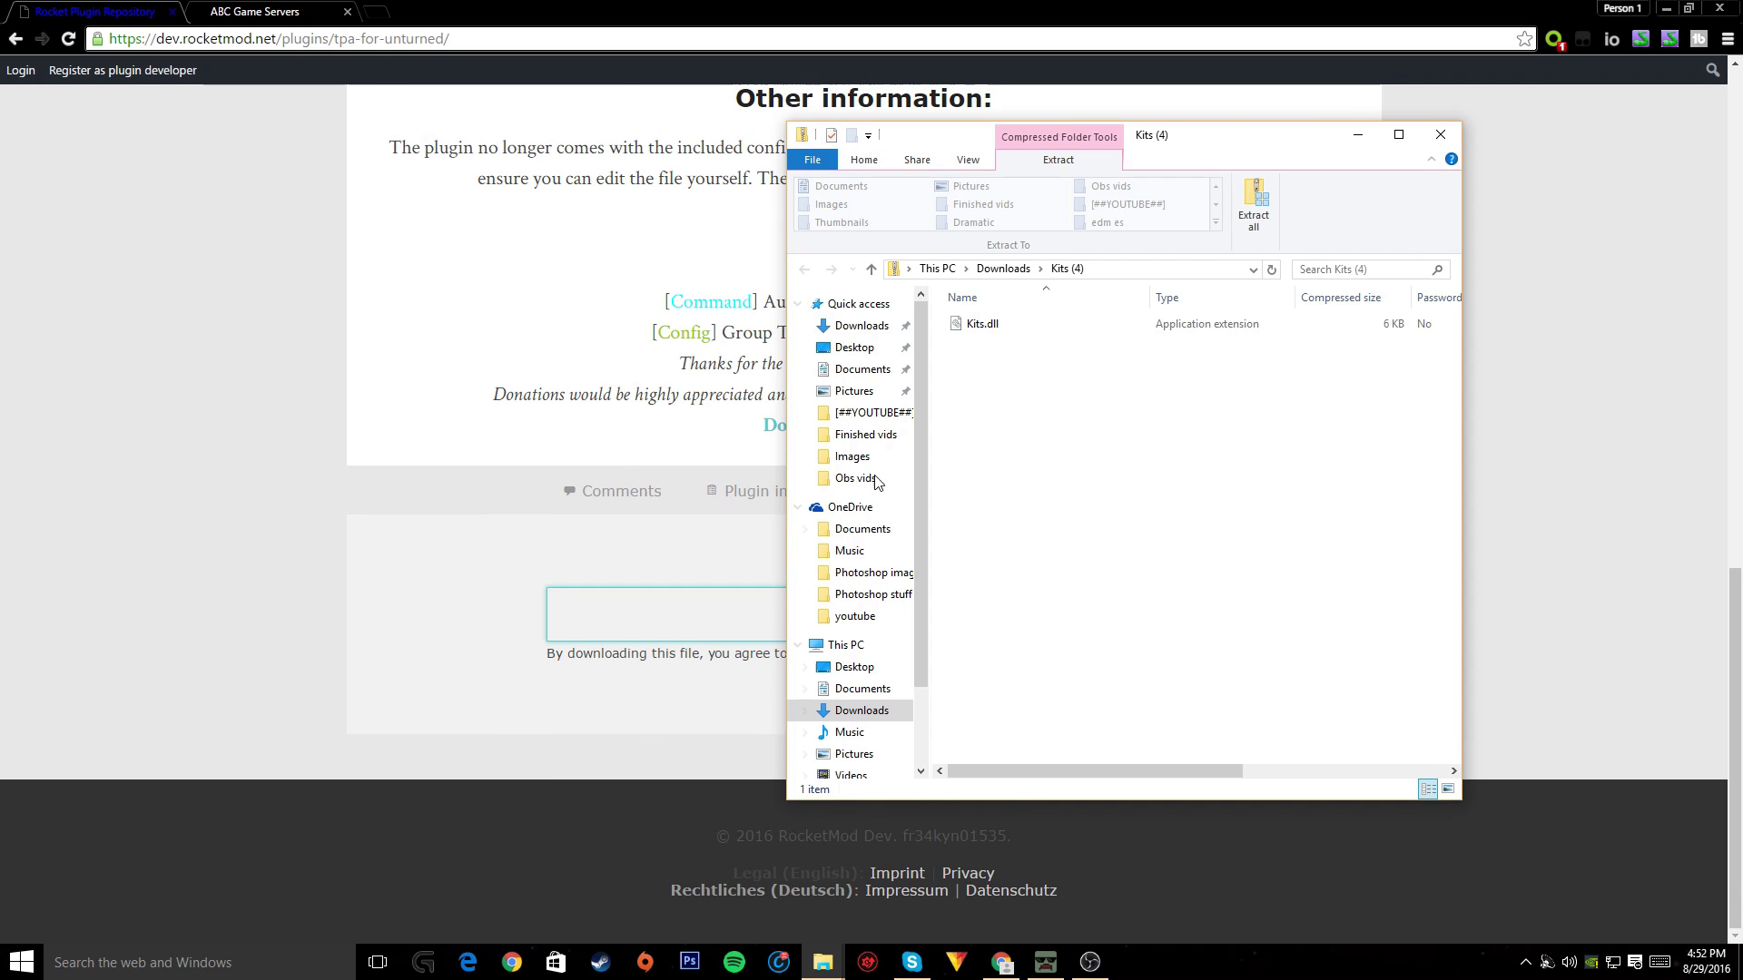
pyautogui.rightClick(973, 325)
pyautogui.click(1090, 514)
pyautogui.rightClick(1090, 515)
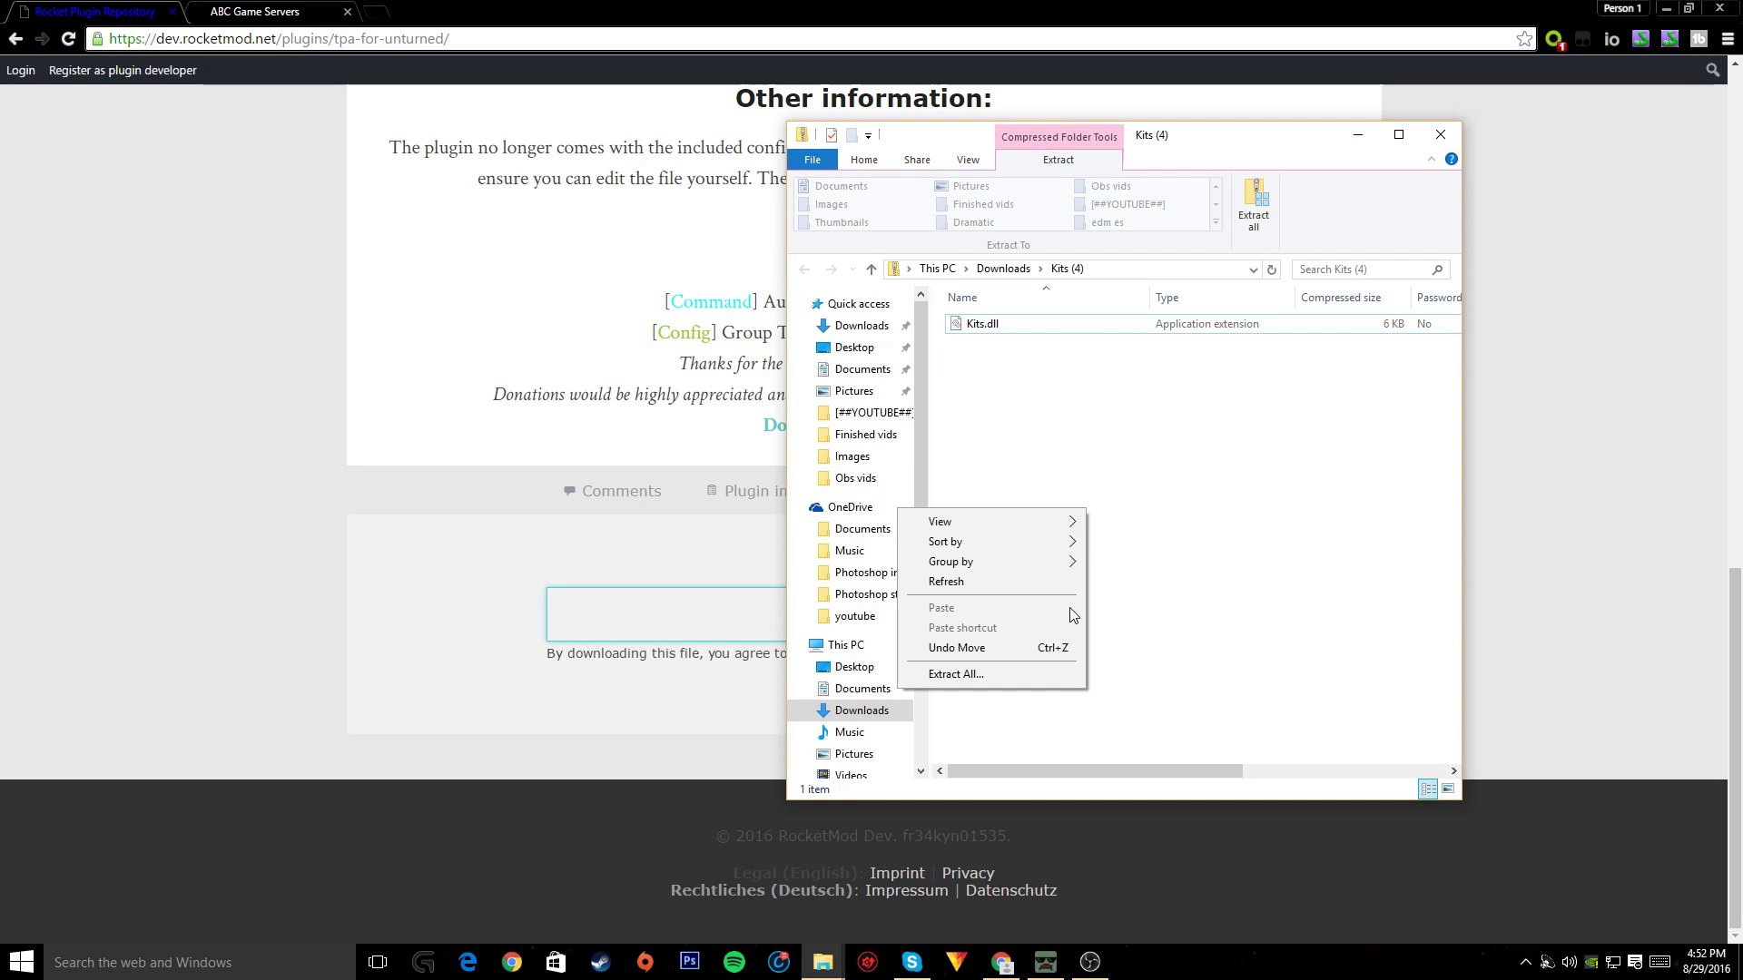
pyautogui.click(982, 673)
pyautogui.click(1035, 657)
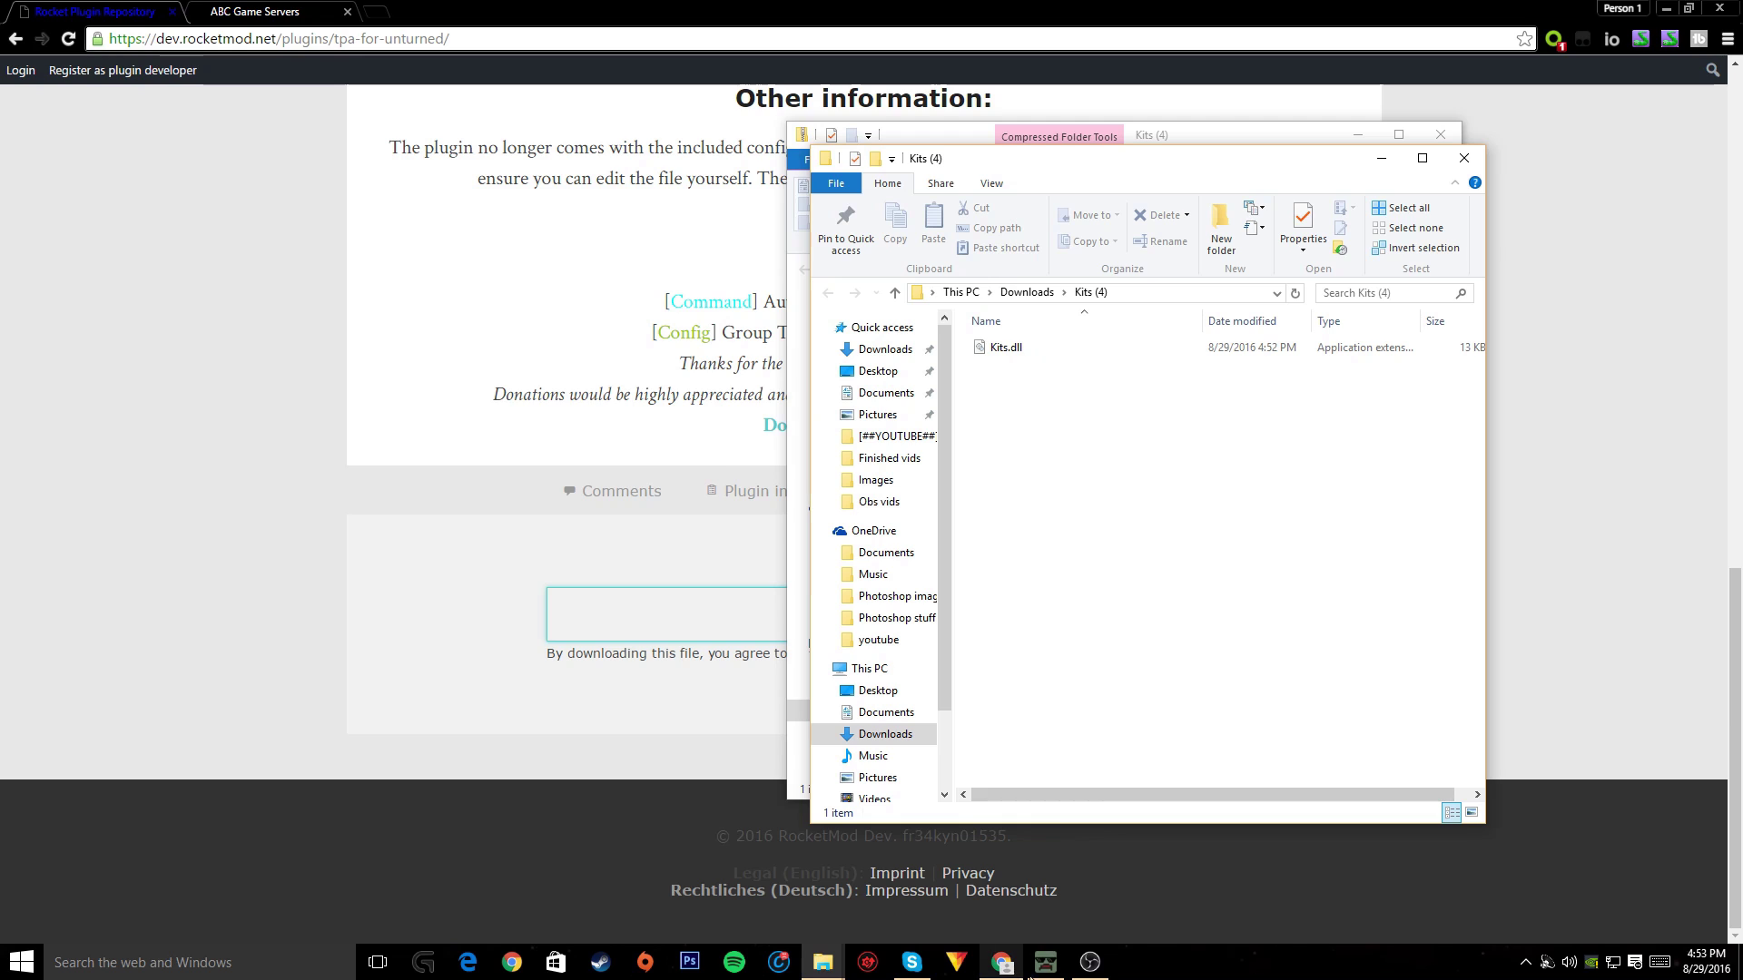
# Move Kits.dll from the extracted Kits (4) folder into the server's Plugins folder
pyautogui.click(822, 962)
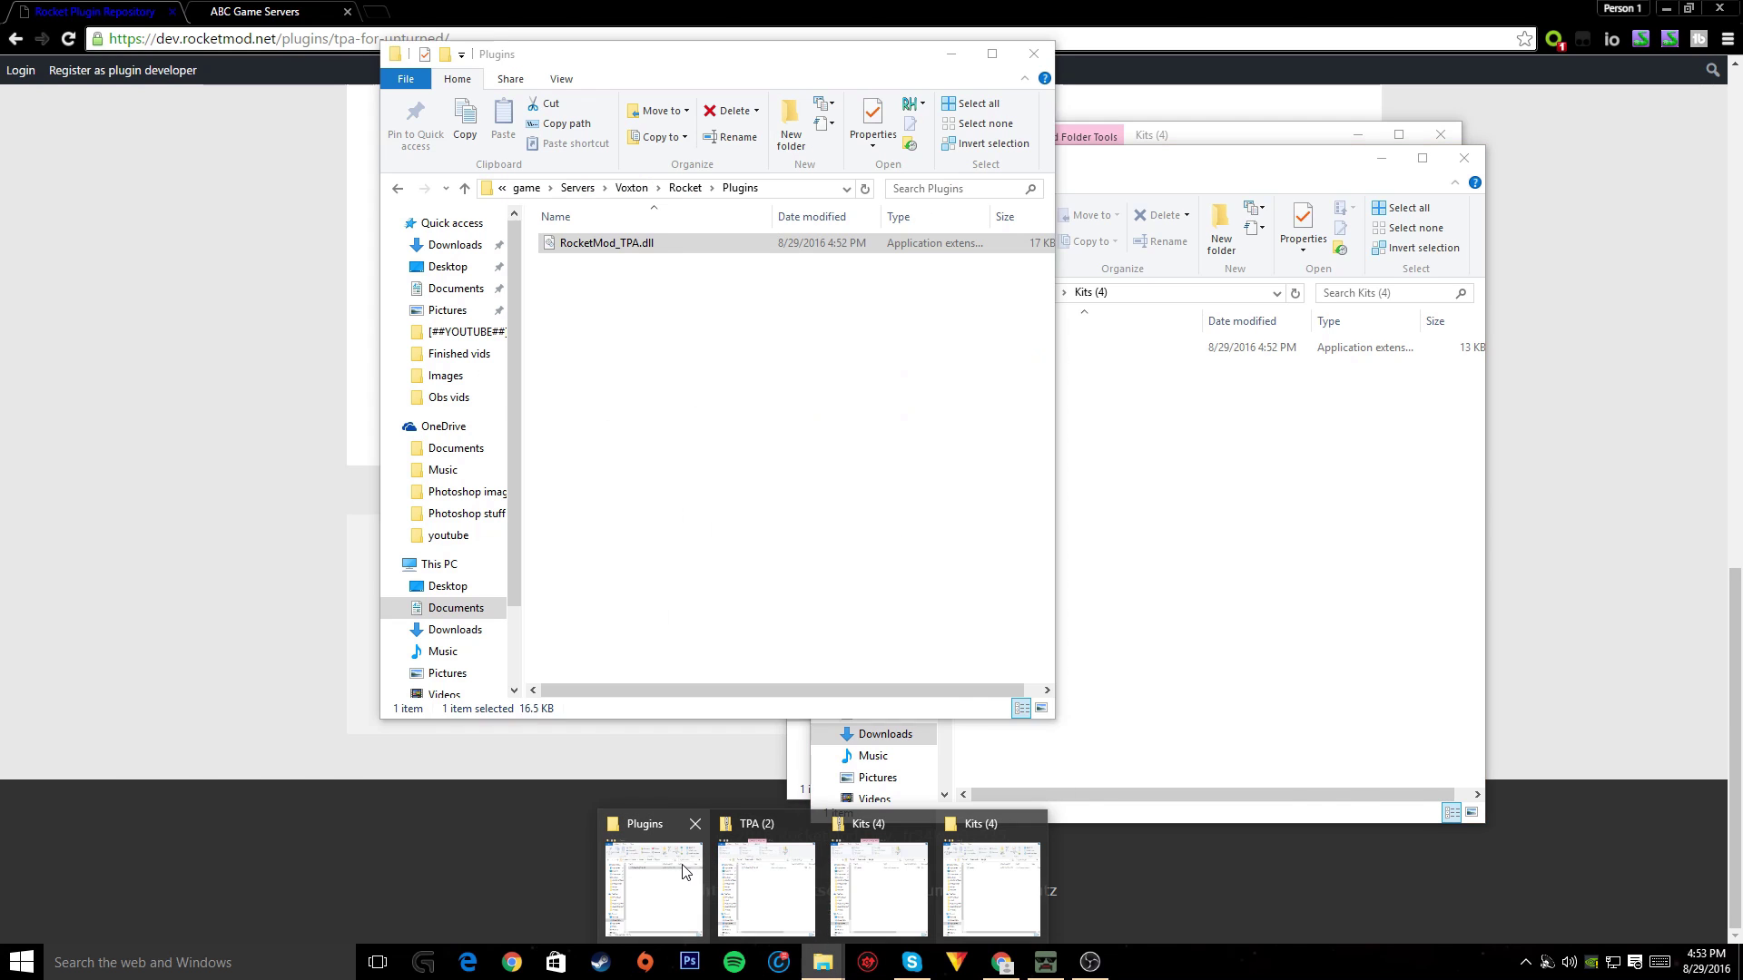
pyautogui.click(682, 865)
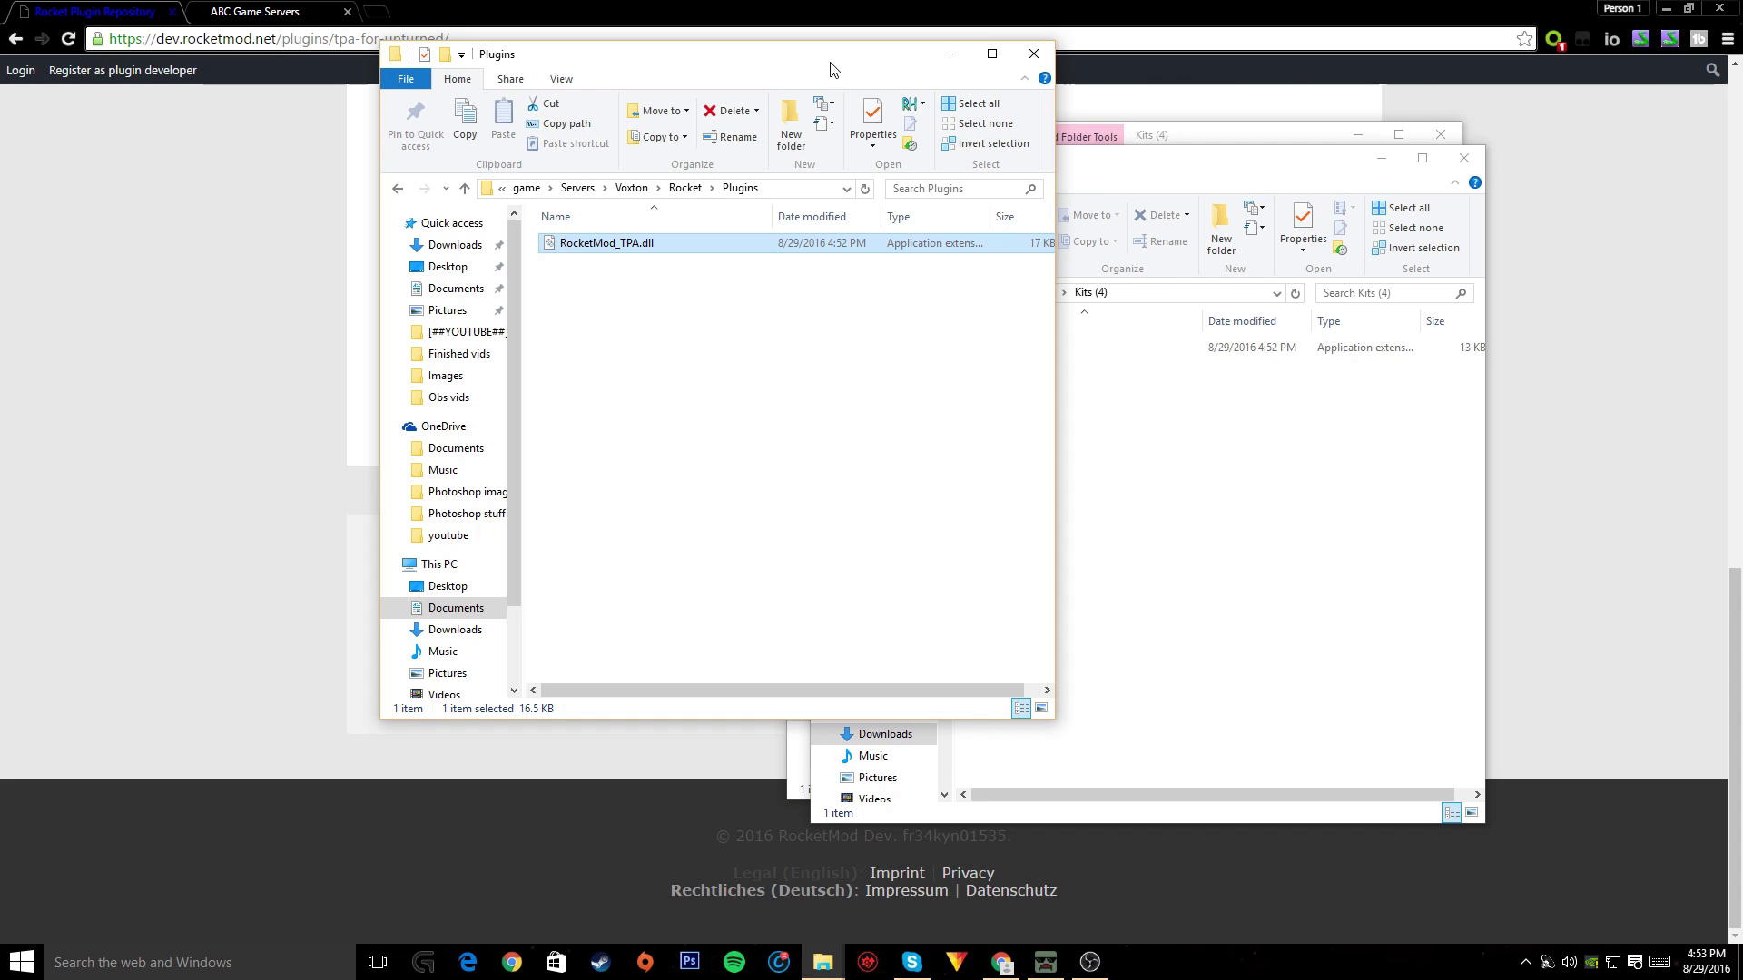
pyautogui.moveTo(829, 70); pyautogui.dragTo(579, 112)
pyautogui.moveTo(1001, 347); pyautogui.dragTo(498, 417)
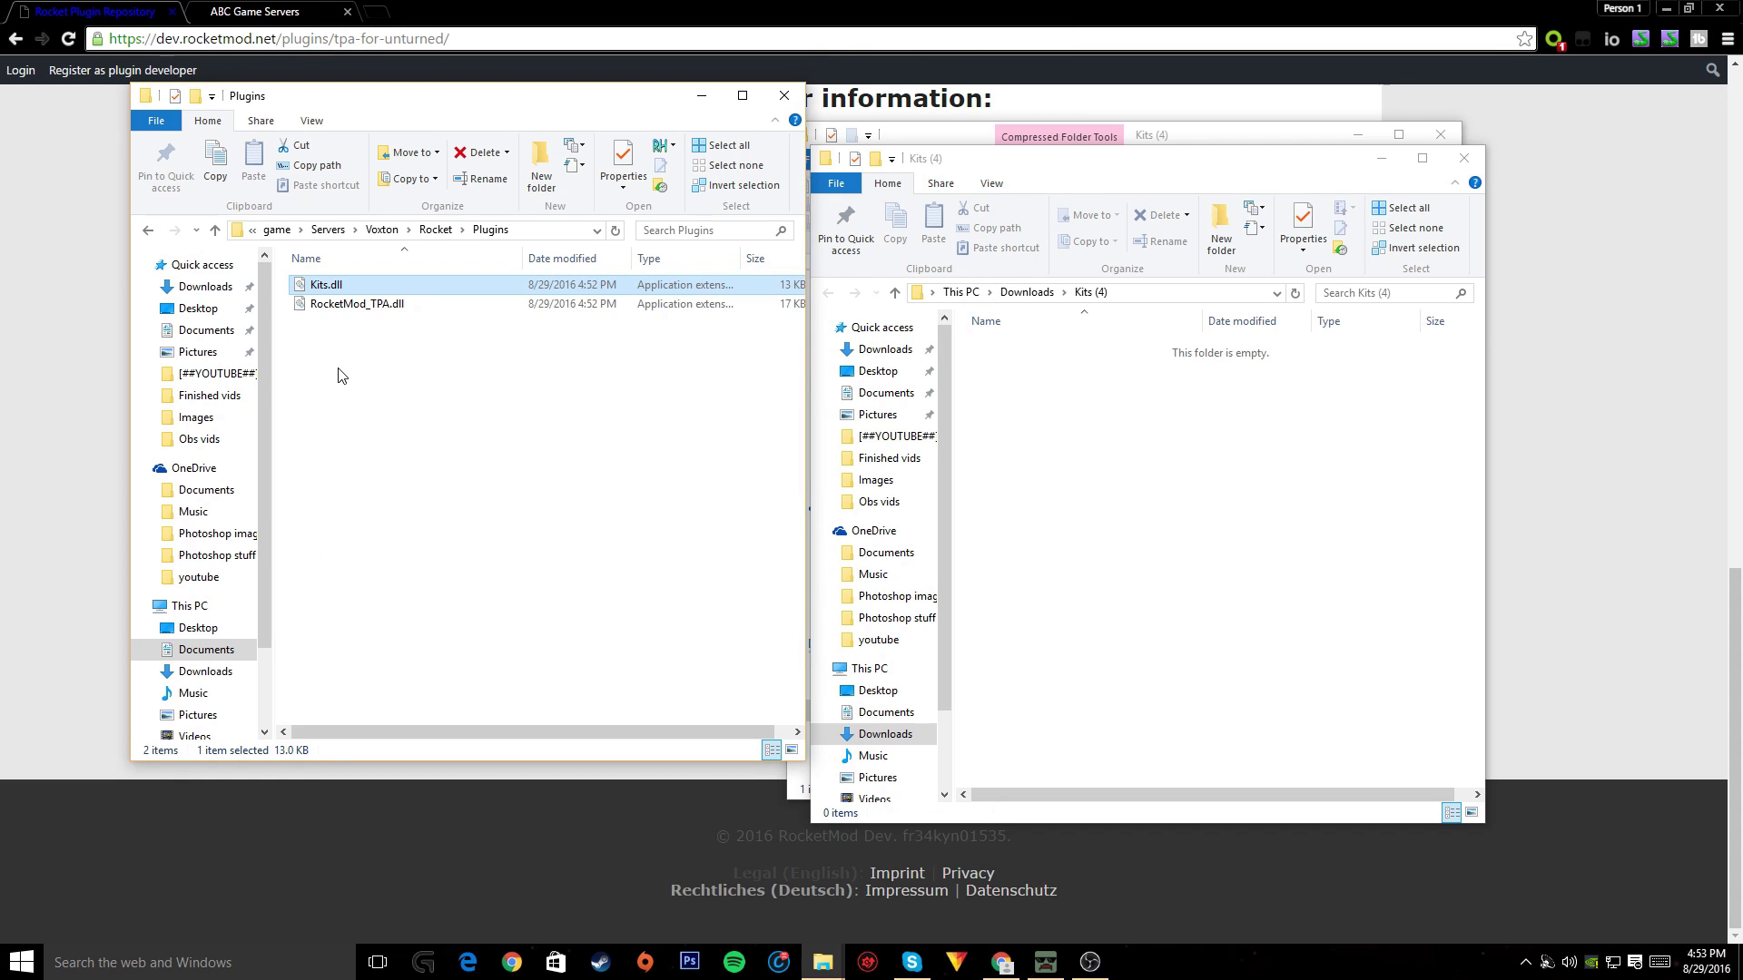
# Switch to the Server Panel and start the Voxton server
pyautogui.click(1045, 962)
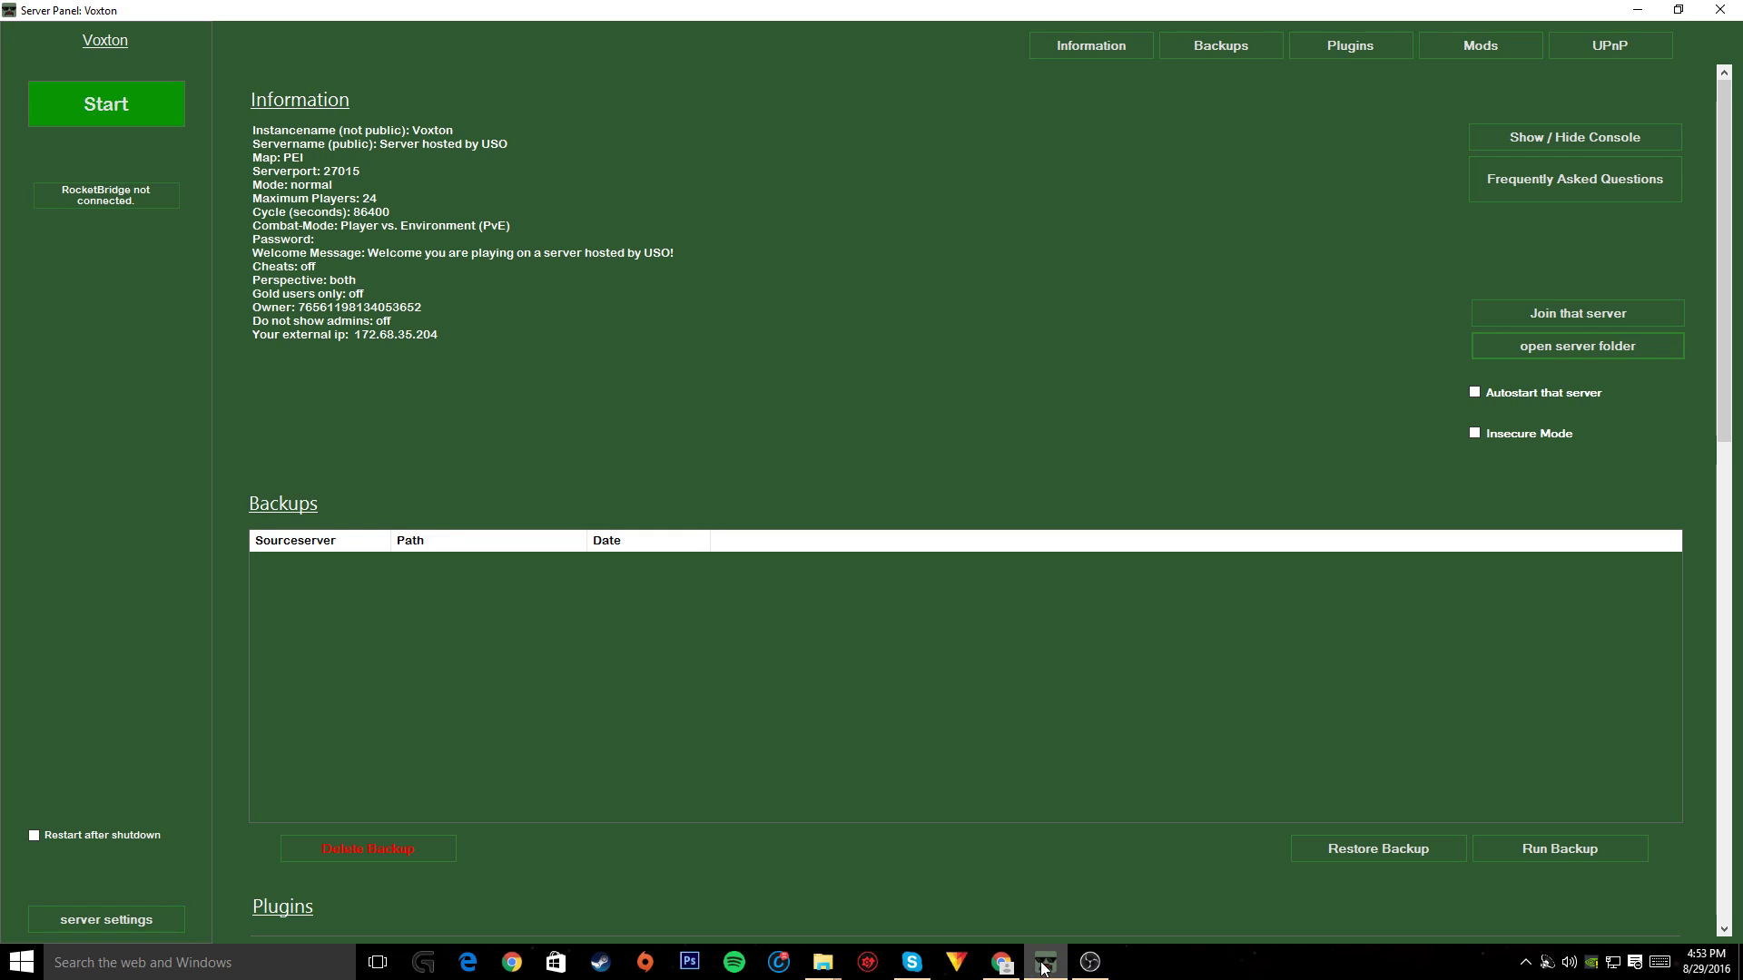
pyautogui.click(98, 105)
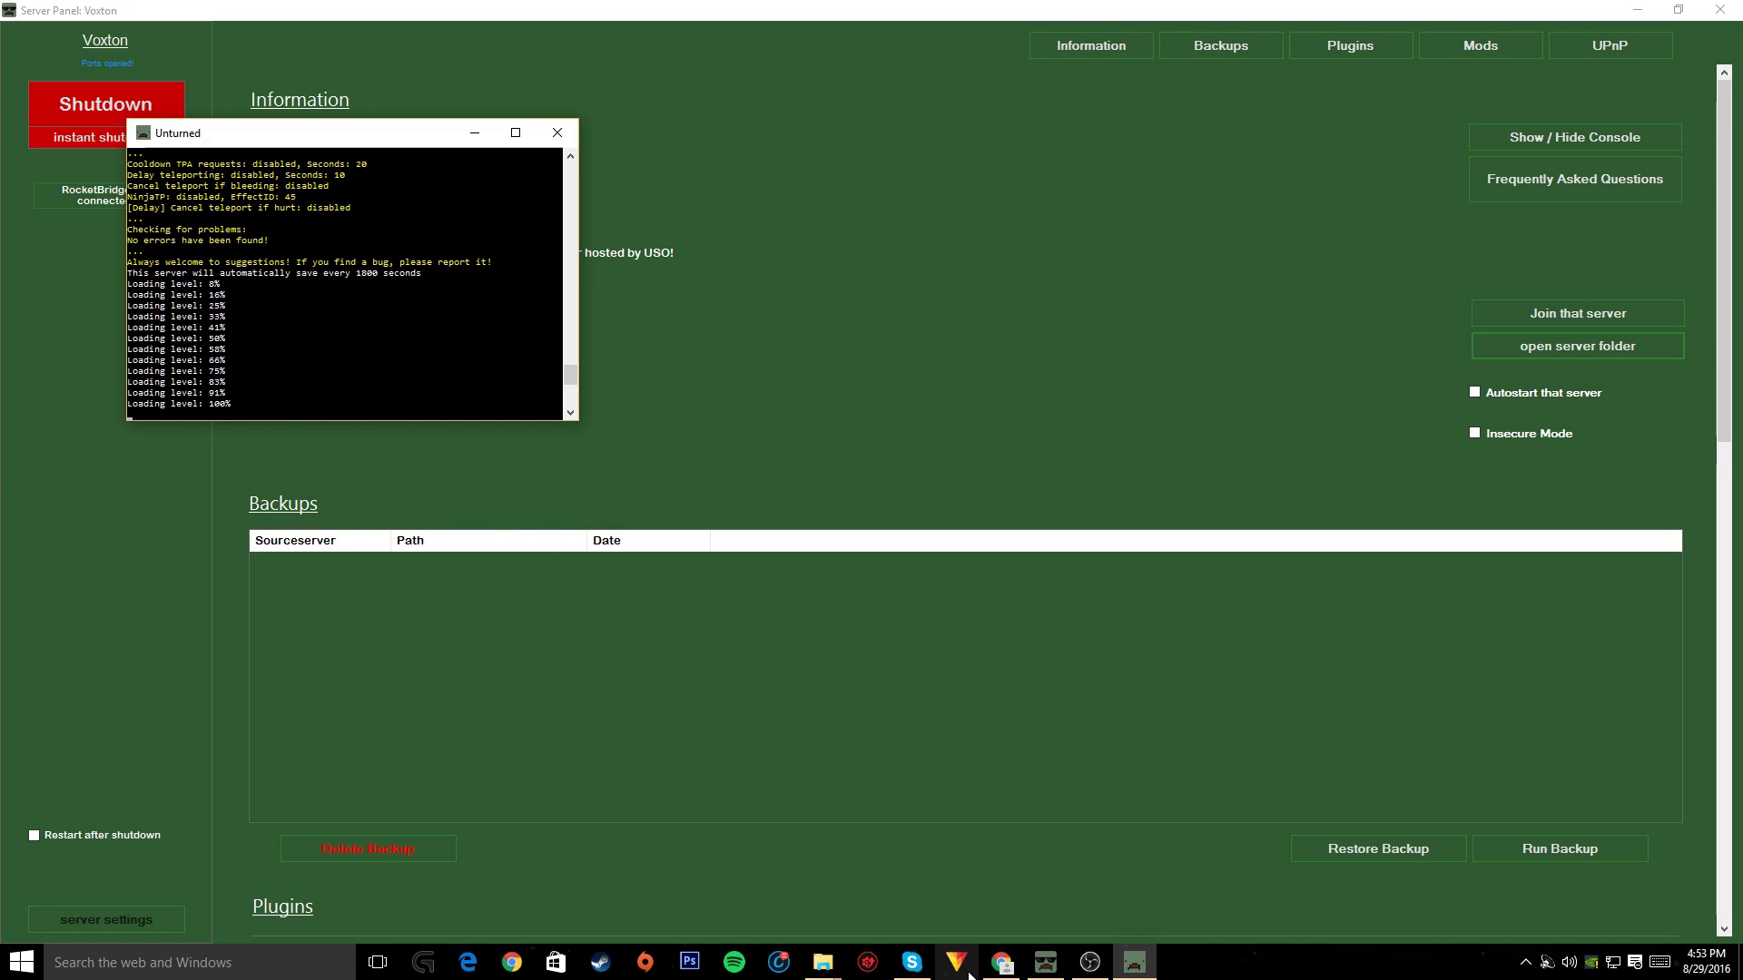
# Close the leftover TPA (2) and Kits (4) folder windows and place the Plugins folder window beside the server console
pyautogui.click(828, 949)
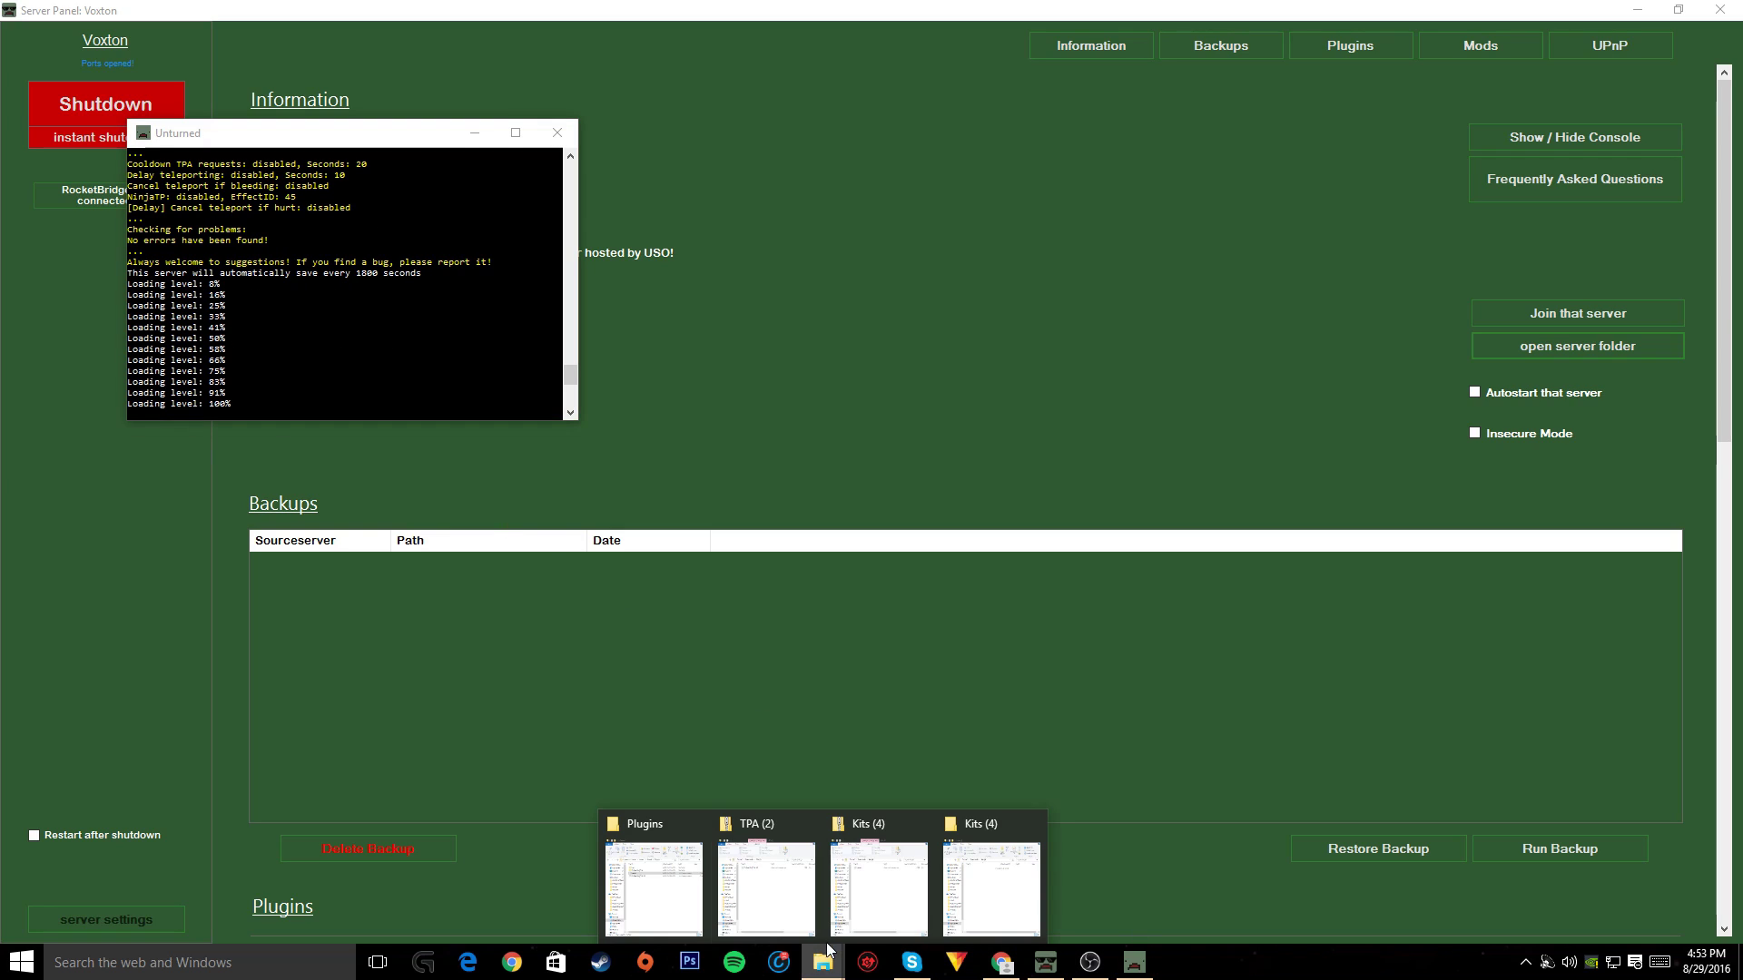
pyautogui.click(802, 823)
pyautogui.click(856, 826)
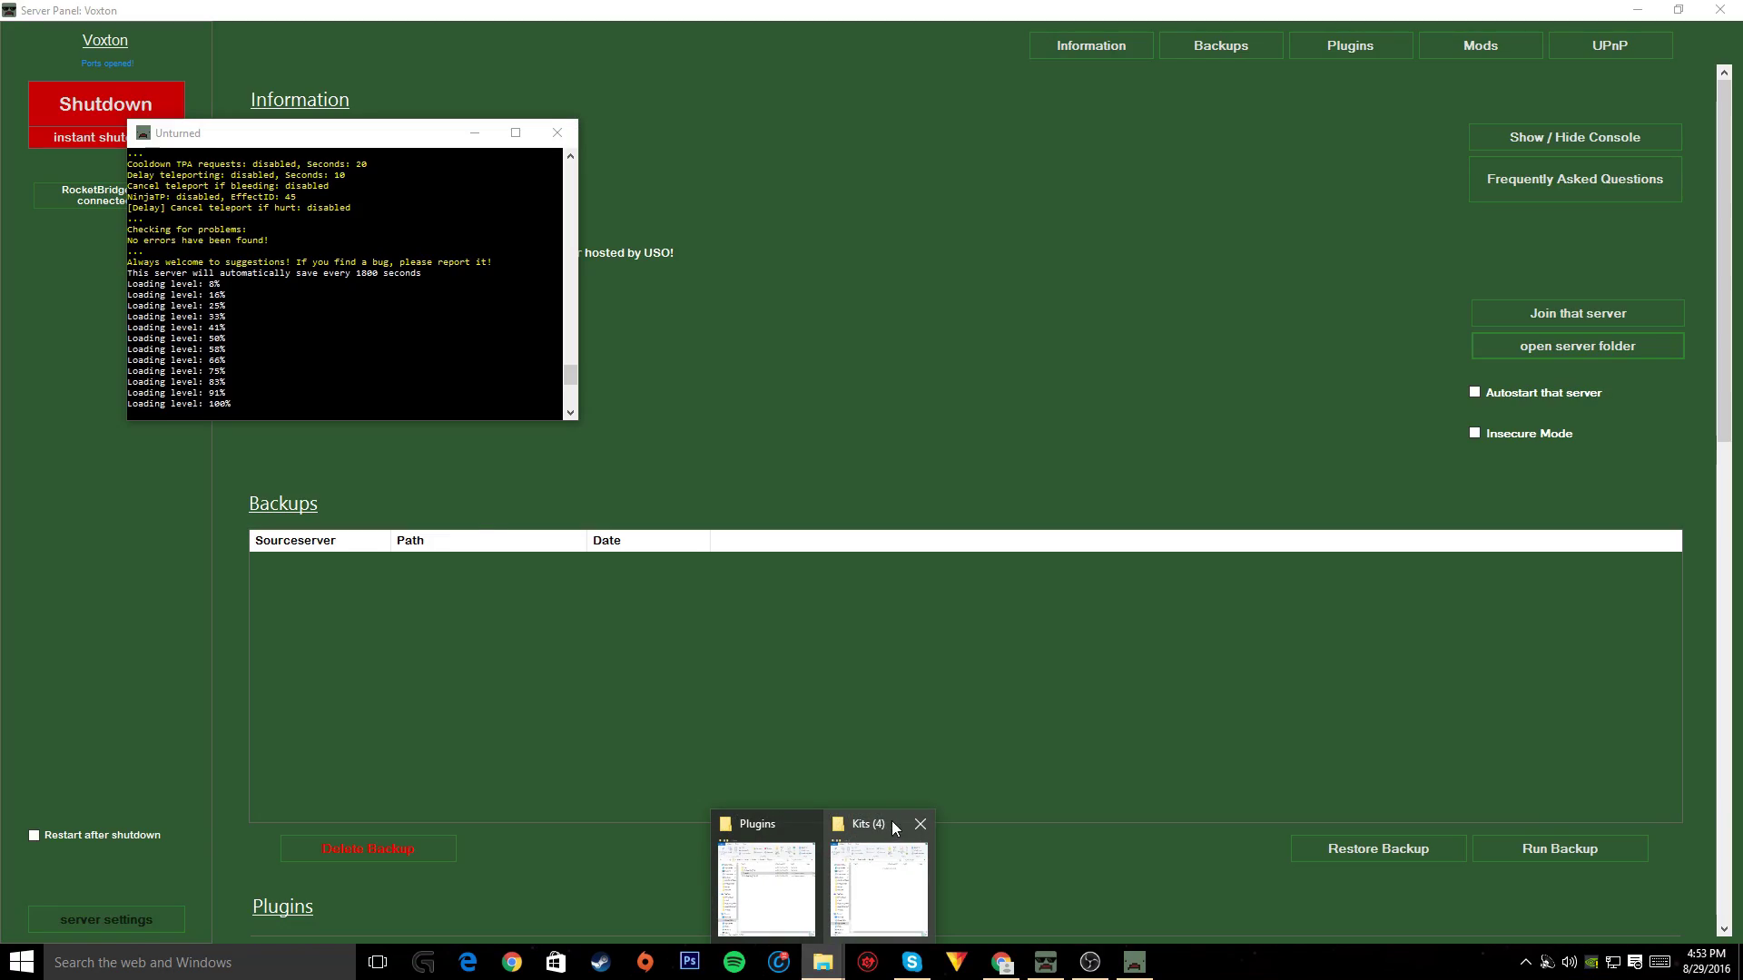
pyautogui.click(923, 824)
pyautogui.click(817, 866)
pyautogui.moveTo(371, 94); pyautogui.dragTo(1015, 78)
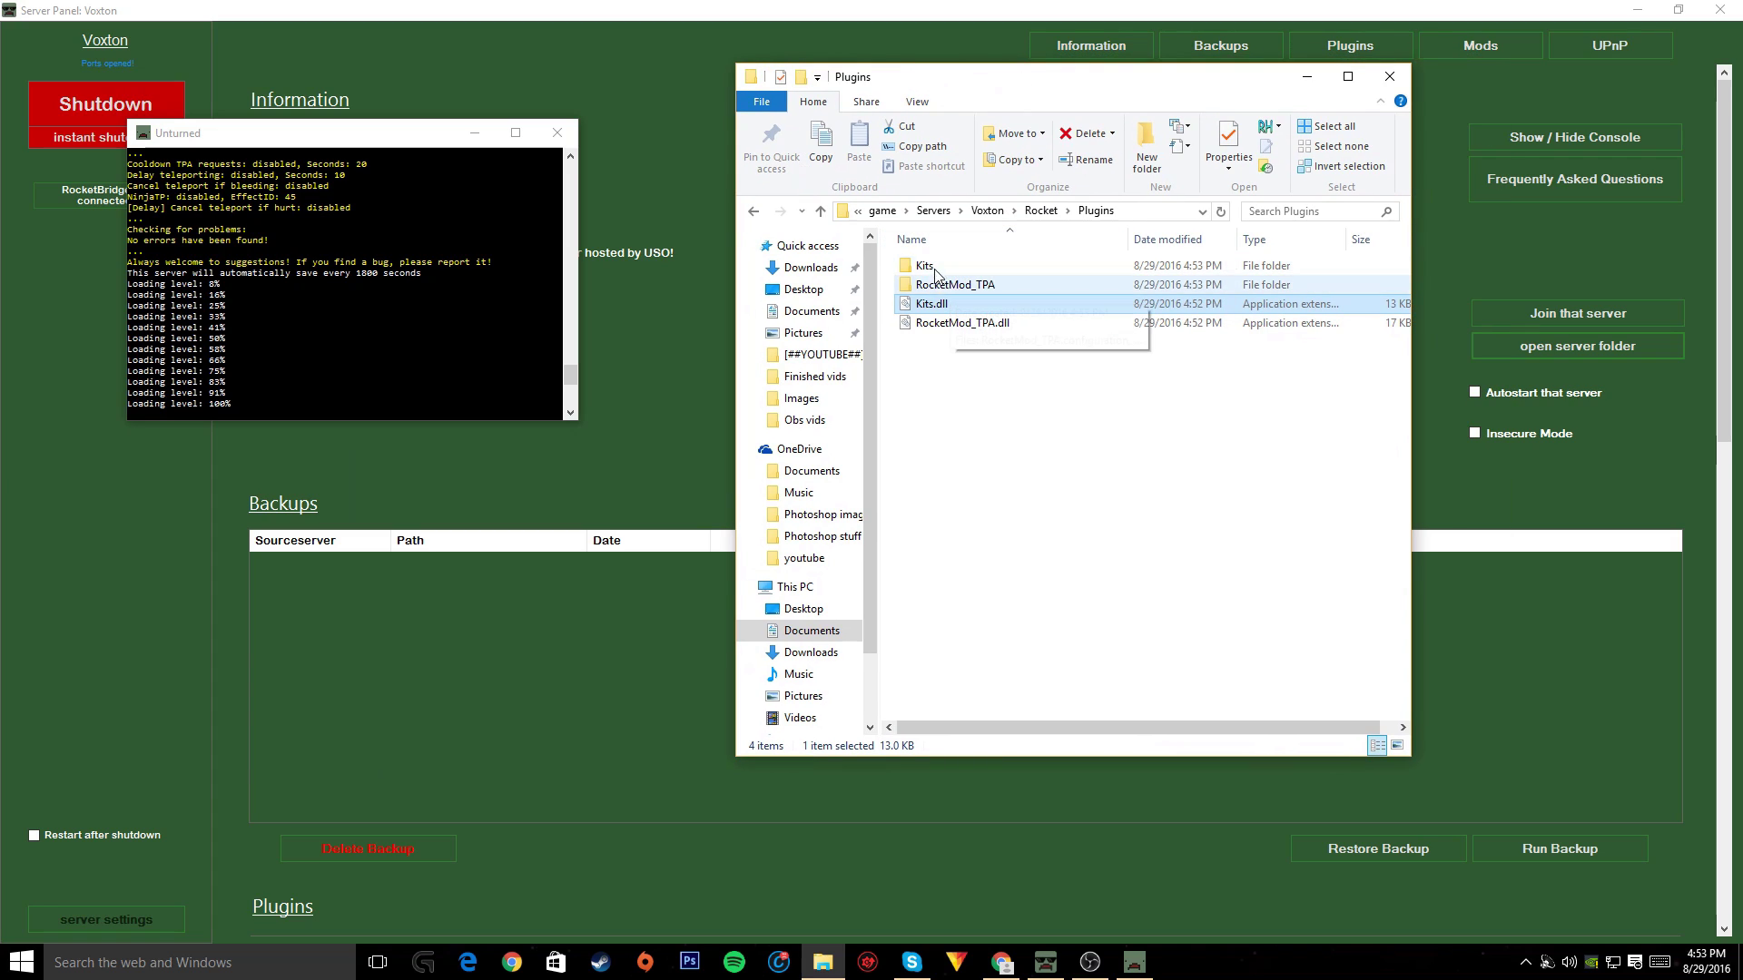
# Go back to the Rocket folder and stop the server by closing its Unturned console window
pyautogui.click(752, 211)
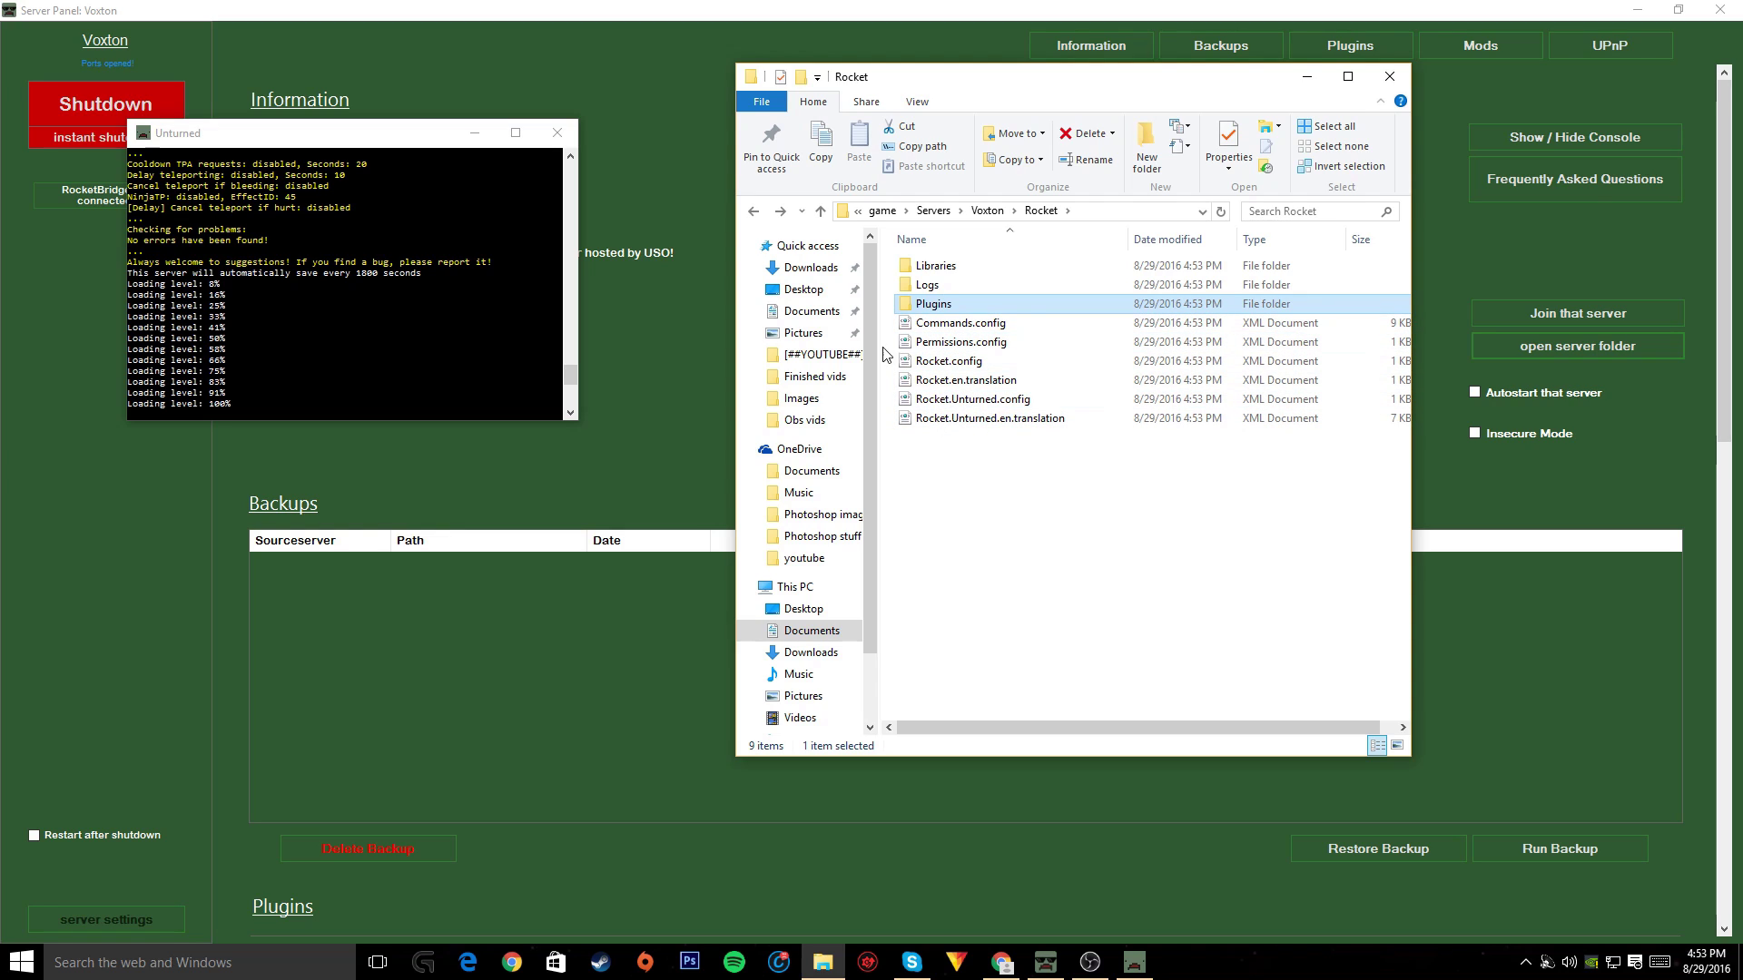
pyautogui.click(573, 136)
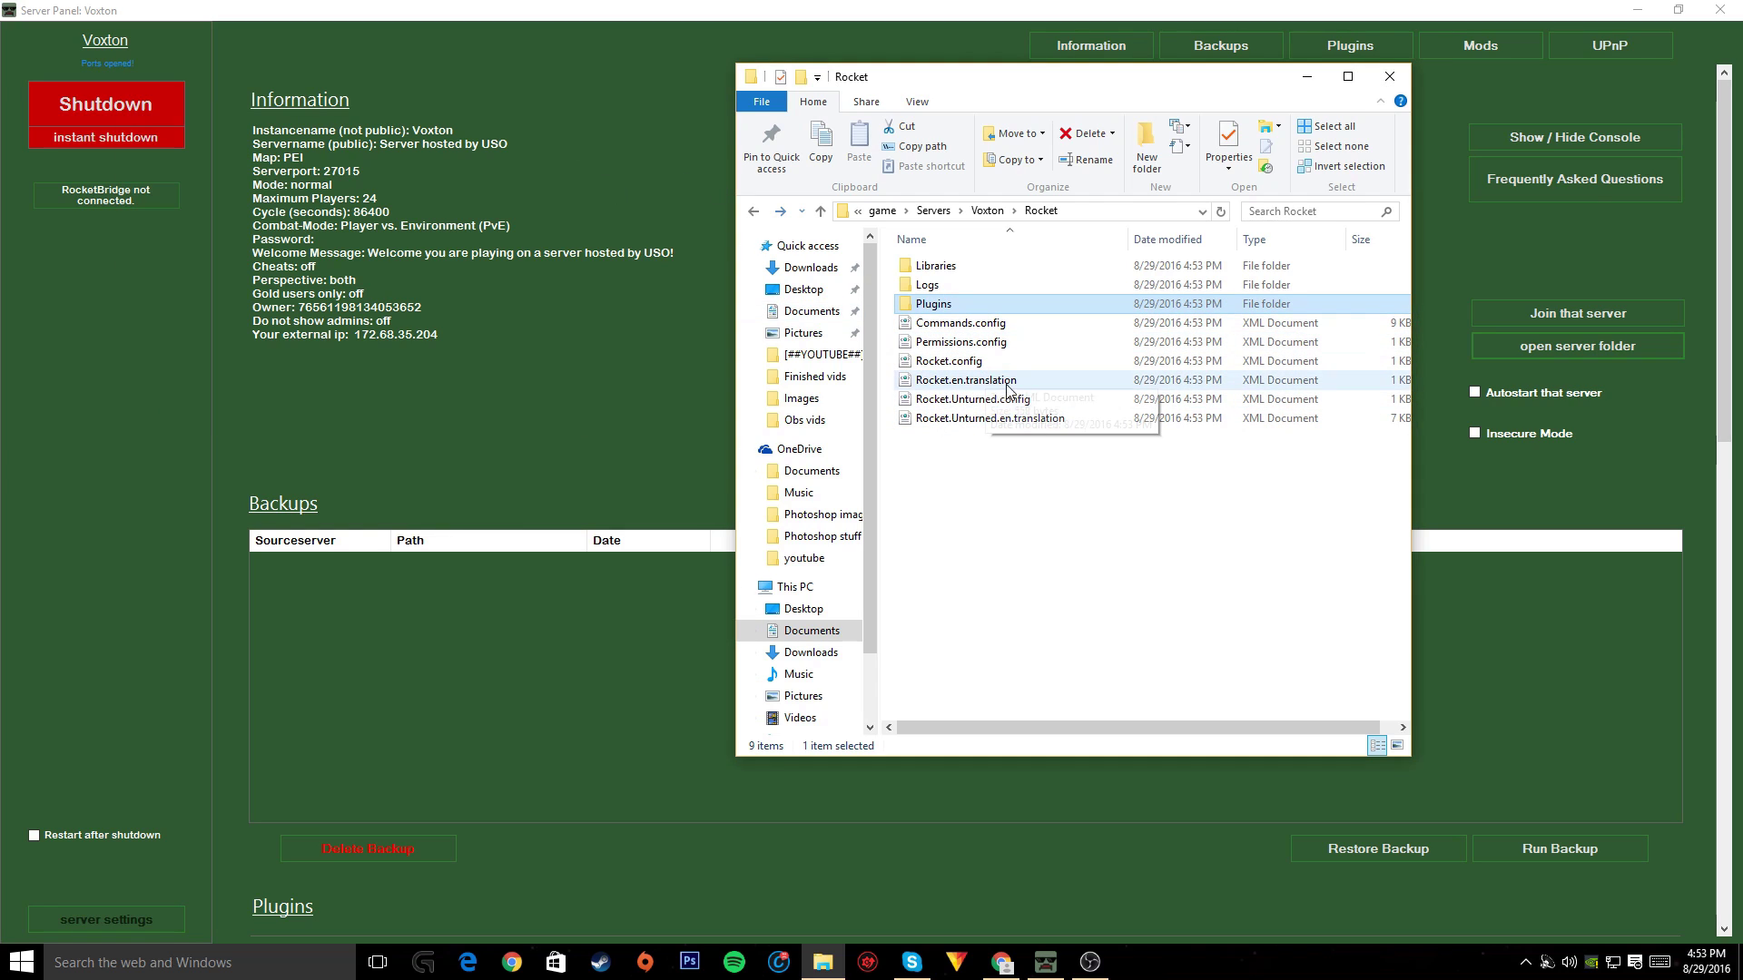
# Open Kits.configuration from the Kits folder inside Plugins in Notepad
pyautogui.doubleClick(964, 307)
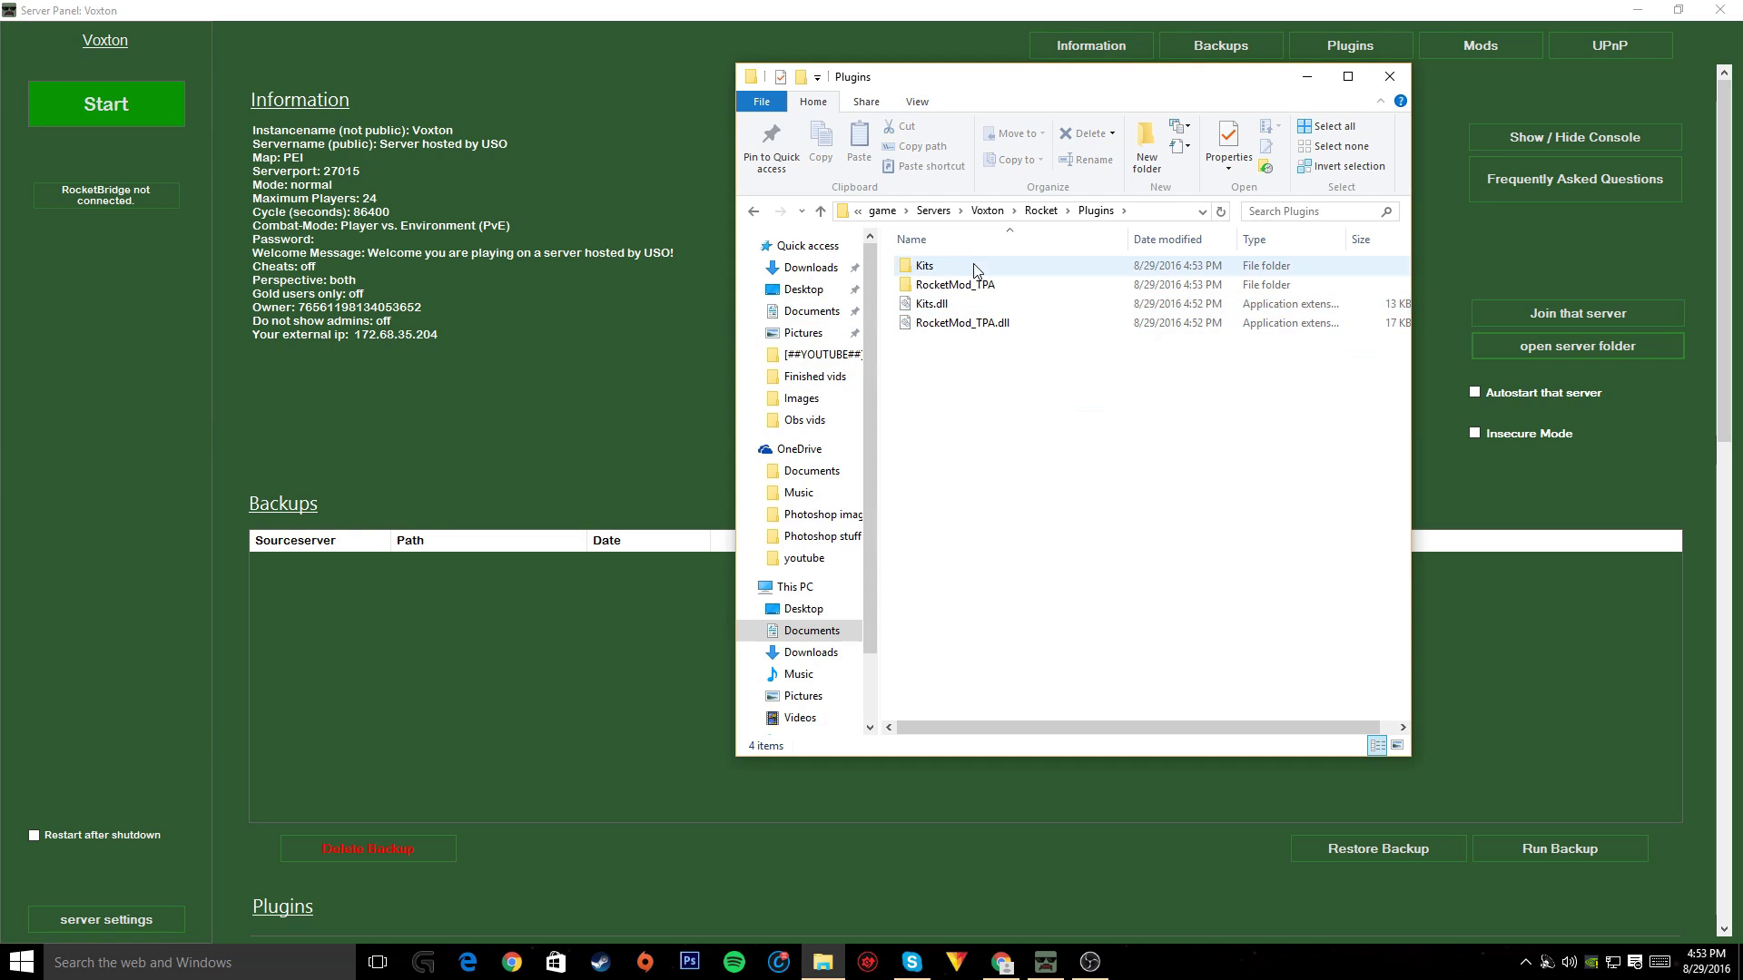
pyautogui.doubleClick(964, 266)
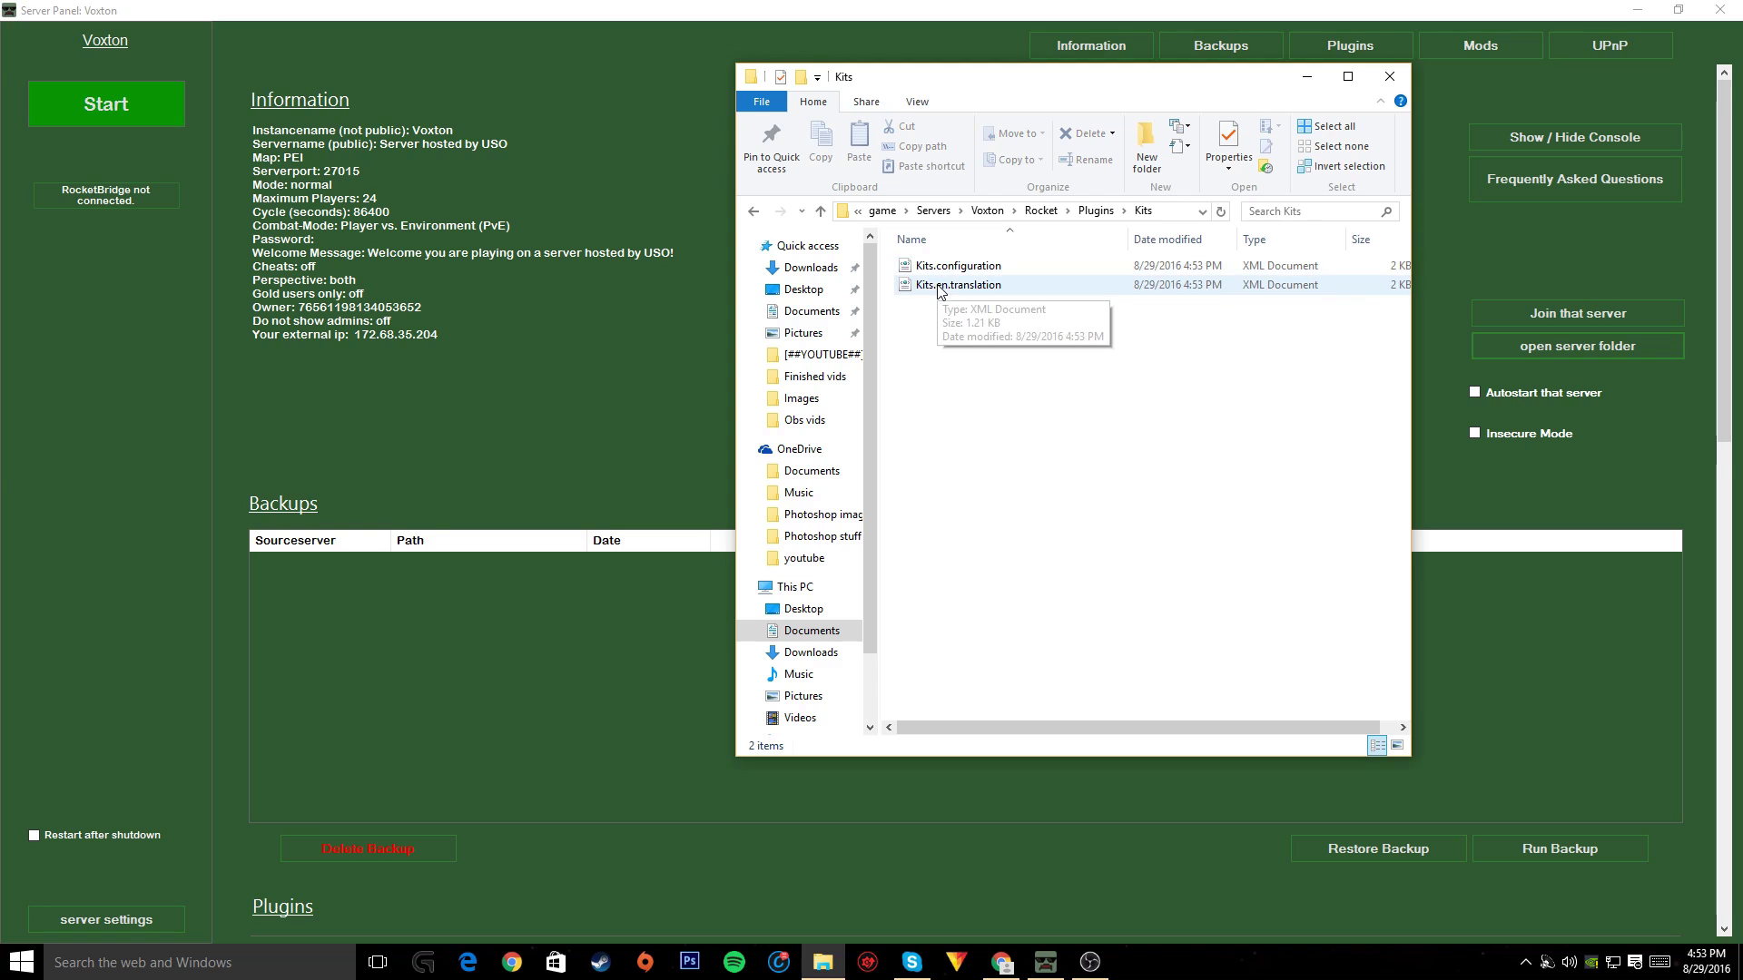
pyautogui.rightClick(1002, 265)
pyautogui.click(1027, 326)
pyautogui.doubleClick(952, 266)
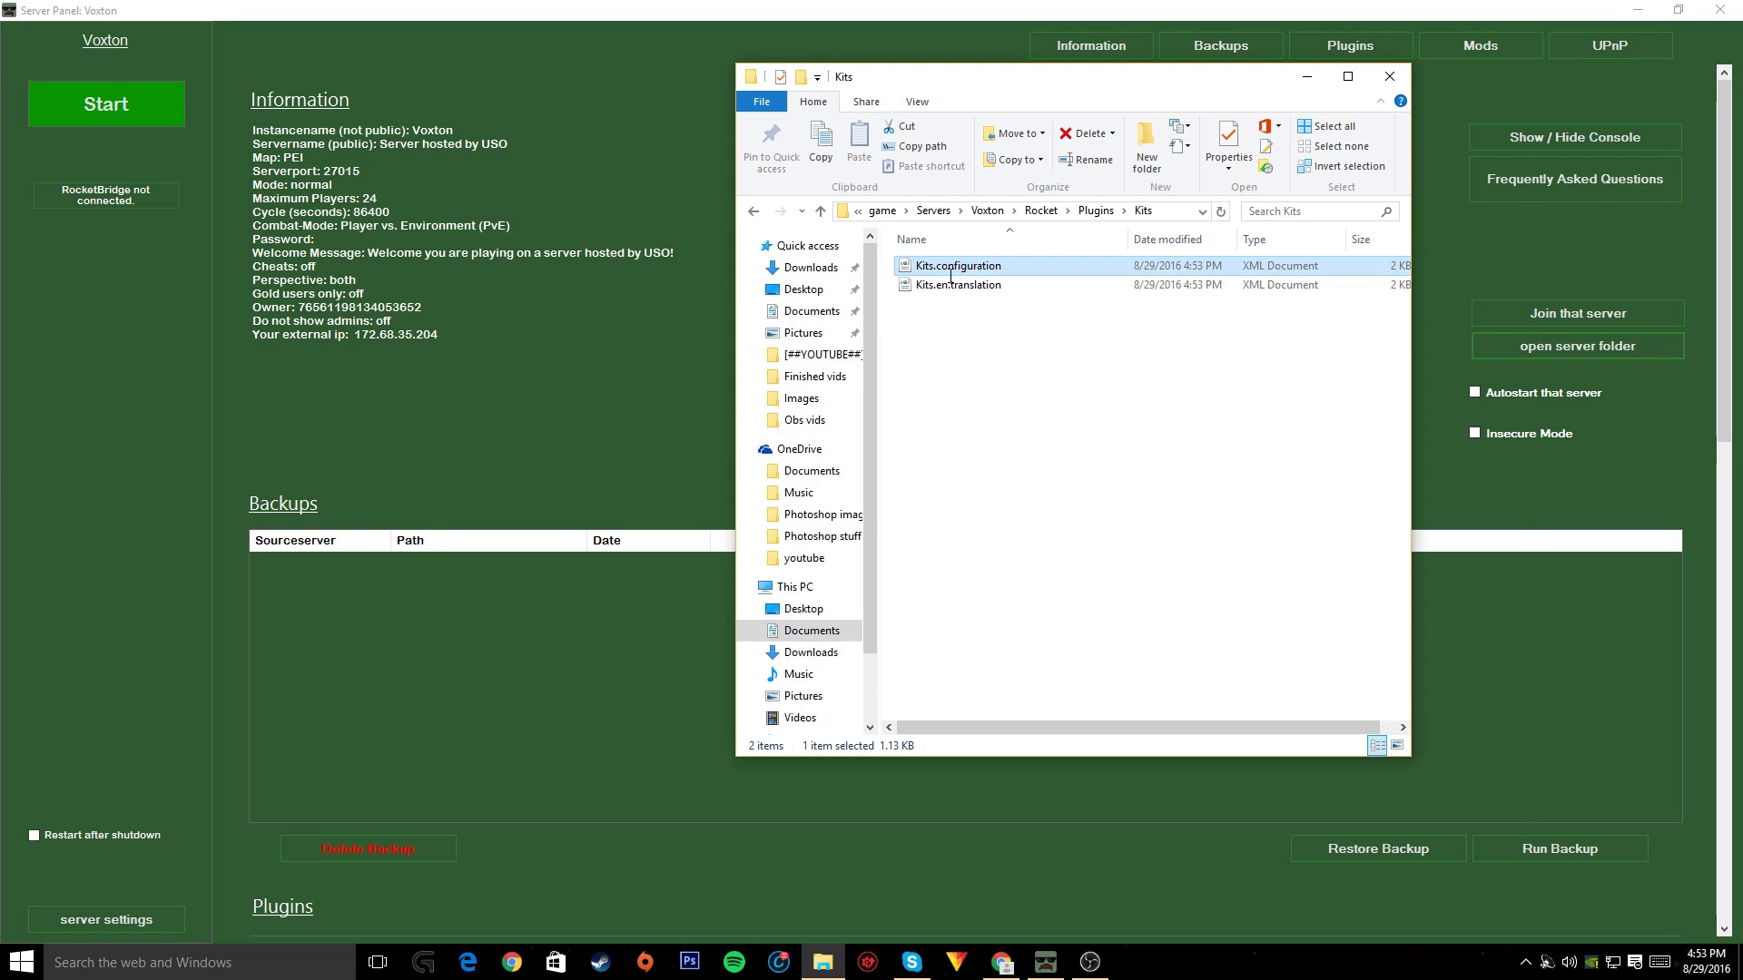
pyautogui.moveTo(1080, 110)
pyautogui.mouseDown()
pyautogui.moveTo(982, 309)
pyautogui.moveTo(946, 505)
pyautogui.moveTo(1041, 74)
pyautogui.moveTo(1046, 117)
pyautogui.mouseUp()
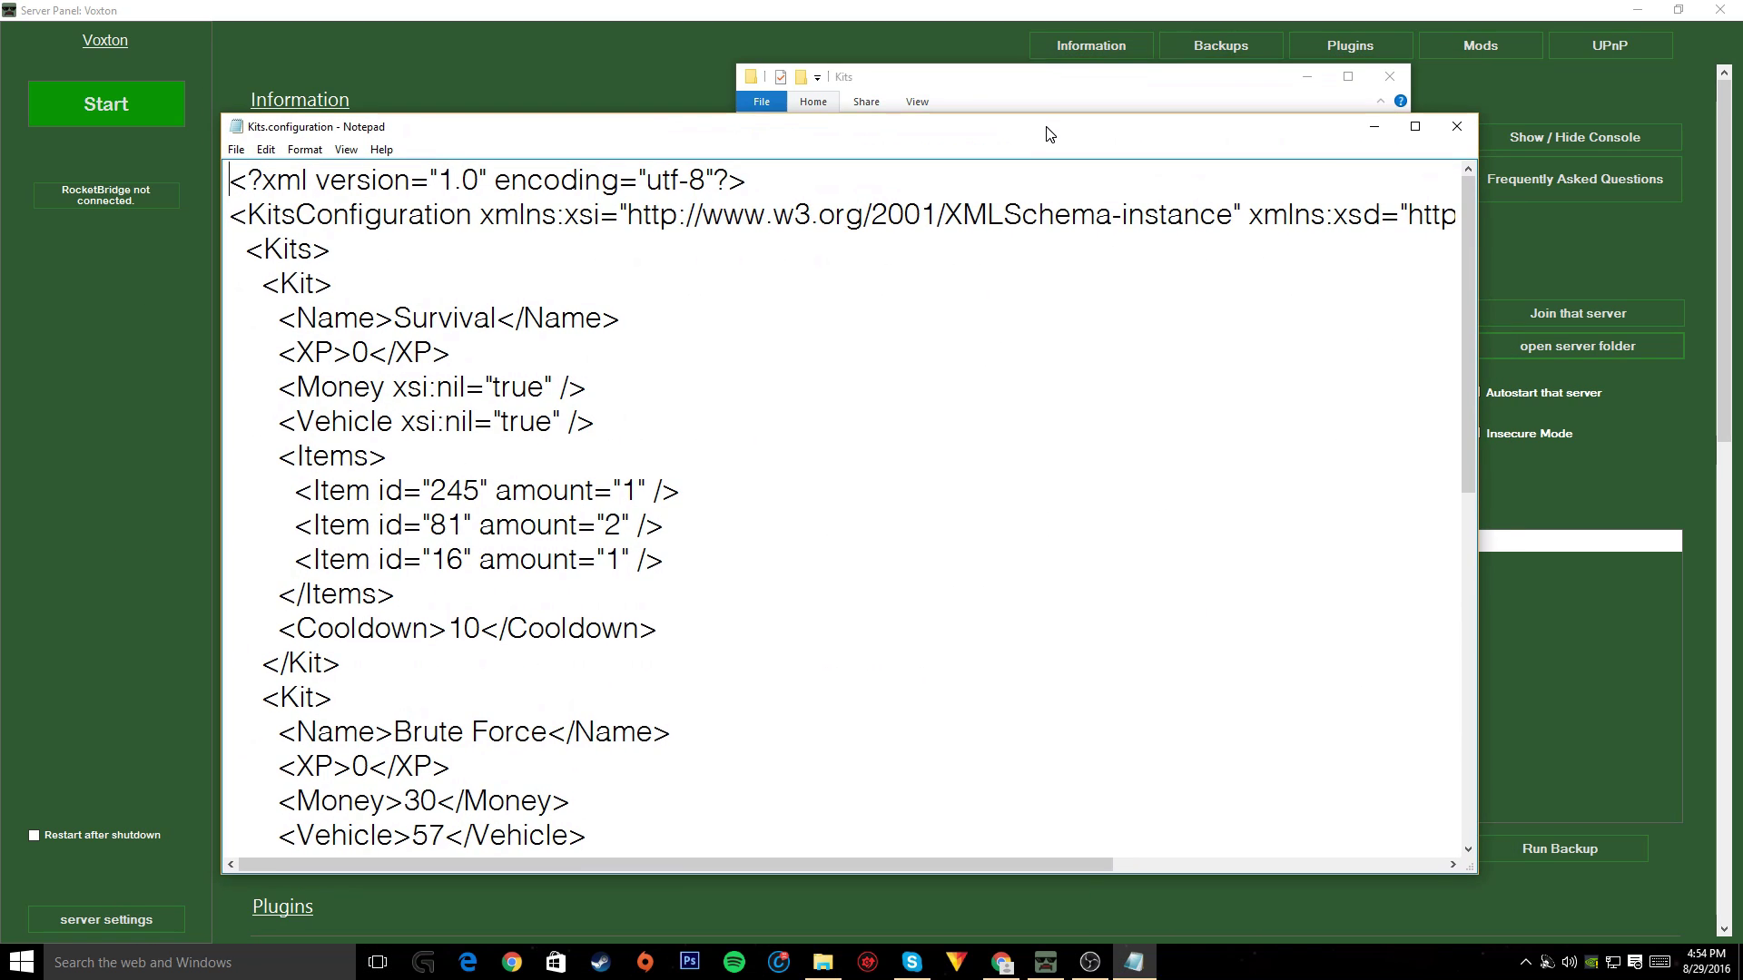
# Rename the Survival kit in the configuration to "cool kit"
pyautogui.scroll(-9, 825, 318)
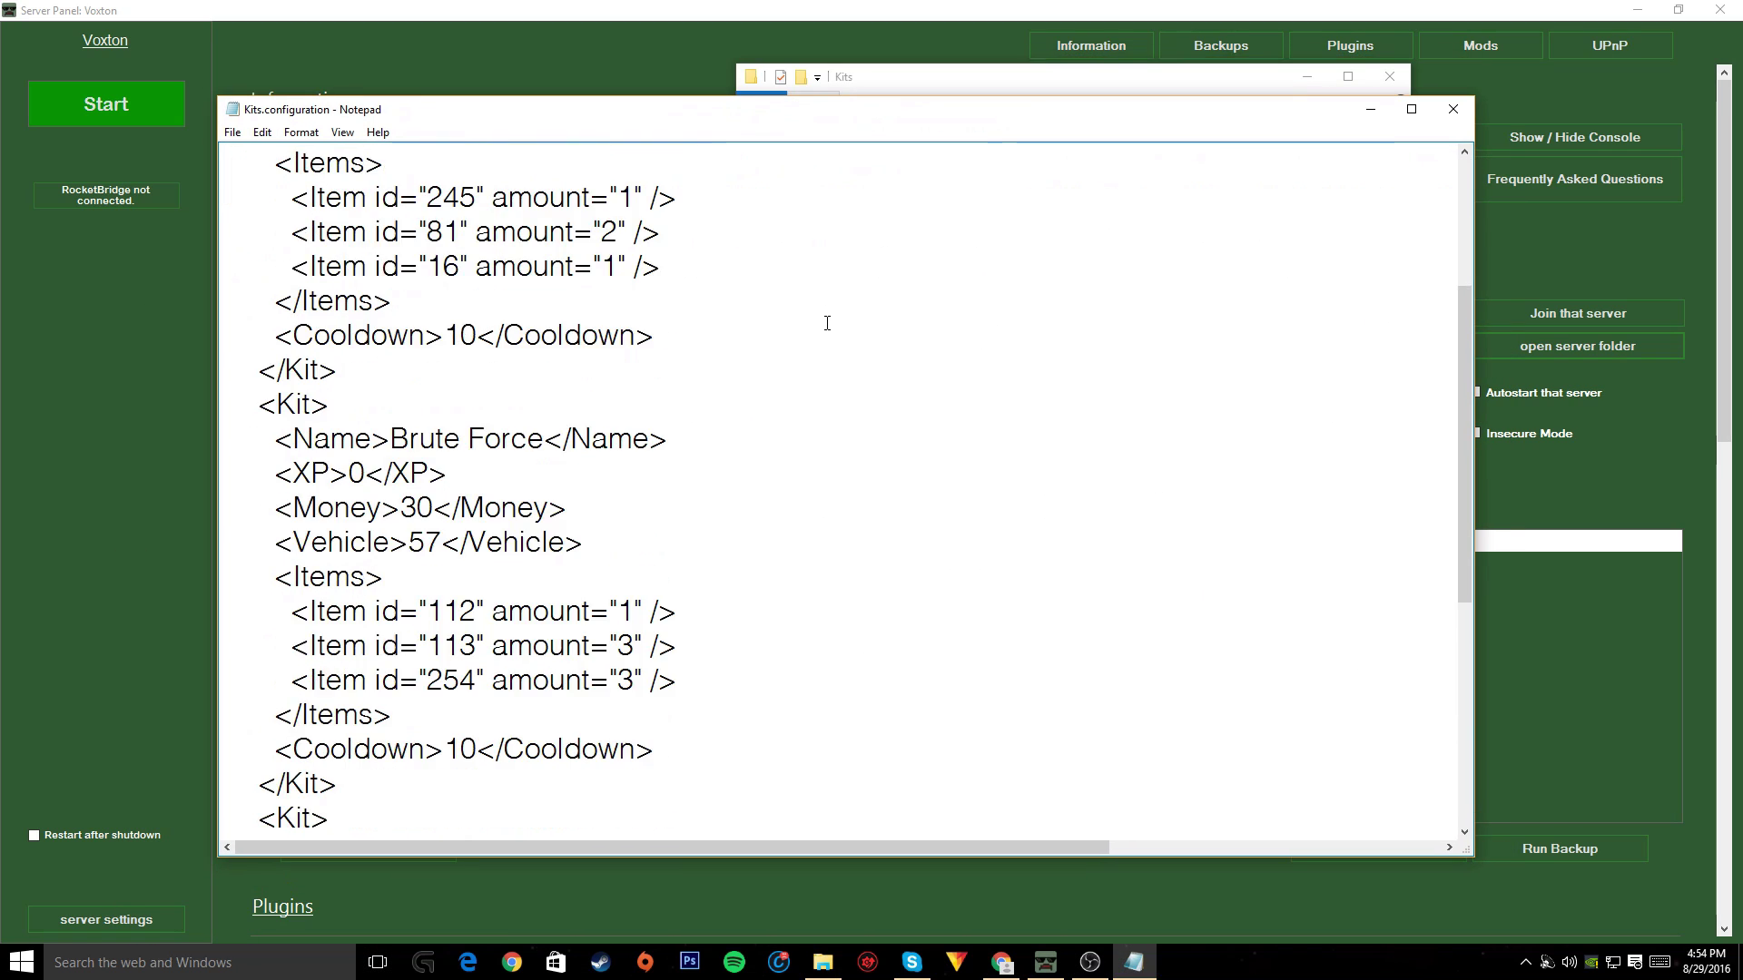
pyautogui.scroll(9, 825, 319)
pyautogui.moveTo(285, 295); pyautogui.dragTo(640, 295)
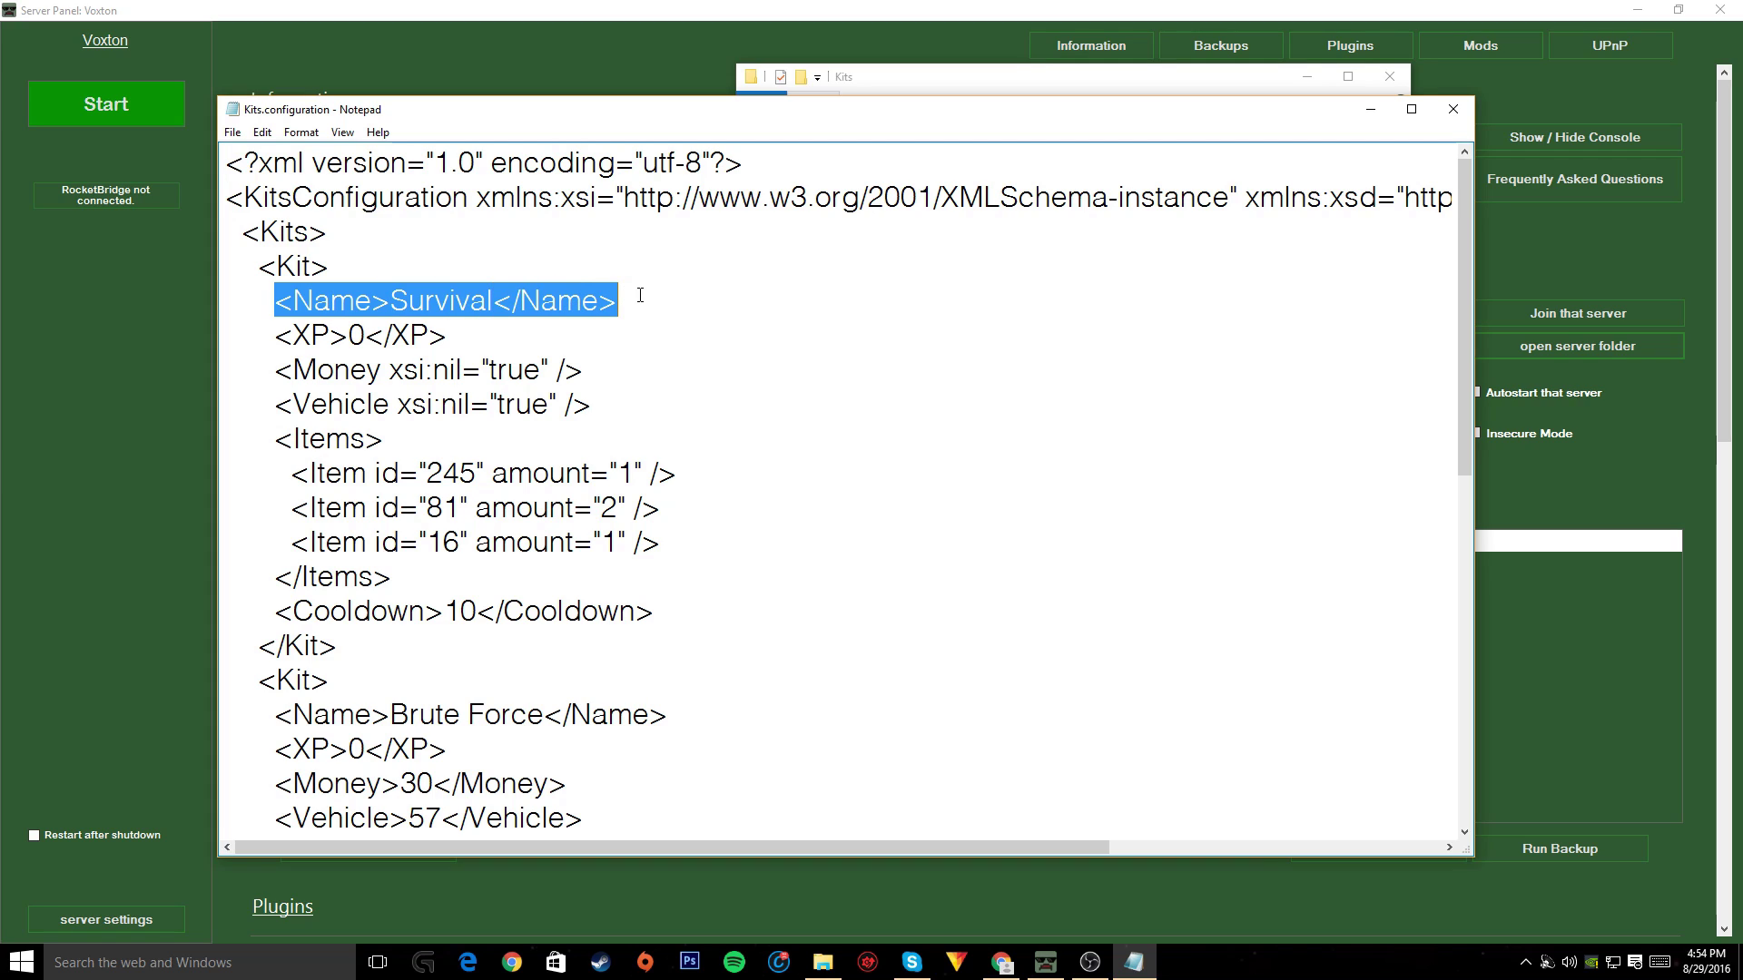
pyautogui.click(391, 302)
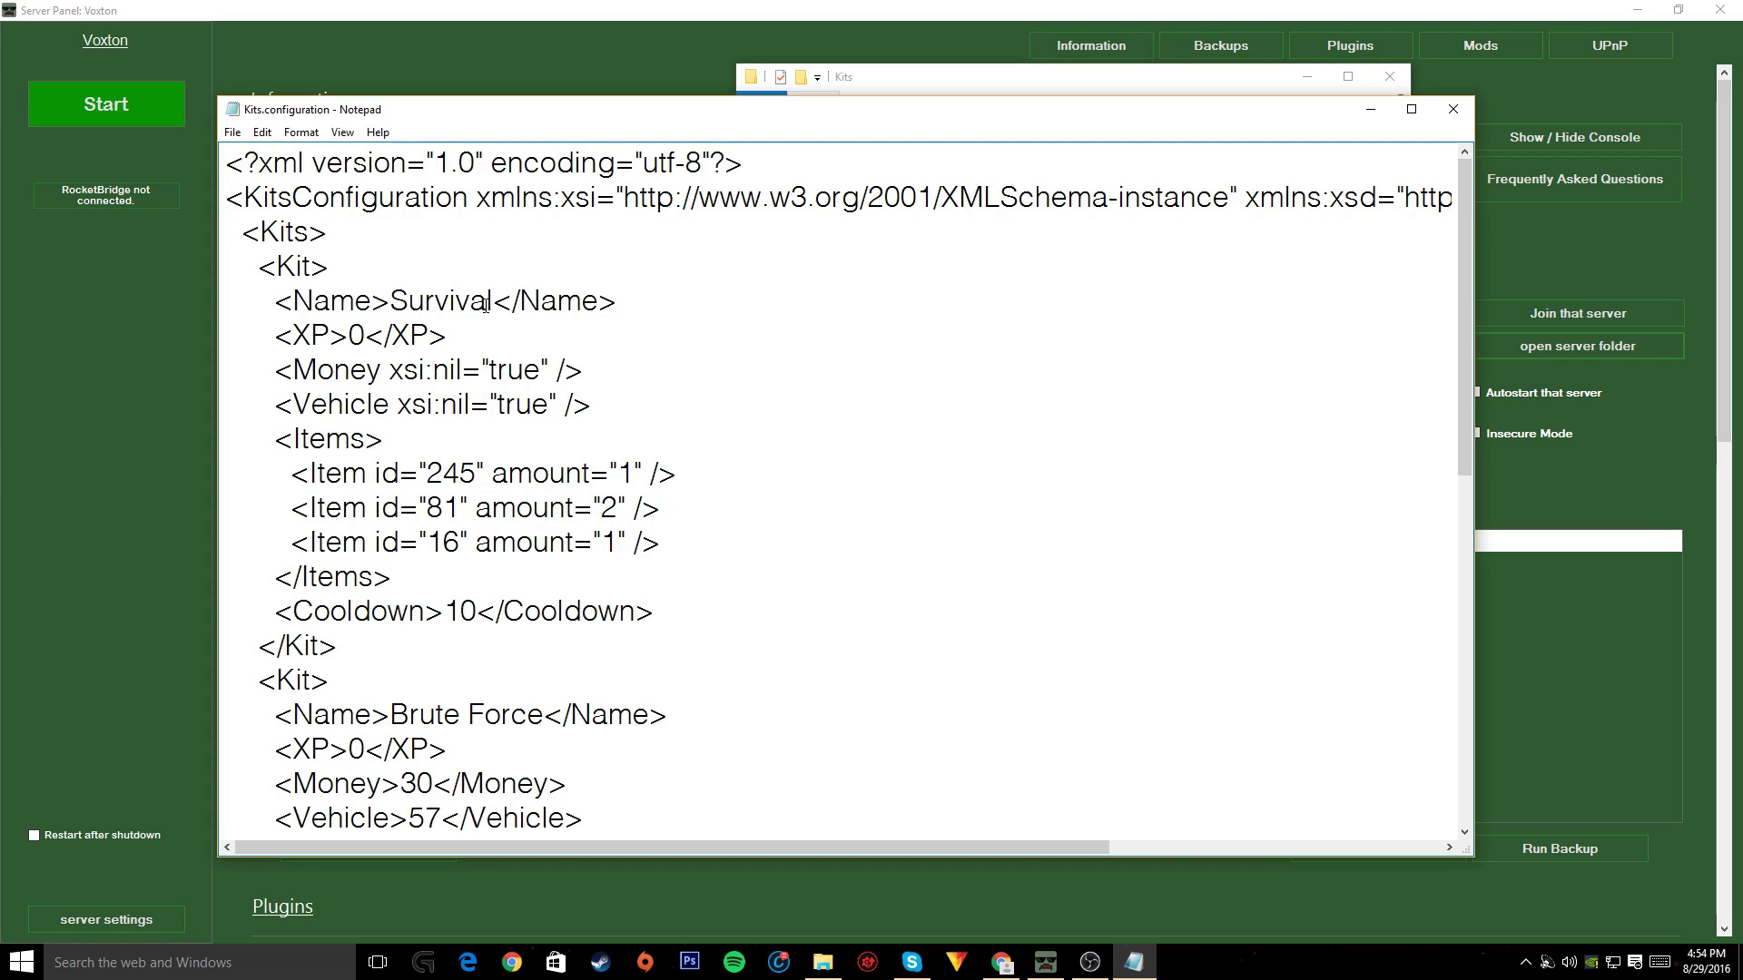
pyautogui.press('BackSpace')
pyautogui.press('BackSpace')
pyautogui.press('BackSpace')
pyautogui.press('BackSpace')
pyautogui.press('BackSpace')
pyautogui.press('BackSpace')
pyautogui.press('BackSpace')
pyautogui.press('BackSpace')
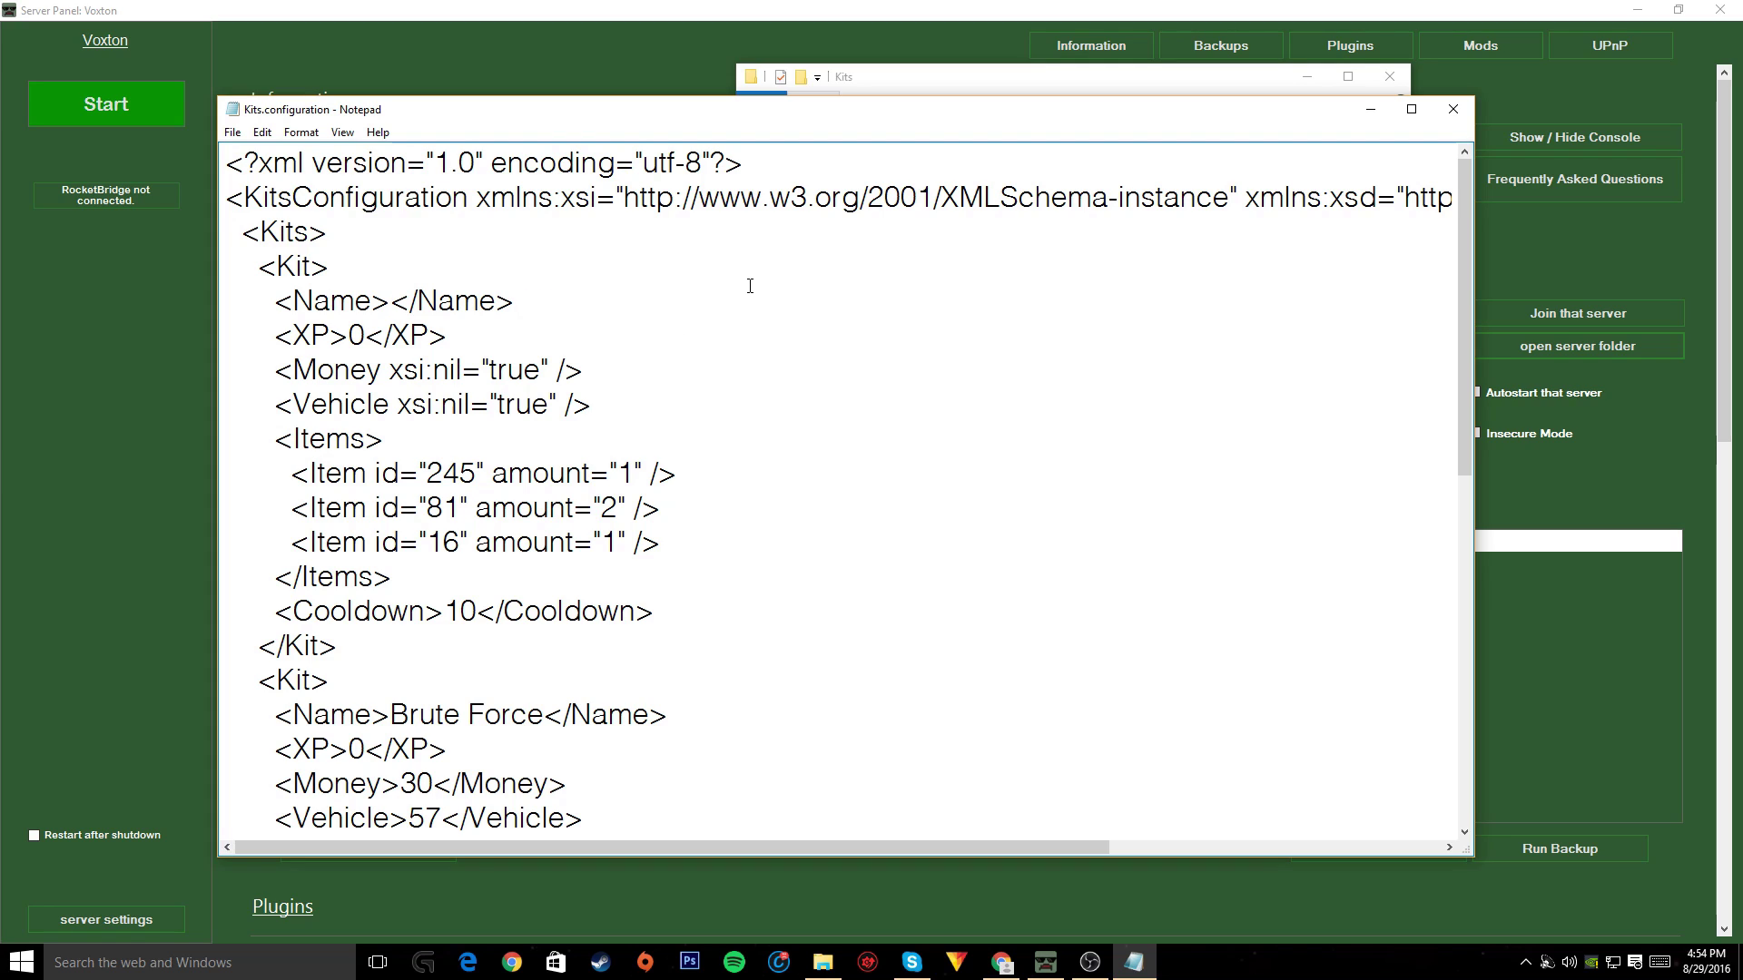
pyautogui.write('cool kit')
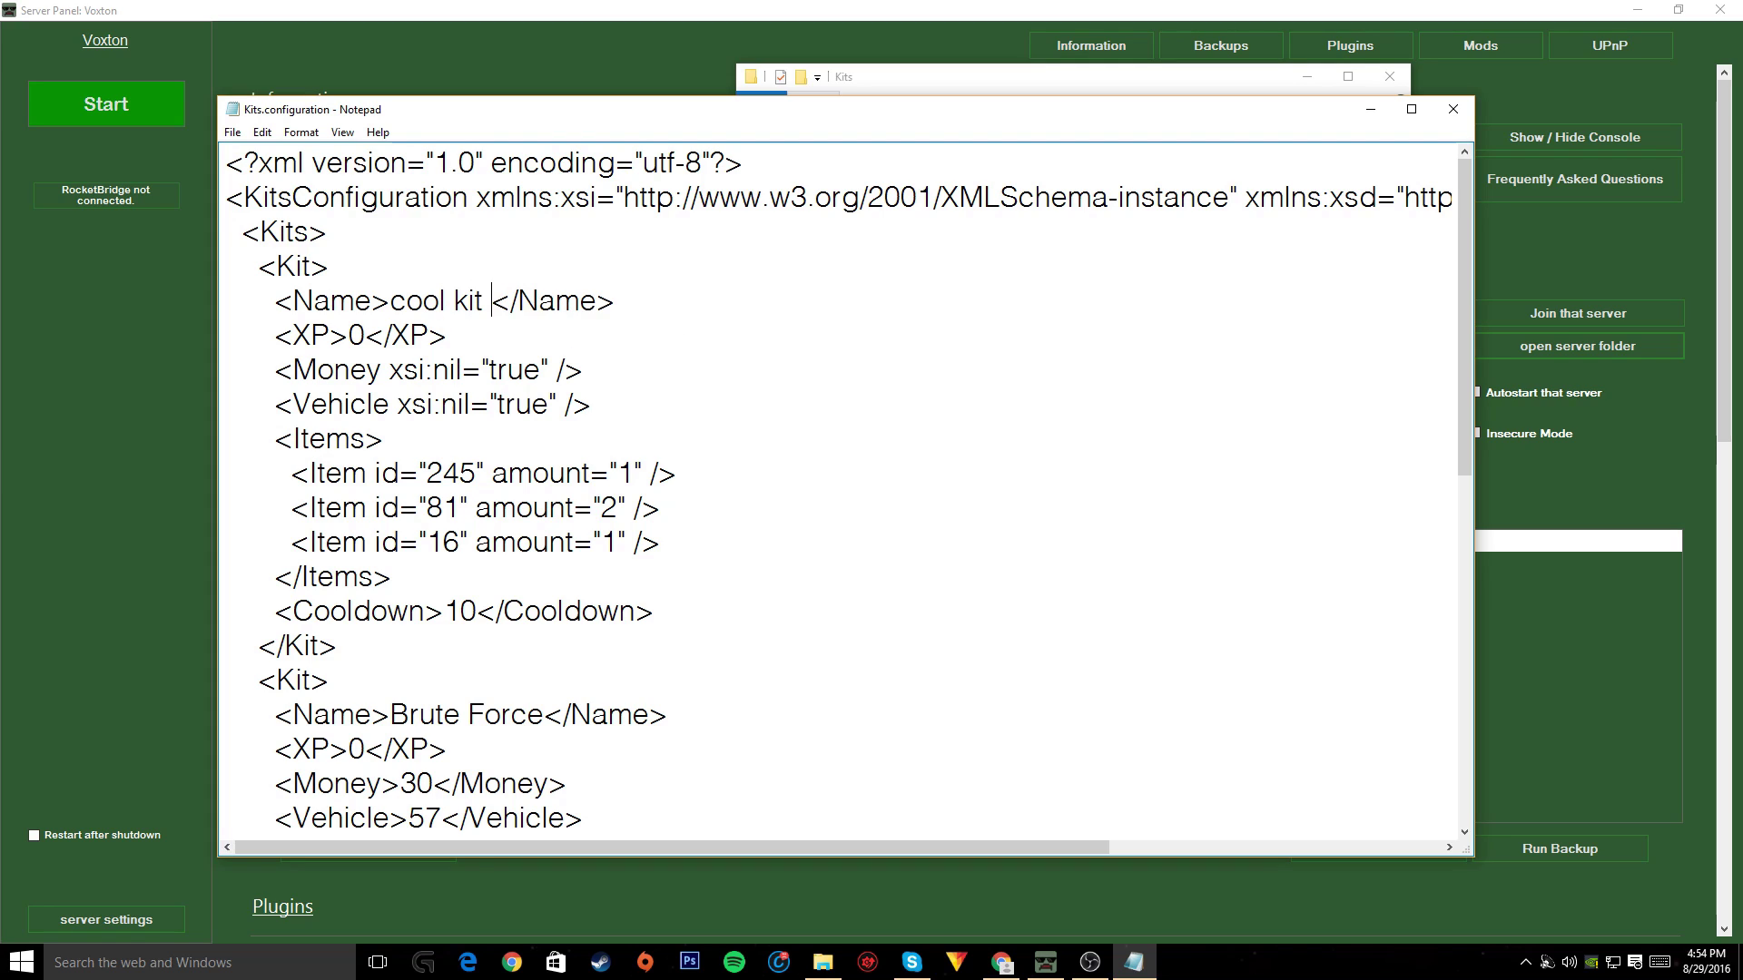
# Set the XP value of the first kit to 10000
pyautogui.press('BackSpace')
pyautogui.write('10000')
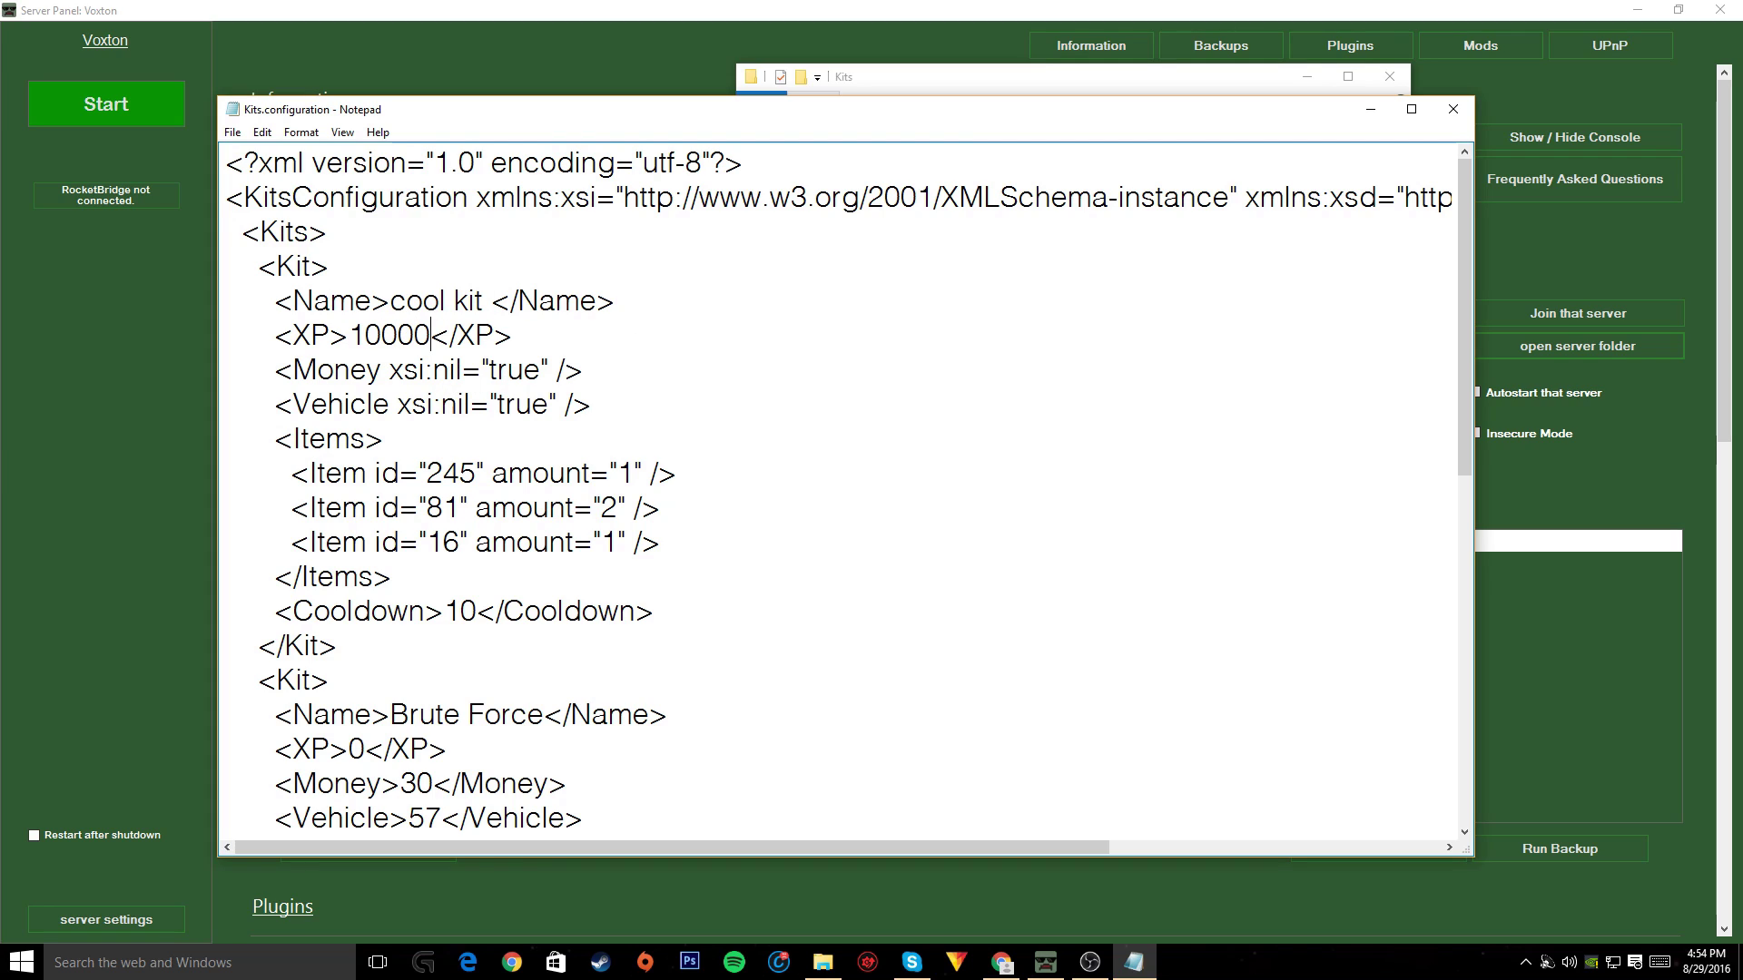
# Set the first item of the cool kit to ID 116 with an amount of 10
pyautogui.click(478, 473)
pyautogui.press('BackSpace')
pyautogui.press('BackSpace')
pyautogui.press('BackSpace')
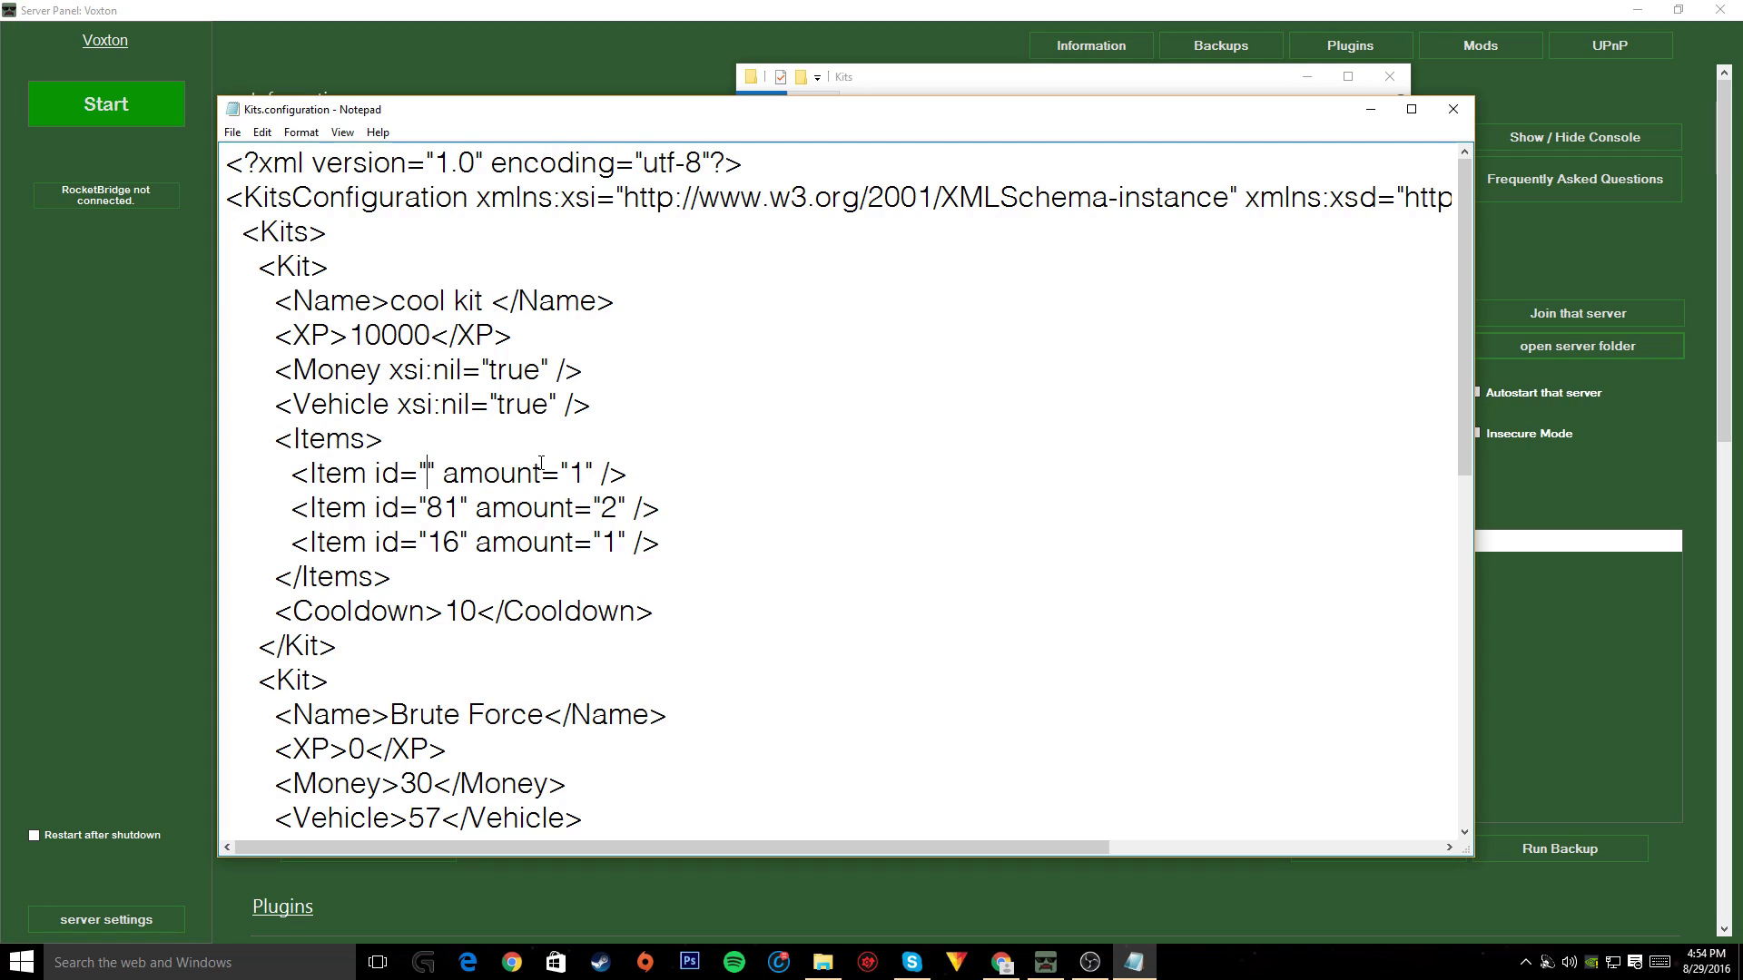
pyautogui.write('116')
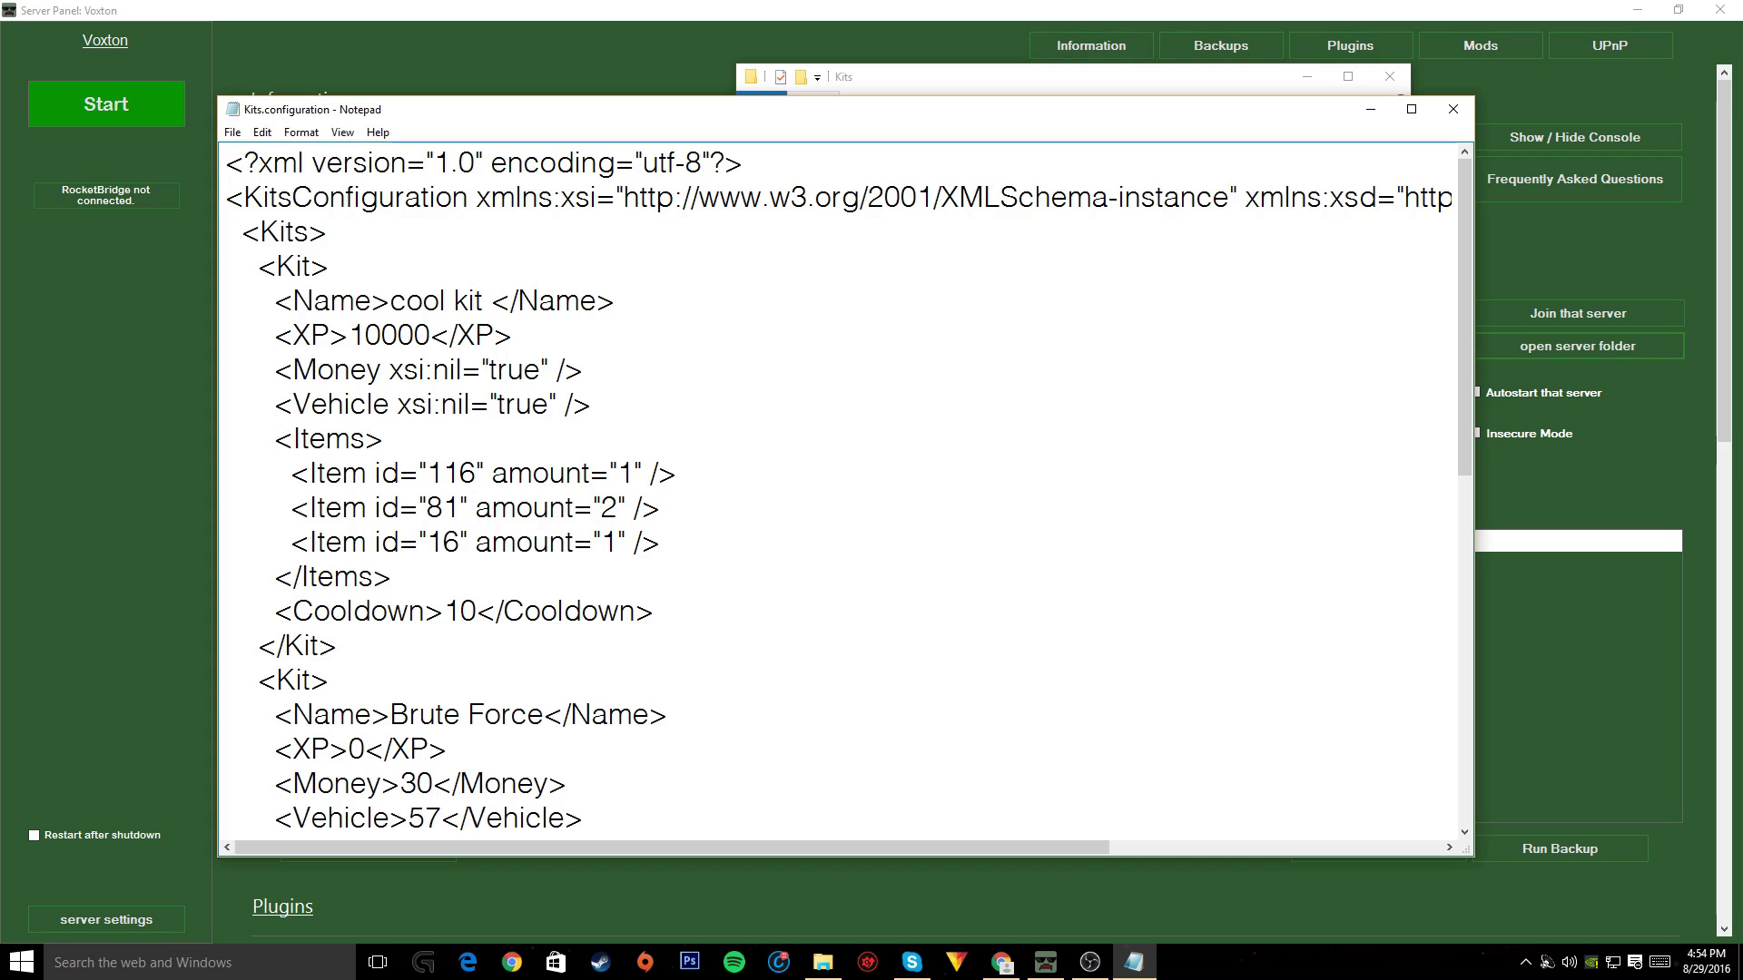
pyautogui.click(624, 474)
pyautogui.write('0')
# Change the ID of the cool kit's second item to 253
pyautogui.press('BackSpace')
pyautogui.press('BackSpace')
pyautogui.write('253')
# Change the ID of the cool kit's third item to 286
pyautogui.press('Right')
pyautogui.press('Right')
pyautogui.press('Down')
pyautogui.press('Left')
pyautogui.press('Left')
pyautogui.press('Left')
pyautogui.press('Left')
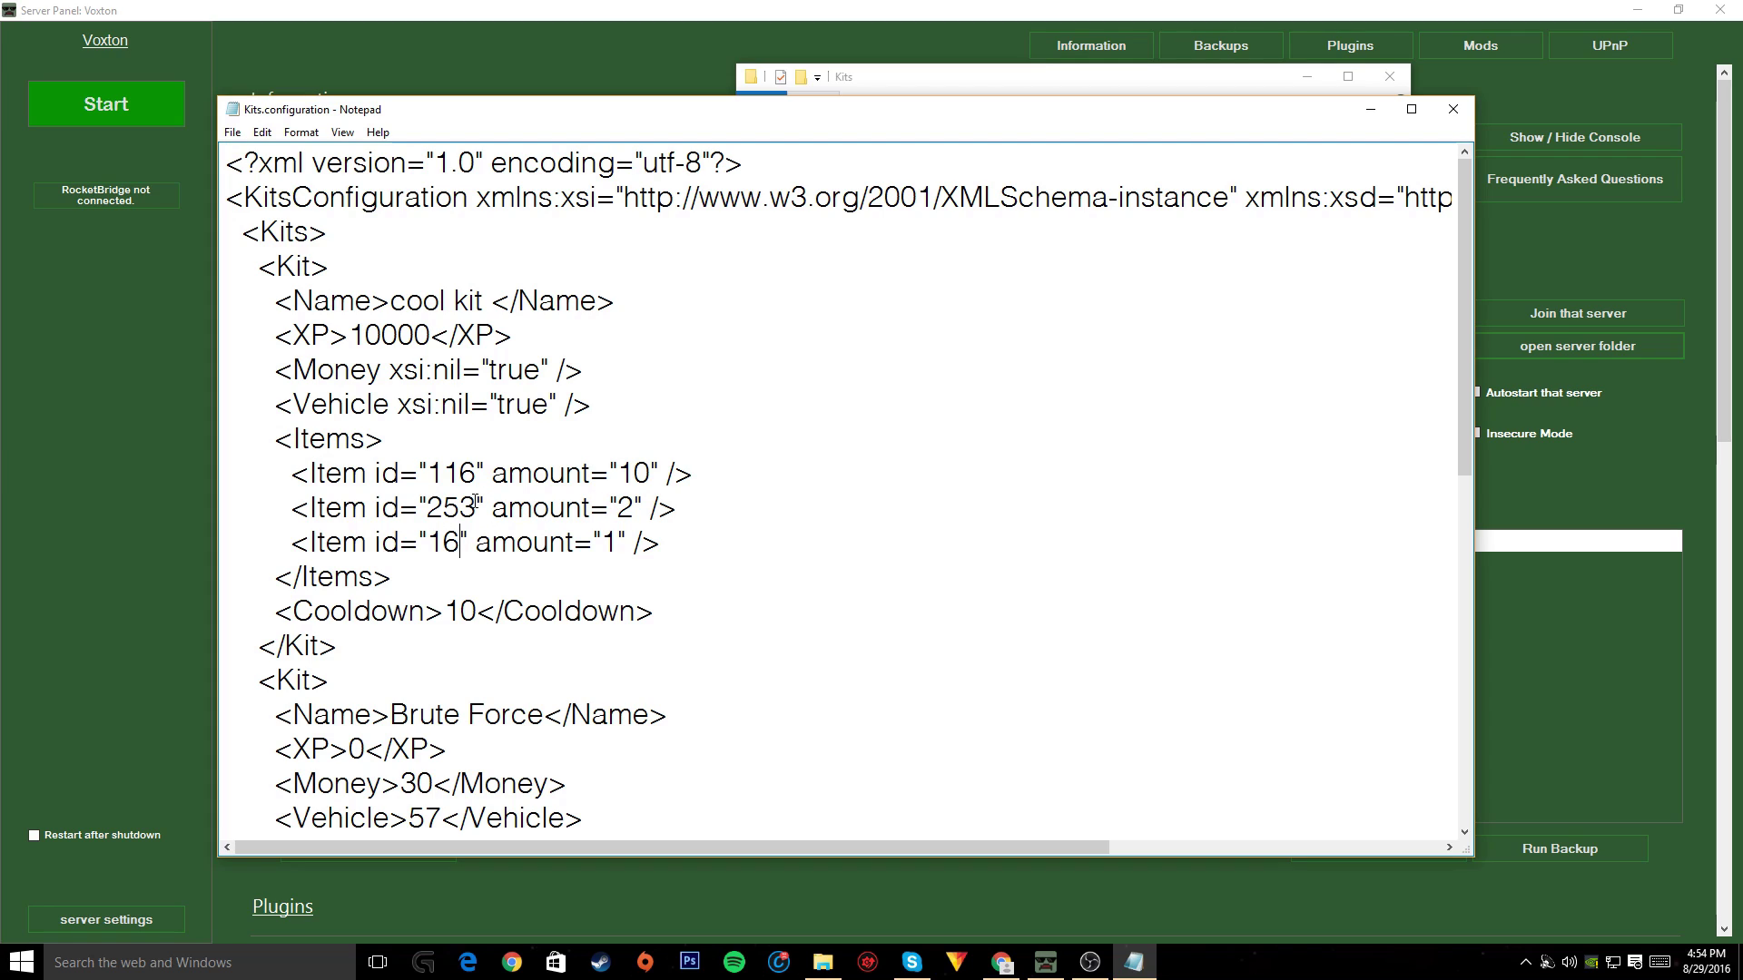
pyautogui.press('BackSpace')
pyautogui.press('BackSpace')
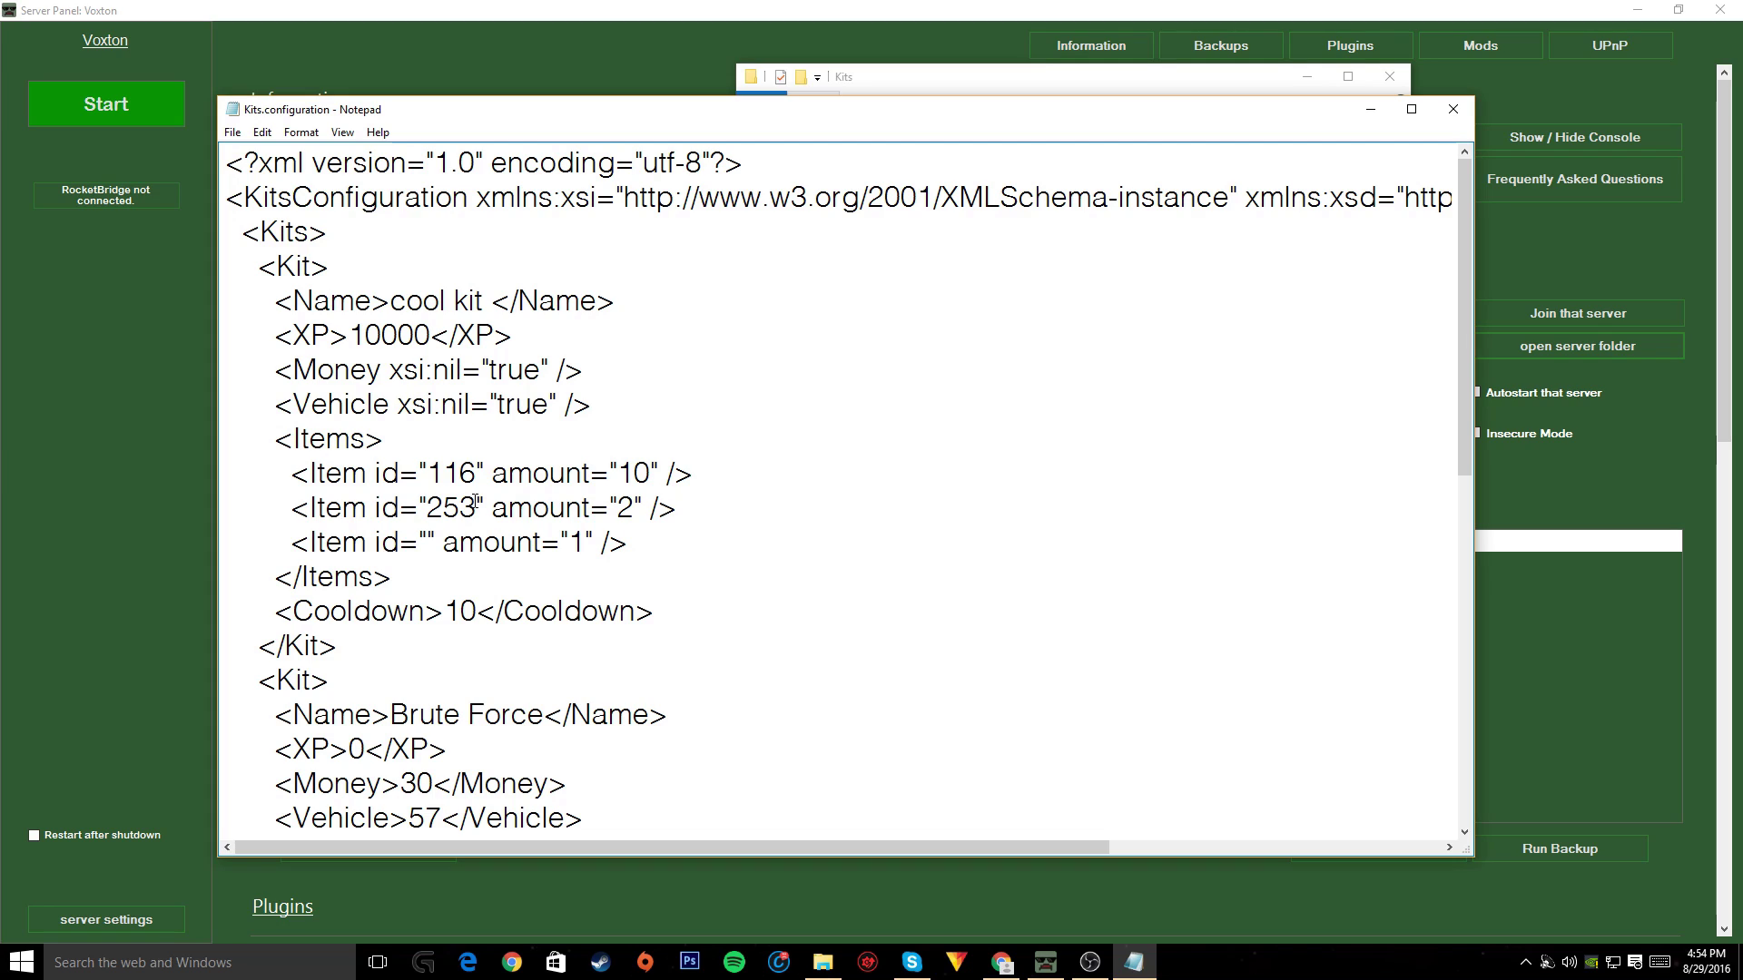
pyautogui.write('2')
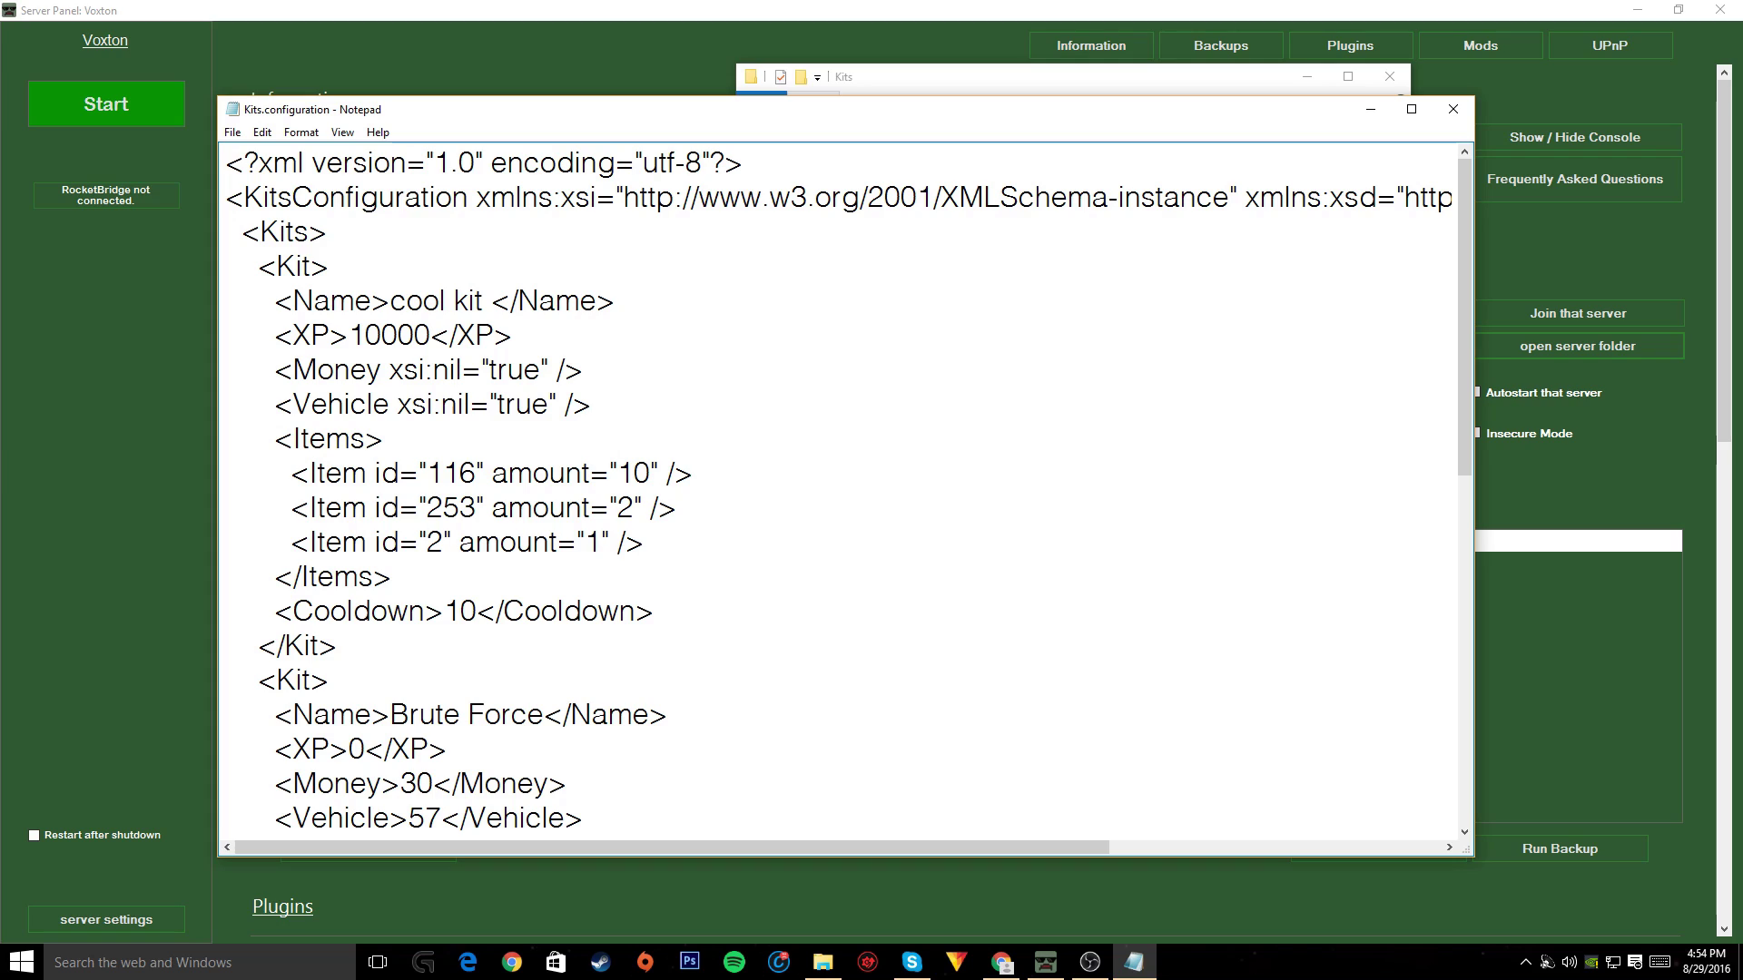
pyautogui.write('86')
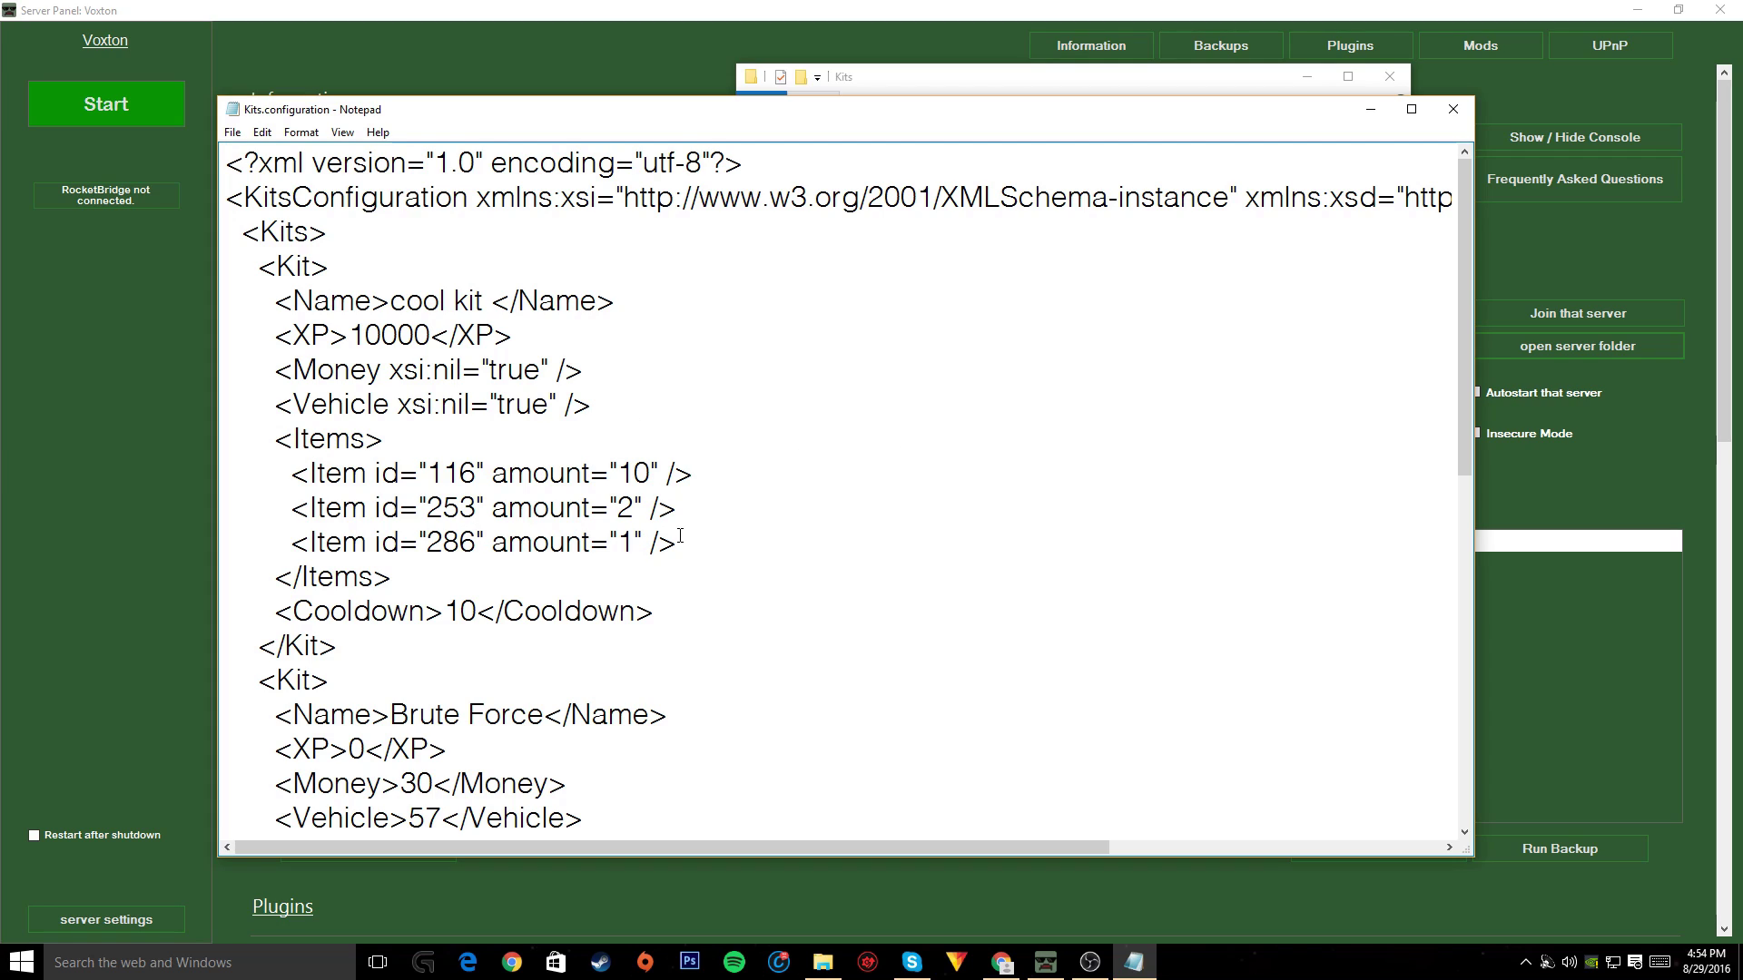
# Review the Brute Force and Watcher kits further down in the configuration file
pyautogui.scroll(-3, 648, 628)
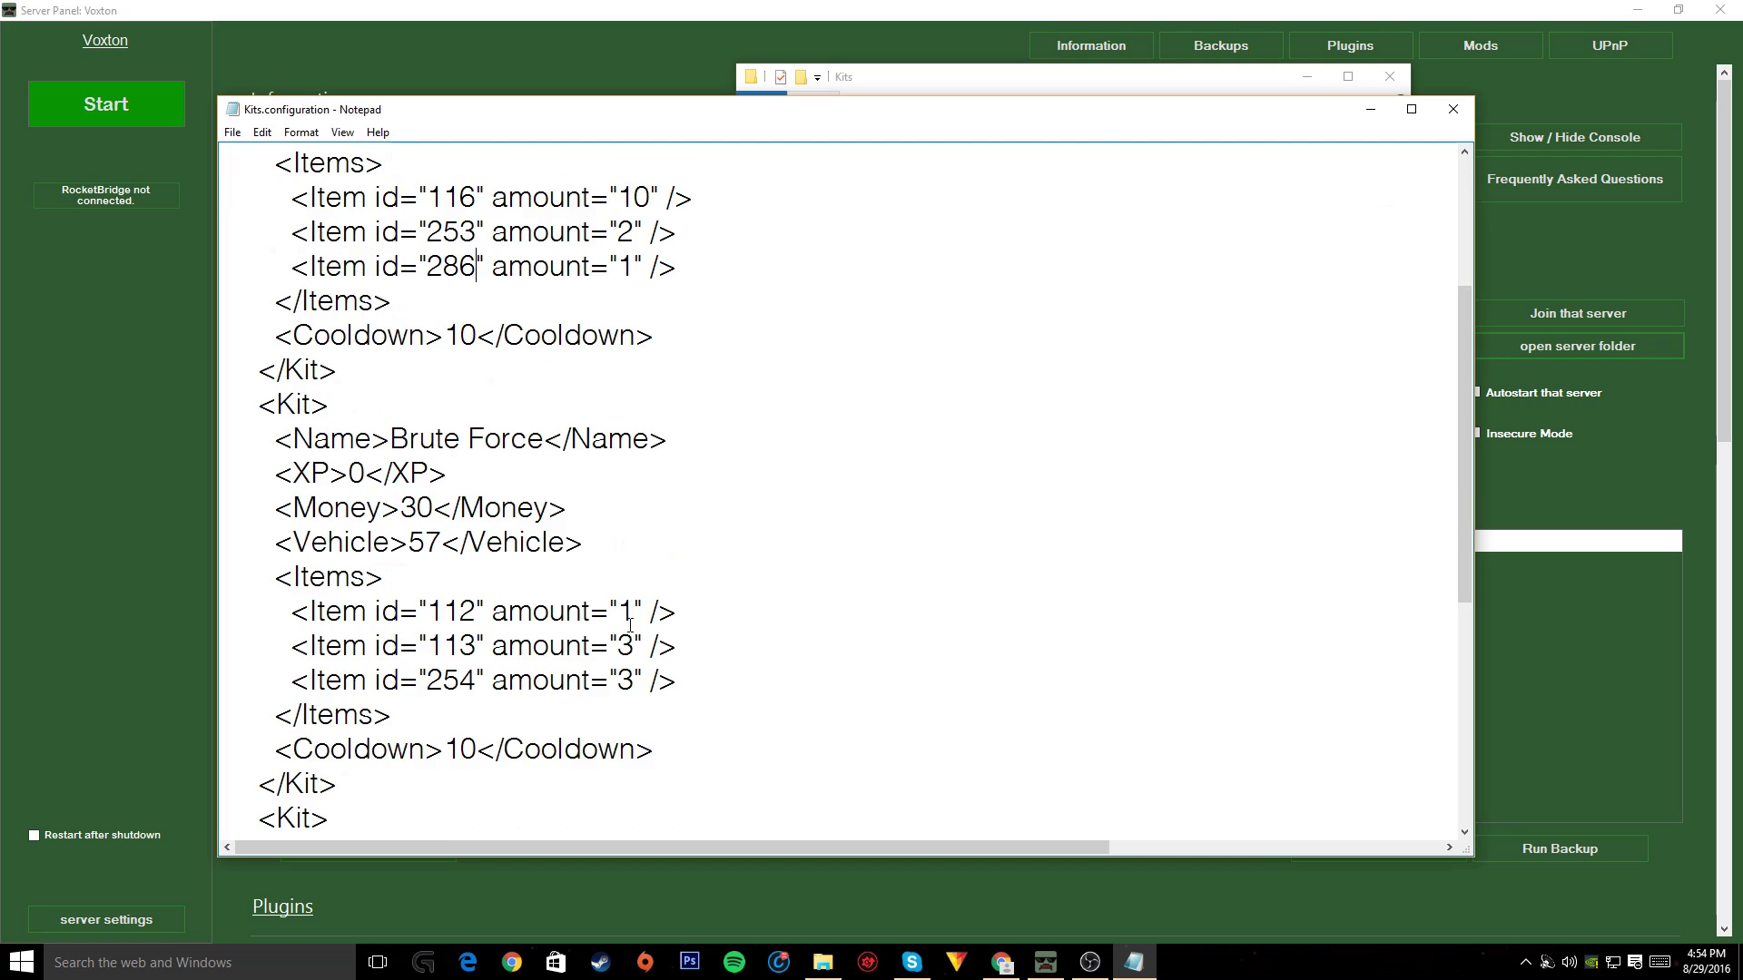
pyautogui.moveTo(391, 449); pyautogui.dragTo(542, 451)
pyautogui.scroll(-5, 809, 542)
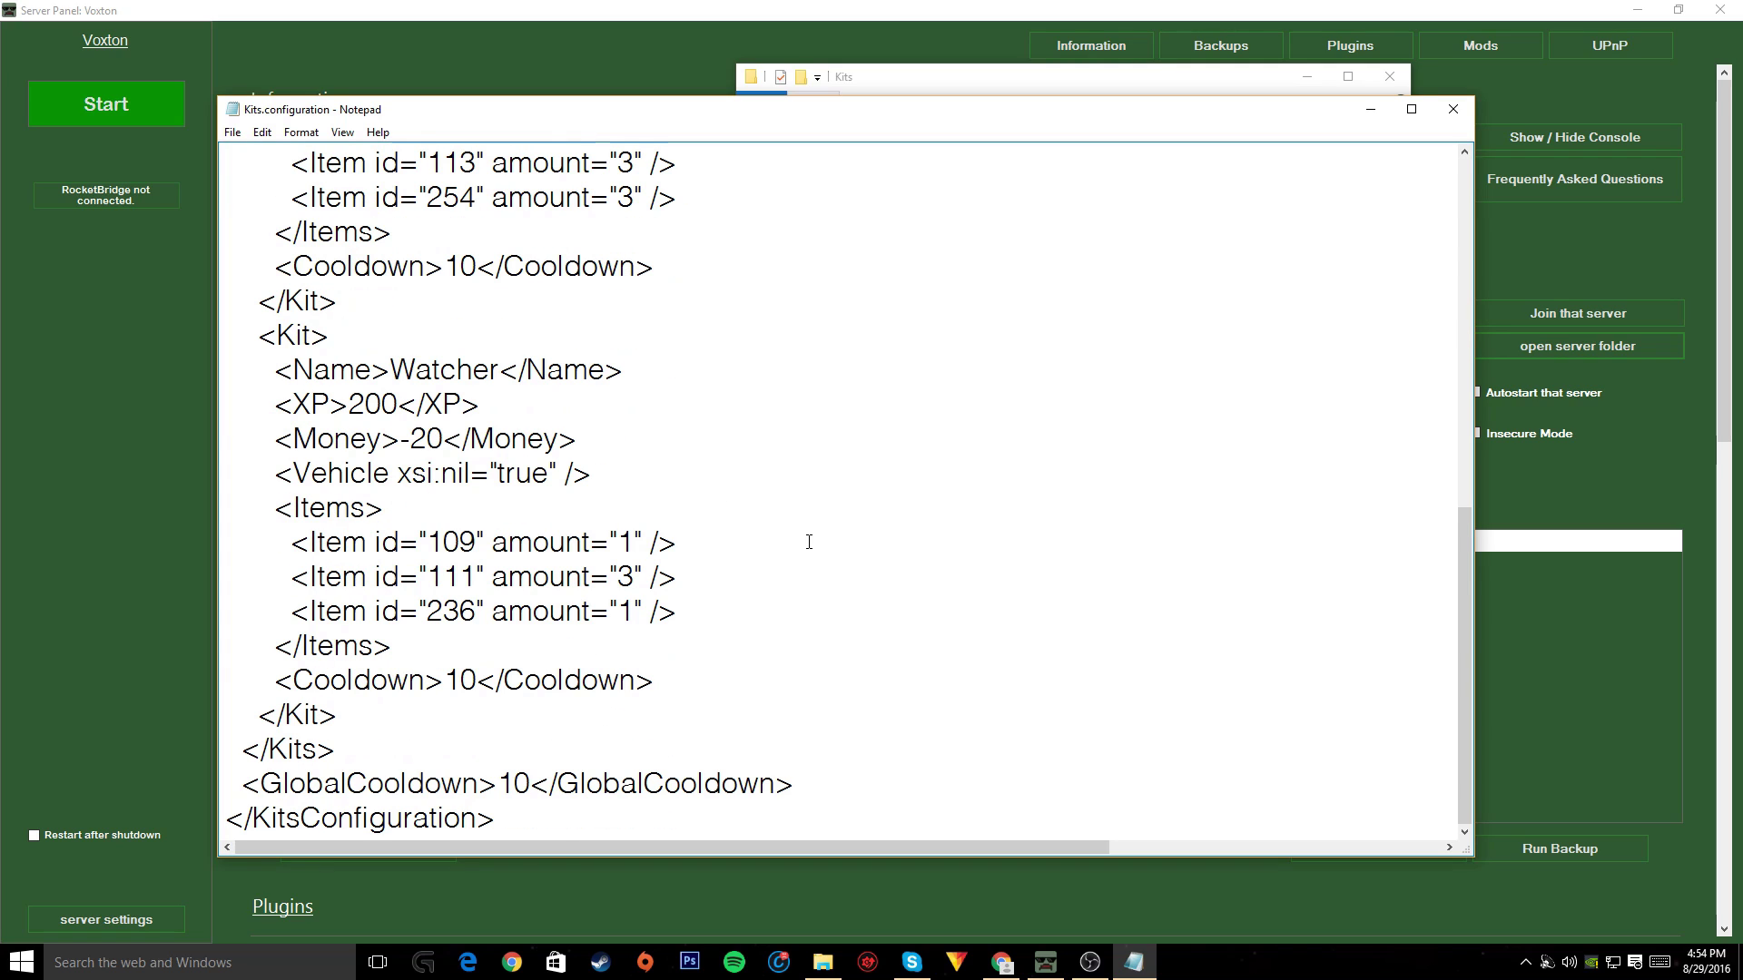
pyautogui.moveTo(391, 373); pyautogui.dragTo(501, 372)
pyautogui.scroll(7, 770, 389)
pyautogui.click(880, 491)
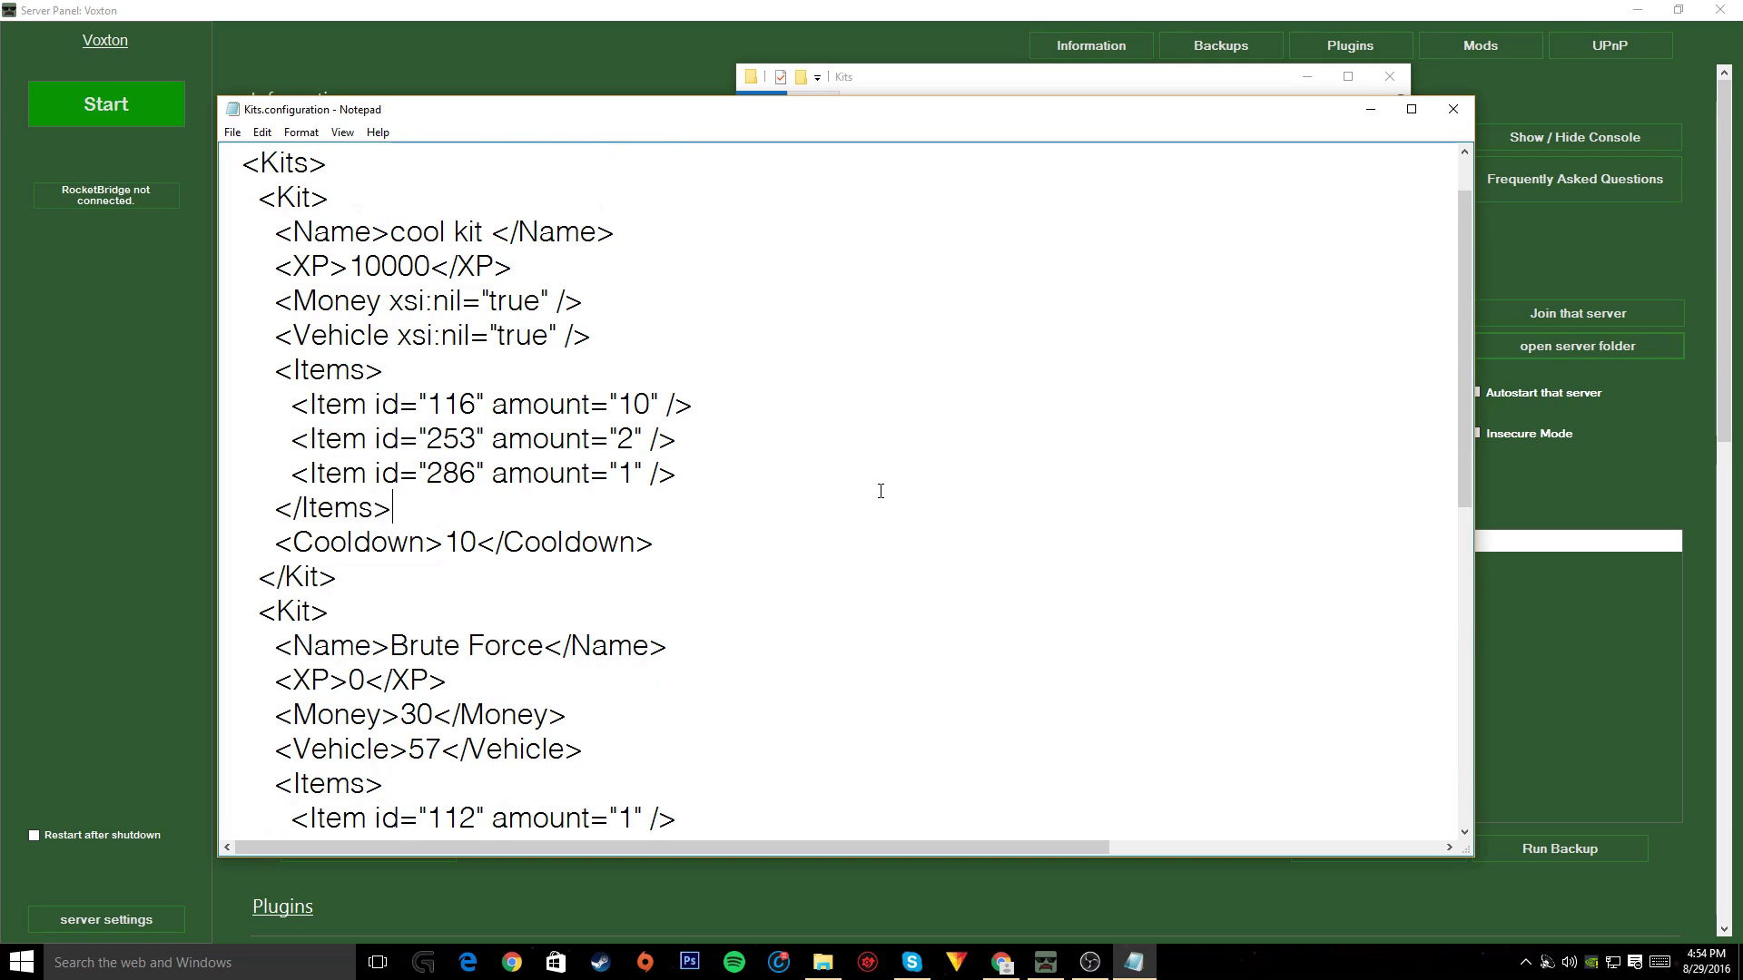
pyautogui.scroll(1, 321, 233)
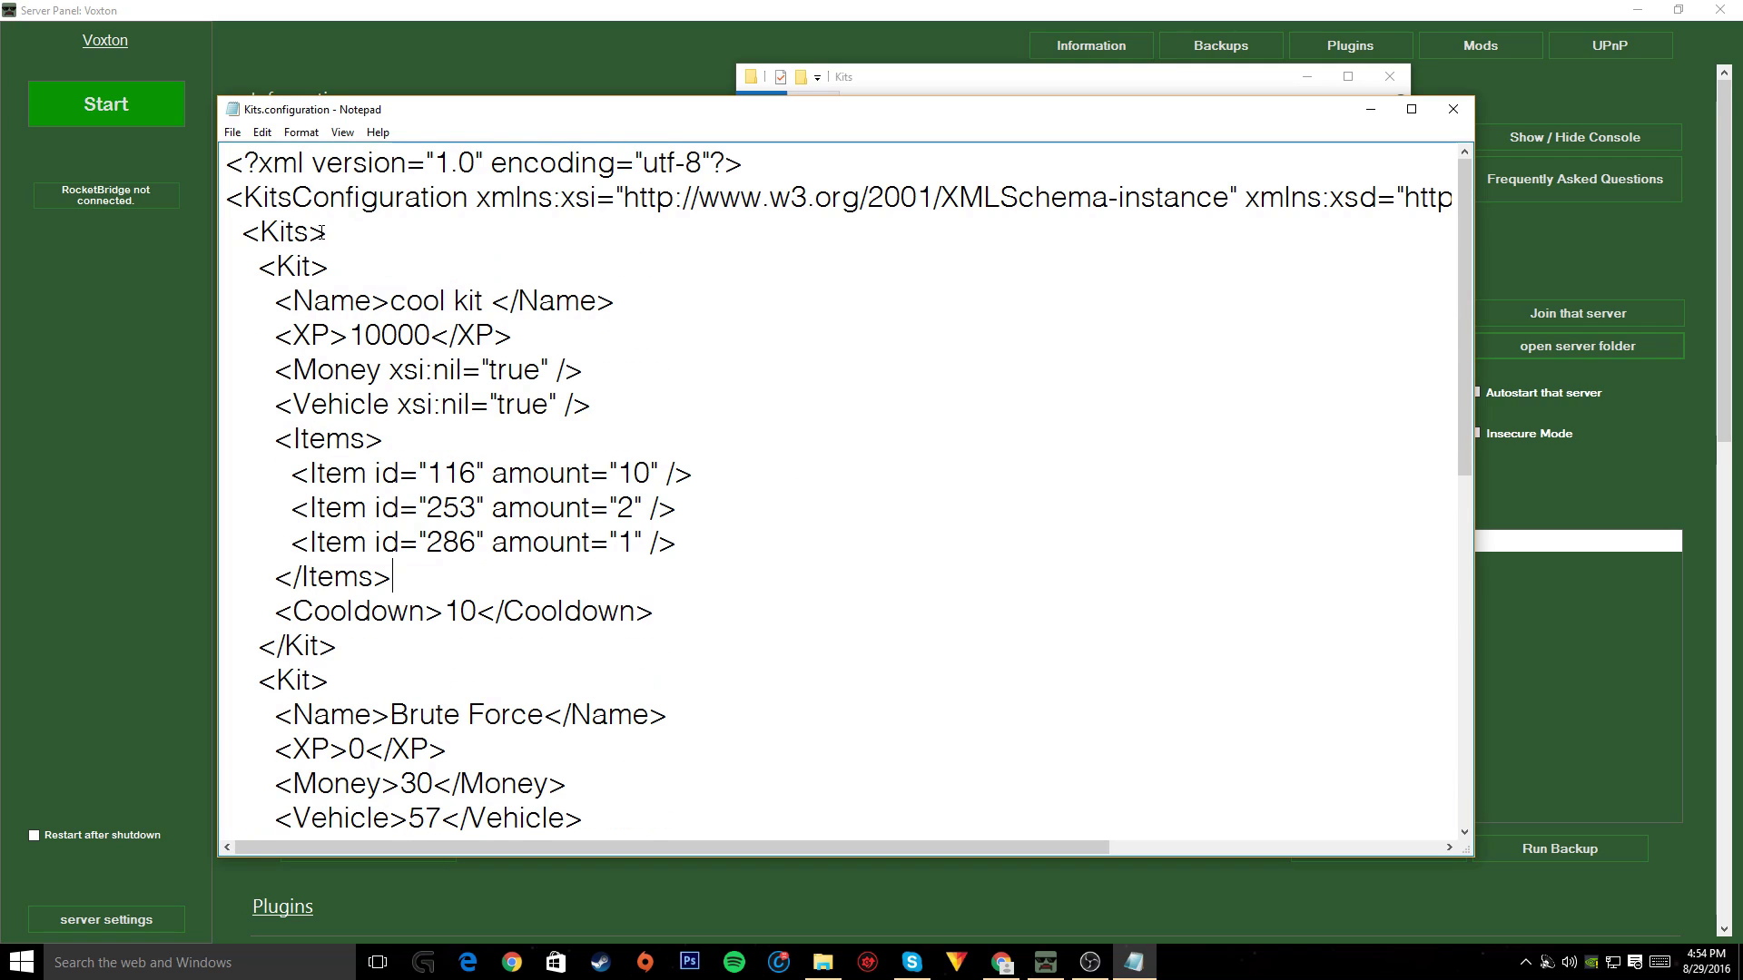
# Save the changes to Kits.configuration and close the file
pyautogui.click(233, 132)
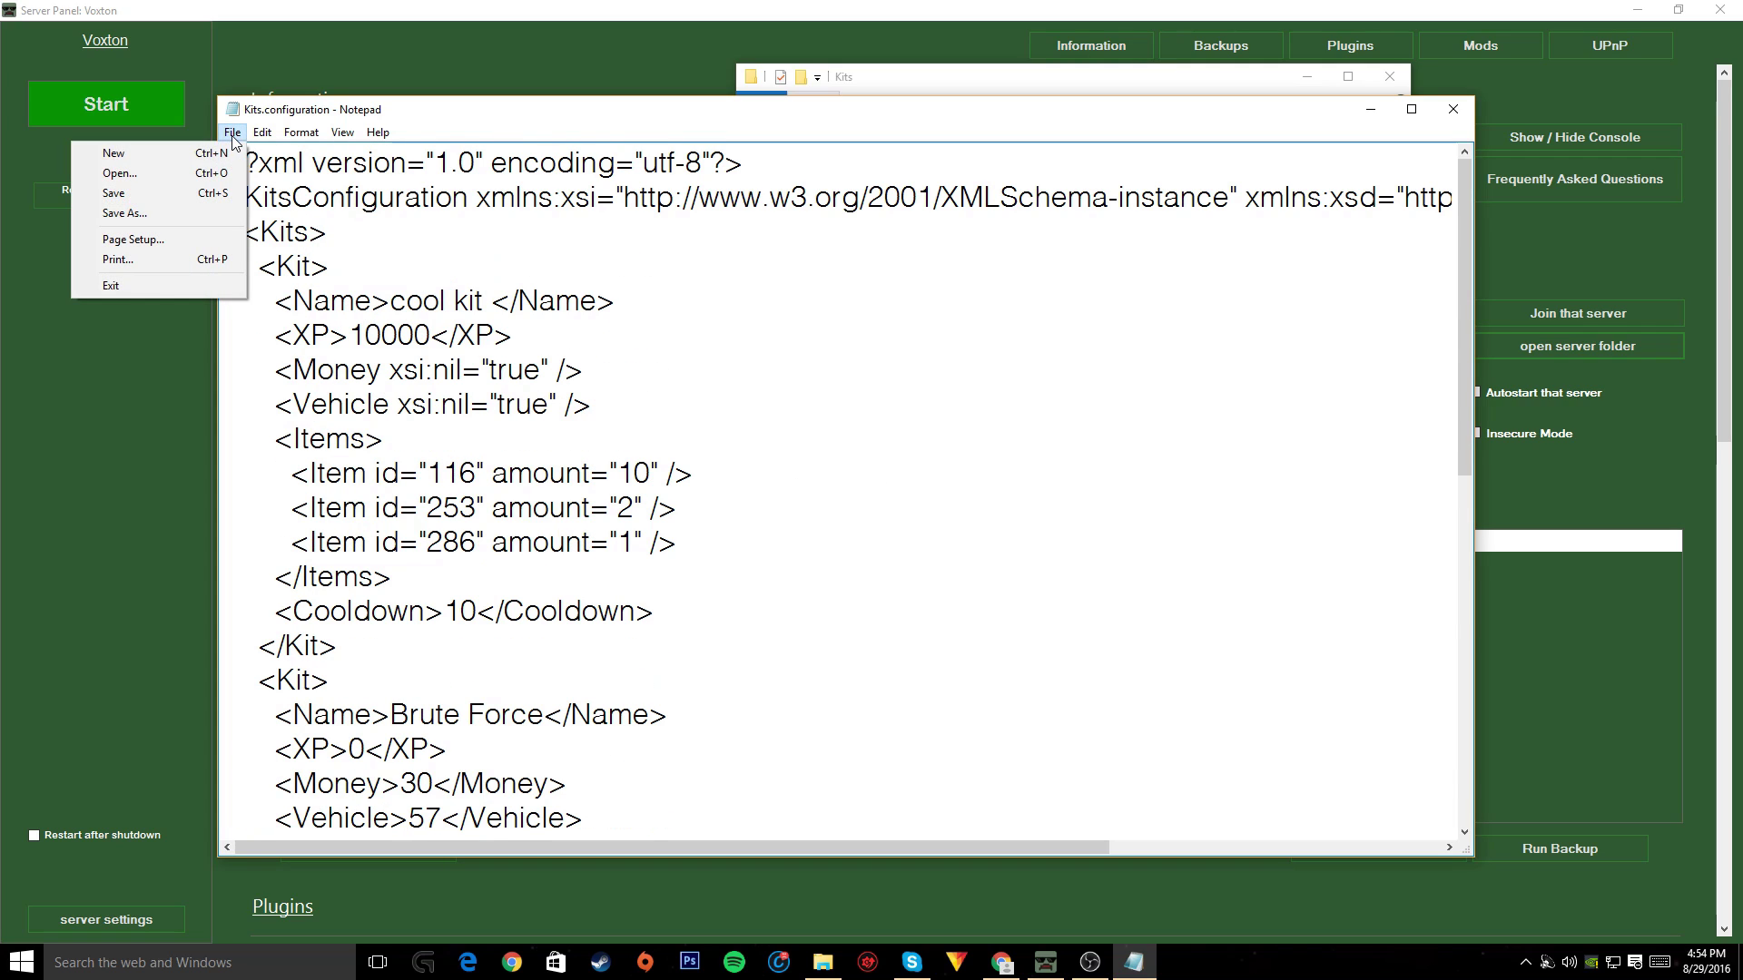
pyautogui.click(171, 193)
pyautogui.click(1450, 110)
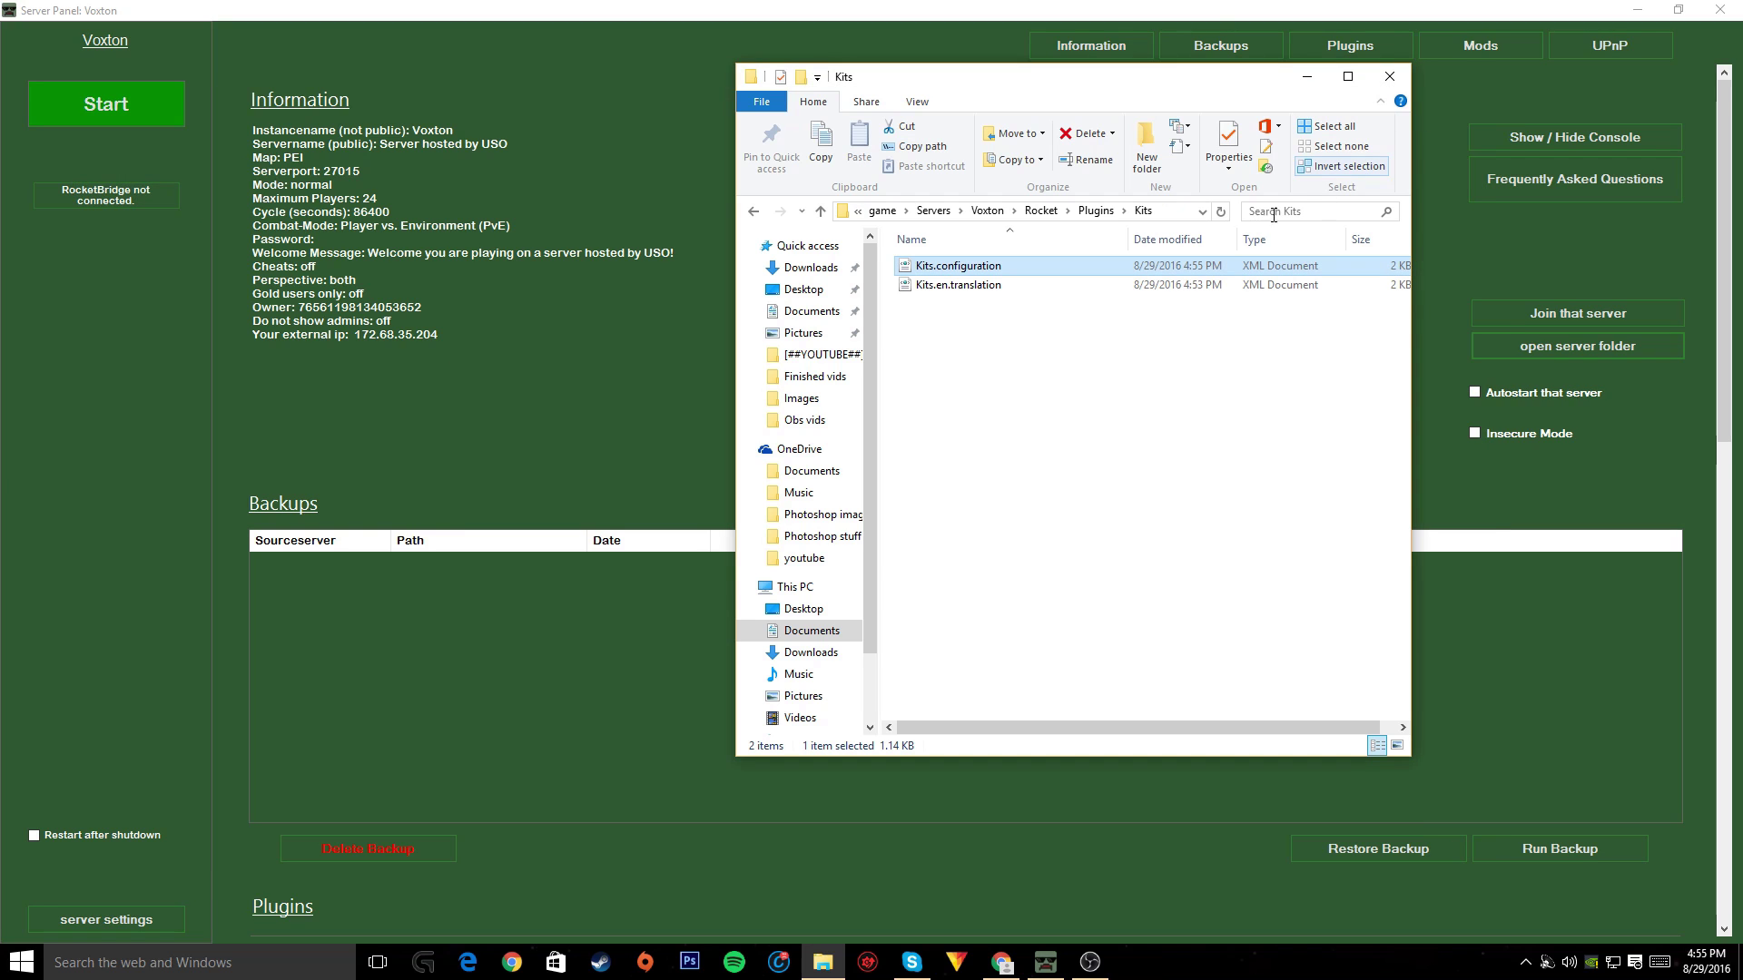
pyautogui.click(754, 213)
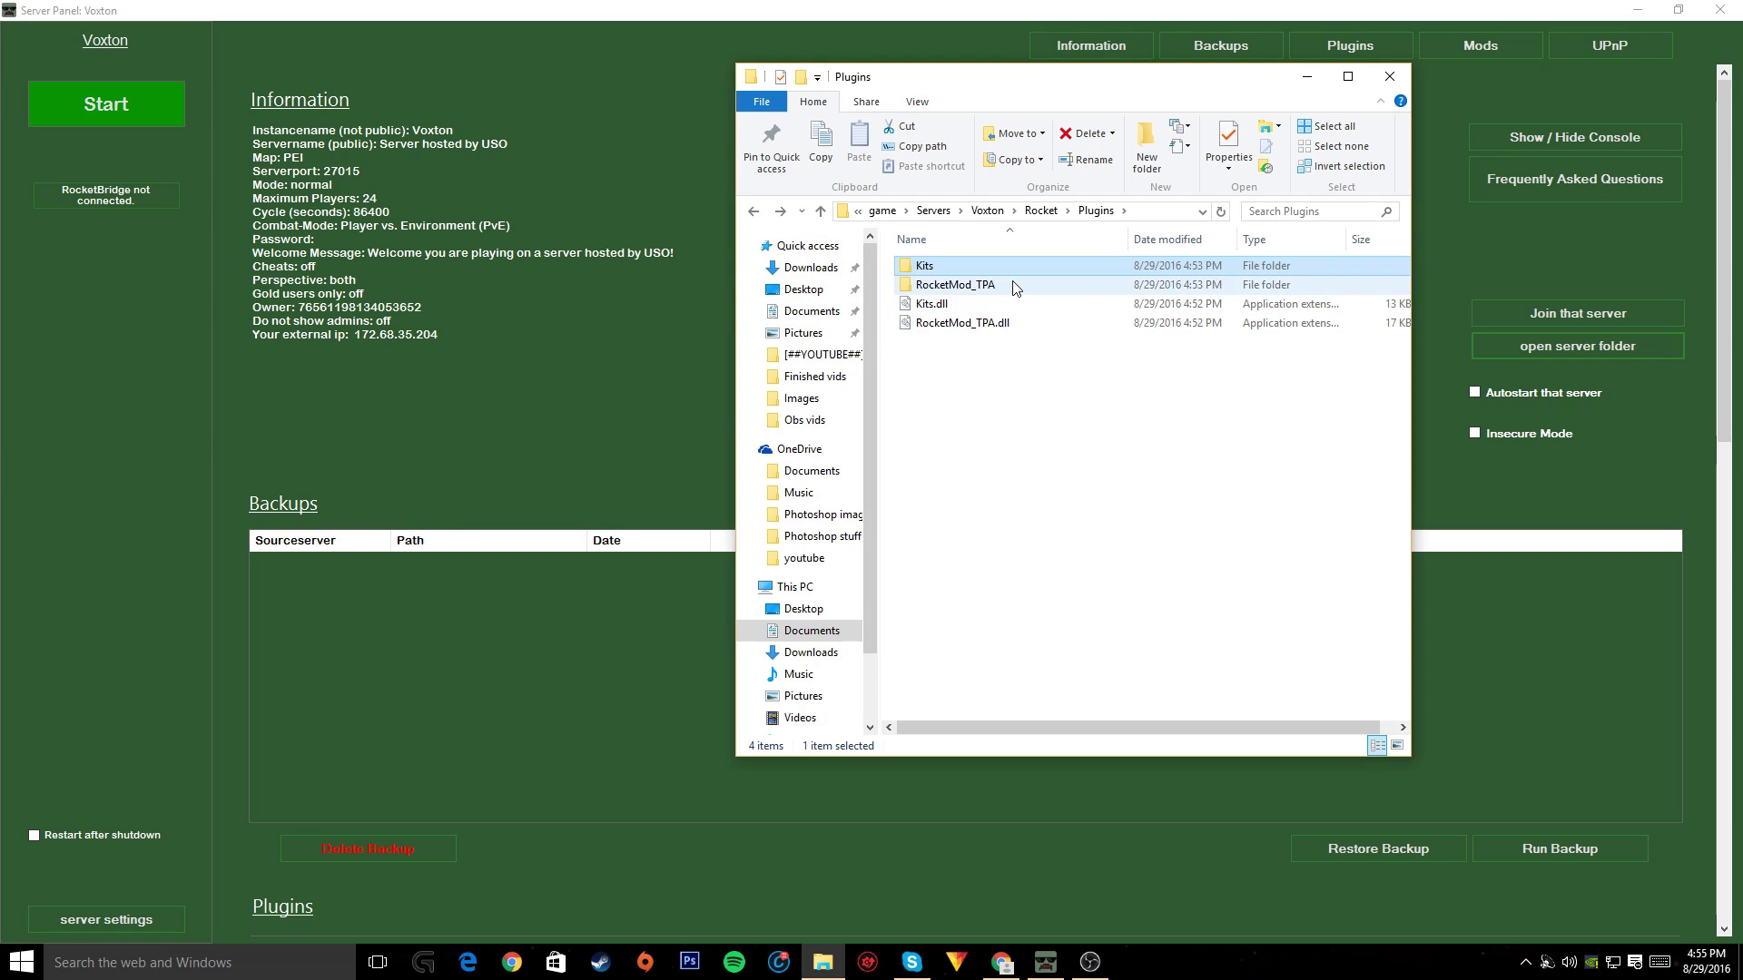
pyautogui.click(1013, 287)
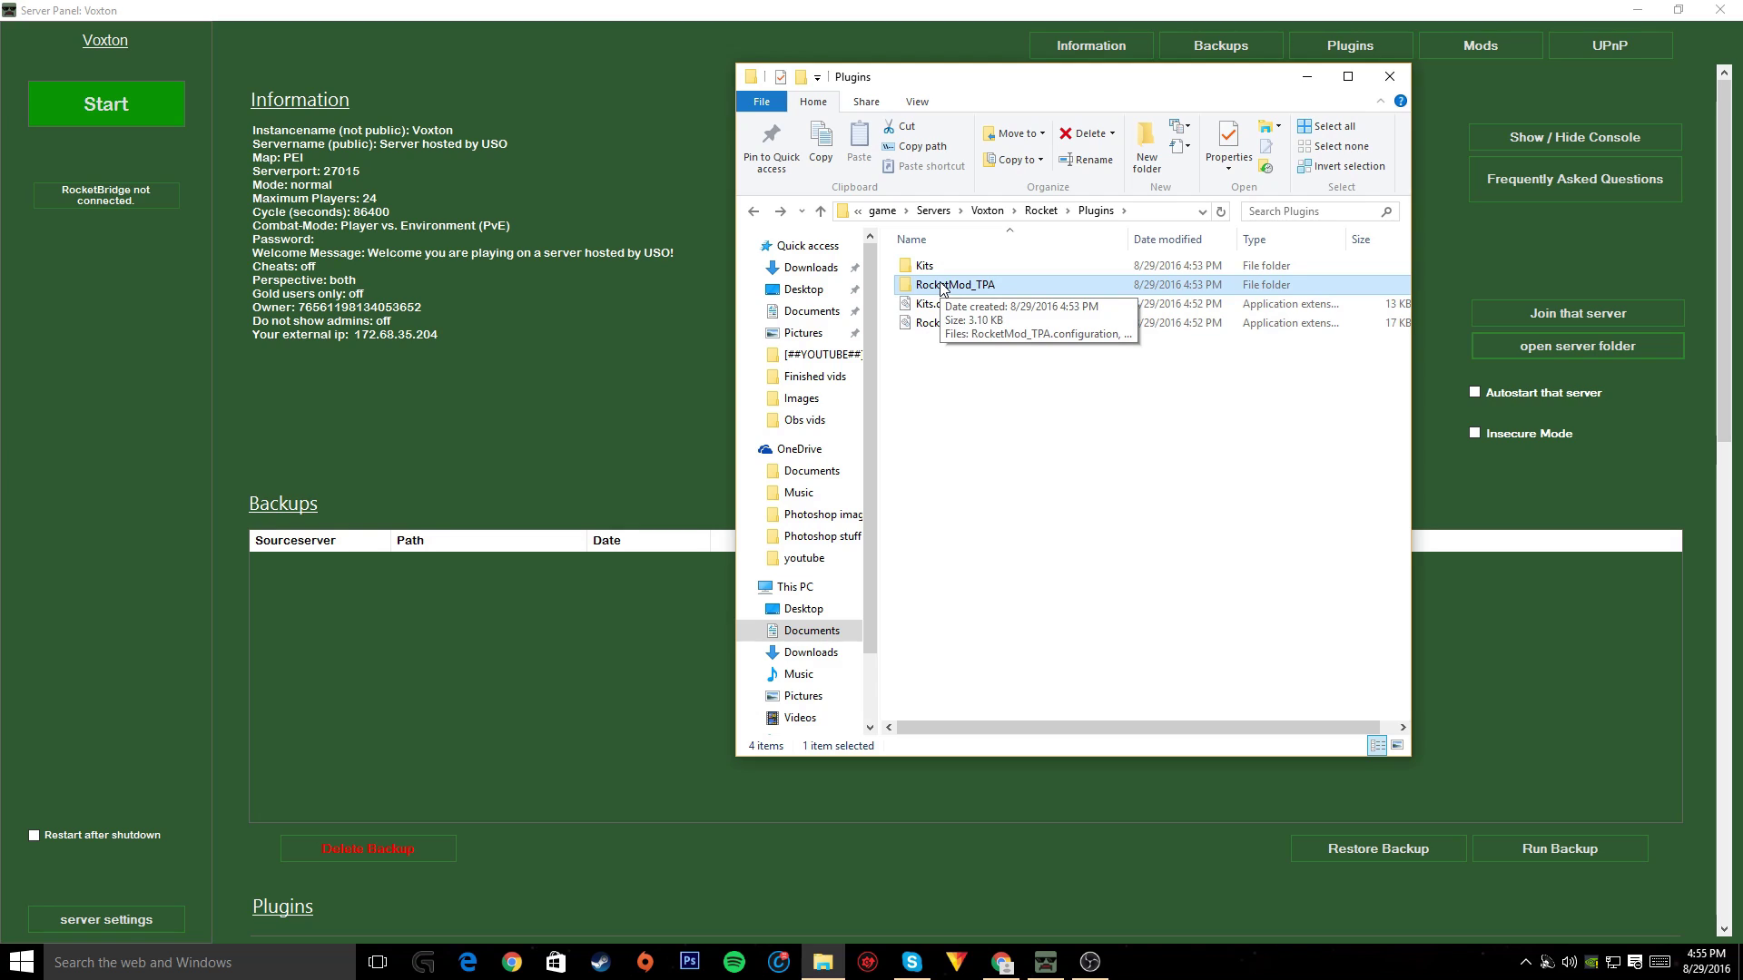
pyautogui.rightClick(946, 285)
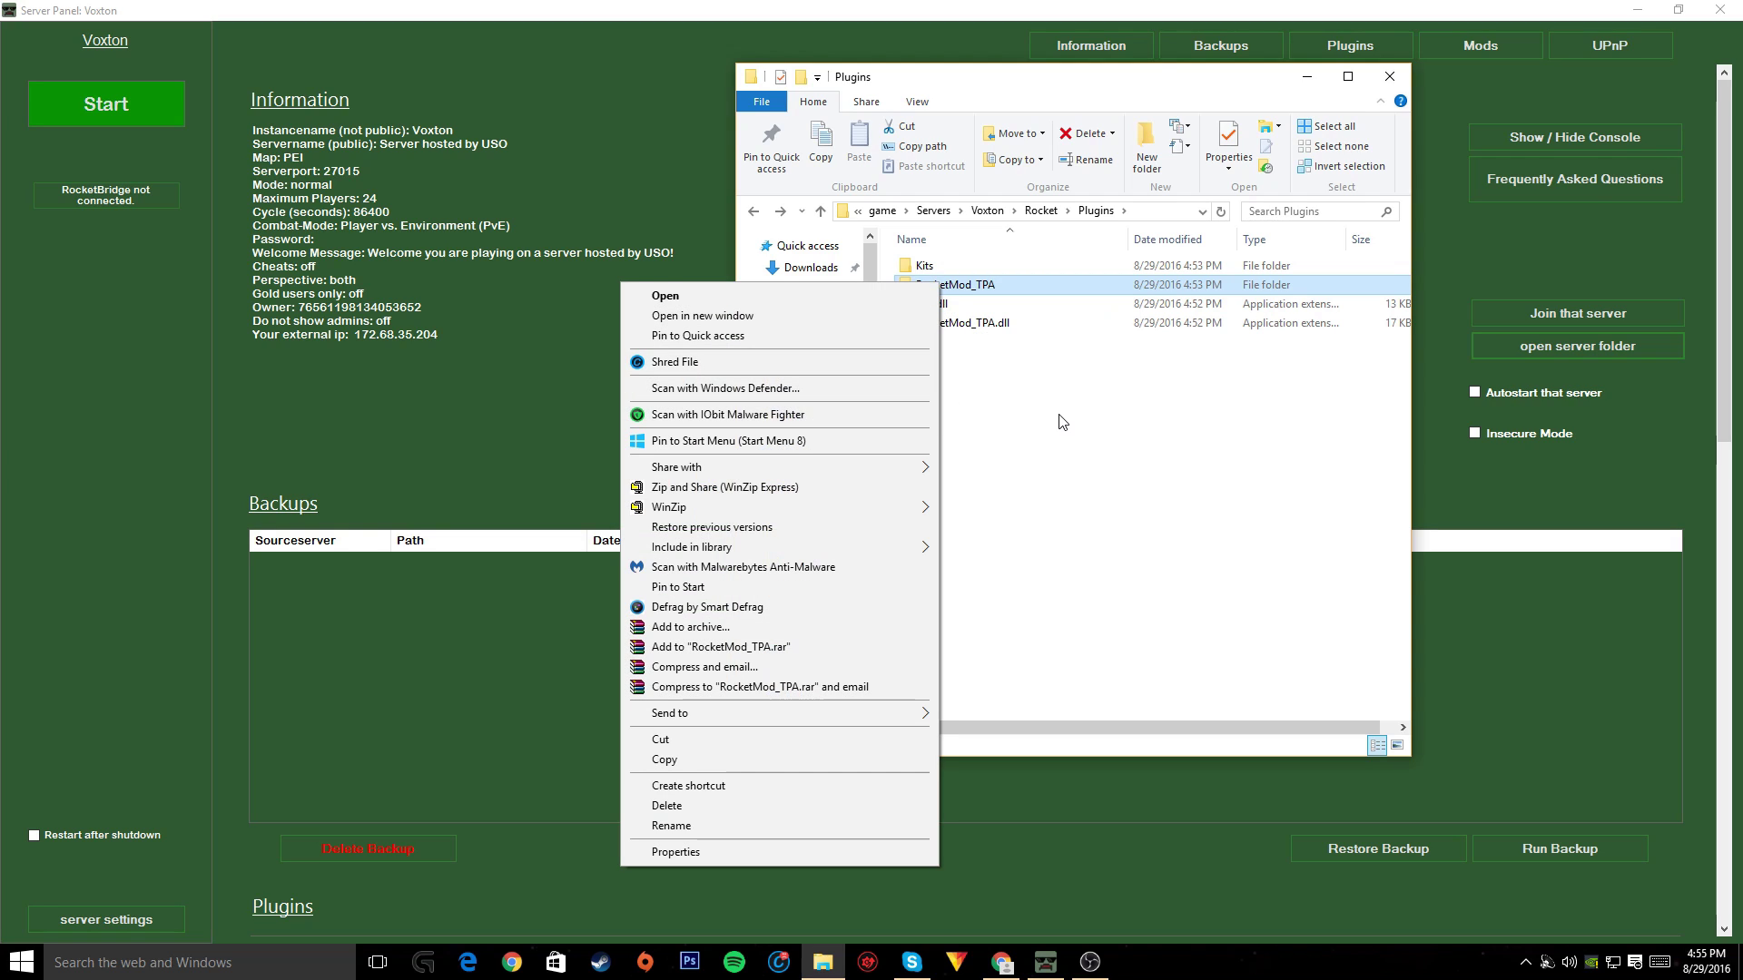
pyautogui.click(944, 275)
pyautogui.doubleClick(963, 287)
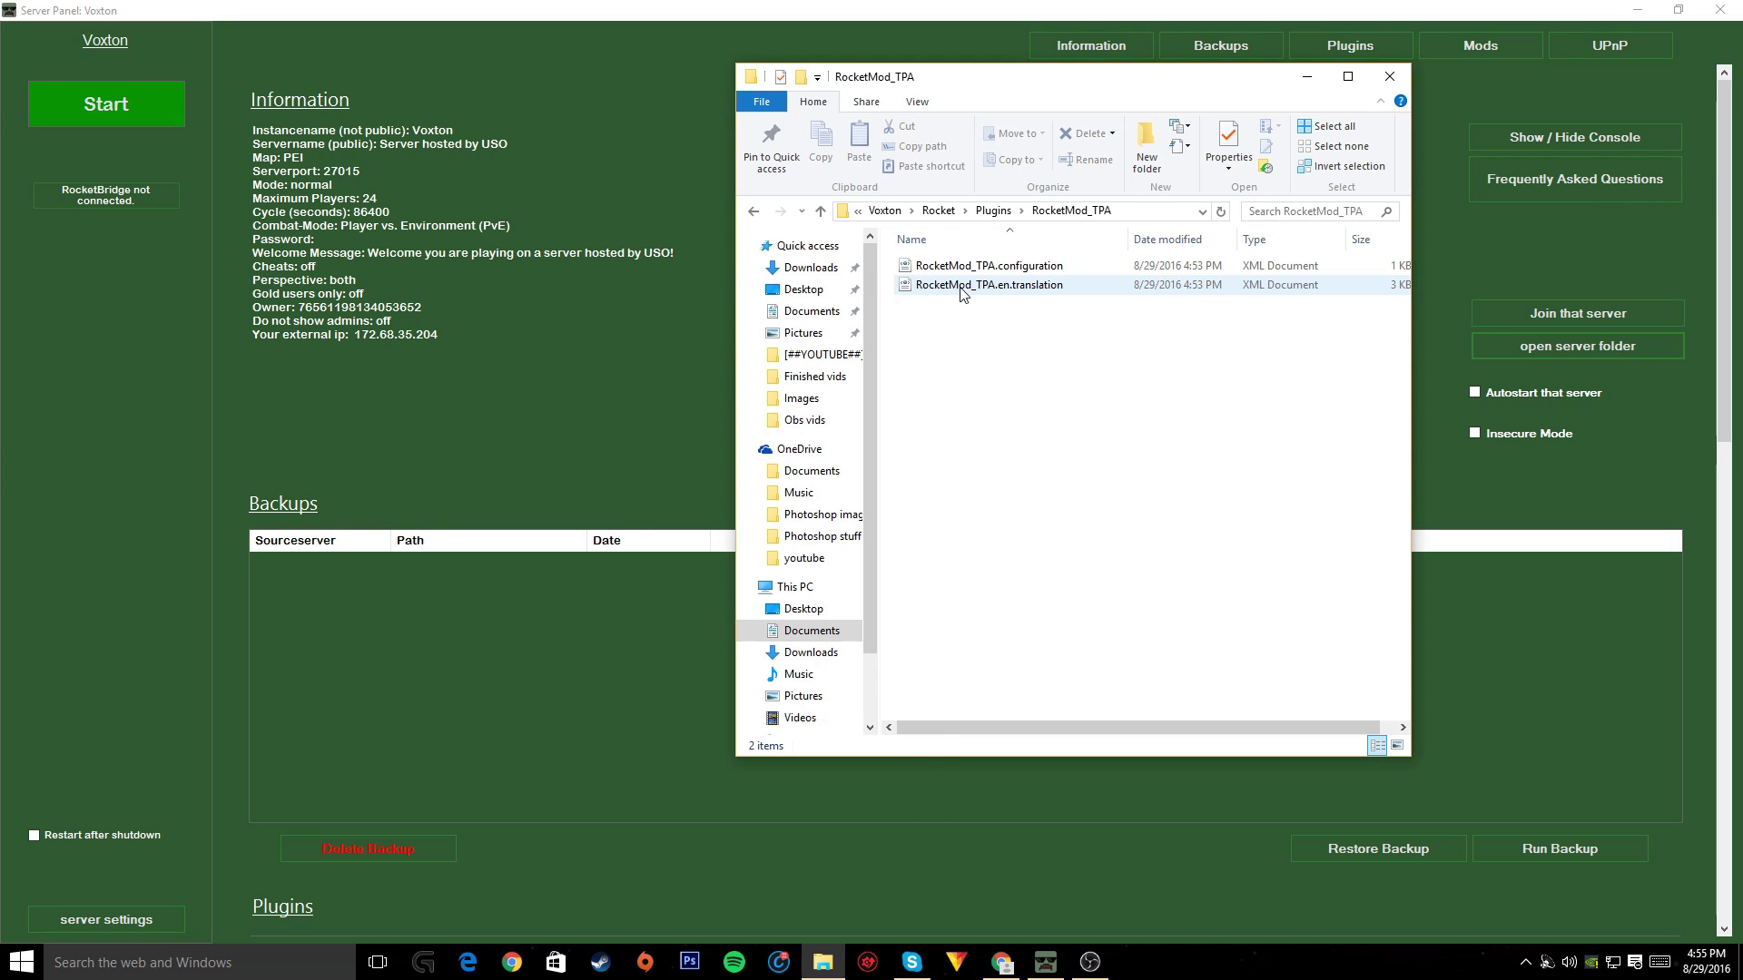
pyautogui.click(755, 216)
# Reopen Kits.configuration from the Kits plugin folder in Notepad
pyautogui.doubleClick(931, 275)
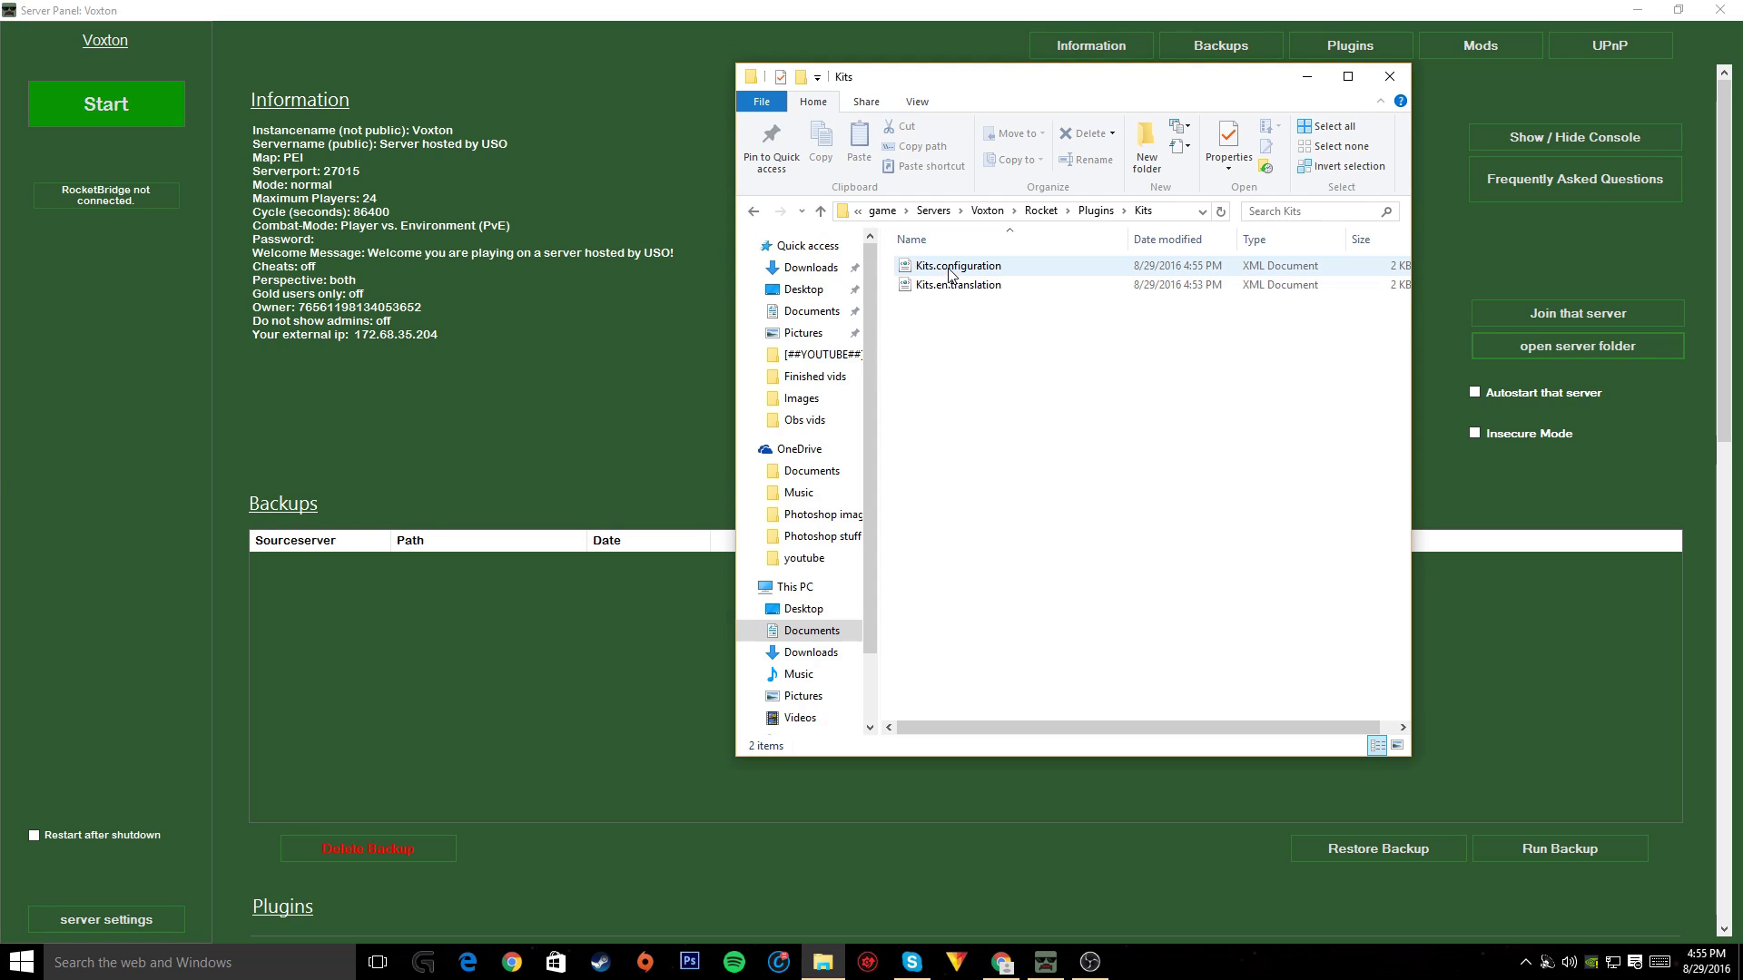
pyautogui.rightClick(955, 269)
pyautogui.click(1092, 396)
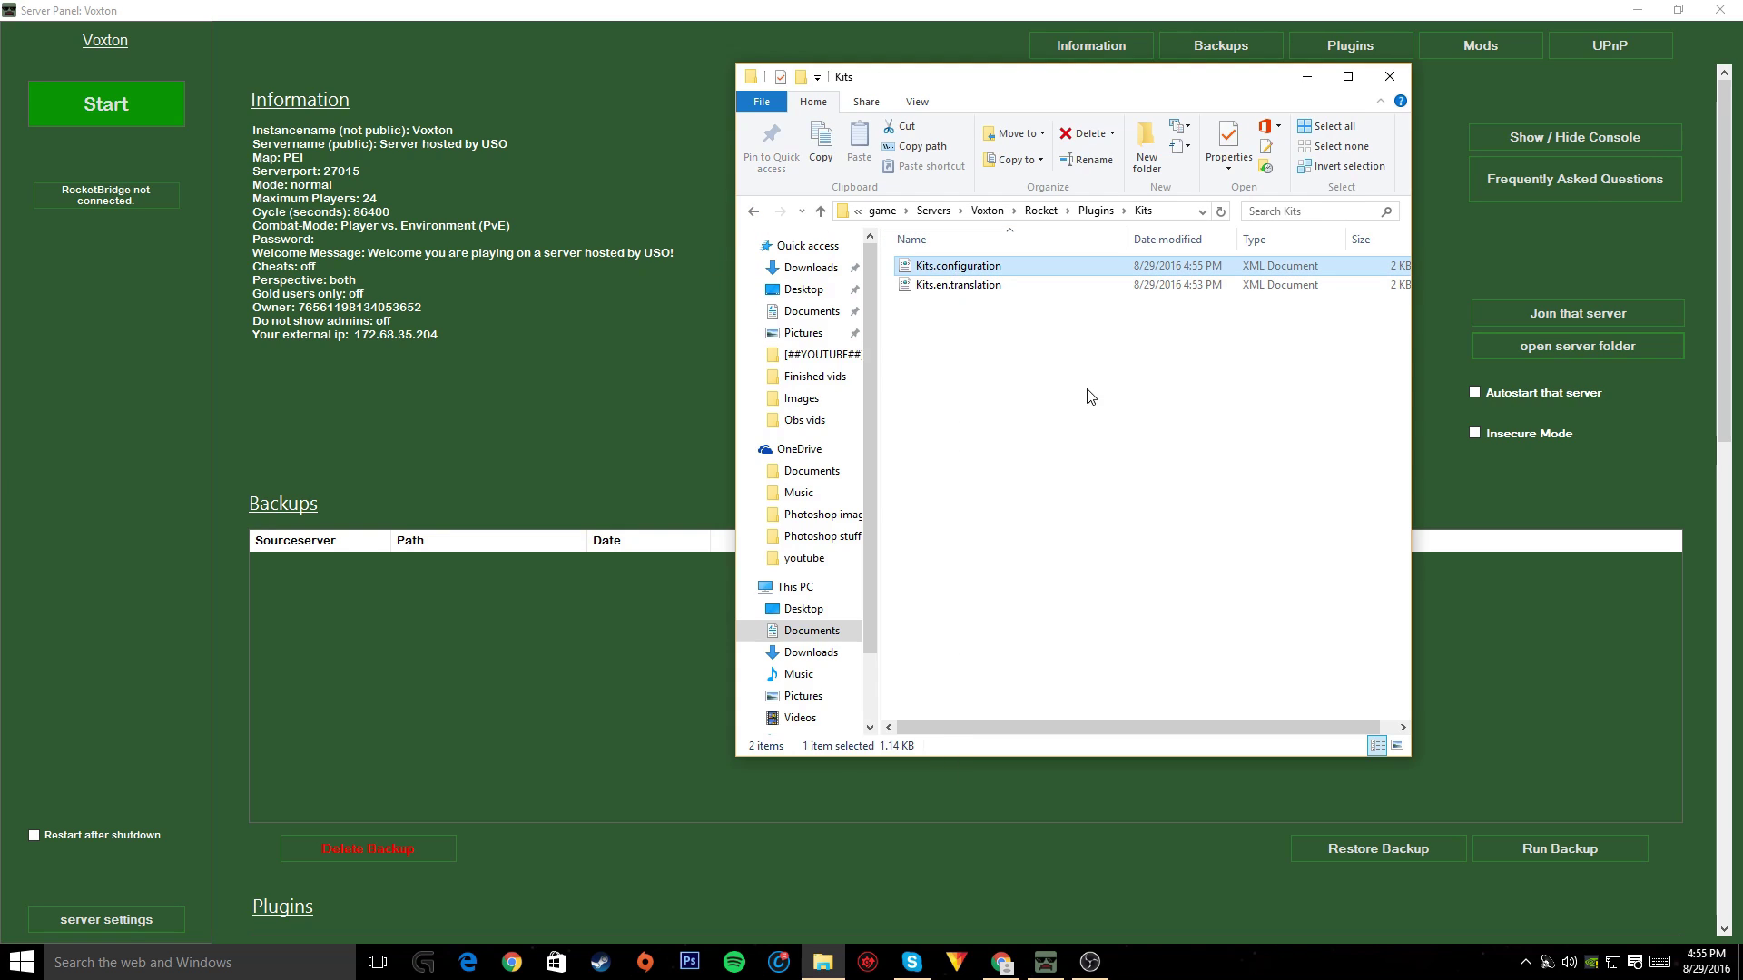
pyautogui.doubleClick(980, 275)
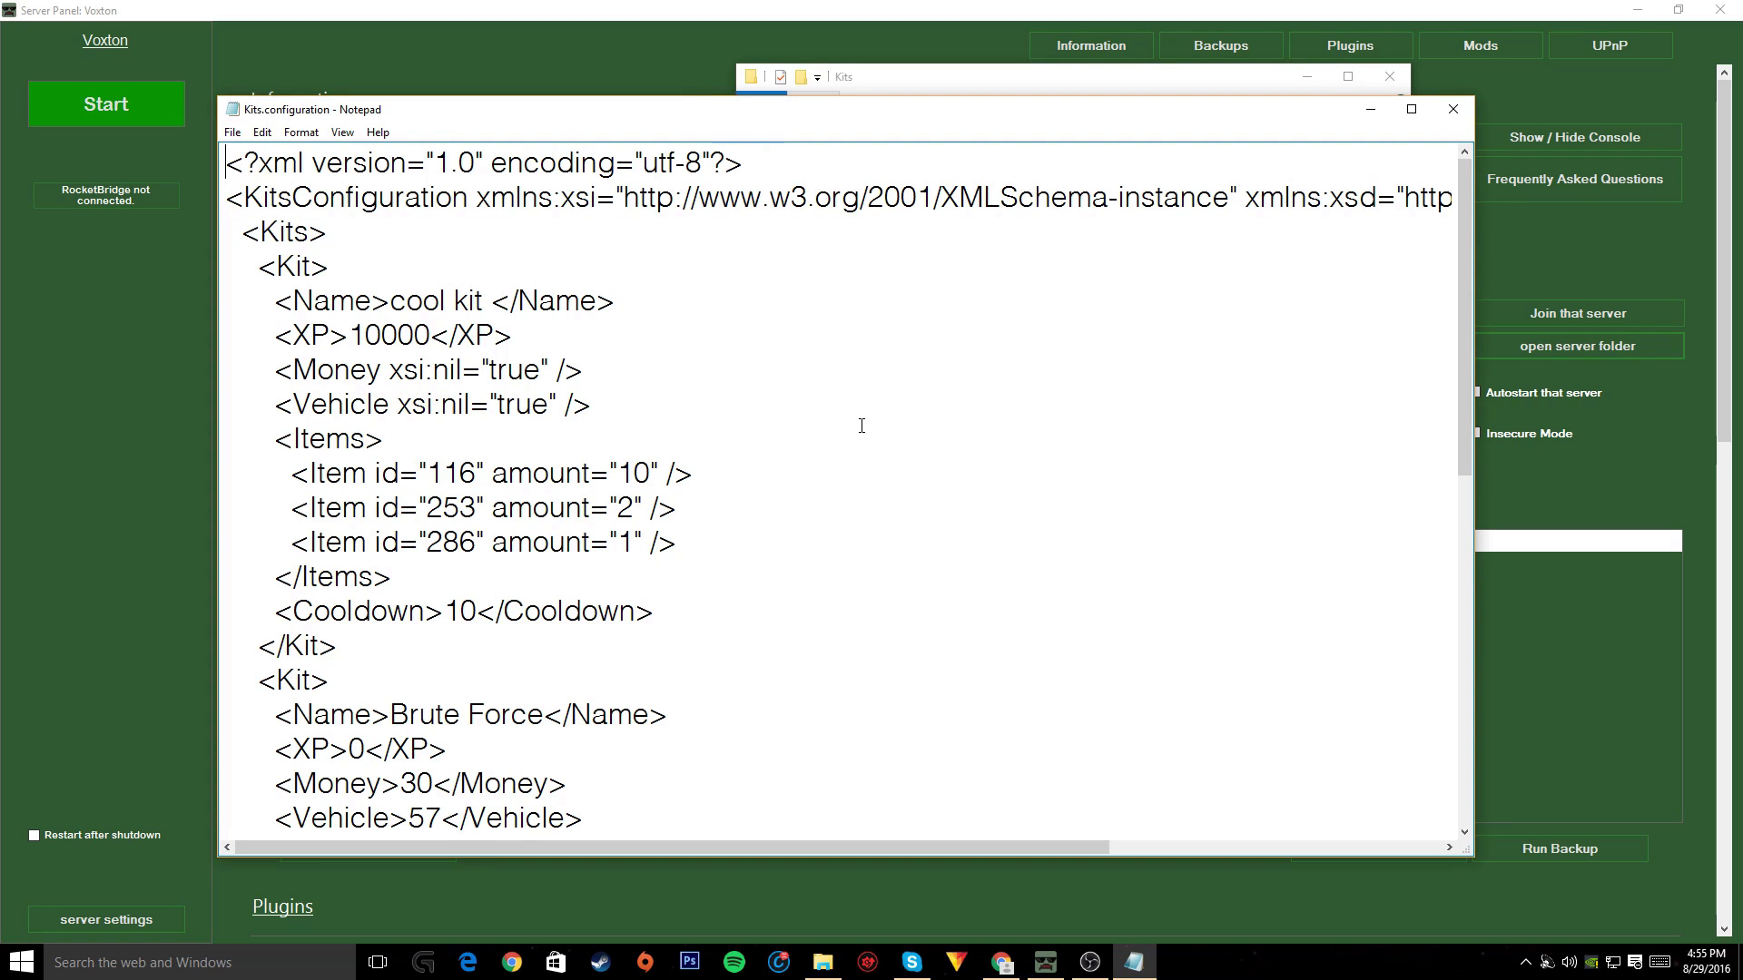
# Set the cooldown of the cool kit to 300
pyautogui.scroll(-3, 861, 421)
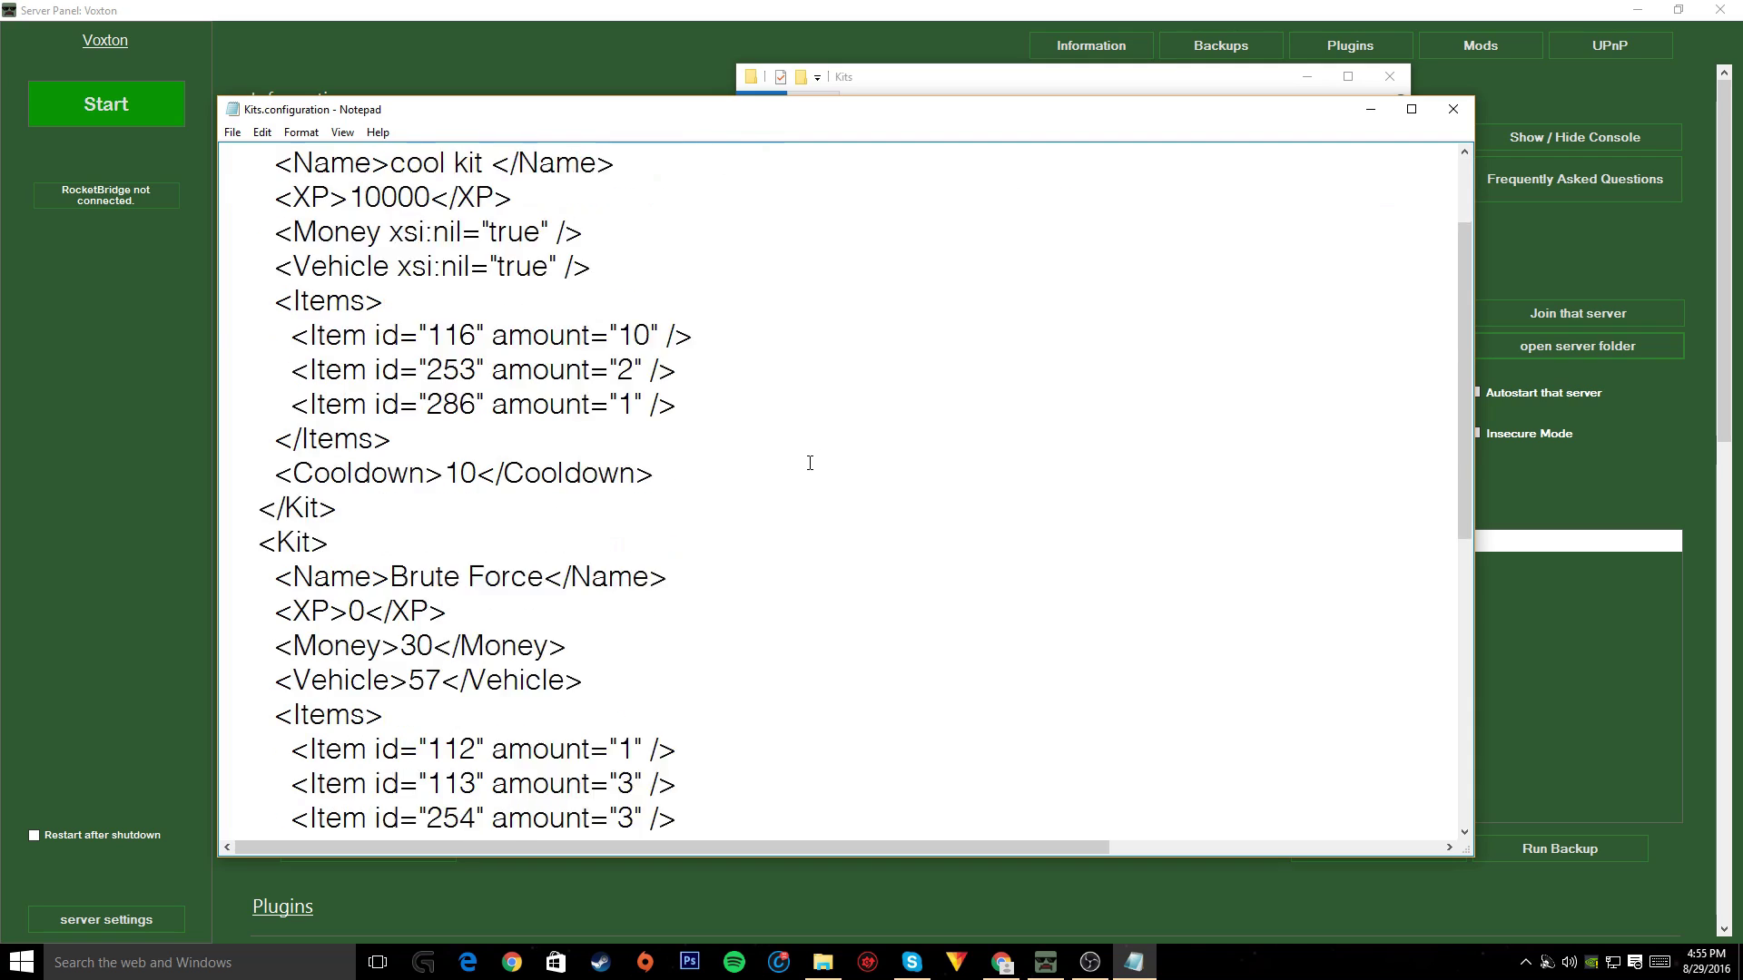
pyautogui.scroll(3, 806, 460)
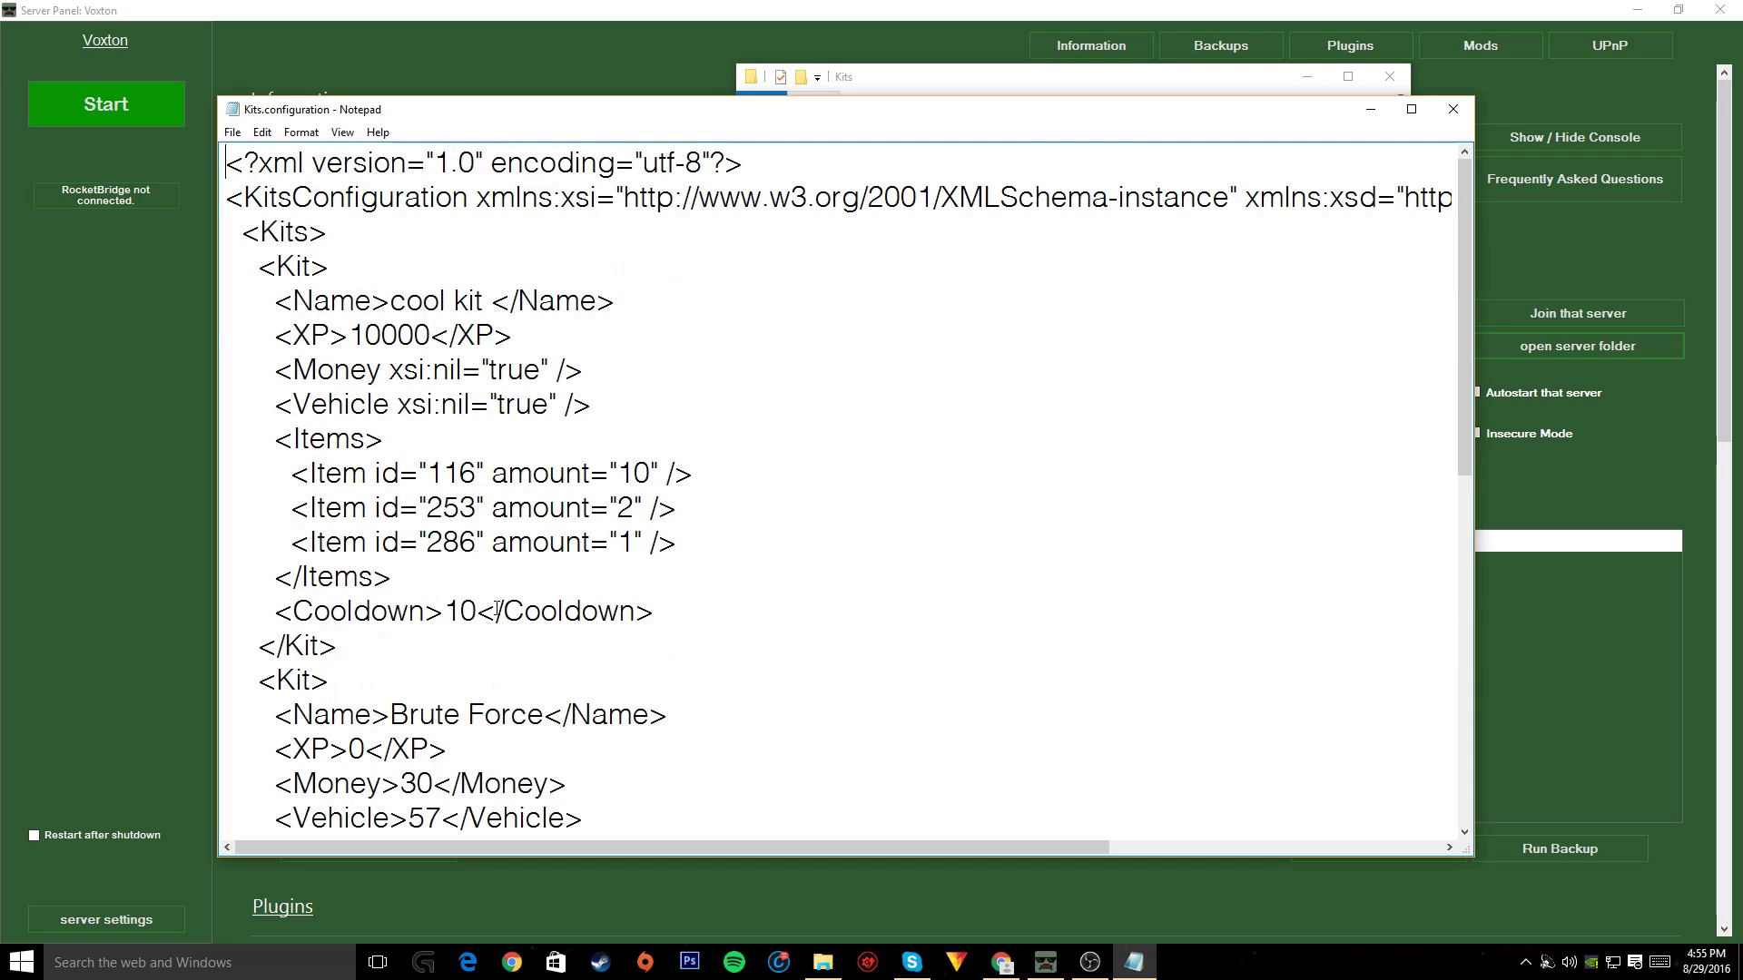
pyautogui.moveTo(448, 615); pyautogui.dragTo(500, 593)
pyautogui.press('BackSpace')
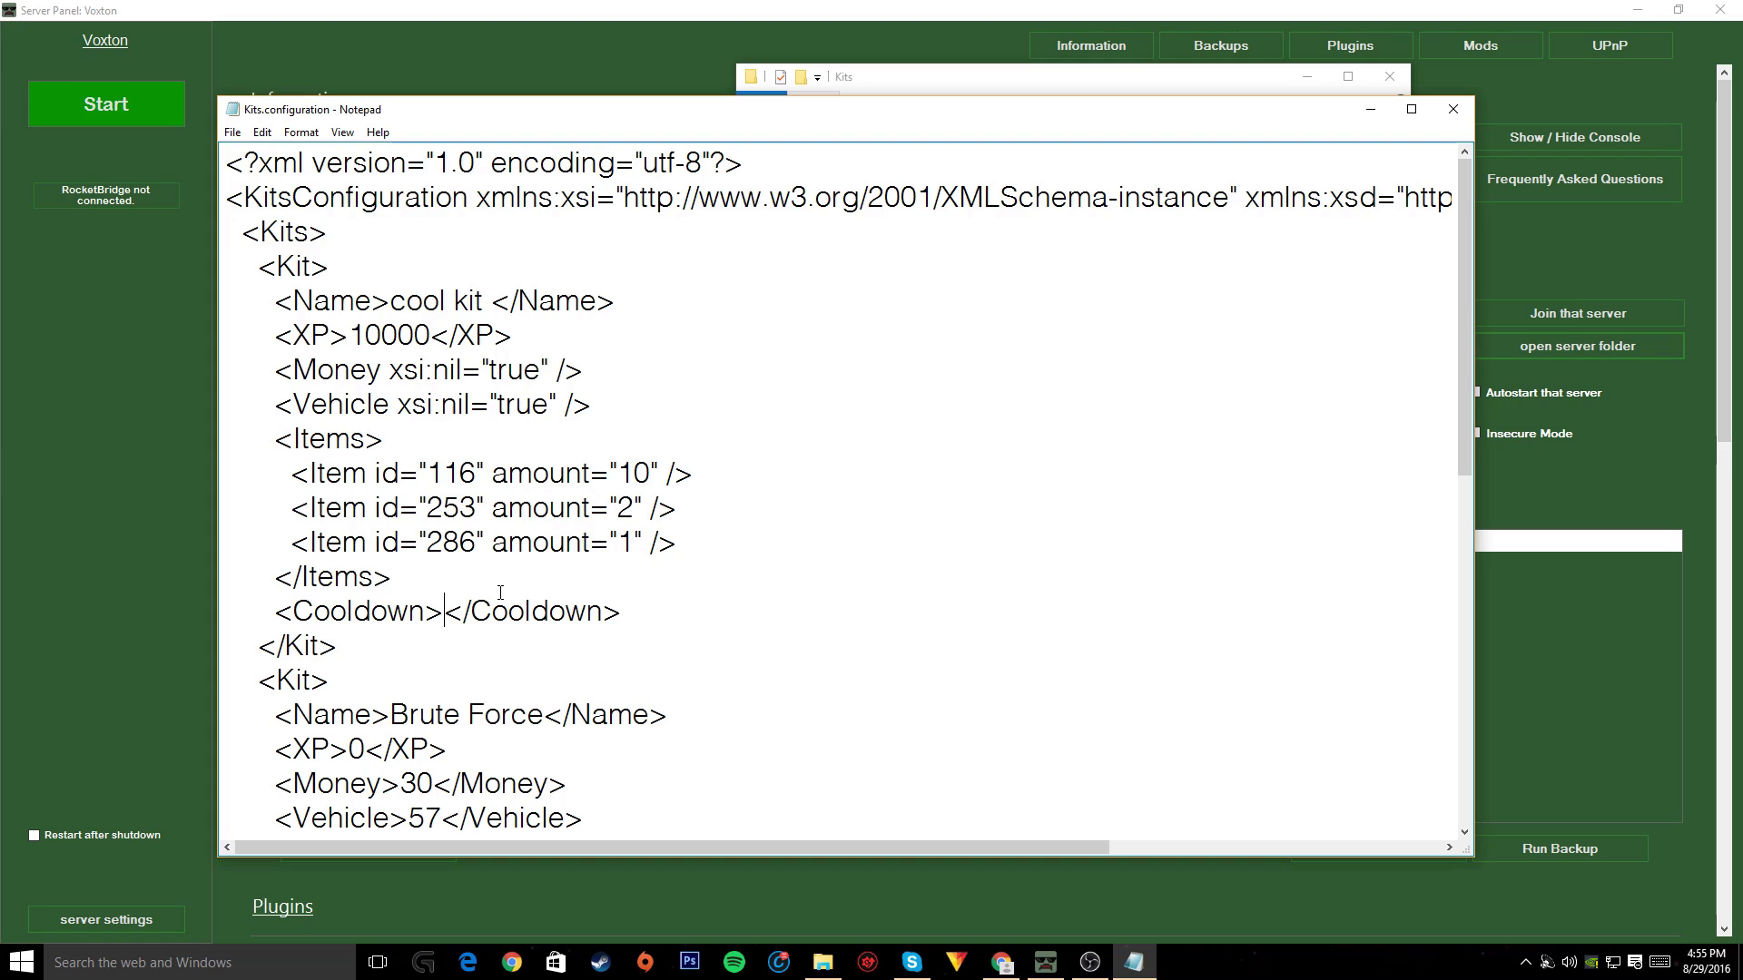
pyautogui.write('6000')
pyautogui.press('BackSpace')
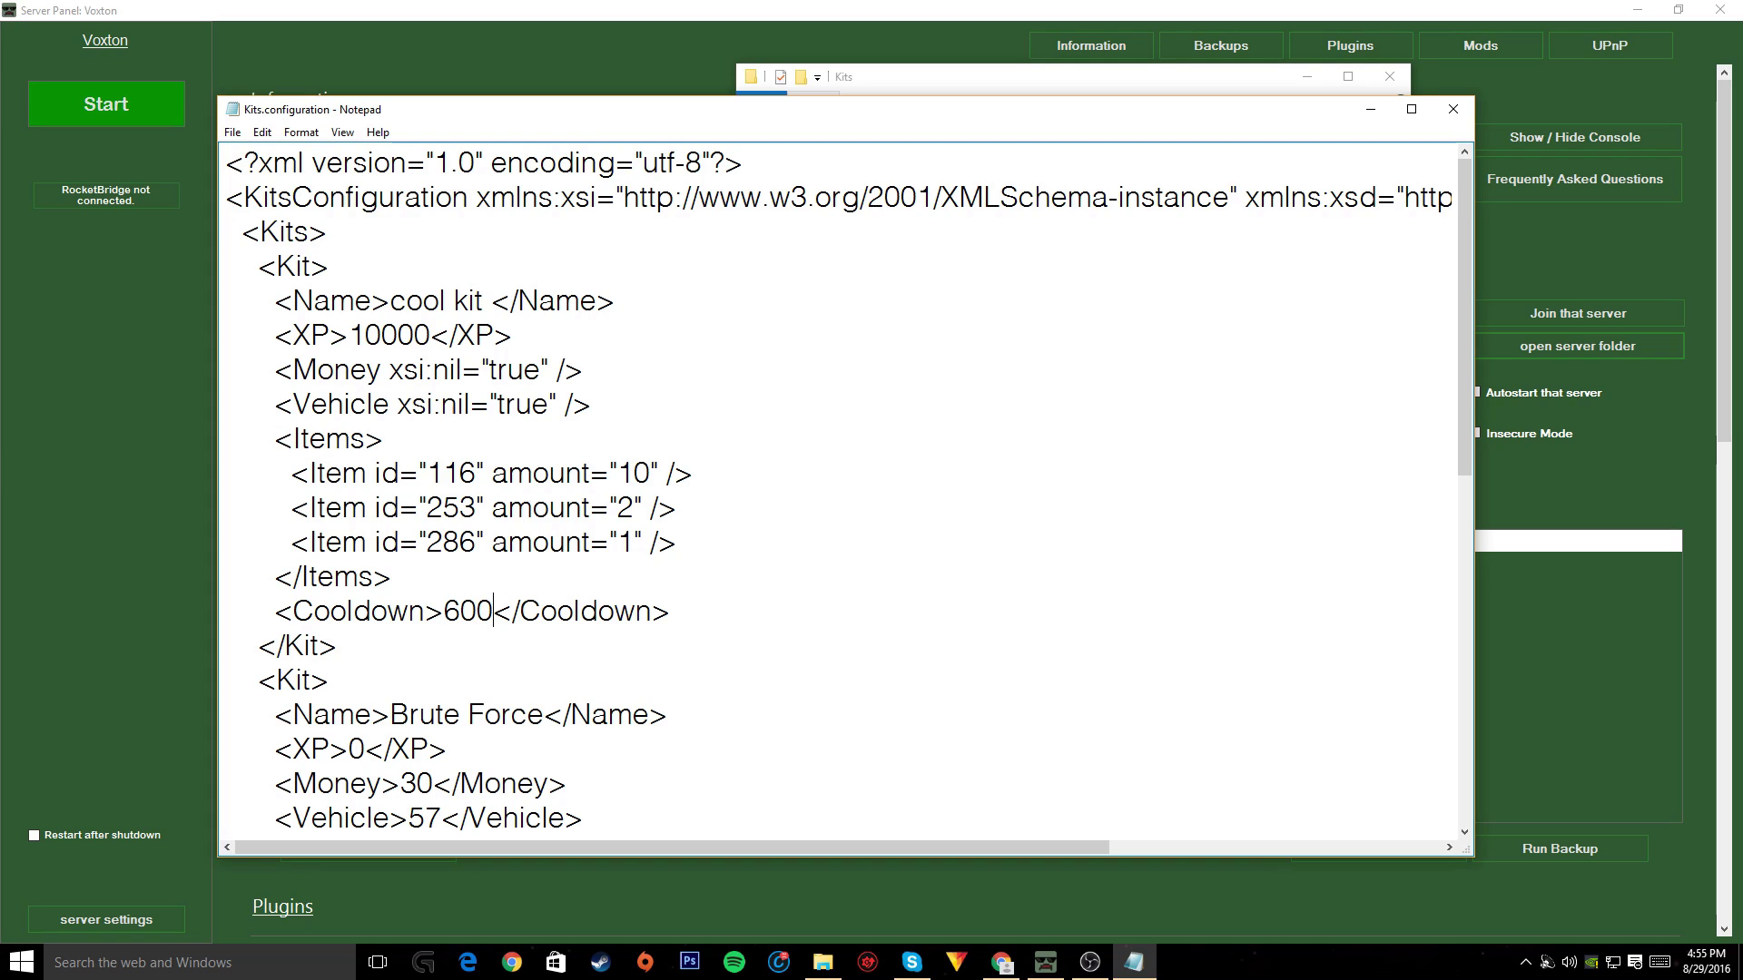
pyautogui.press('BackSpace')
pyautogui.press('BackSpace')
pyautogui.press('BackSpace')
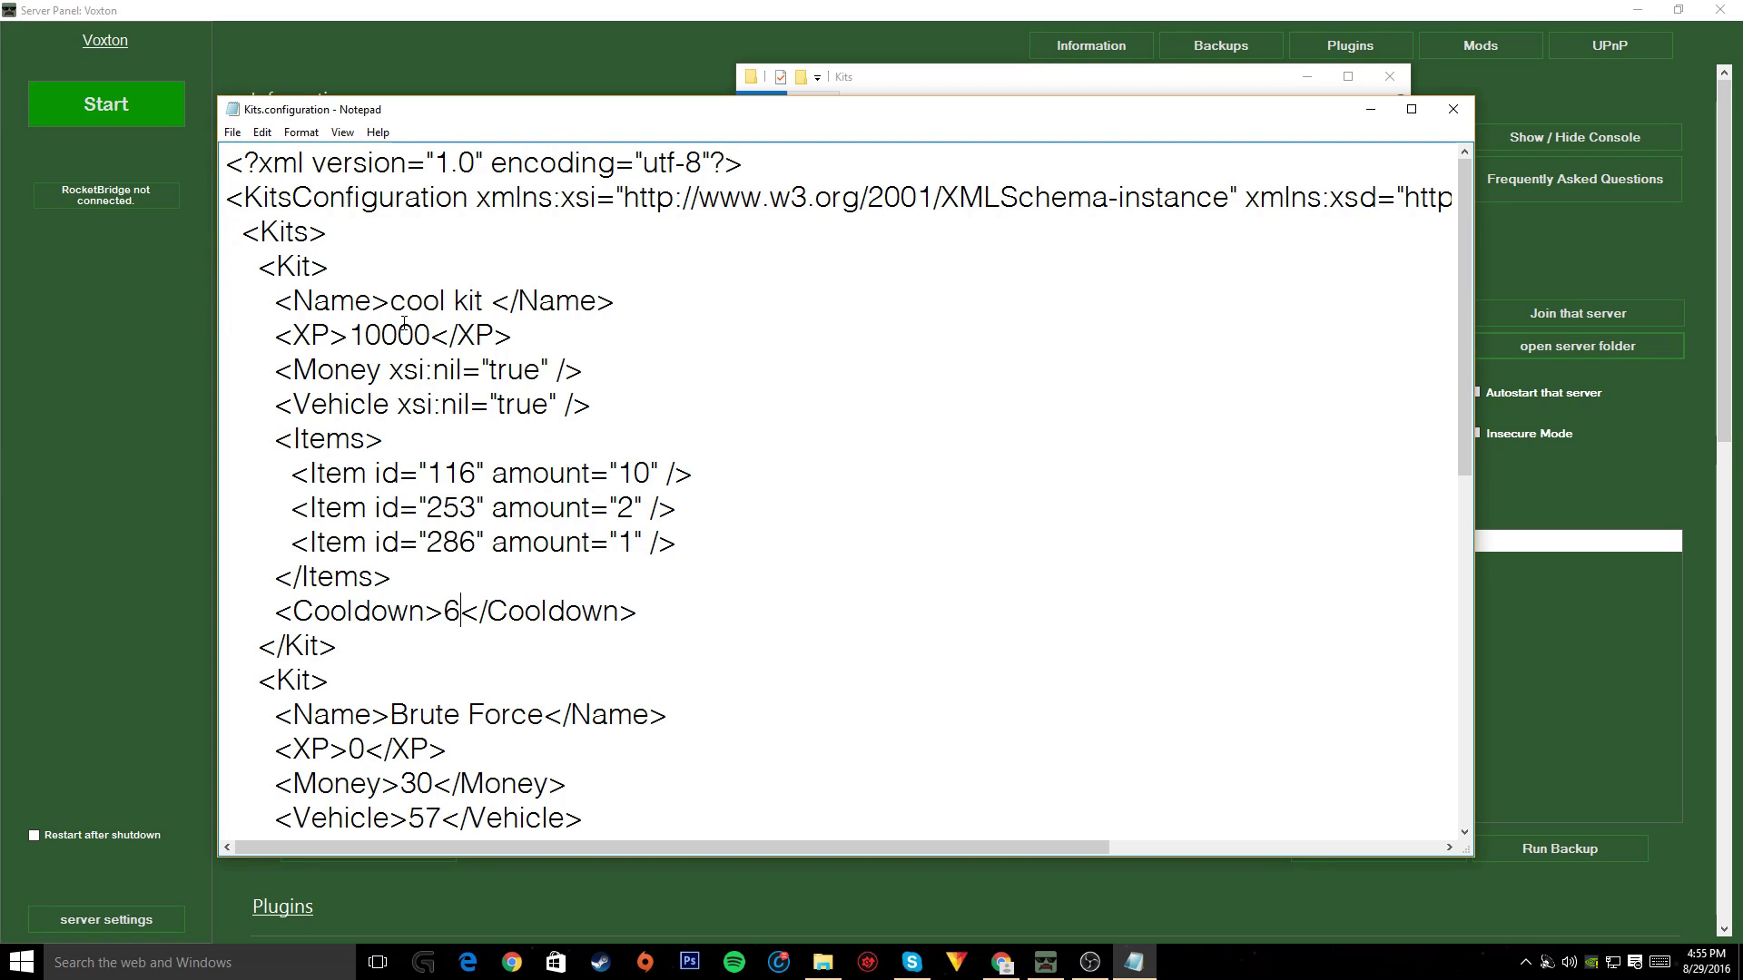
pyautogui.write('3000')
pyautogui.press('BackSpace')
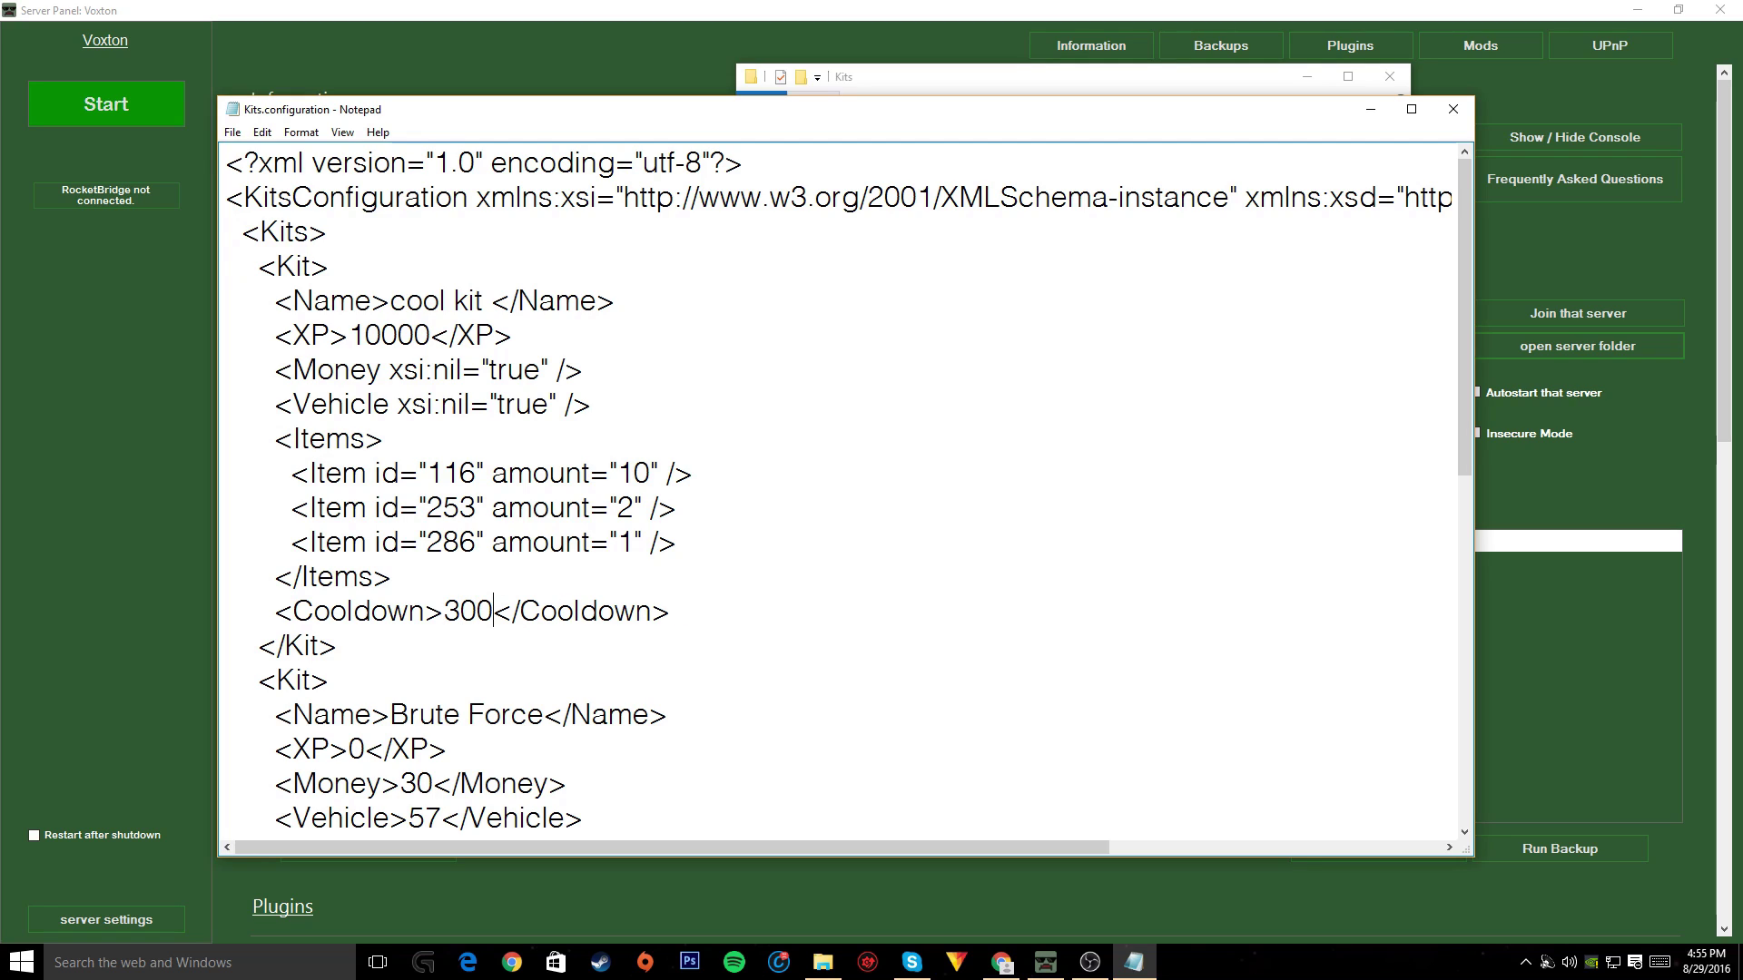
# Save Kits.configuration with the new cooldown and close Notepad
pyautogui.click(239, 138)
pyautogui.click(903, 451)
pyautogui.click(232, 132)
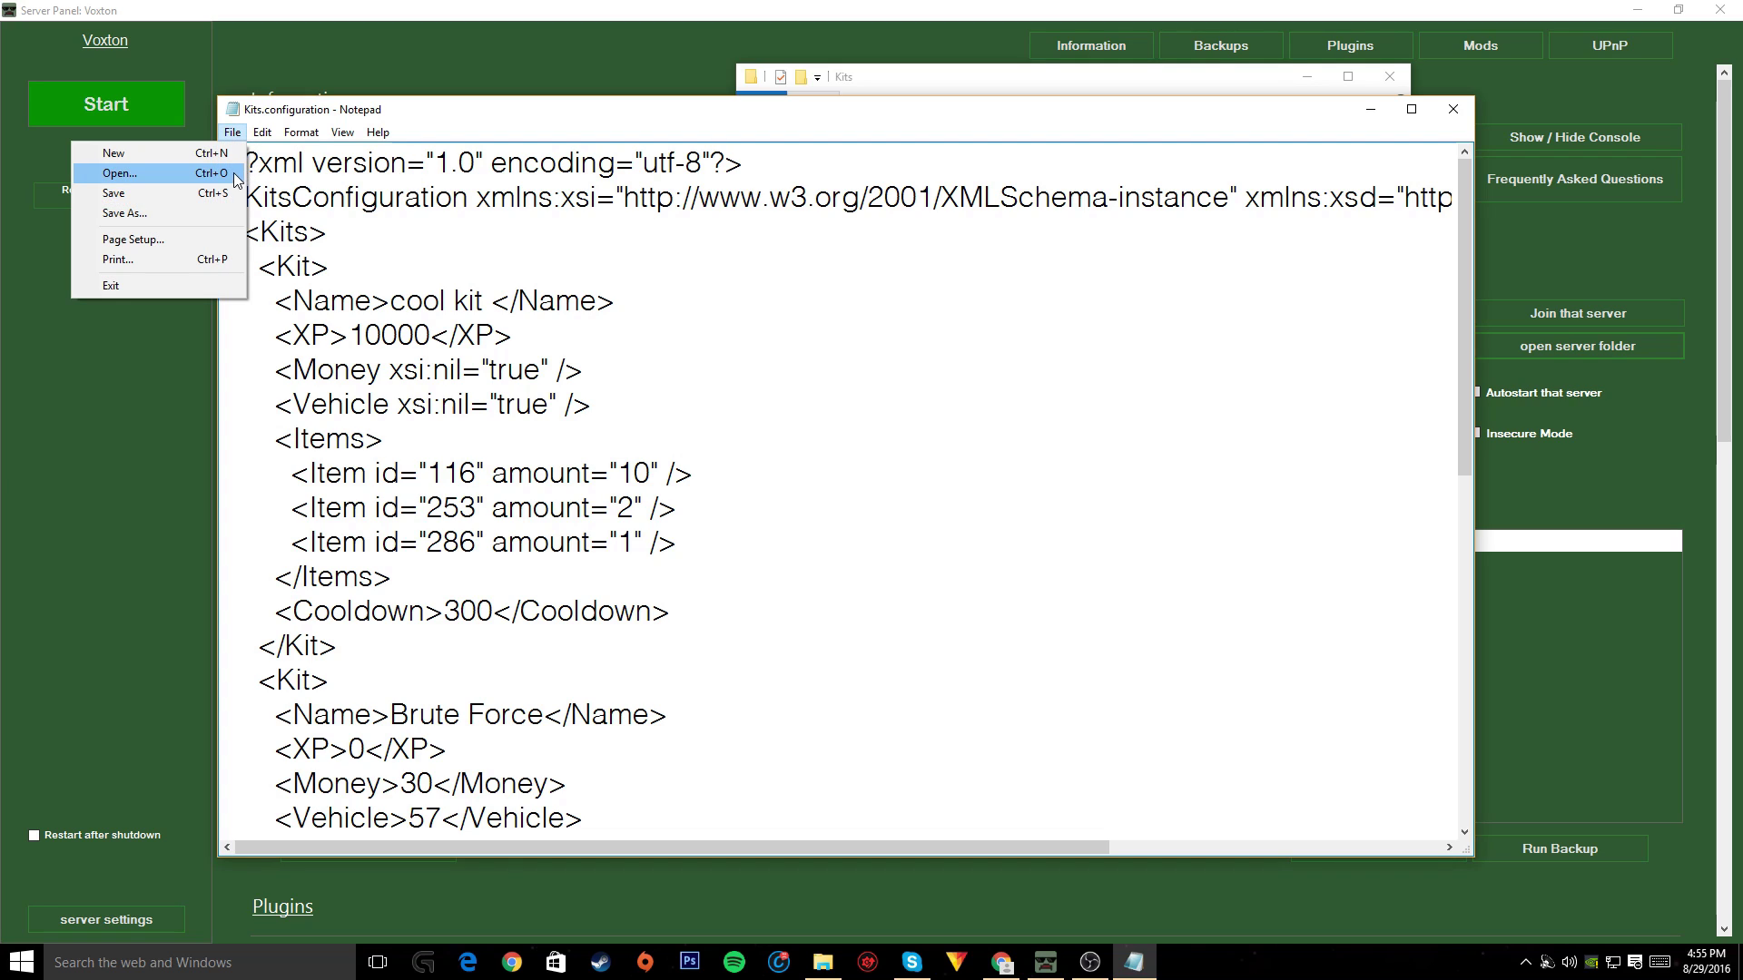
pyautogui.click(199, 194)
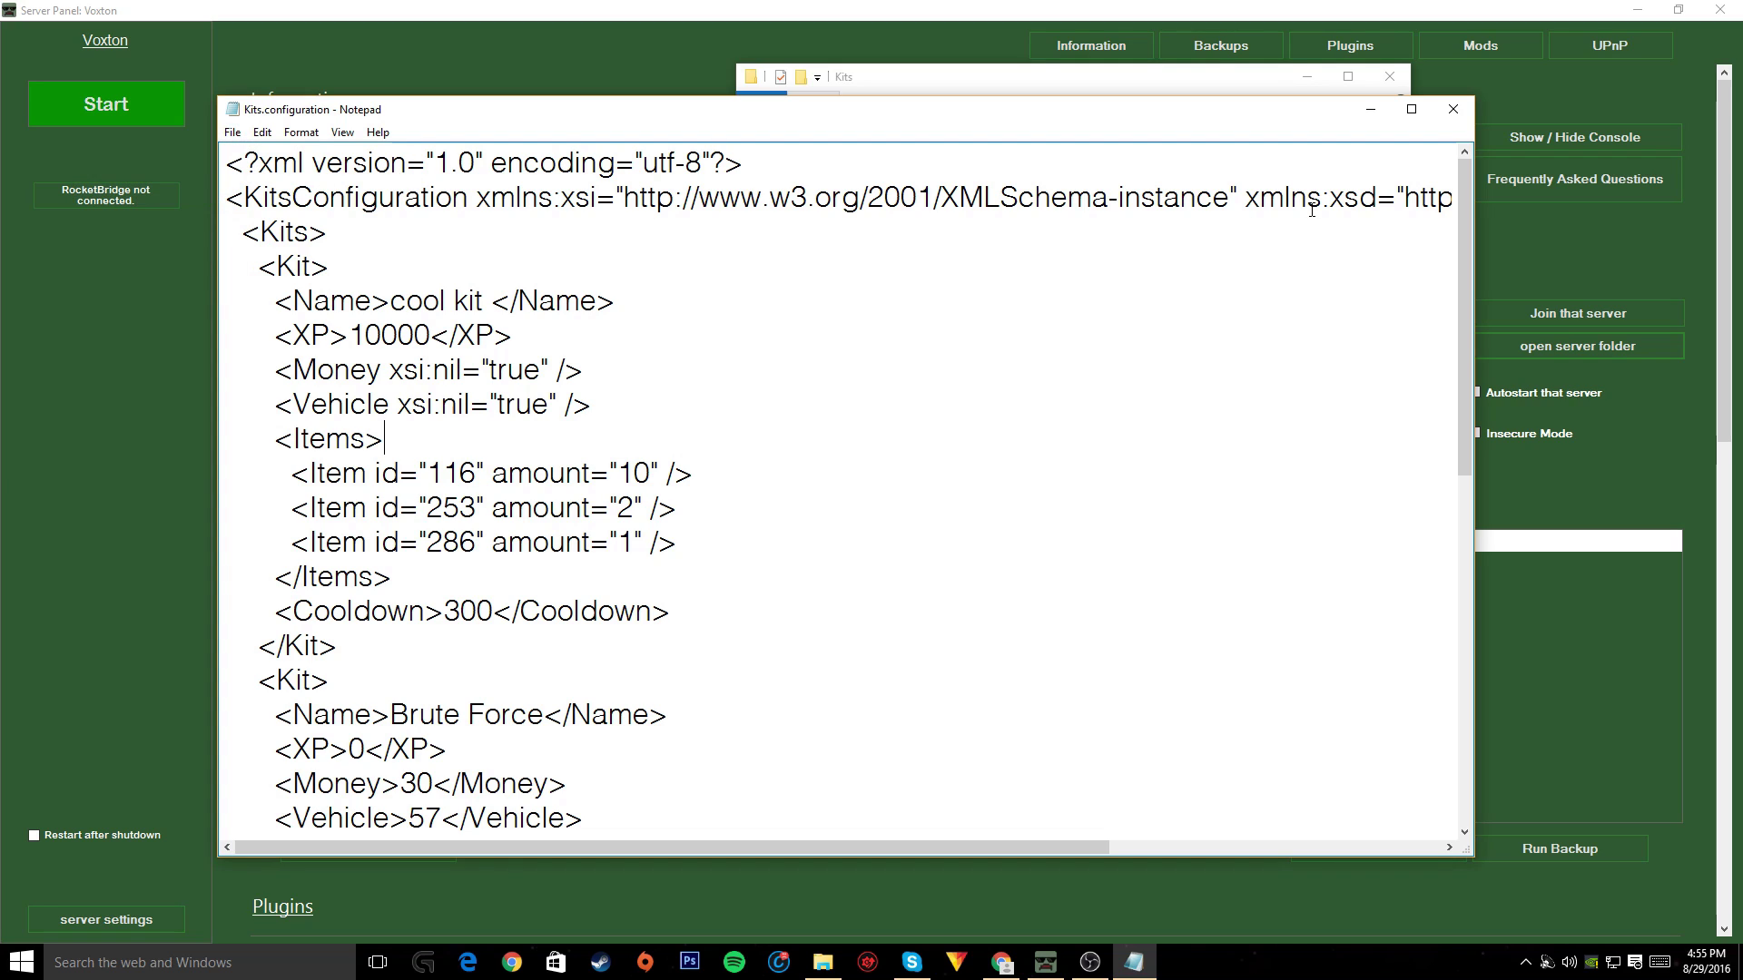
pyautogui.click(1452, 109)
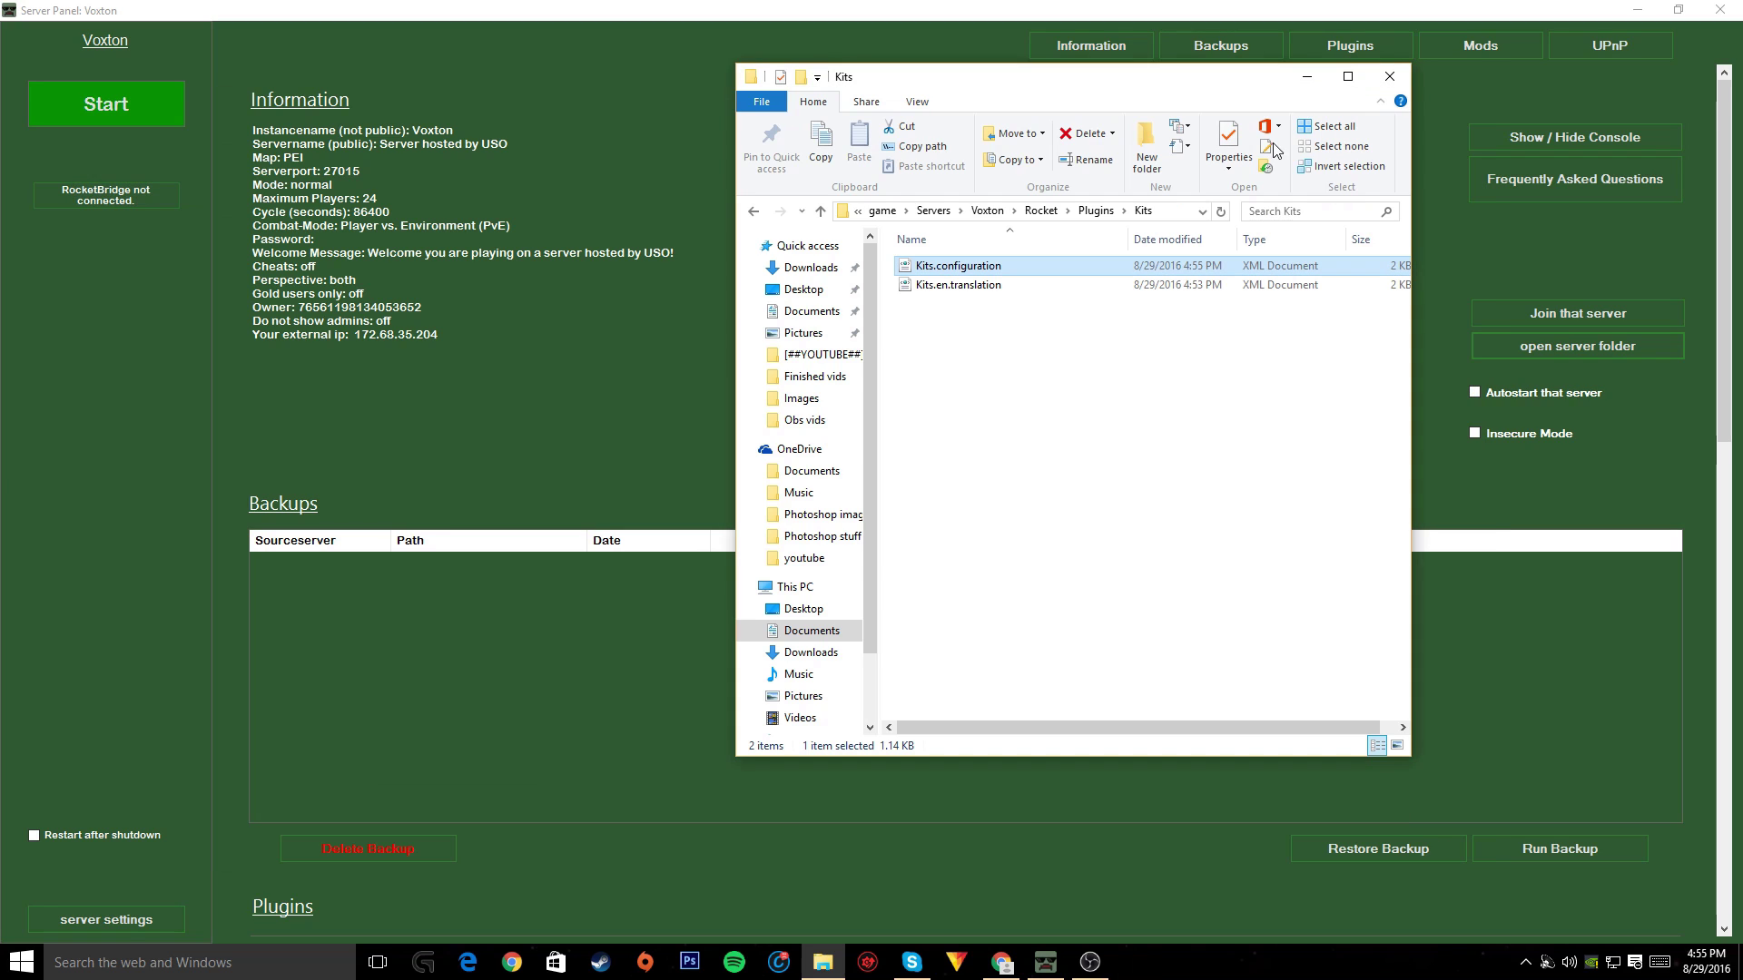
# Open RocketMod_TPA.configuration from the RocketMod_TPA folder inside Plugins in Notepad
pyautogui.click(753, 211)
pyautogui.doubleClick(962, 285)
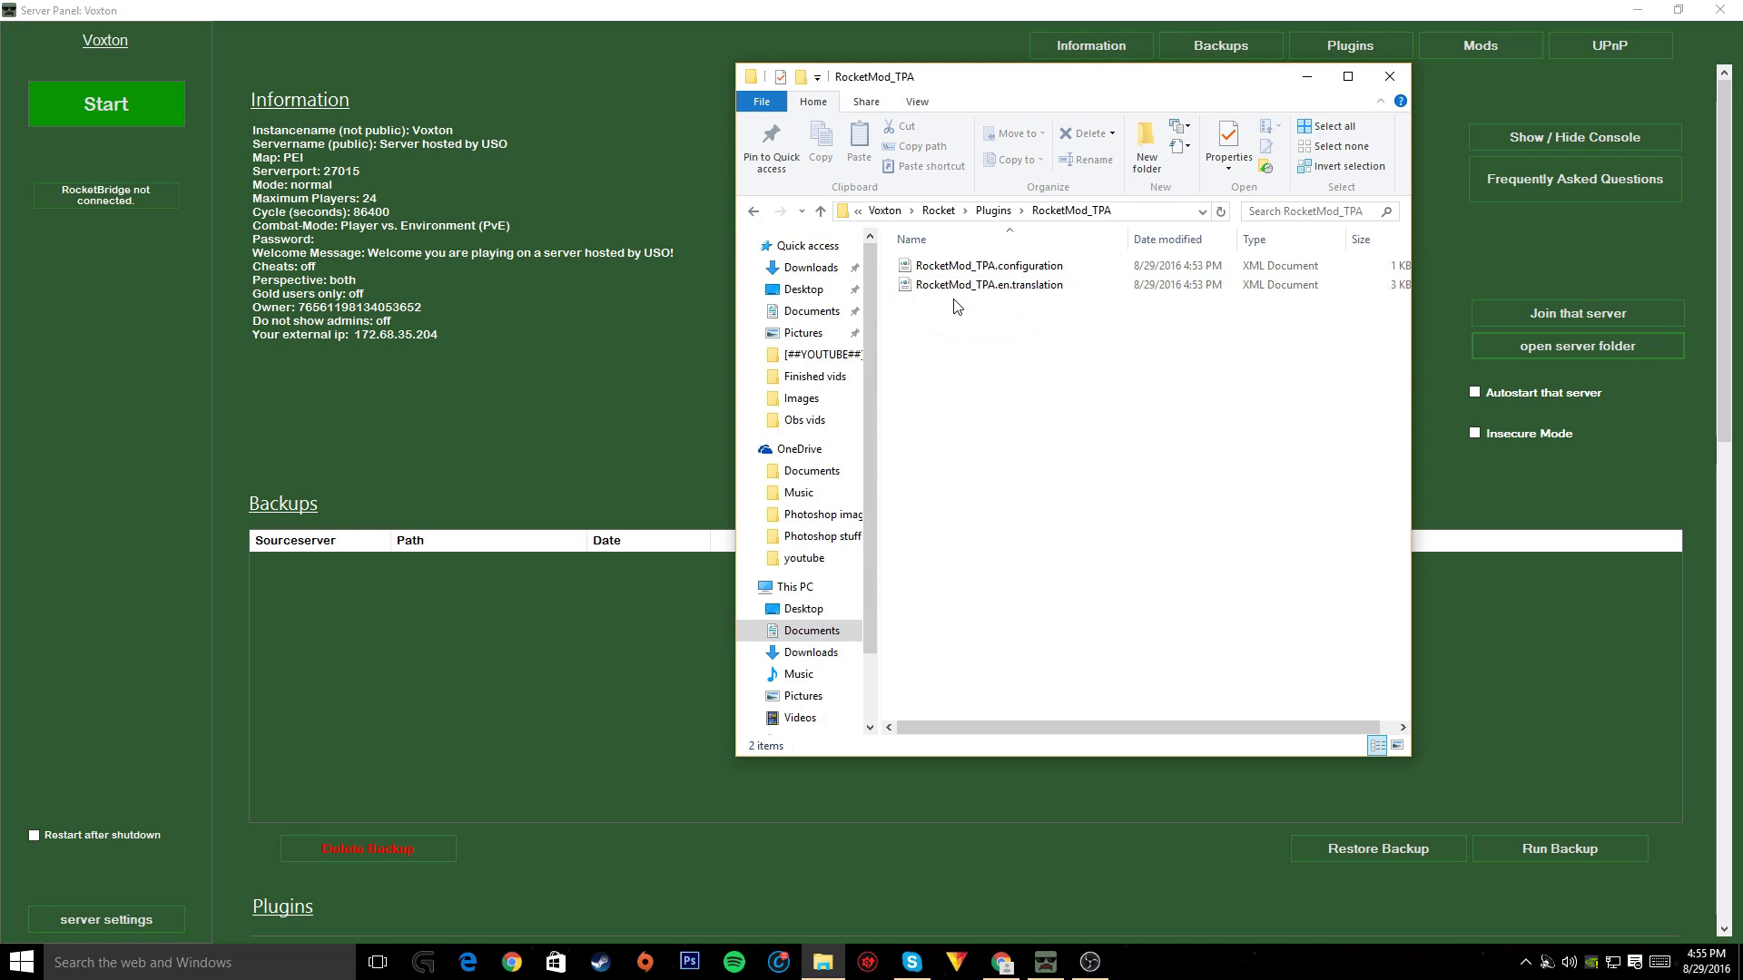
pyautogui.rightClick(975, 268)
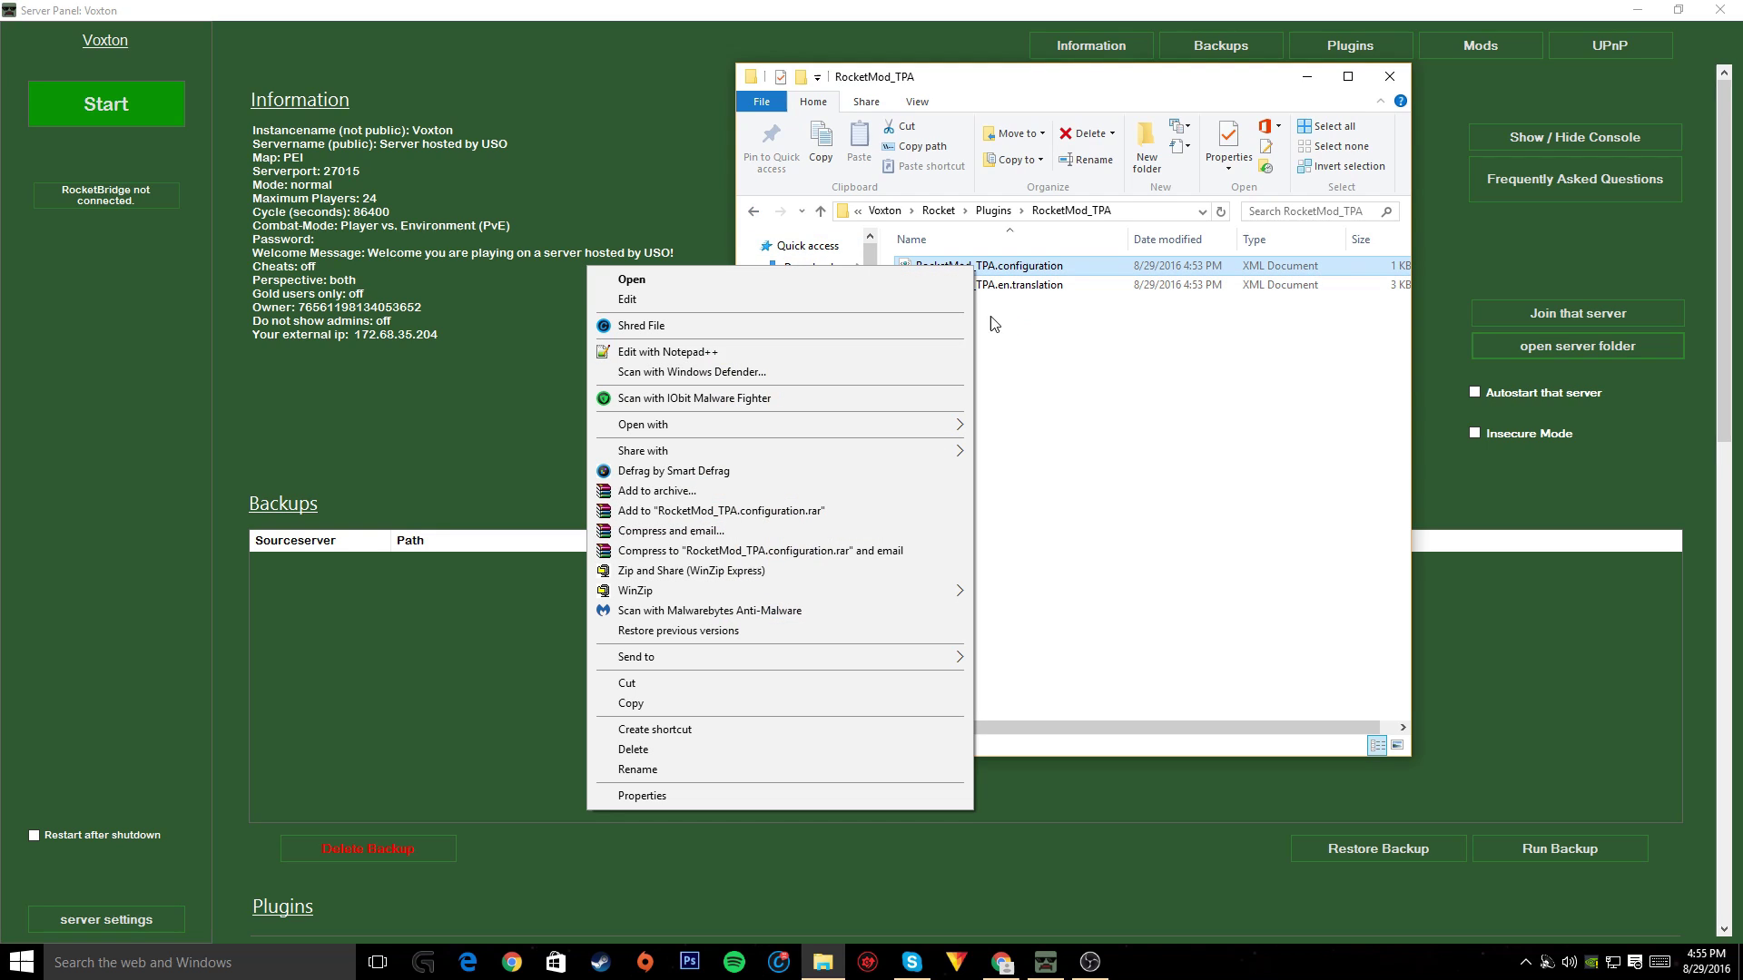
pyautogui.click(1066, 358)
pyautogui.click(951, 270)
pyautogui.doubleClick(951, 270)
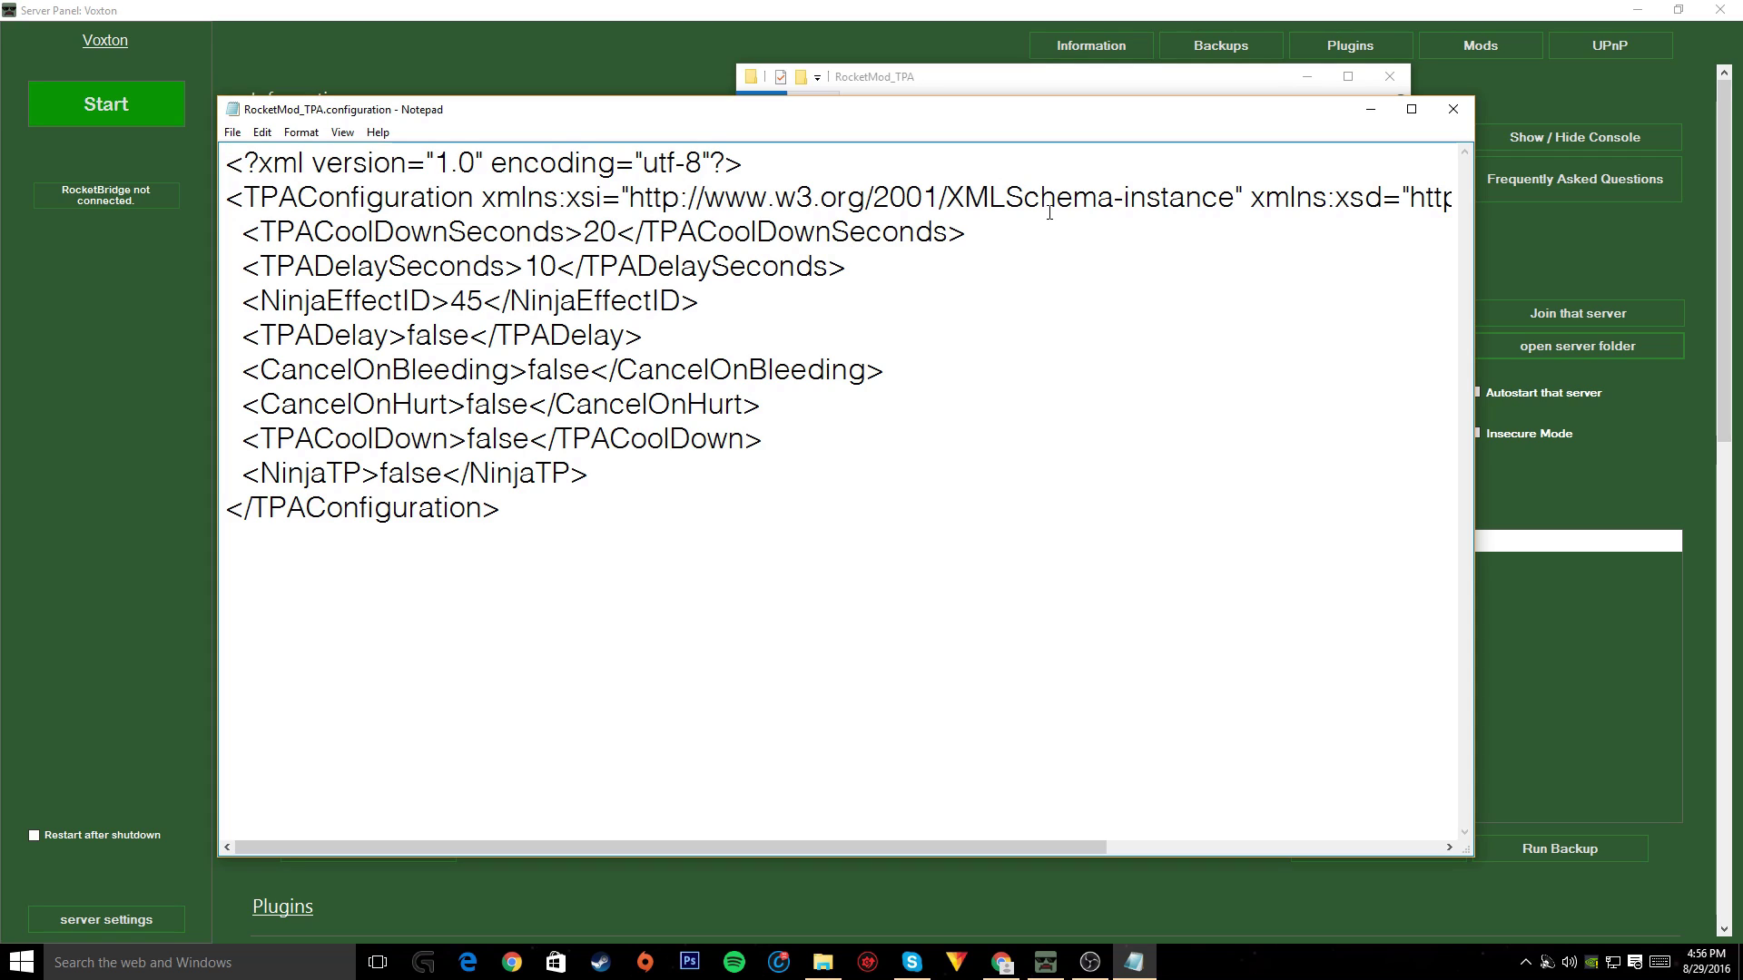
# Set TPACoolDownSeconds to 60 and TPADelaySeconds to 5 in the TPA configuration
pyautogui.press('BackSpace')
pyautogui.press('BackSpace')
pyautogui.write('60')
pyautogui.click(550, 254)
pyautogui.press('BackSpace')
pyautogui.press('BackSpace')
pyautogui.write('5')
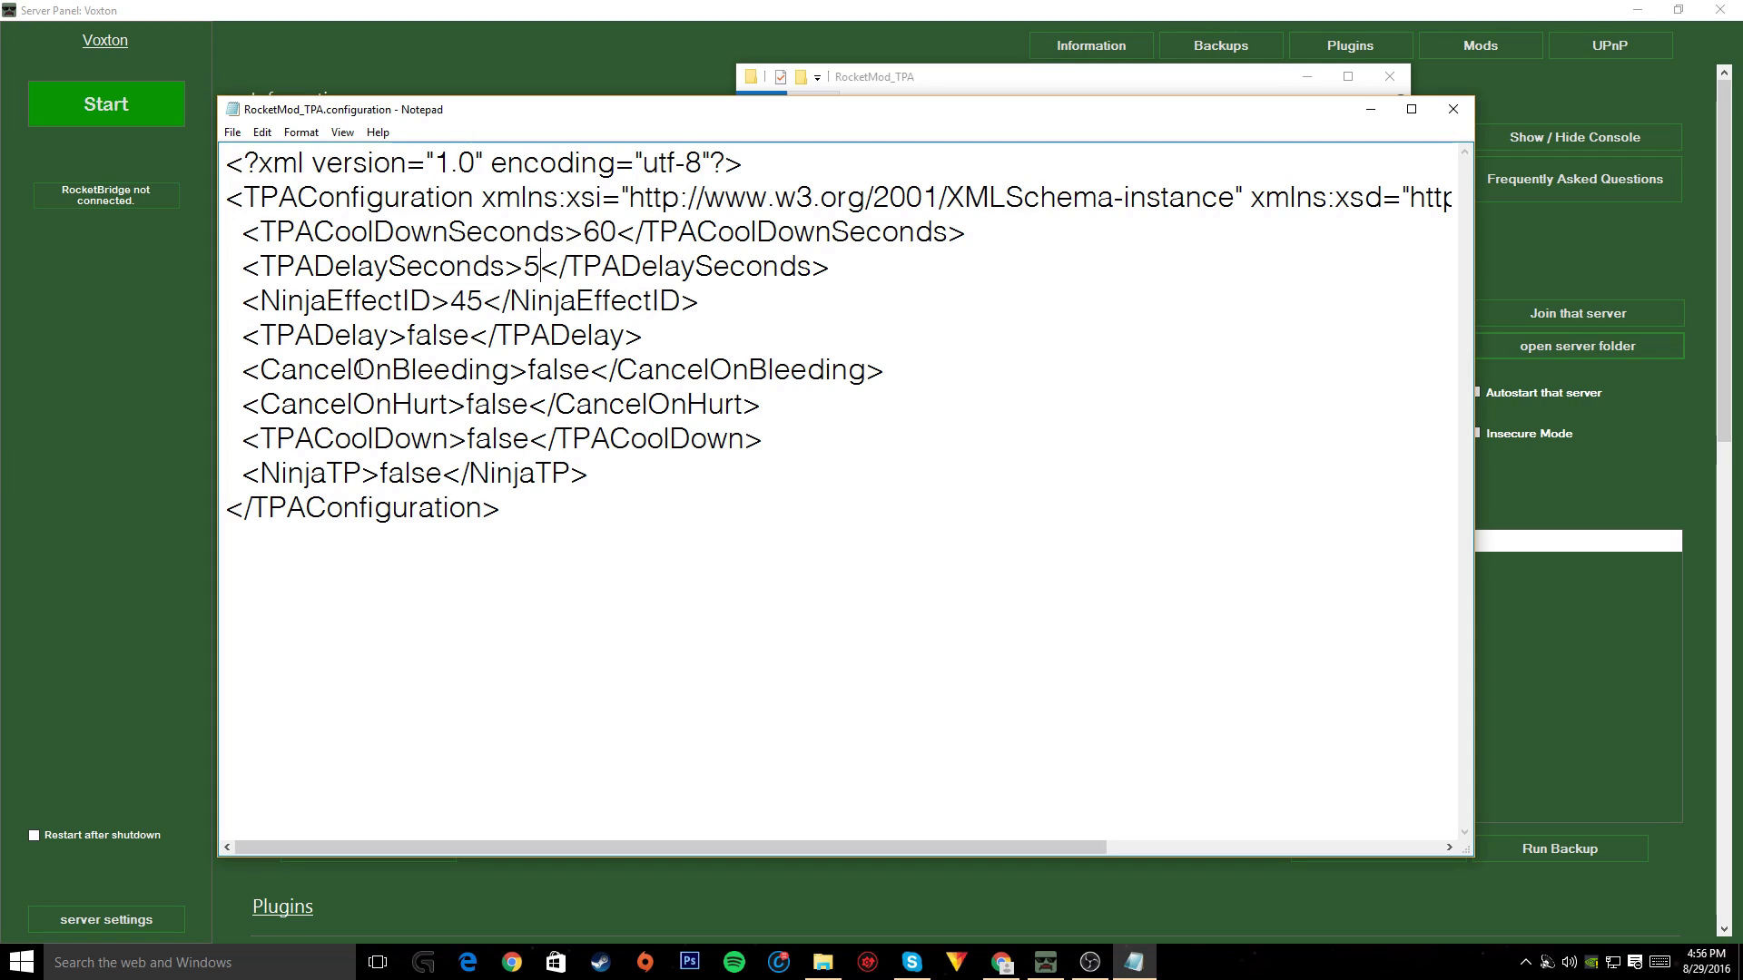
# Save and close RocketMod_TPA.configuration, and go back to the Plugins folder
pyautogui.click(232, 131)
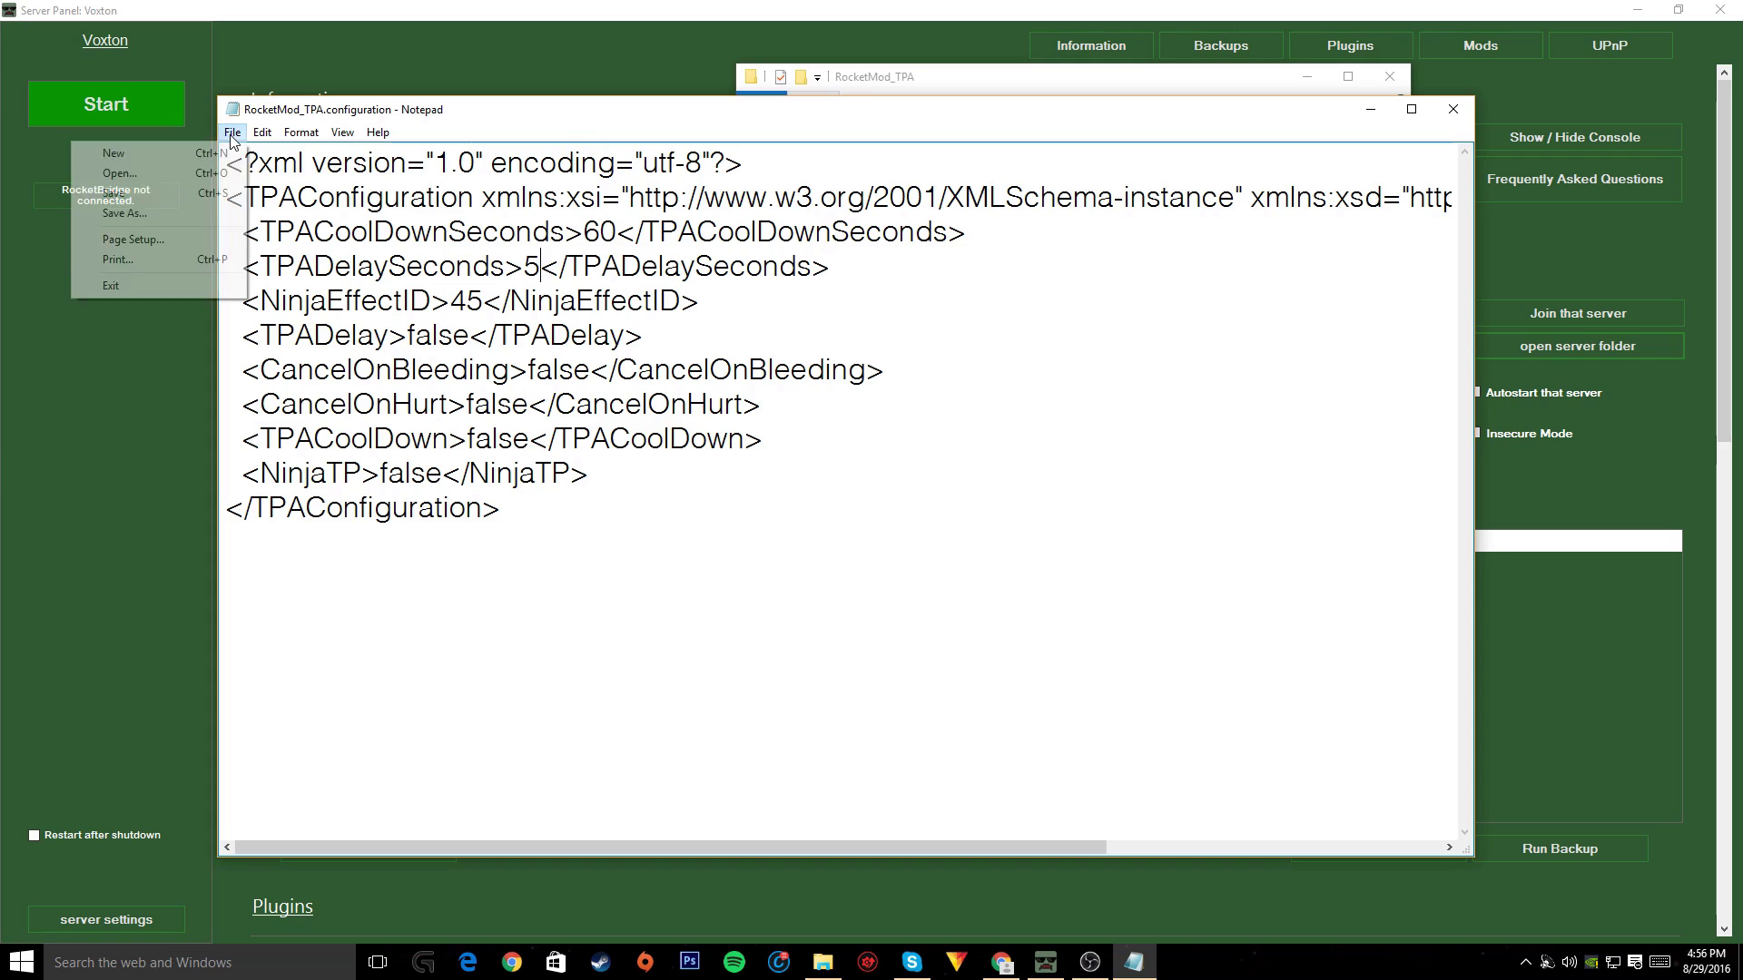
pyautogui.click(179, 193)
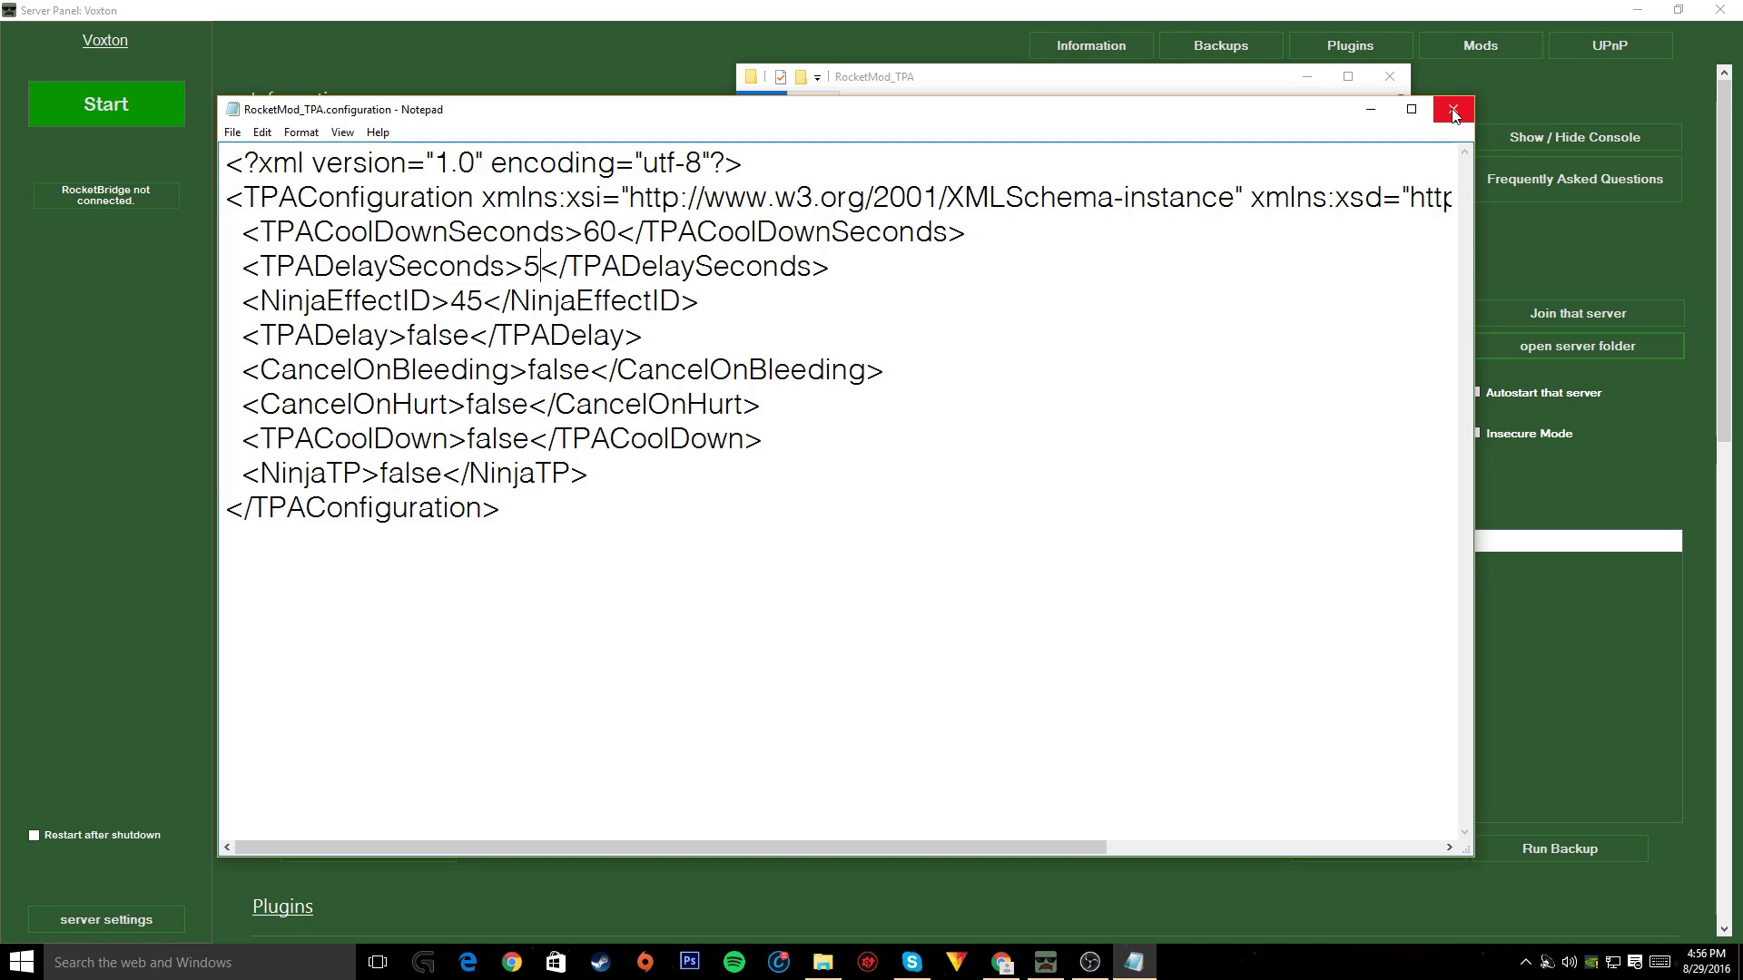
pyautogui.click(1452, 110)
pyautogui.click(753, 211)
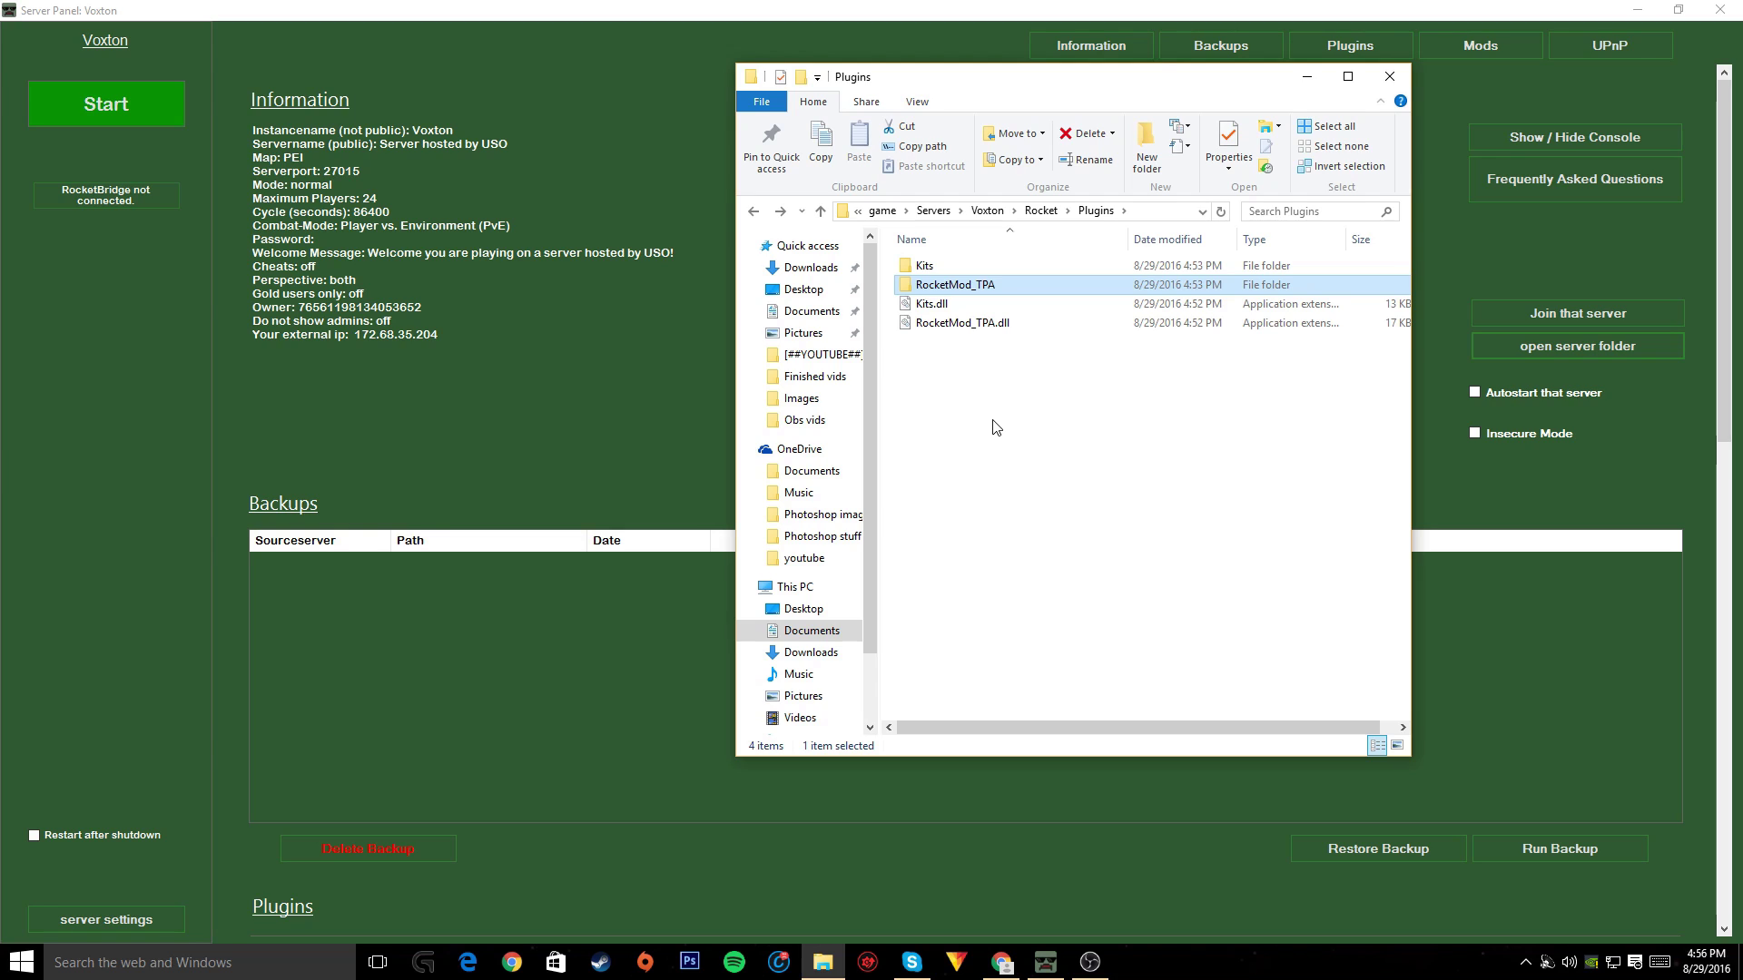
# Open Permissions.config from the server's Rocket folder in Notepad
pyautogui.click(752, 212)
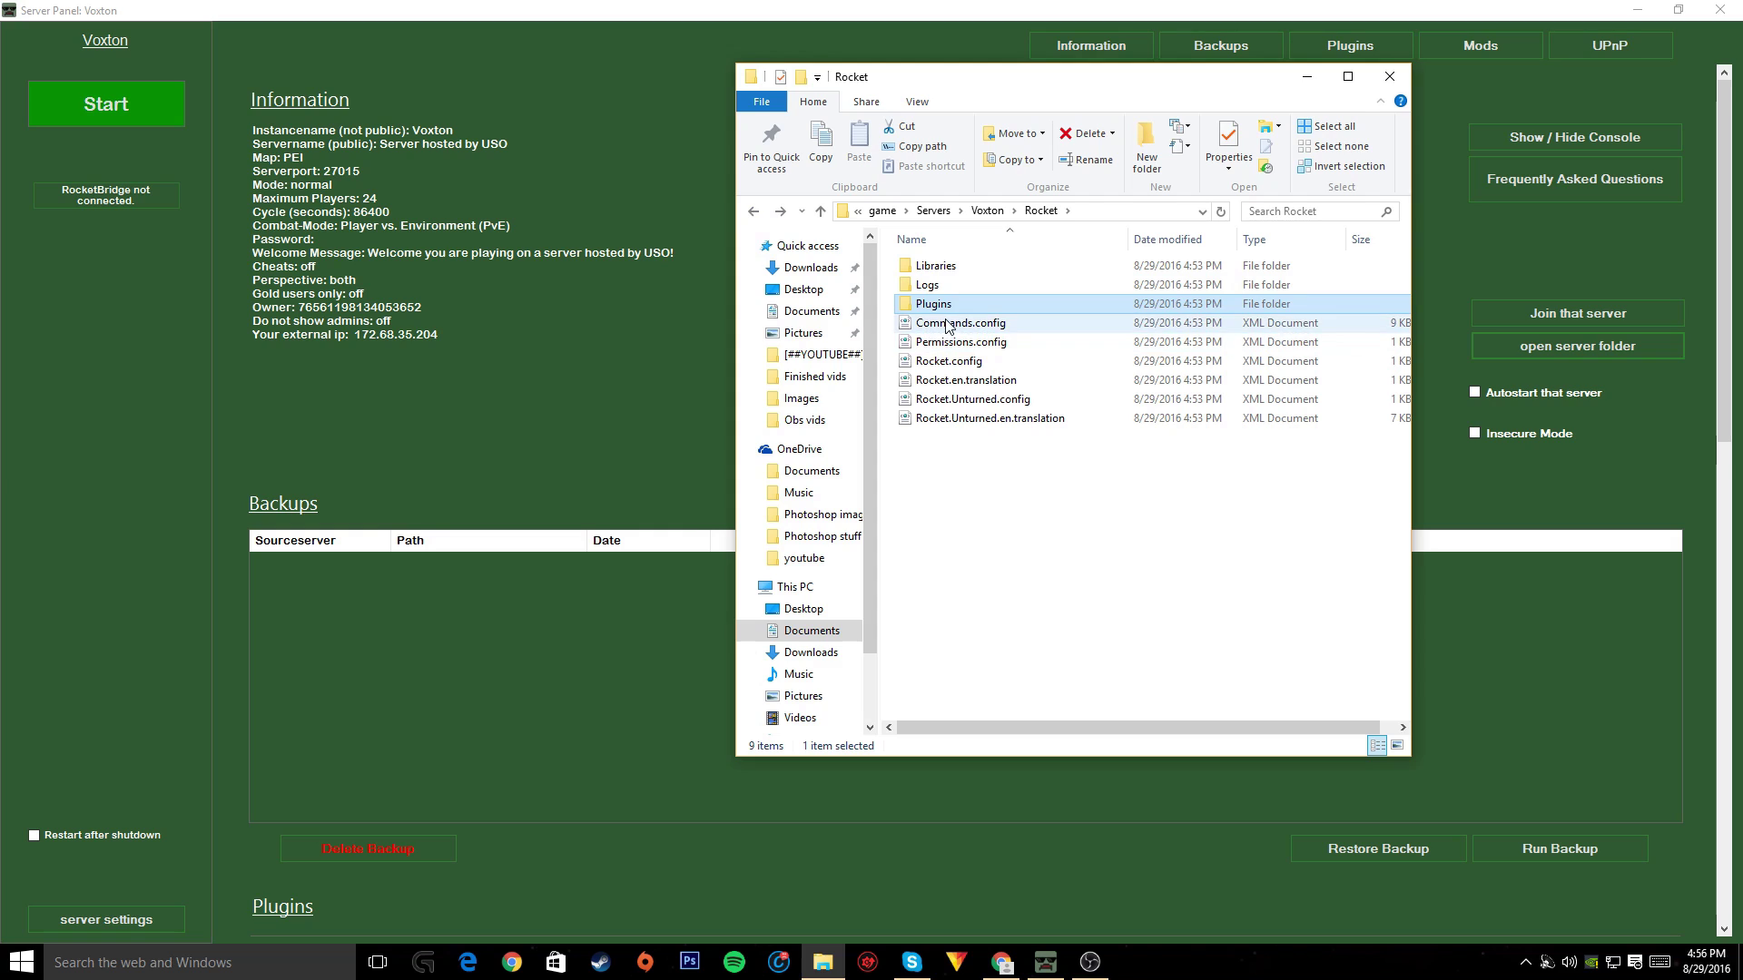
pyautogui.click(941, 343)
pyautogui.rightClick(935, 342)
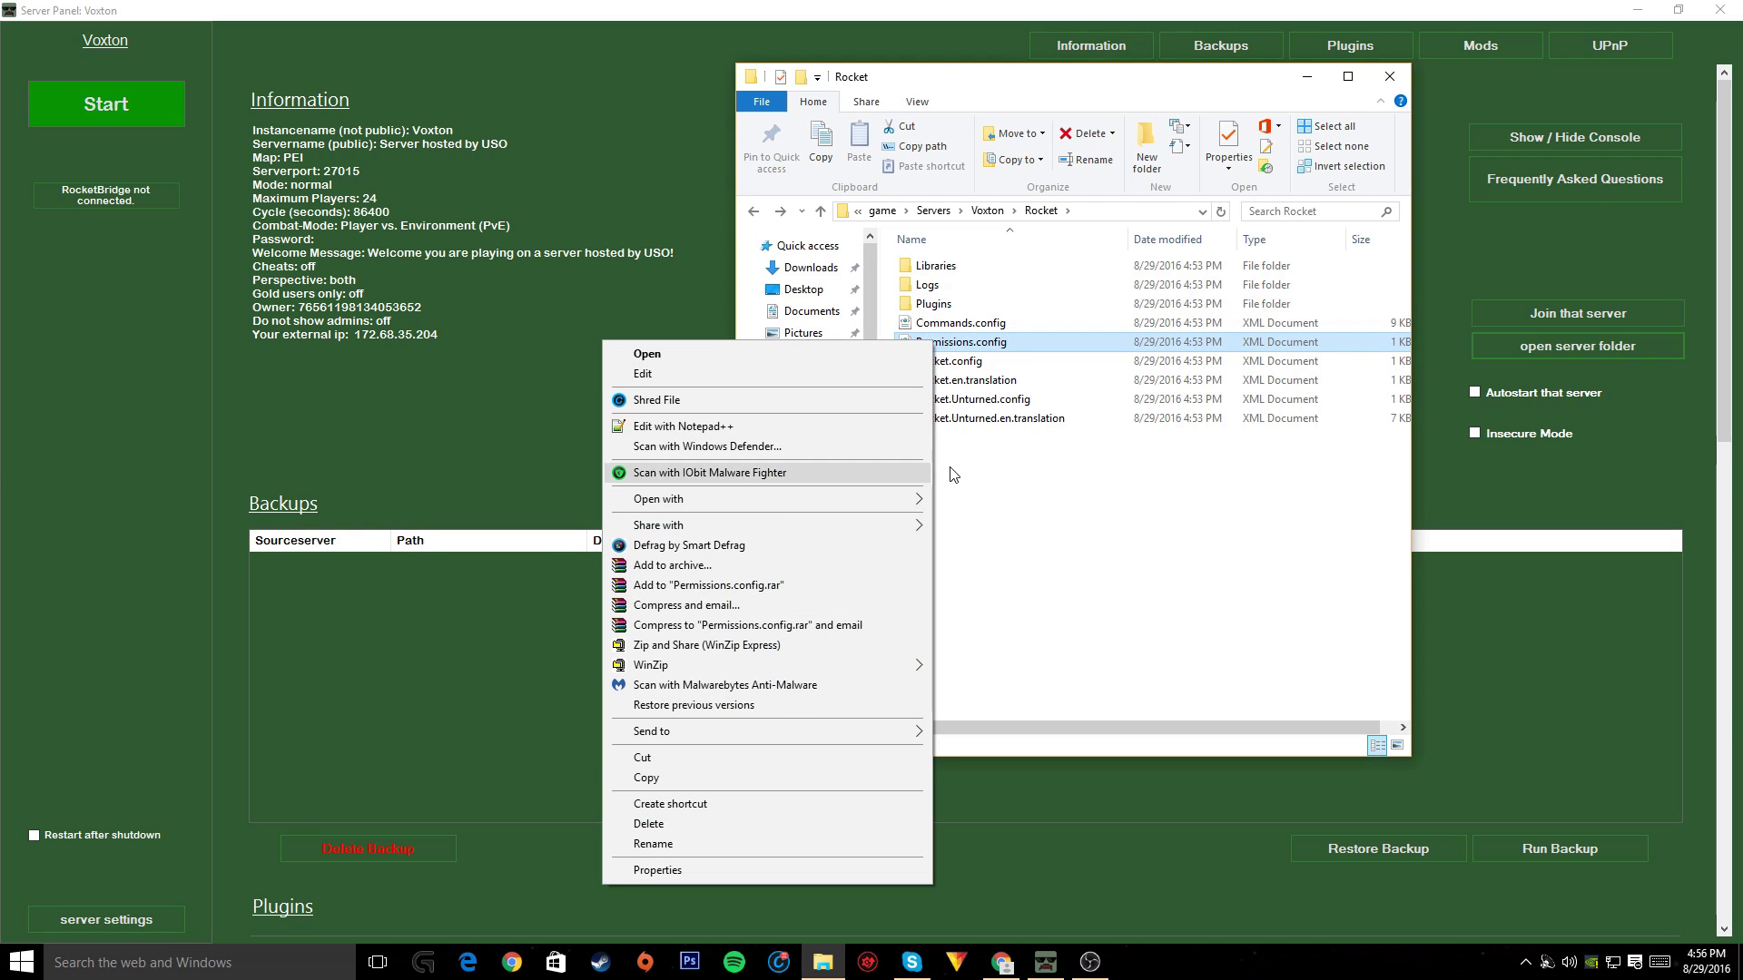
pyautogui.click(1037, 447)
pyautogui.doubleClick(948, 342)
# Look through the default and vip groups and their permission entries in Permissions.config
pyautogui.scroll(-3, 856, 427)
pyautogui.scroll(3, 856, 429)
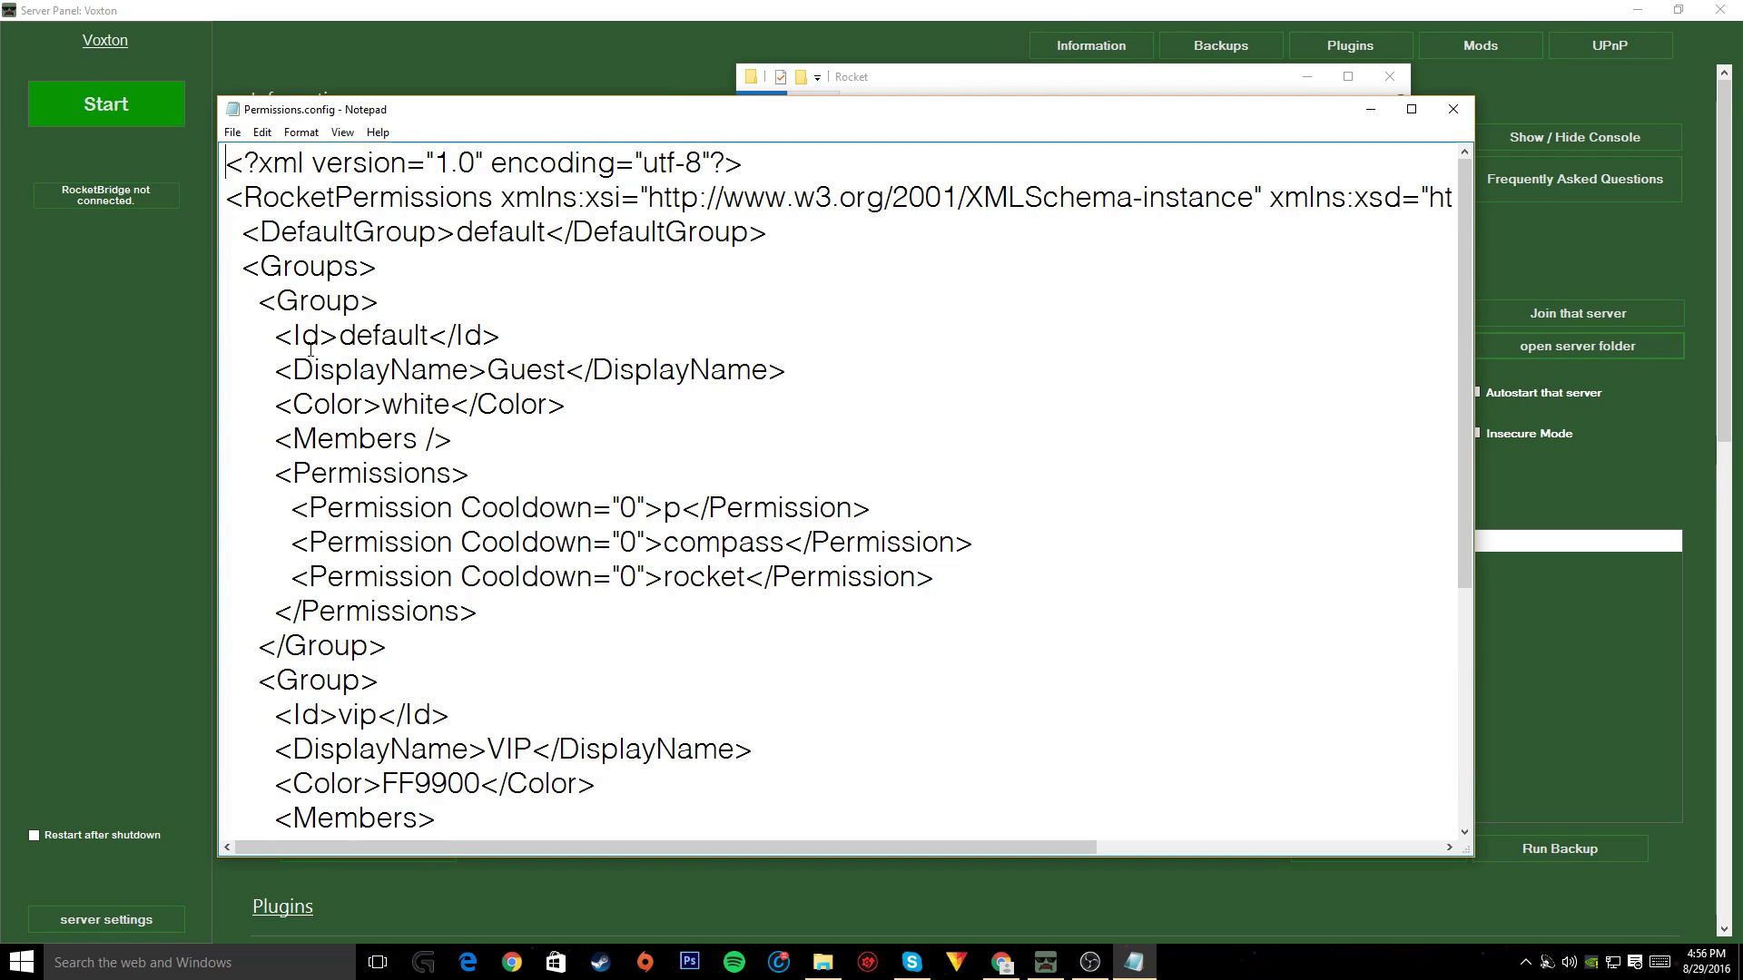
pyautogui.moveTo(262, 312); pyautogui.dragTo(309, 313)
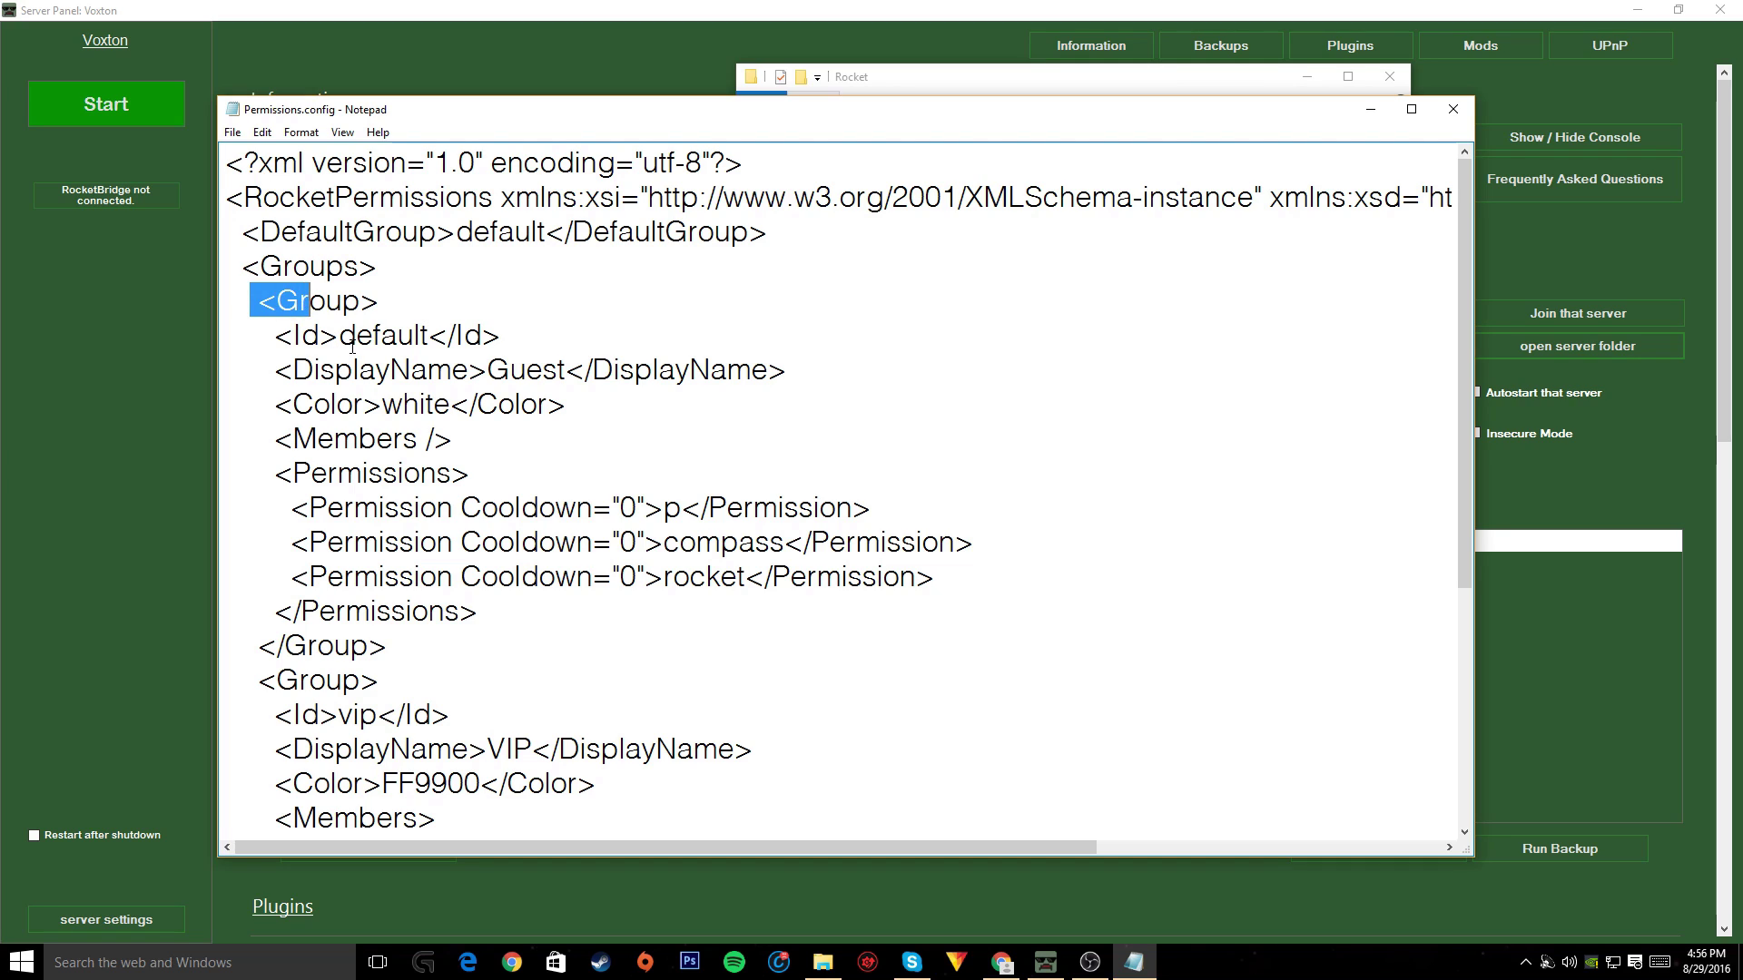
pyautogui.click(355, 335)
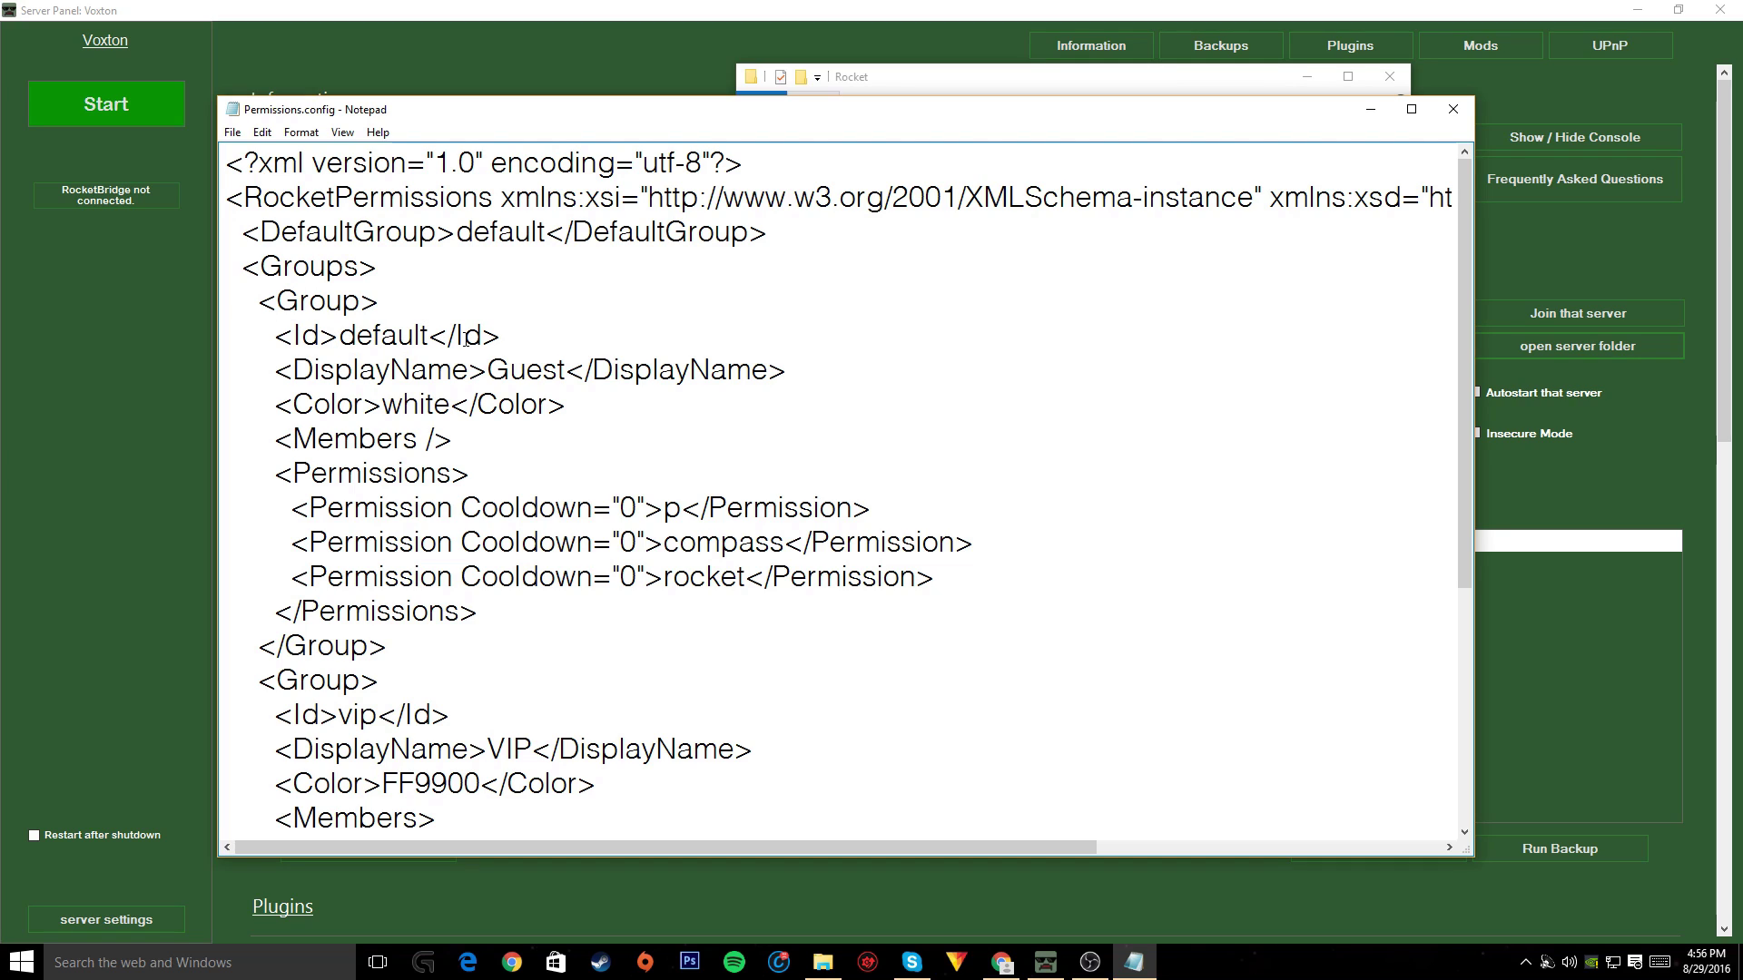
pyautogui.scroll(-3, 499, 438)
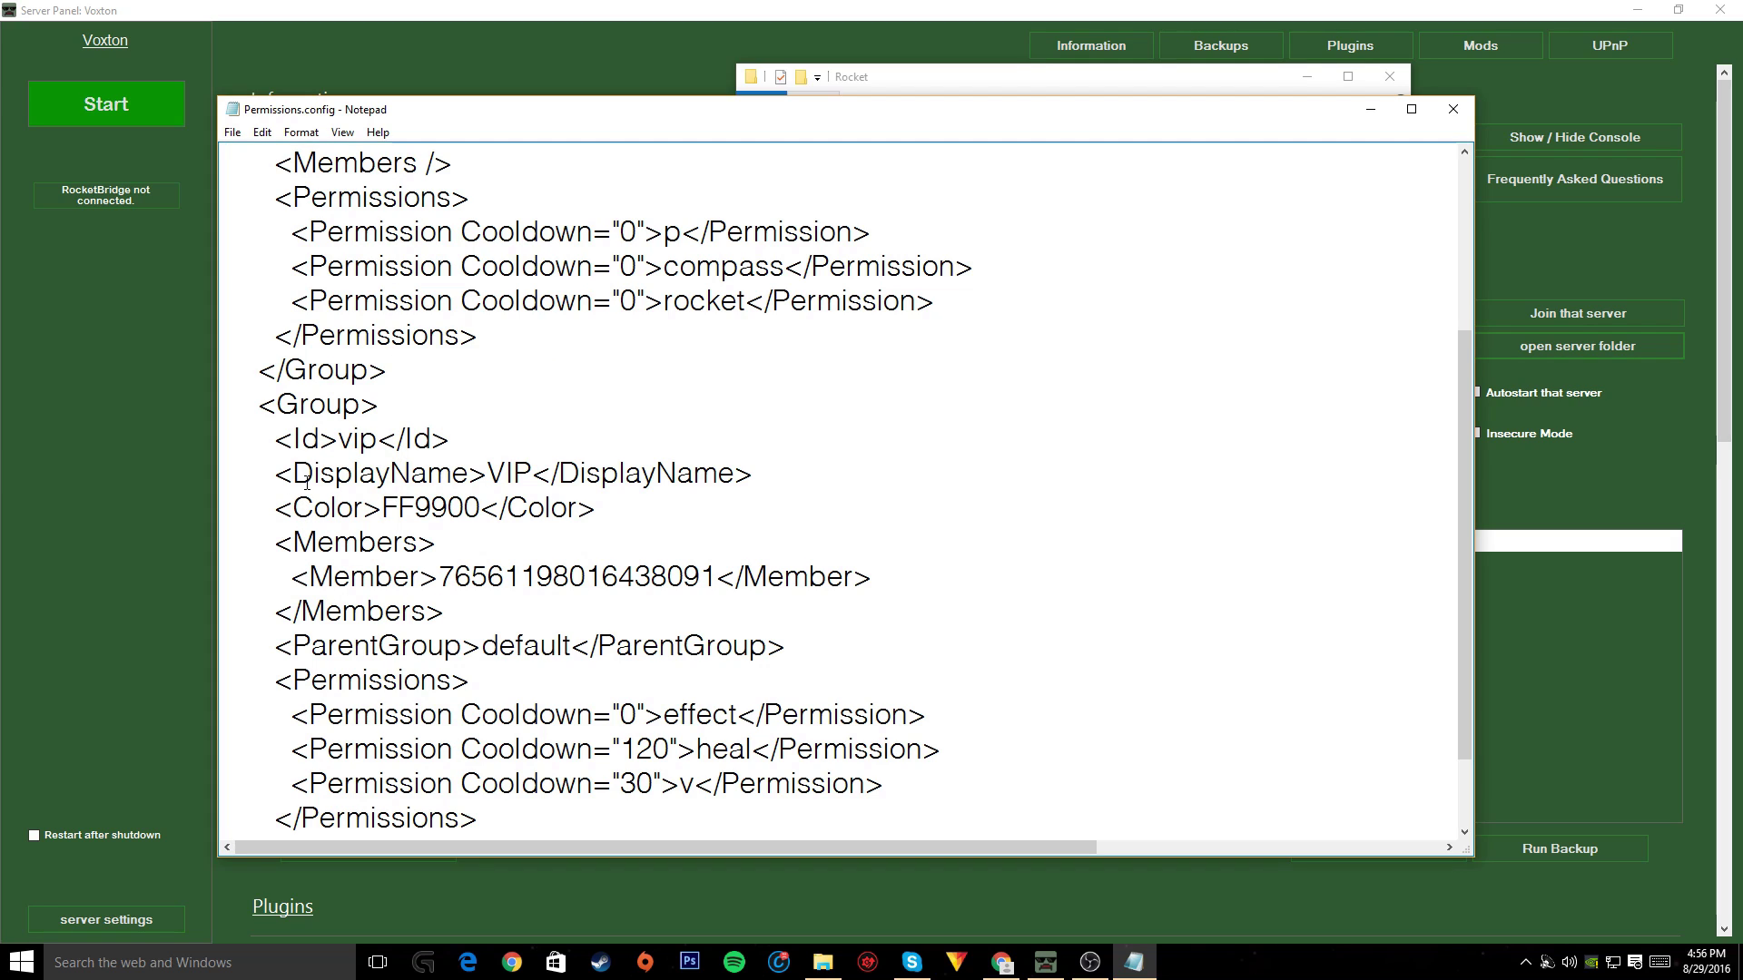
pyautogui.scroll(1, 307, 482)
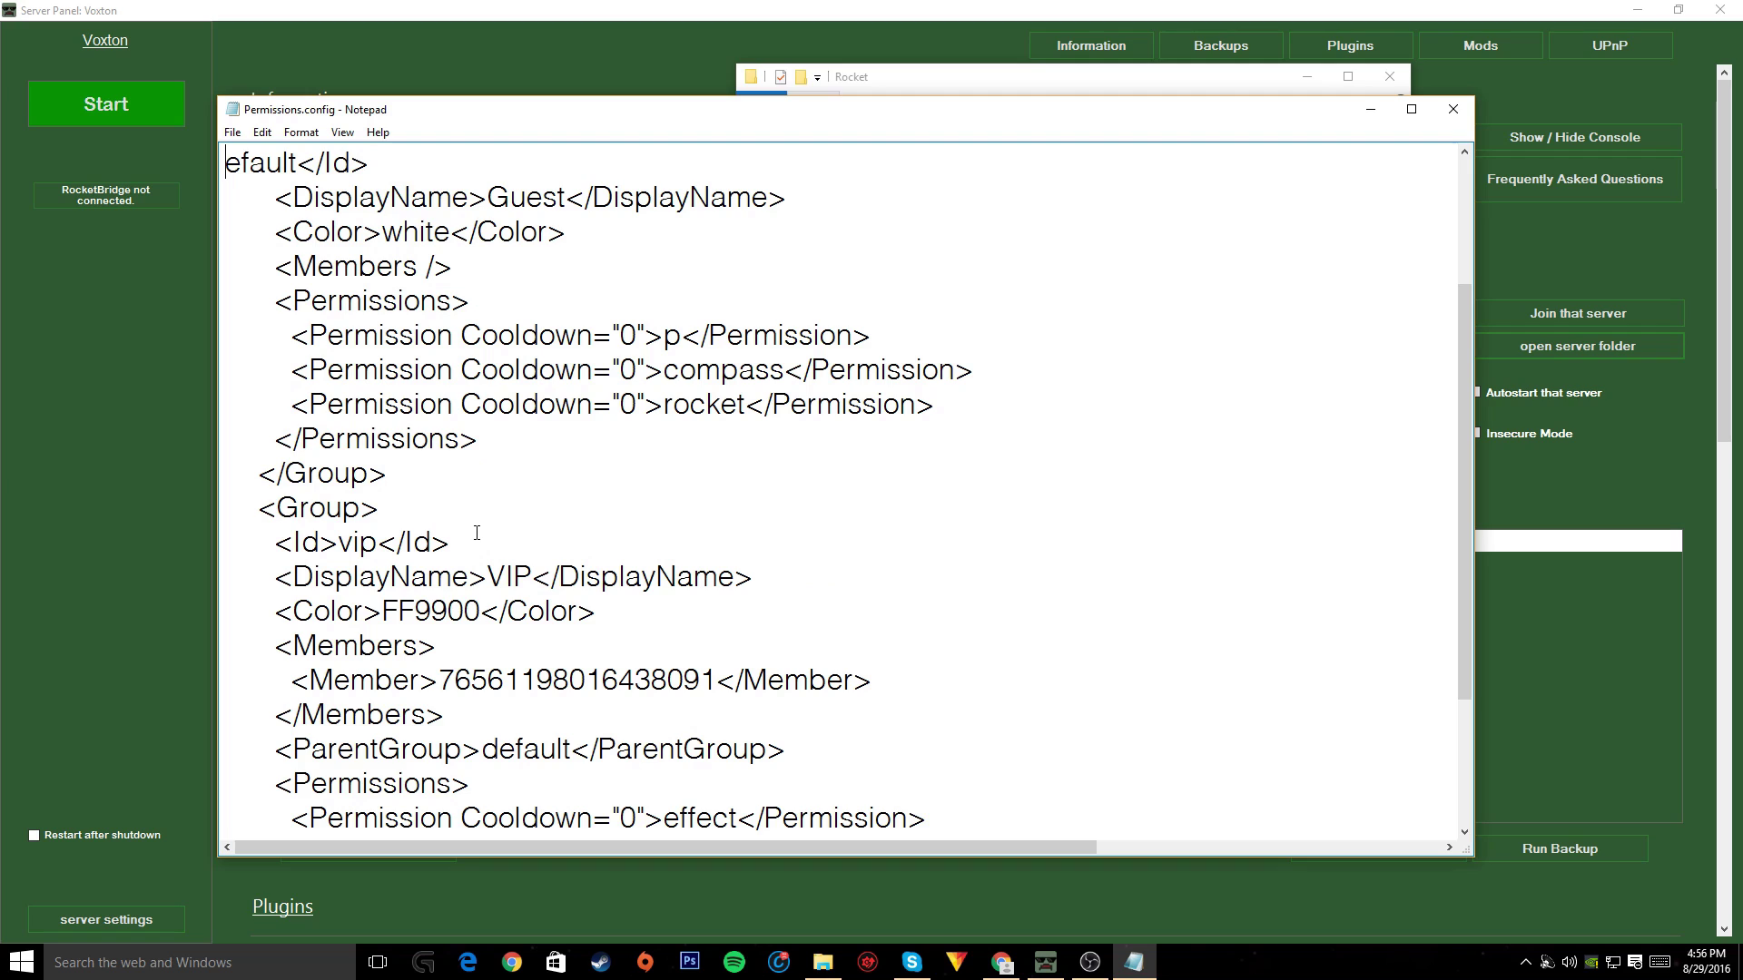
pyautogui.scroll(2, 558, 535)
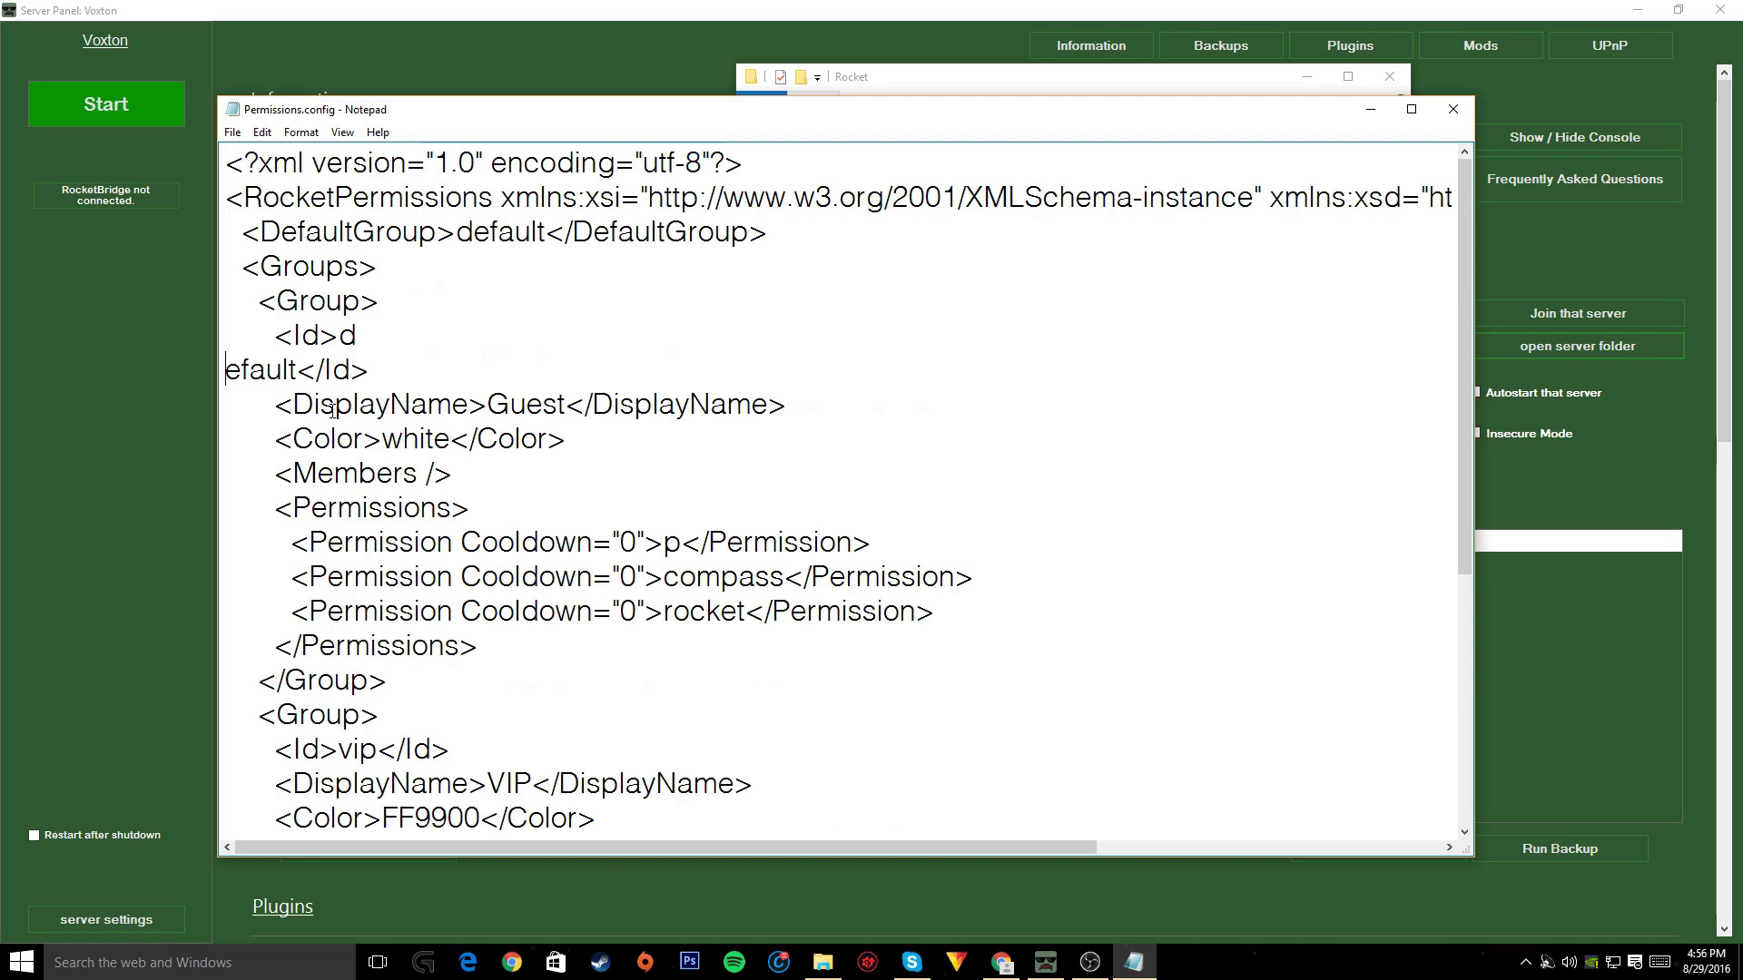
# Undo the accidental line break inside the default group's Id
pyautogui.click(233, 134)
pyautogui.click(233, 134)
pyautogui.click(262, 134)
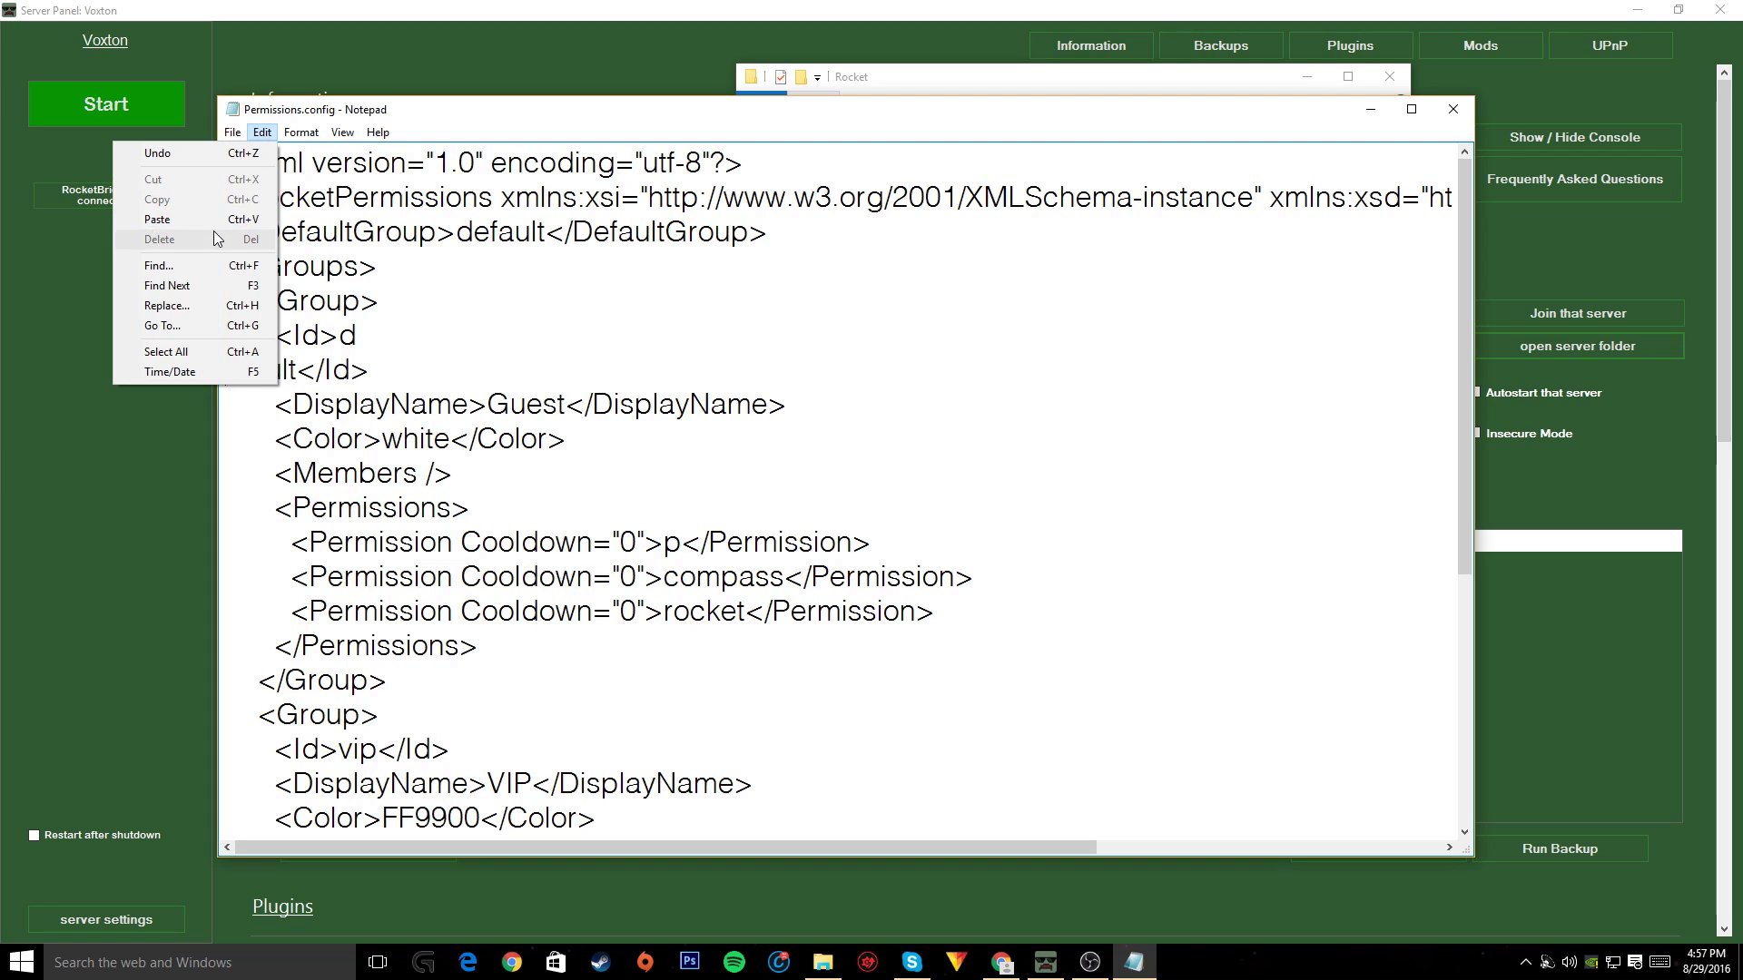
pyautogui.click(157, 154)
# Clear the first group's Id value and re-enter it as default
pyautogui.press('Right')
pyautogui.press('Right')
pyautogui.press('Right')
pyautogui.press('Right')
pyautogui.press('Right')
pyautogui.press('Right')
pyautogui.press('Right')
pyautogui.press('Right')
pyautogui.press('Right')
pyautogui.press('Right')
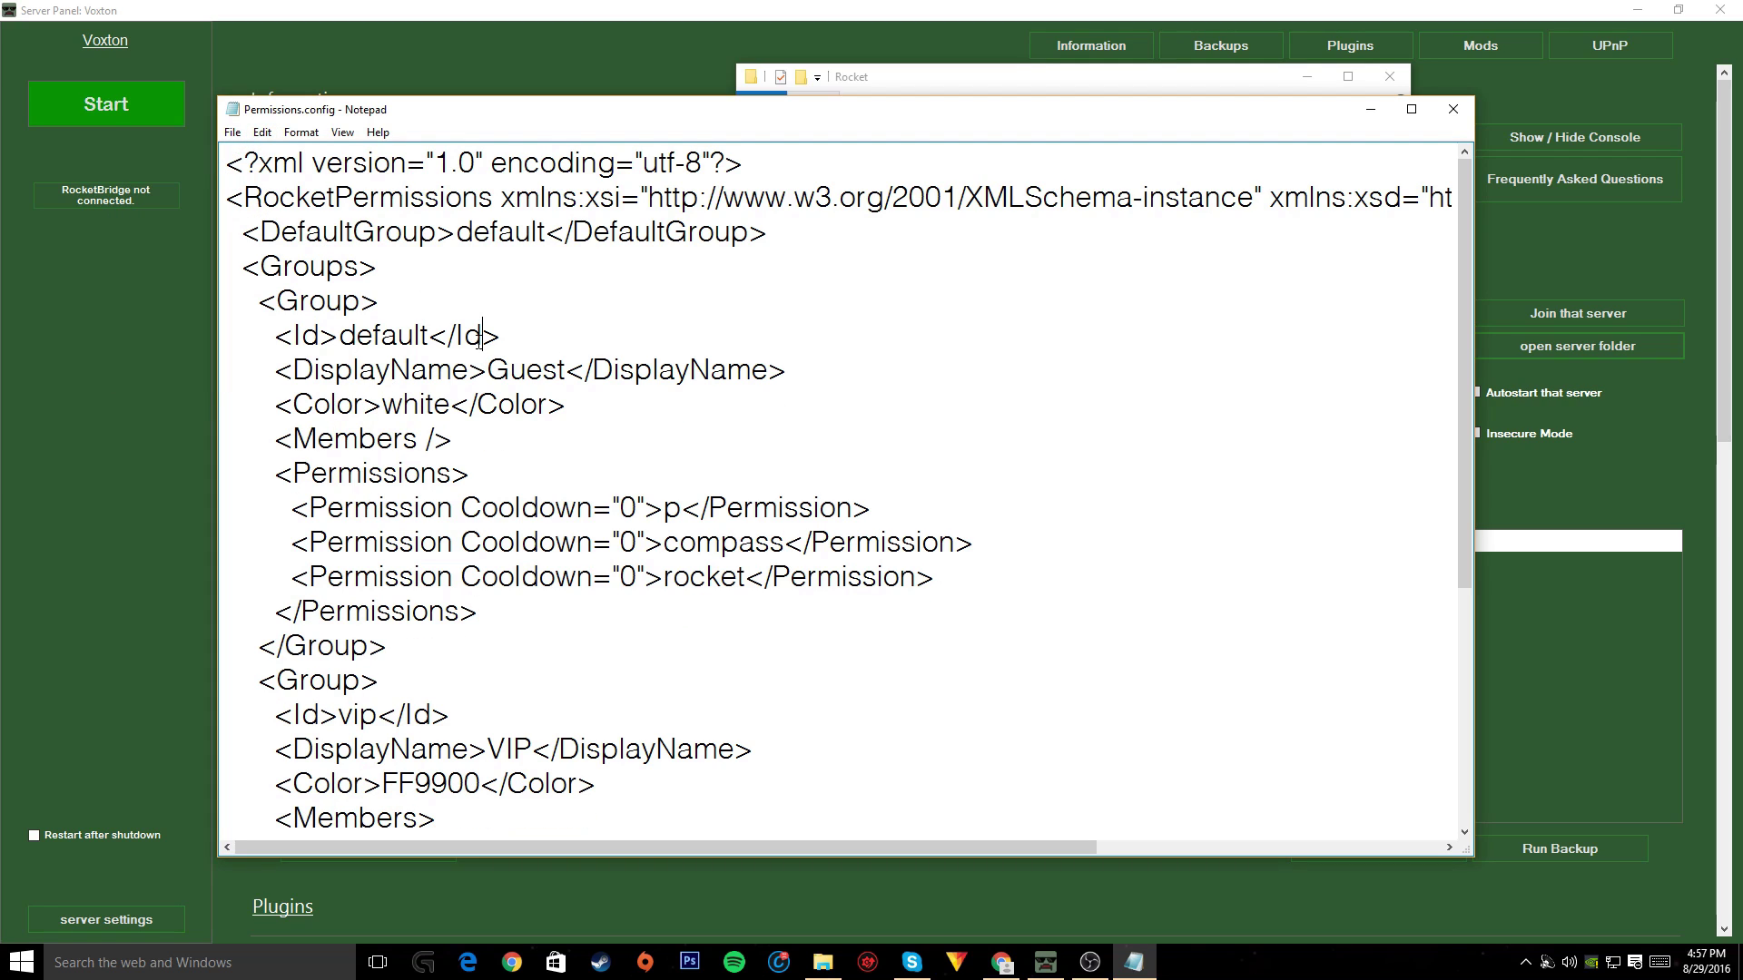
pyautogui.press('BackSpace')
pyautogui.press('BackSpace')
pyautogui.press('BackSpace')
pyautogui.press('BackSpace')
pyautogui.press('BackSpace')
pyautogui.press('BackSpace')
pyautogui.write('efa')
pyautogui.press('BackSpace')
pyautogui.write('ual')
pyautogui.press('BackSpace')
pyautogui.press('BackSpace')
pyautogui.press('BackSpace')
pyautogui.press('BackSpace')
pyautogui.press('BackSpace')
pyautogui.press('BackSpace')
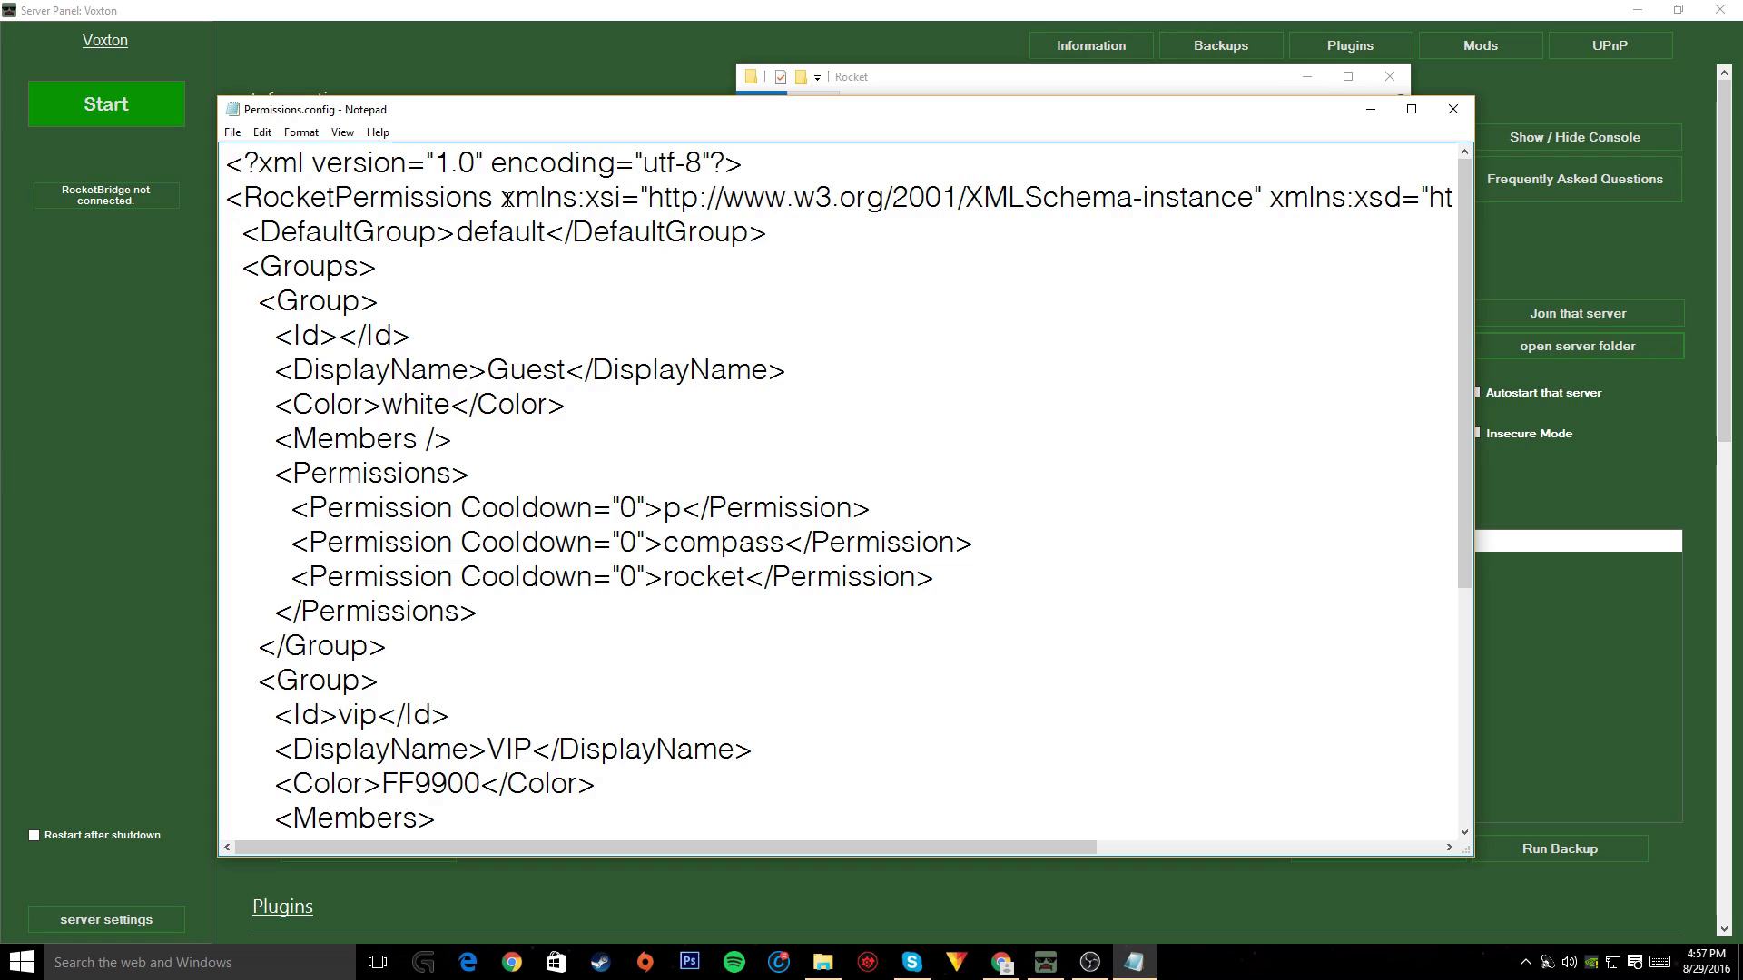
pyautogui.write('default')
# Copy the rocket permission line onto a new line below it and change the copy's permission to home
pyautogui.moveTo(301, 578); pyautogui.dragTo(1018, 583)
pyautogui.hotkey('ctrl', 'c')
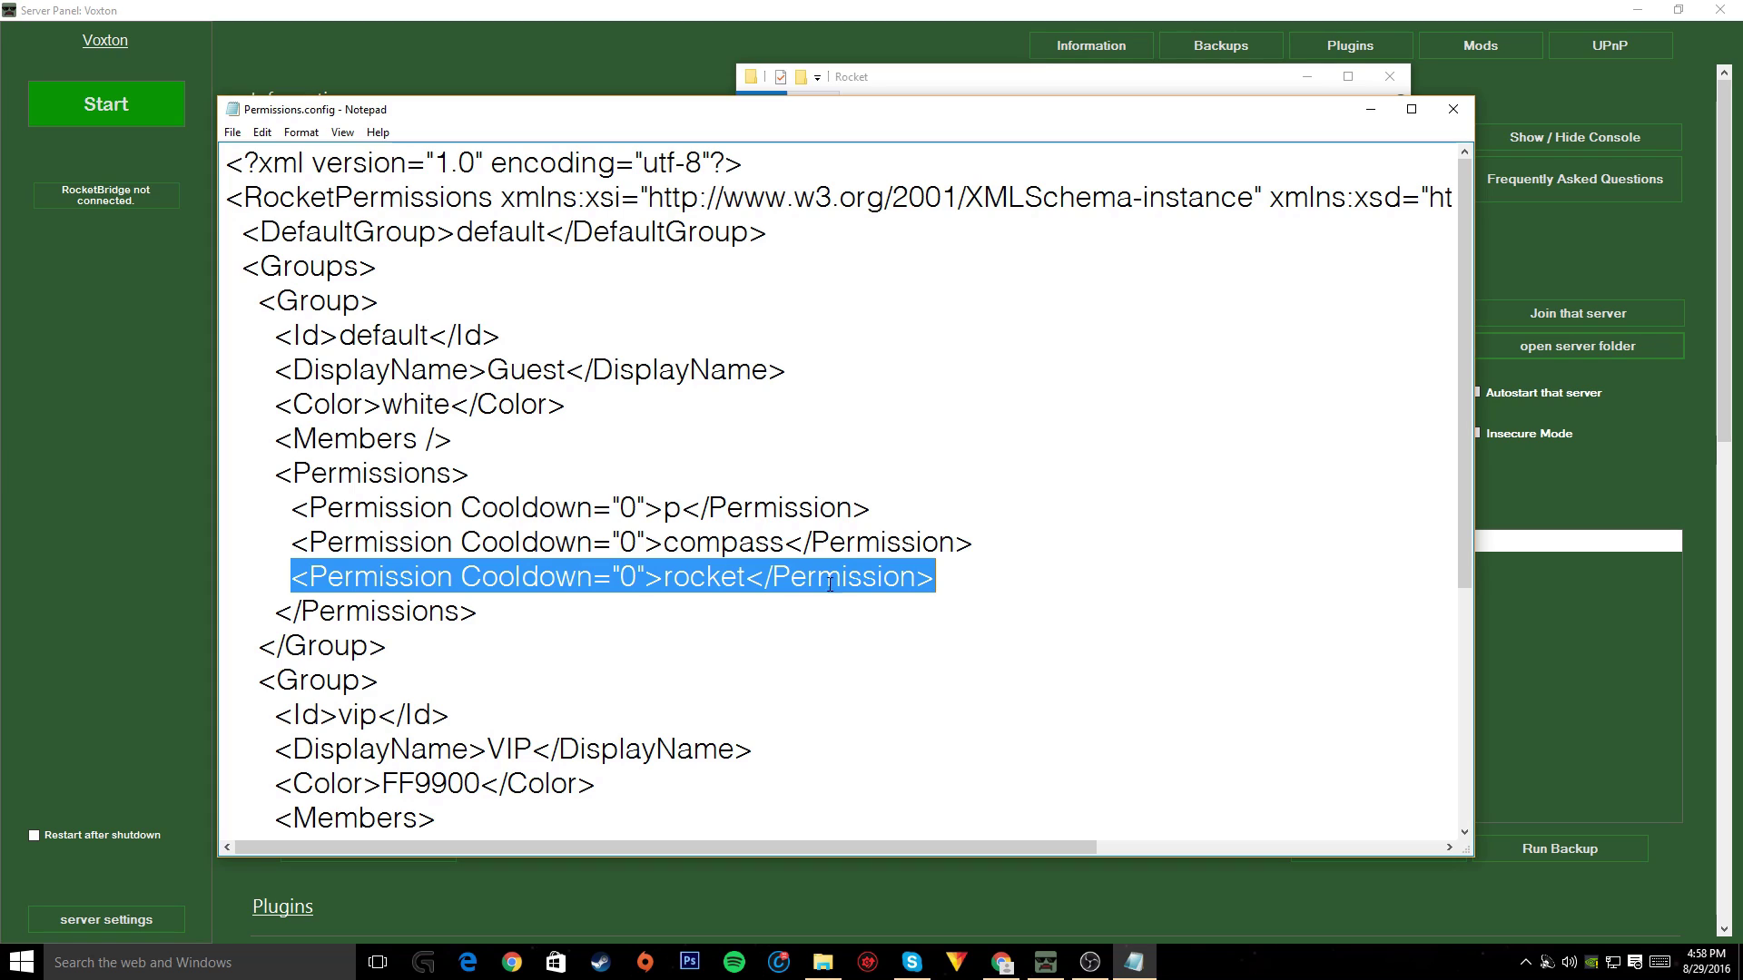
pyautogui.click(948, 578)
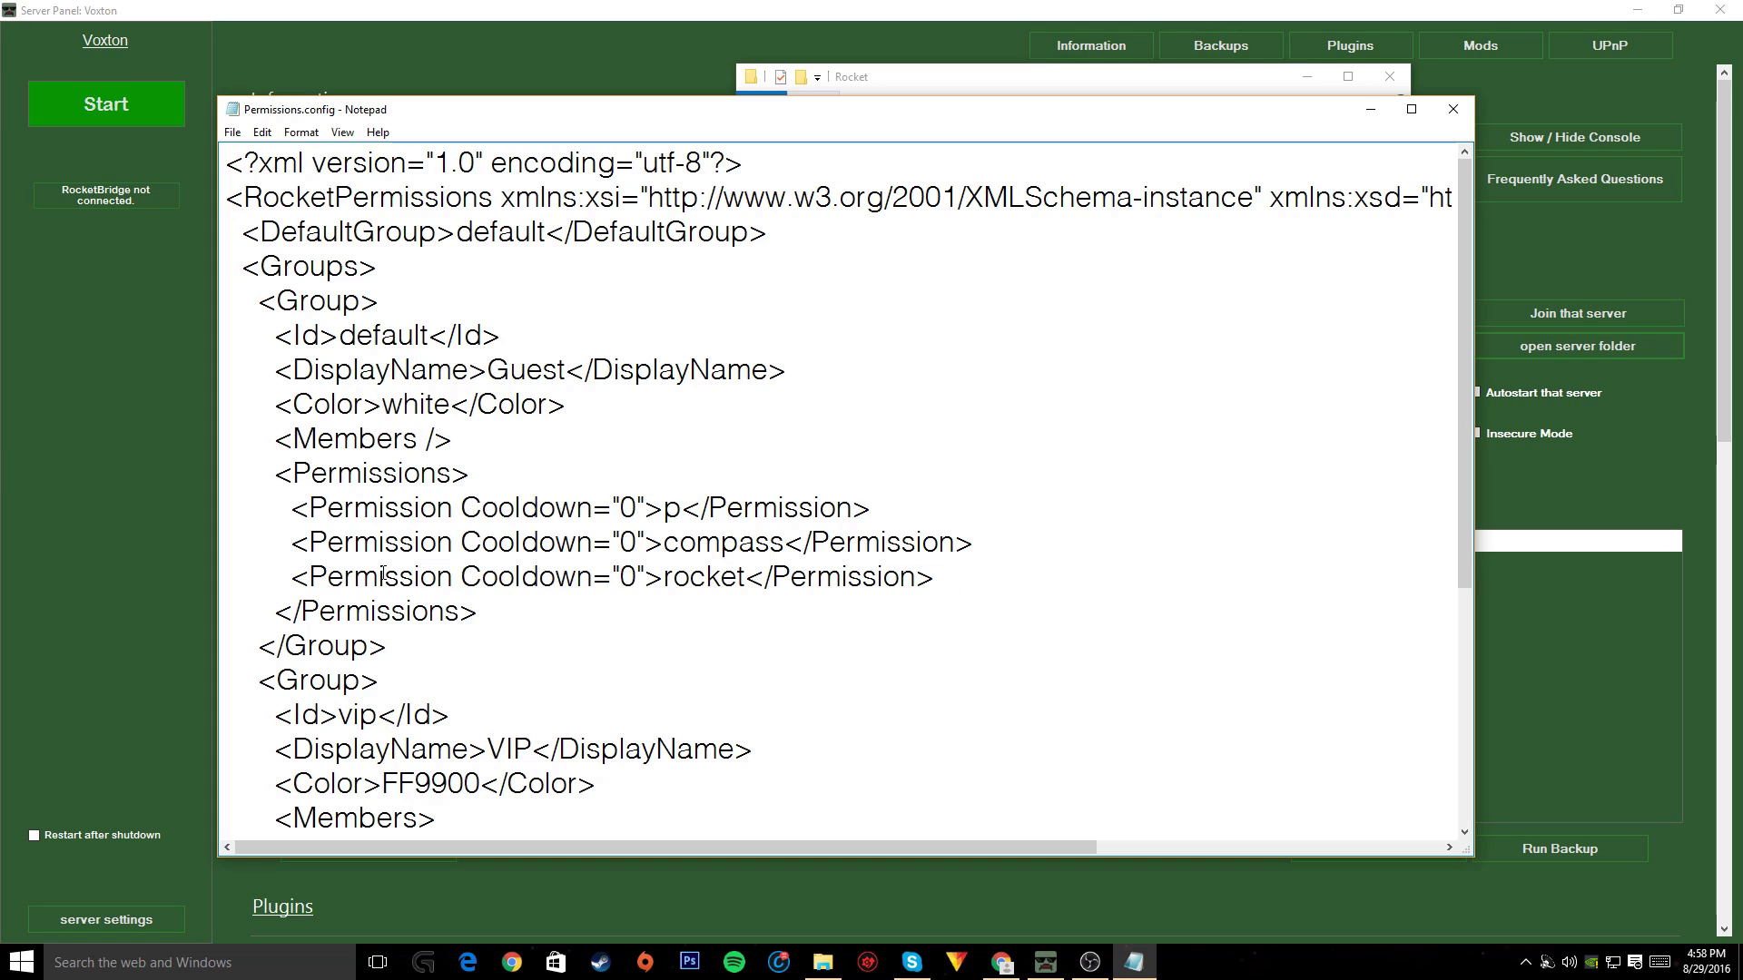
pyautogui.press('Return')
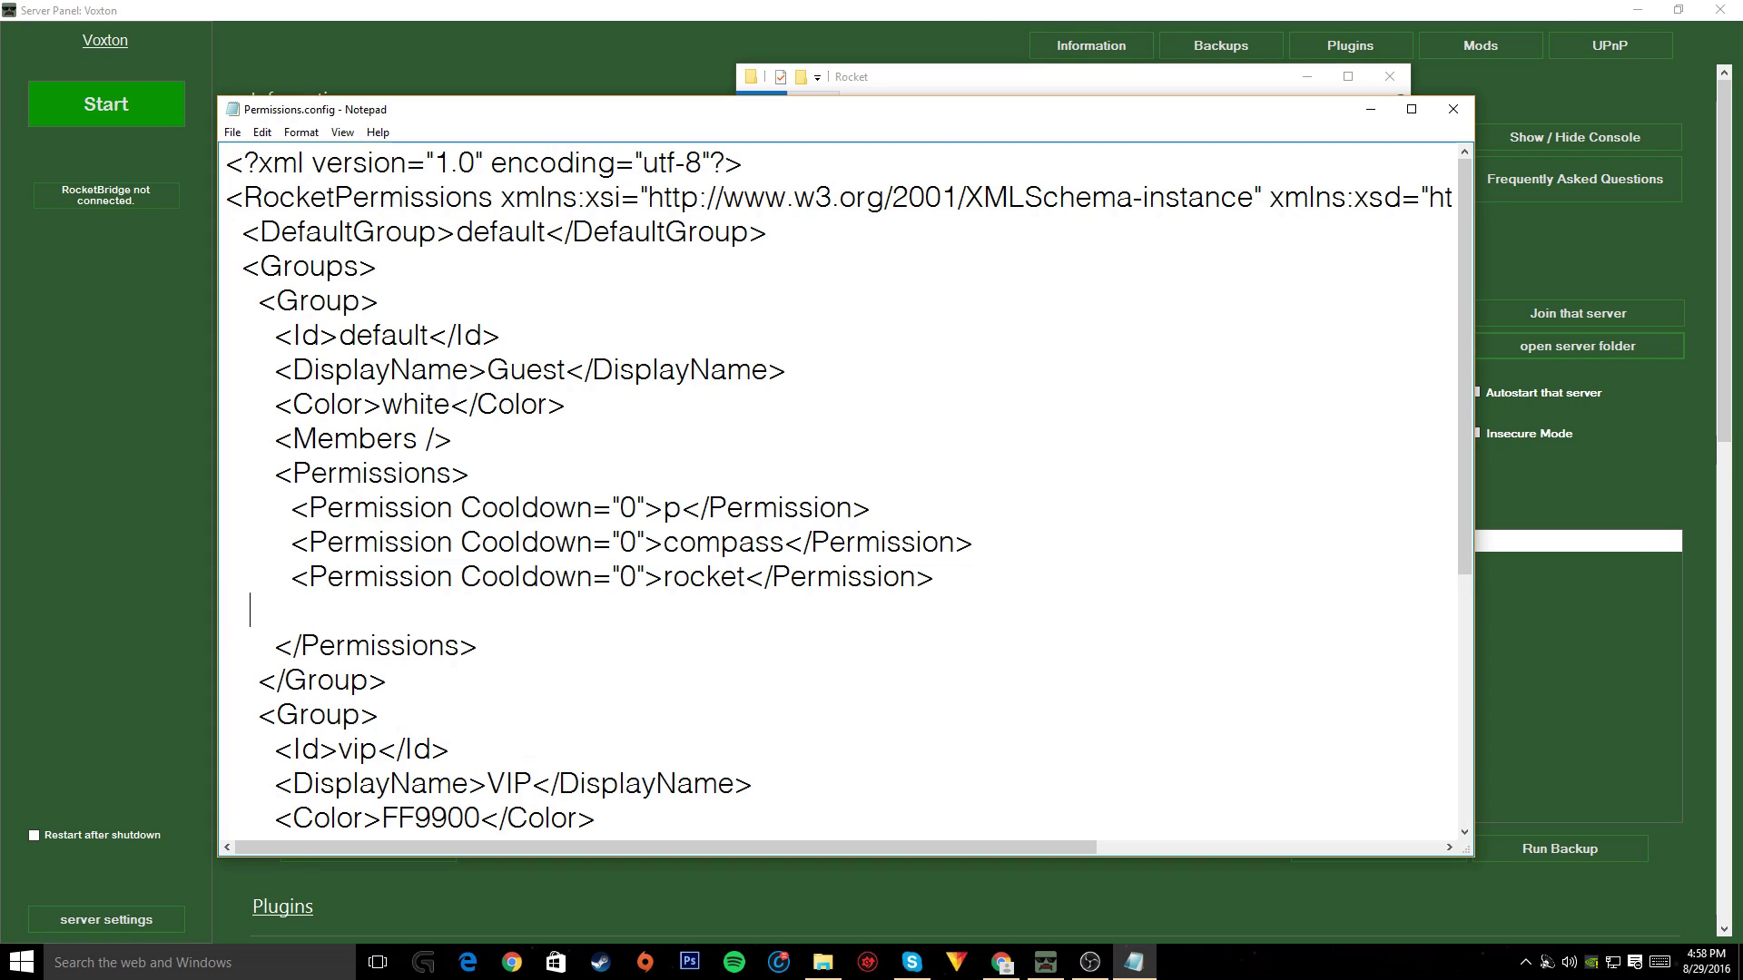
pyautogui.press('BackSpace')
pyautogui.hotkey('ctrl', 'v')
pyautogui.moveTo(664, 611); pyautogui.dragTo(746, 611)
pyautogui.press('BackSpace')
pyautogui.write('home')
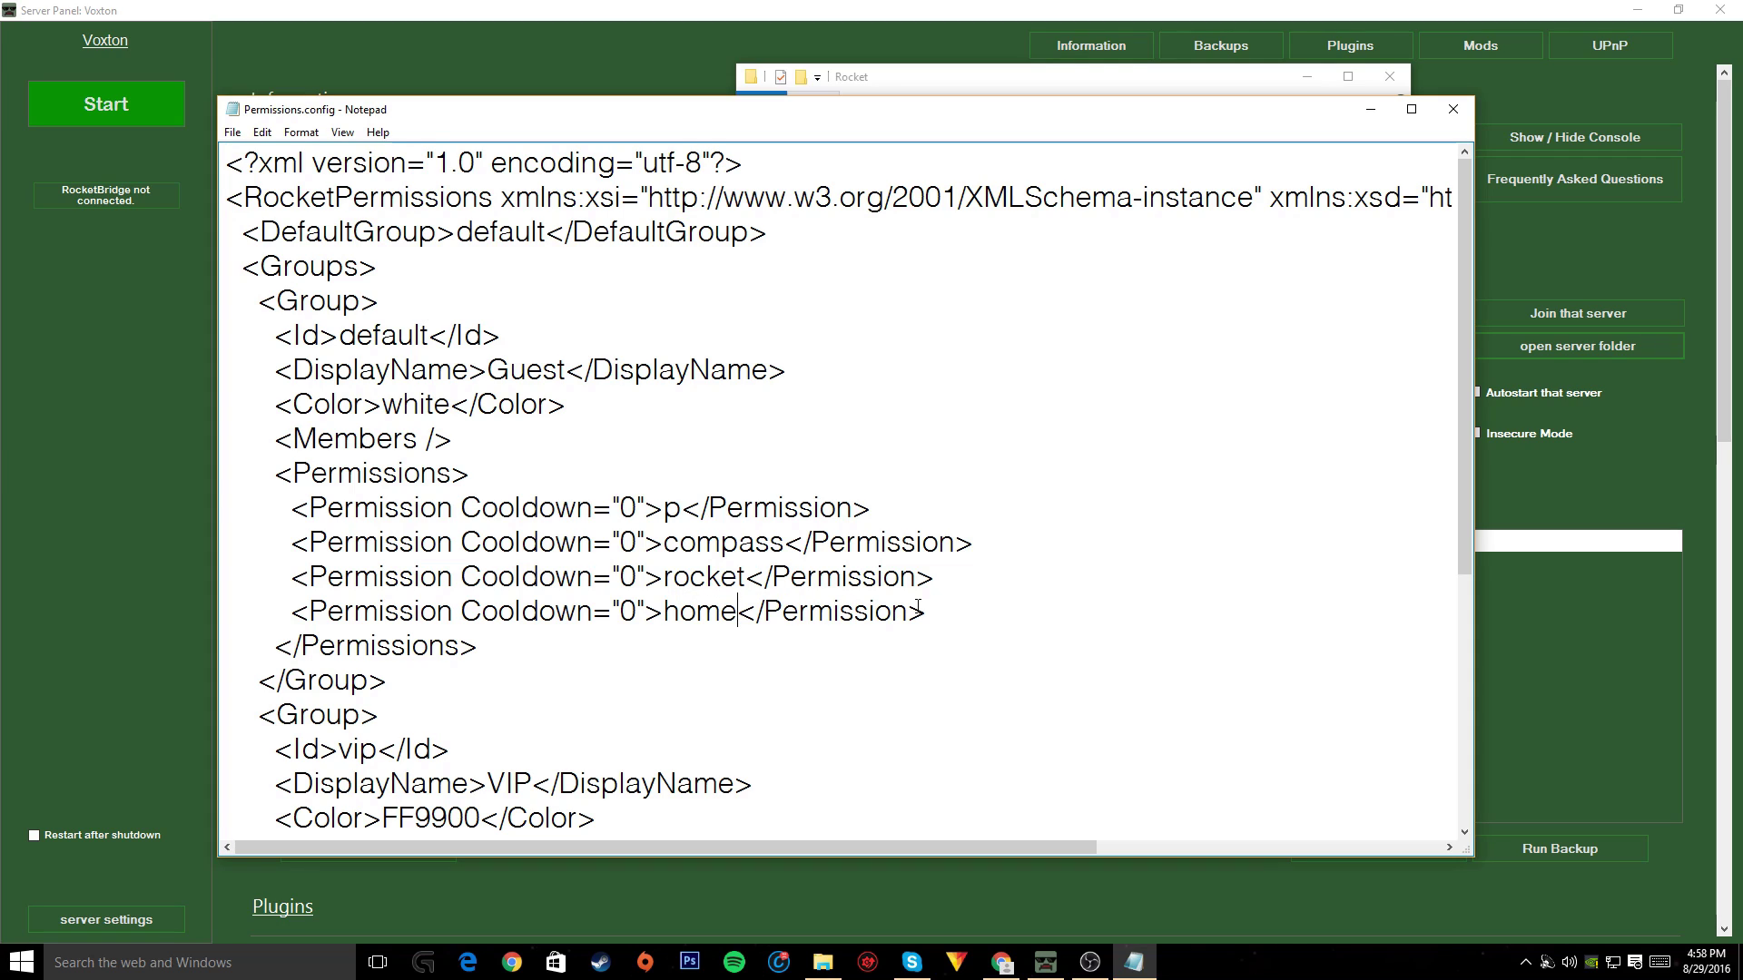
# Copy the home permission line onto a new line directly below it in the default group
pyautogui.moveTo(283, 611); pyautogui.dragTo(971, 608)
pyautogui.hotkey('ctrl', 'c')
pyautogui.click(946, 619)
pyautogui.press('Return')
pyautogui.press('BackSpace')
pyautogui.hotkey('ctrl', 'v')
# Change the permission in the copied home line to kit.*, keeping the cooldown at 0
pyautogui.click(746, 648)
pyautogui.press('BackSpace')
pyautogui.press('BackSpace')
pyautogui.press('BackSpace')
pyautogui.press('BackSpace')
pyautogui.write('kits')
pyautogui.press('BackSpace')
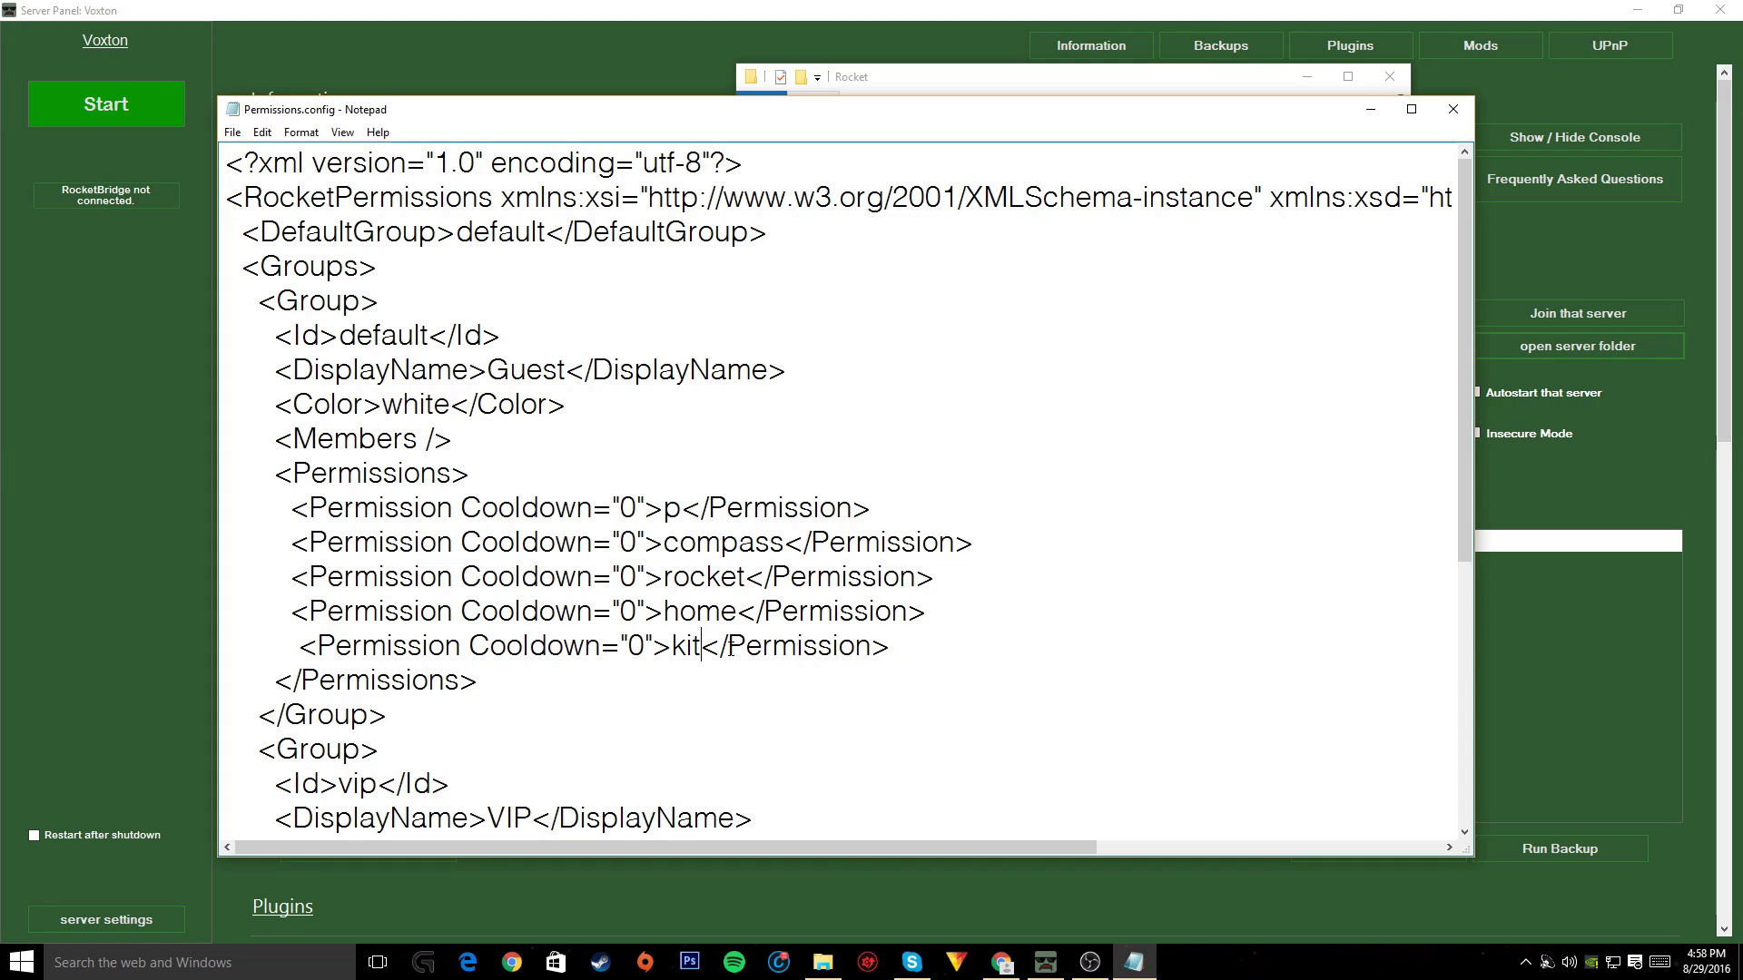
pyautogui.write('.*')
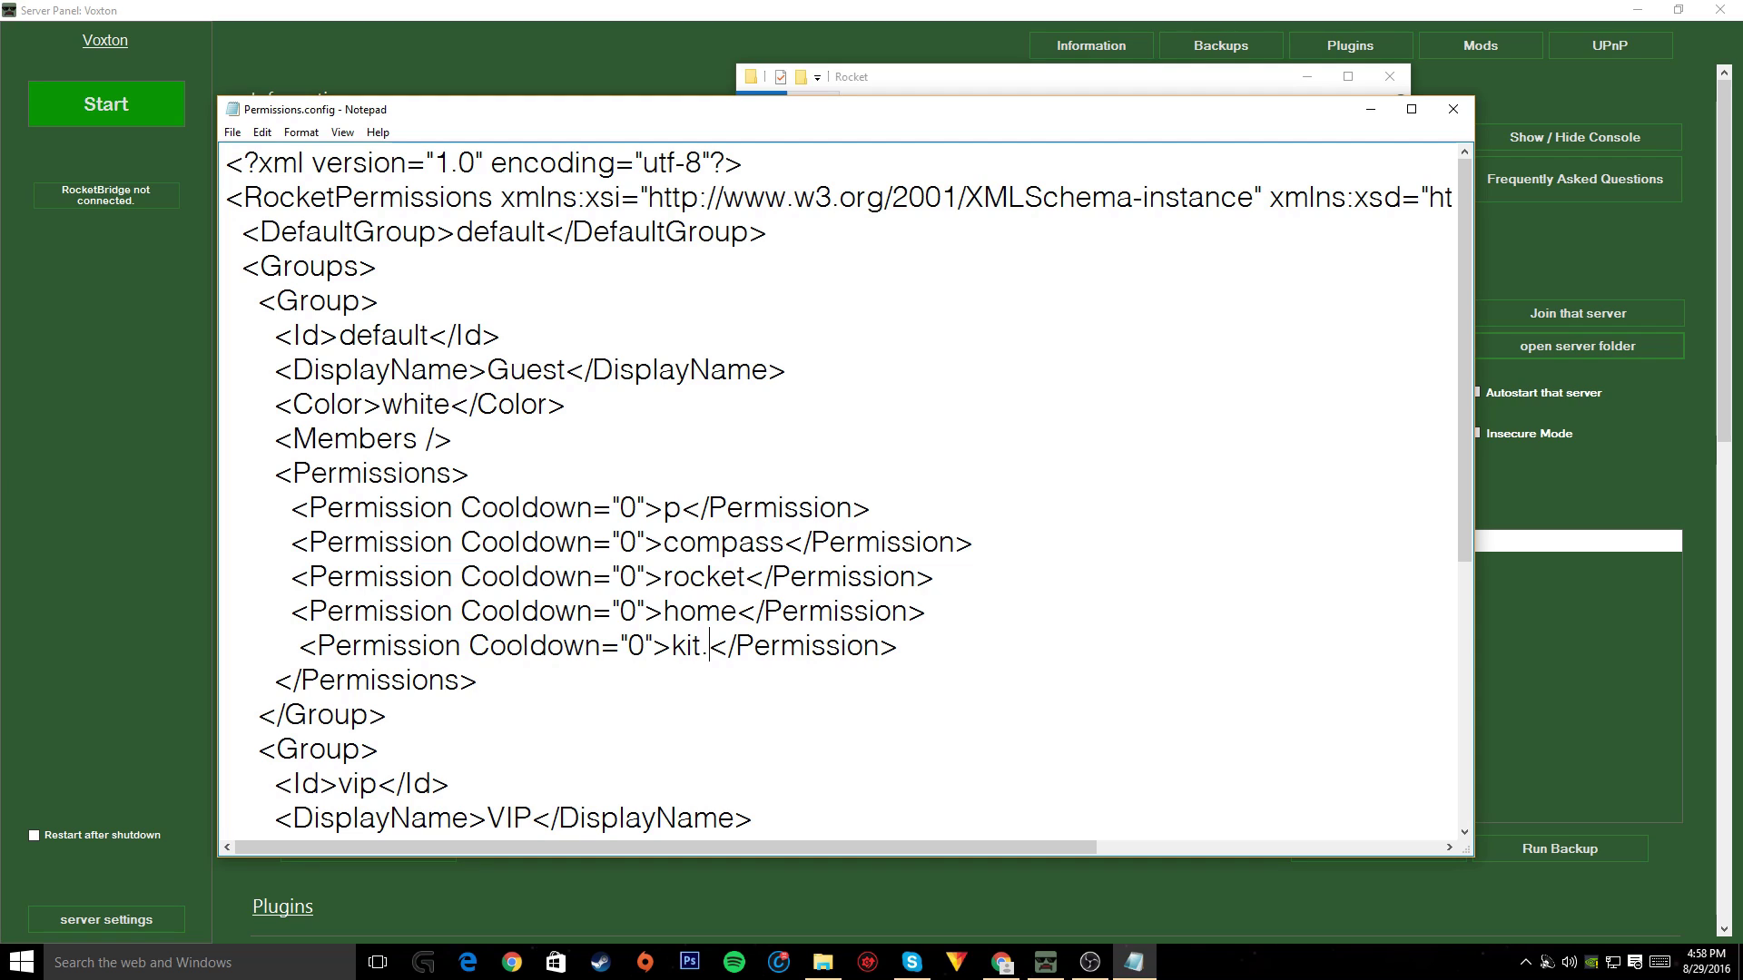
pyautogui.scroll(-3, 1020, 636)
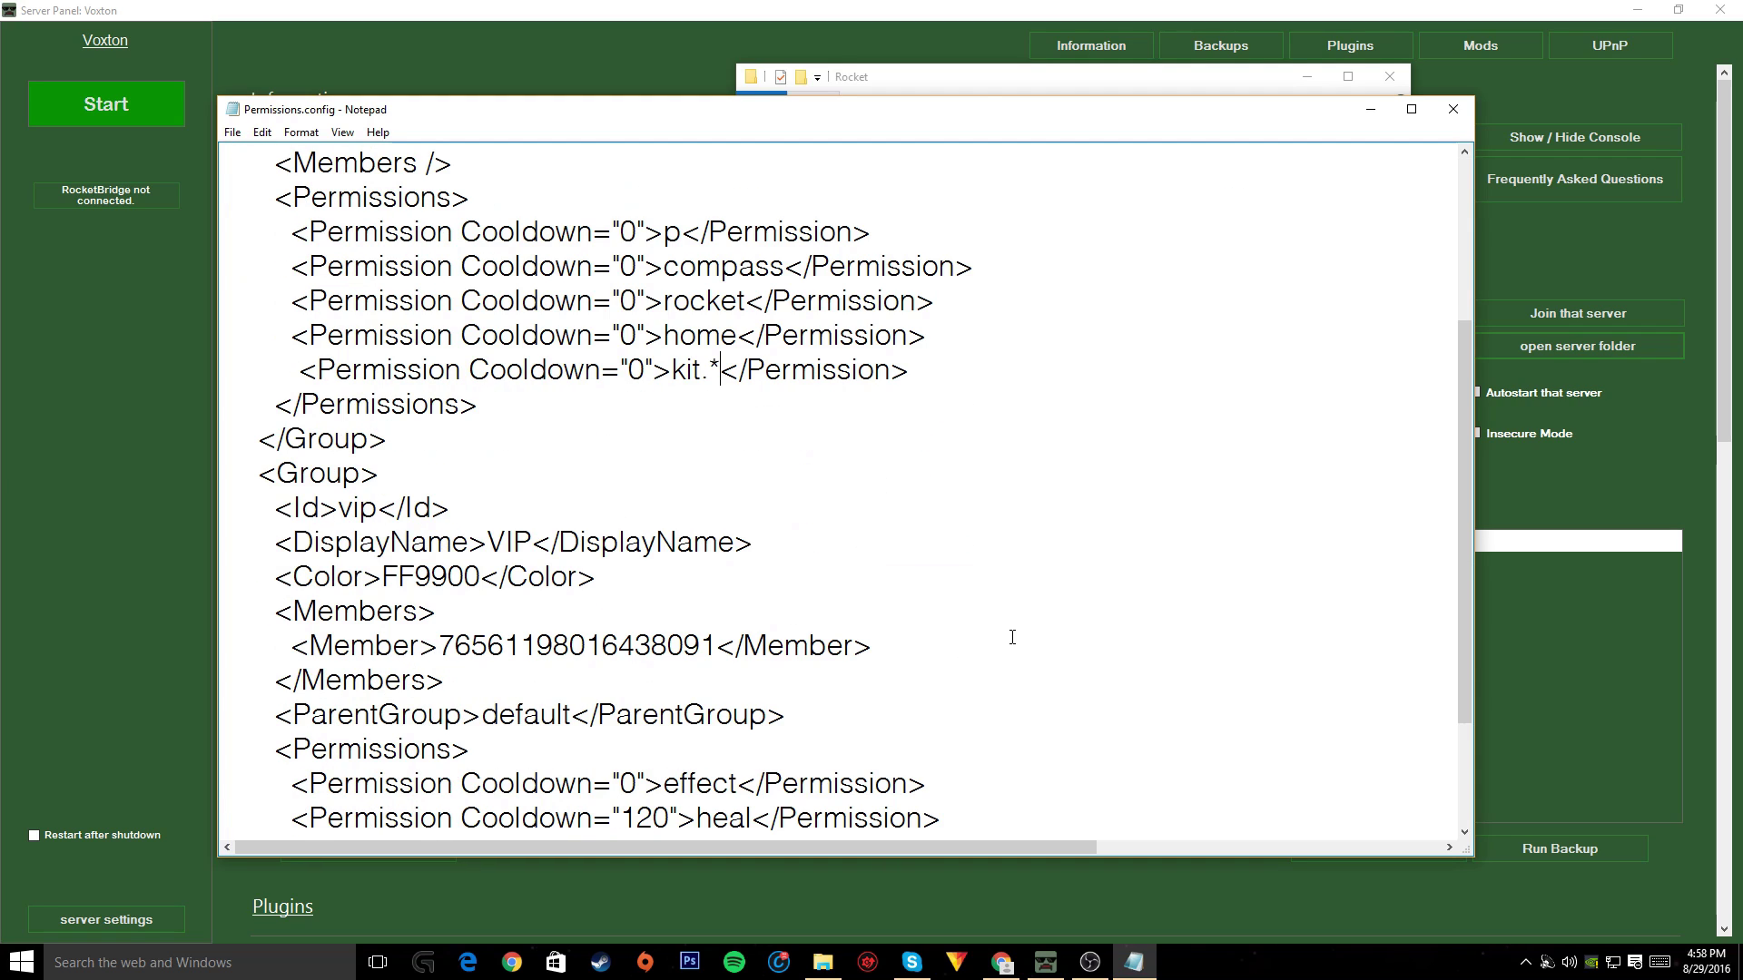
pyautogui.scroll(1, 1002, 637)
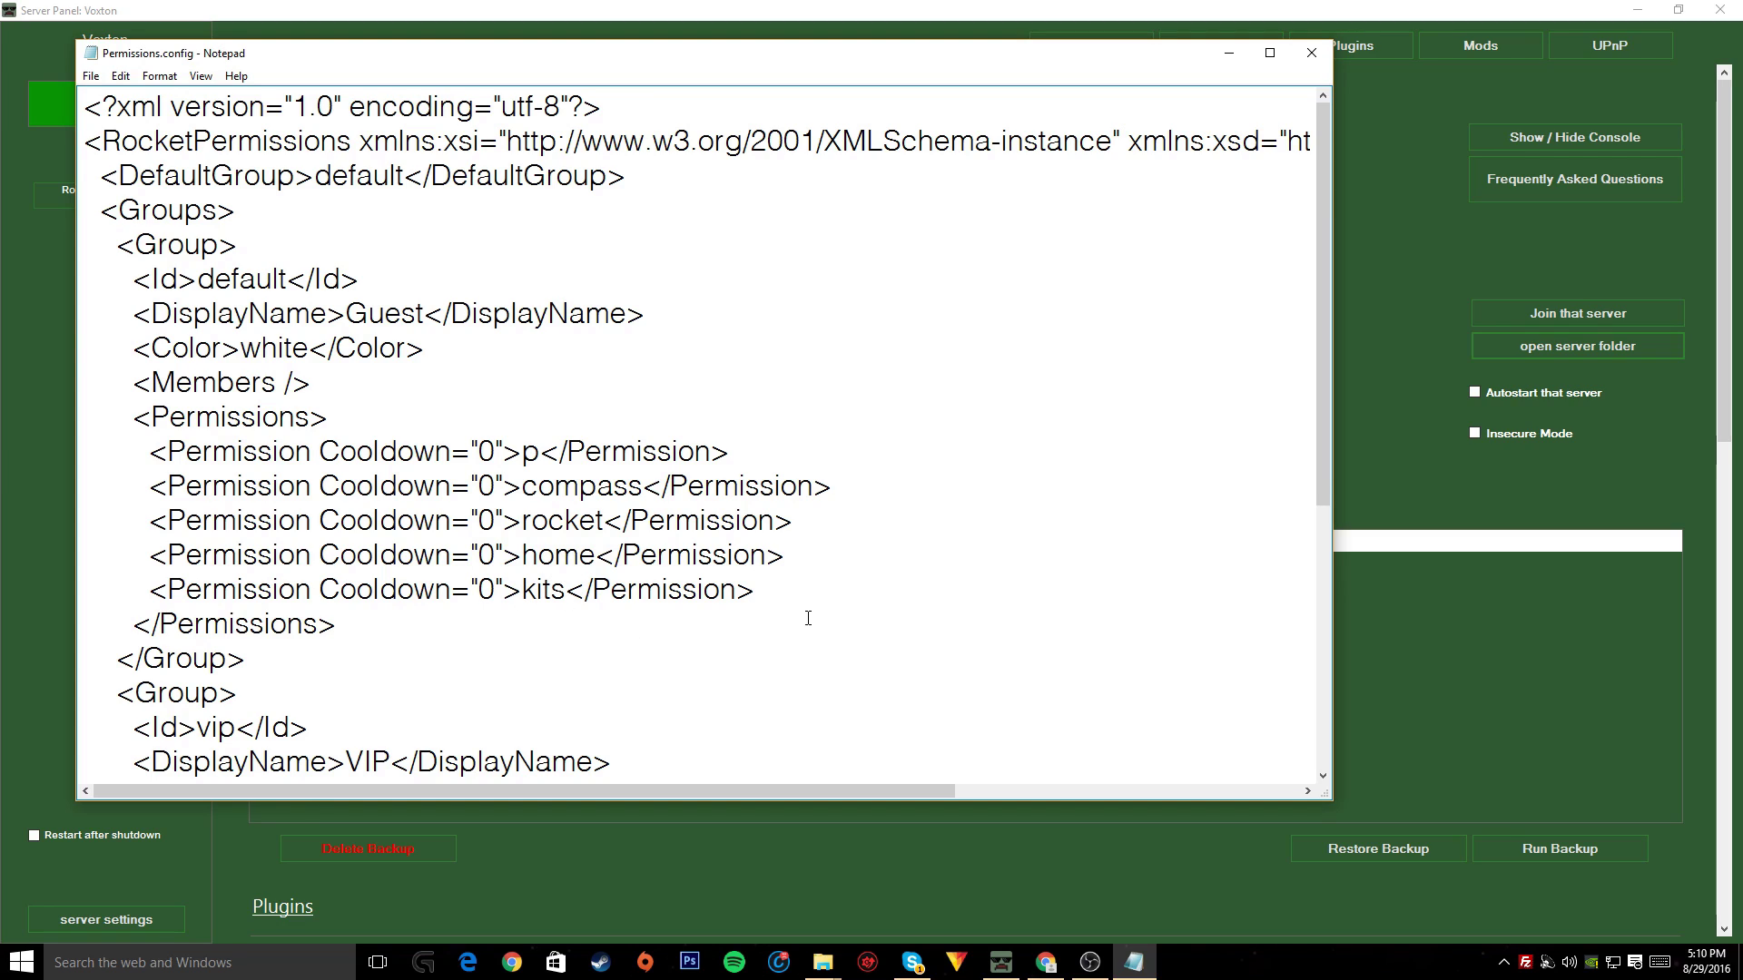
# Copy the kits permission line onto a new line below it and align its indentation with the other entries
pyautogui.press('Return')
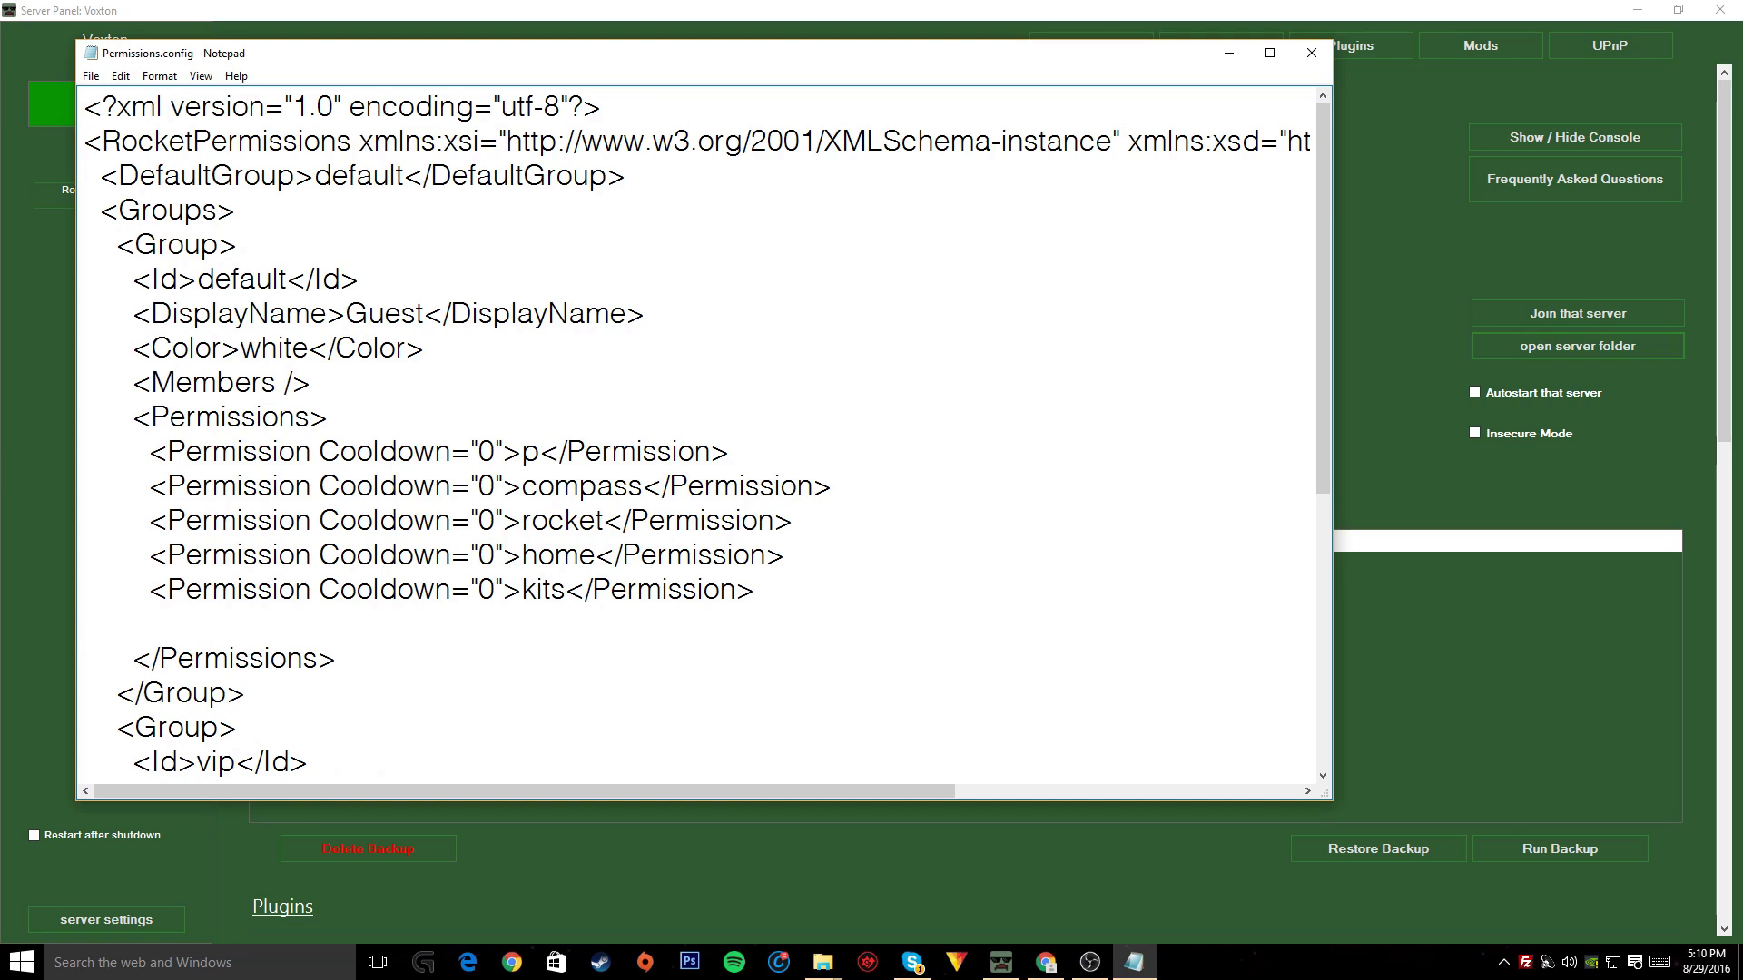
pyautogui.press('BackSpace')
pyautogui.moveTo(149, 593); pyautogui.dragTo(783, 599)
pyautogui.hotkey('ctrl', 'c')
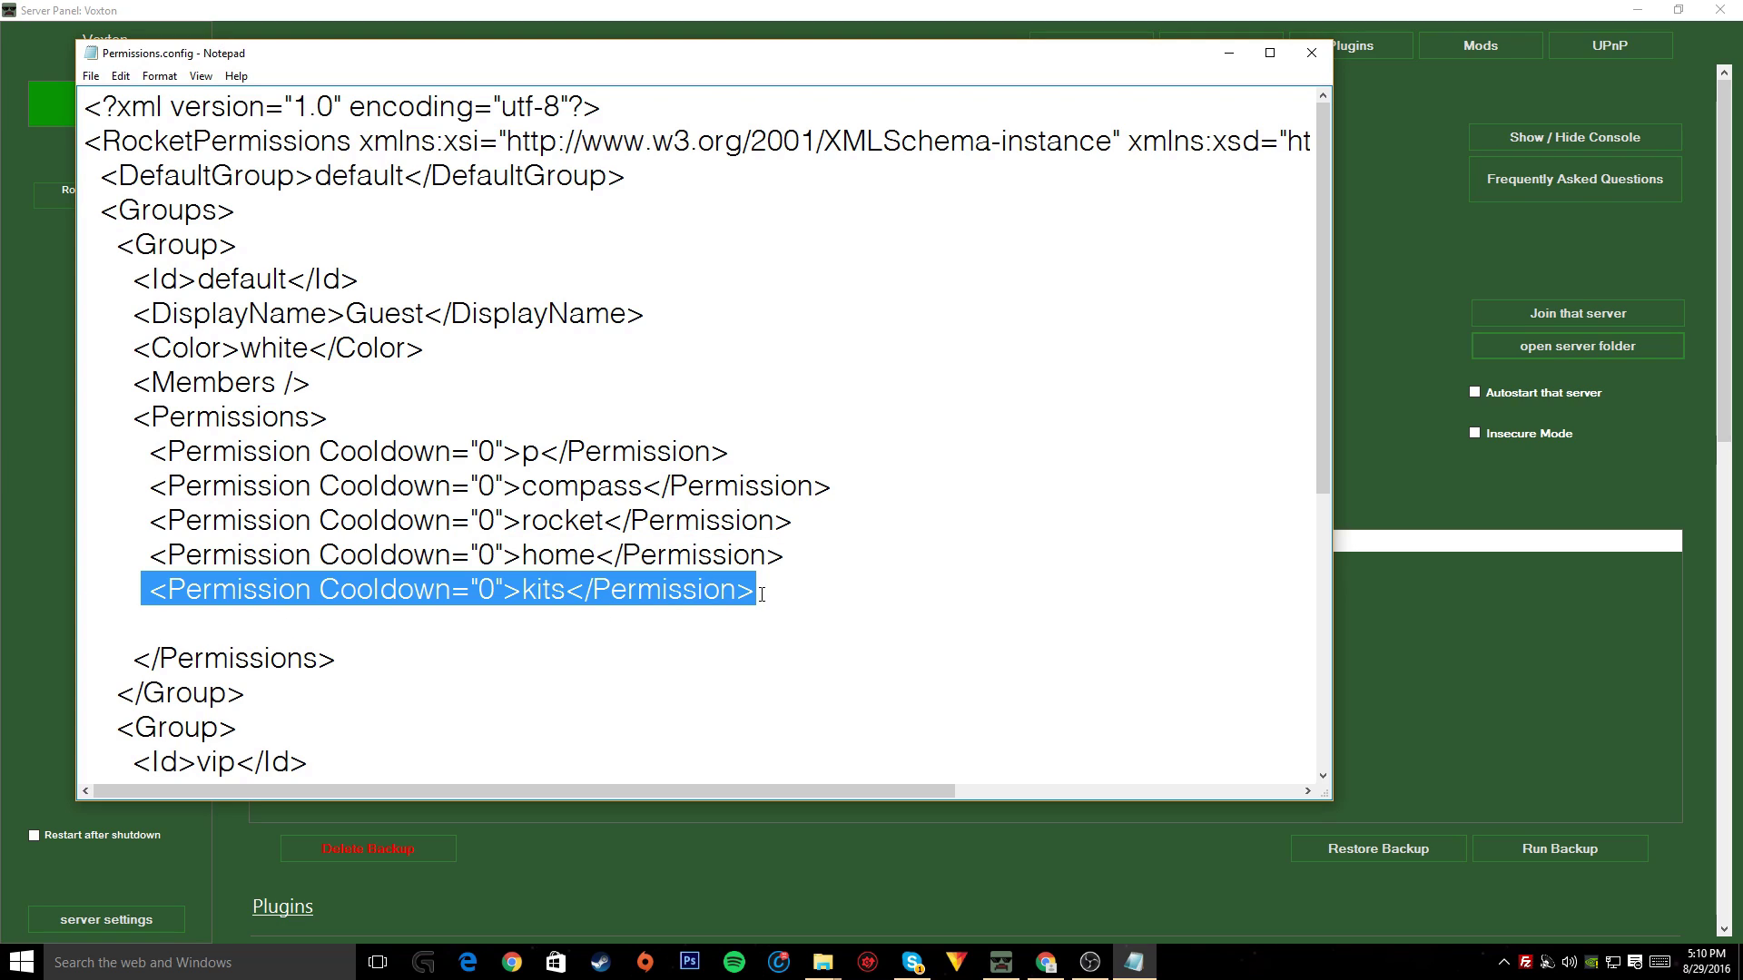
pyautogui.click(377, 639)
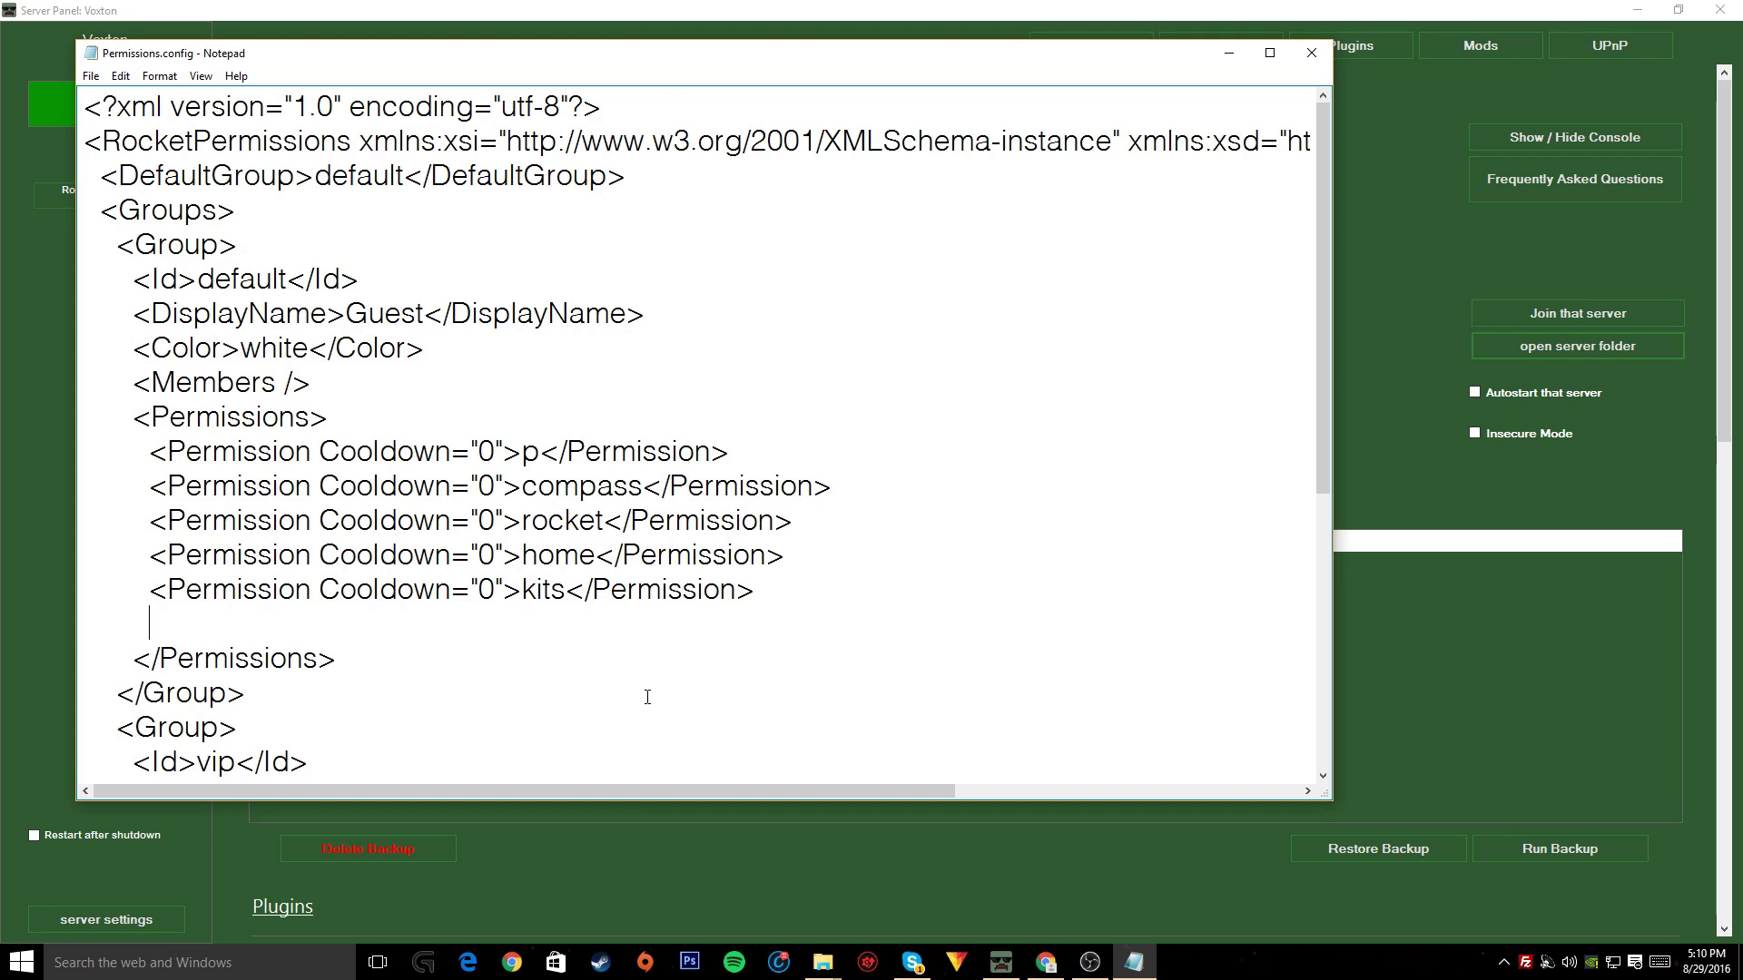
pyautogui.hotkey('ctrl', 'v')
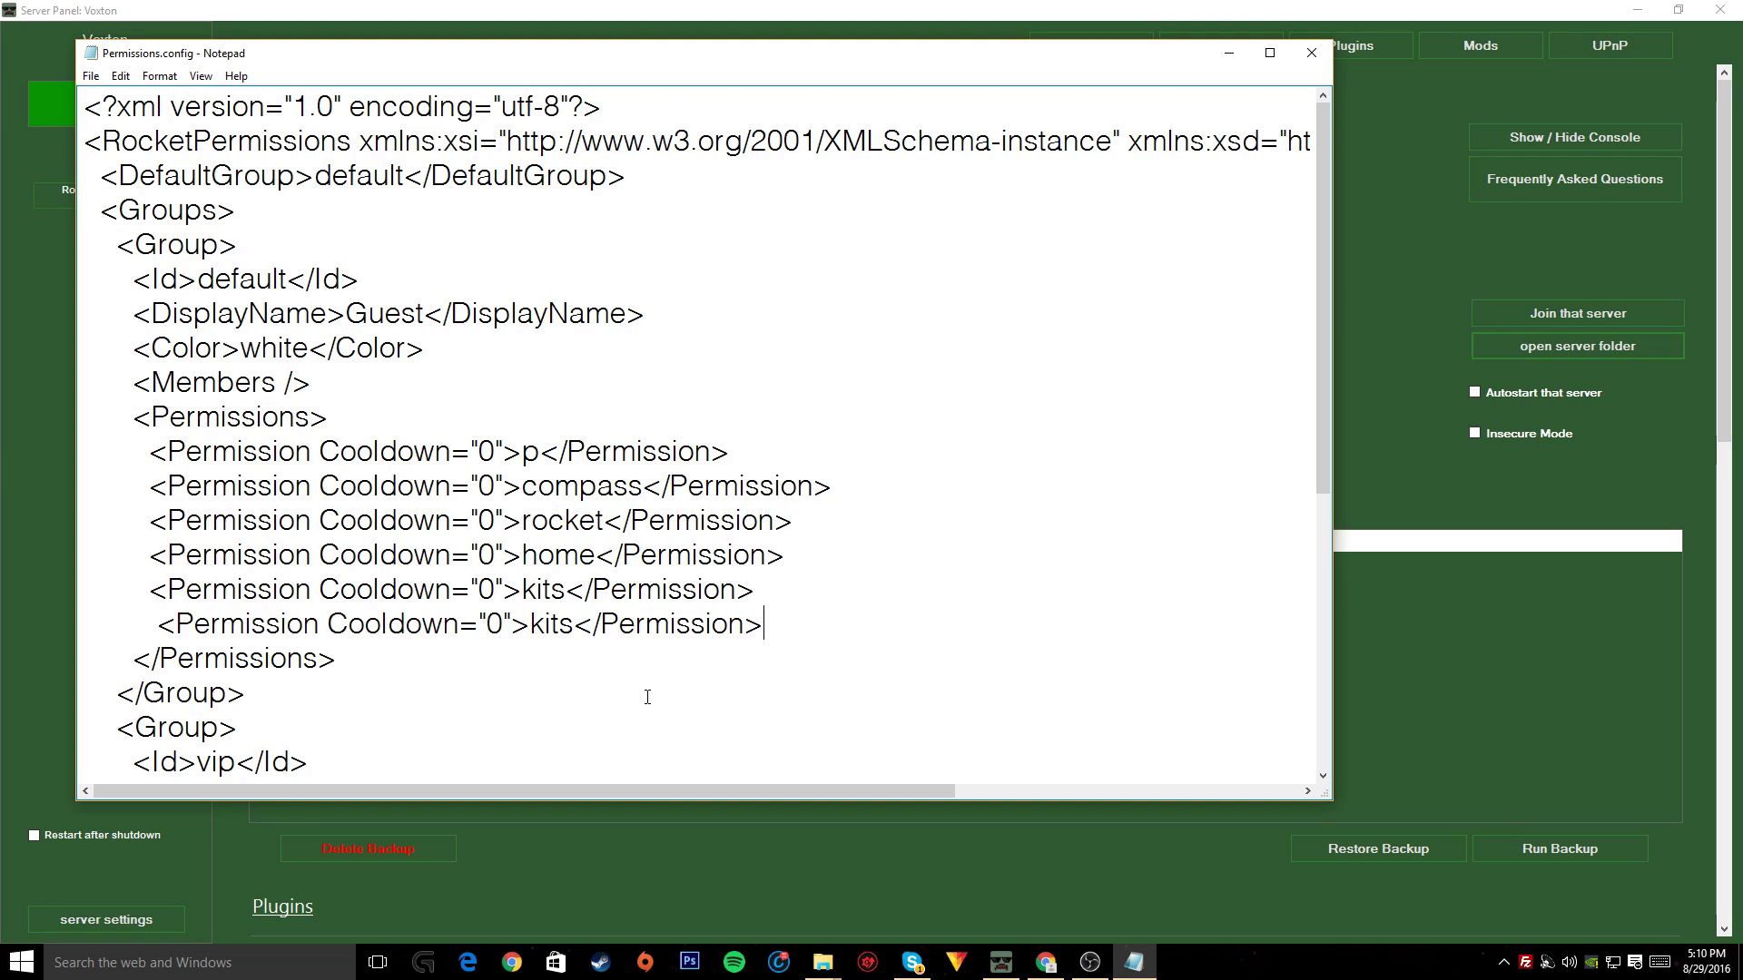
pyautogui.click(164, 628)
pyautogui.press('BackSpace')
# Replace the permission in the second kits line with kit.*
pyautogui.moveTo(548, 626); pyautogui.dragTo(557, 628)
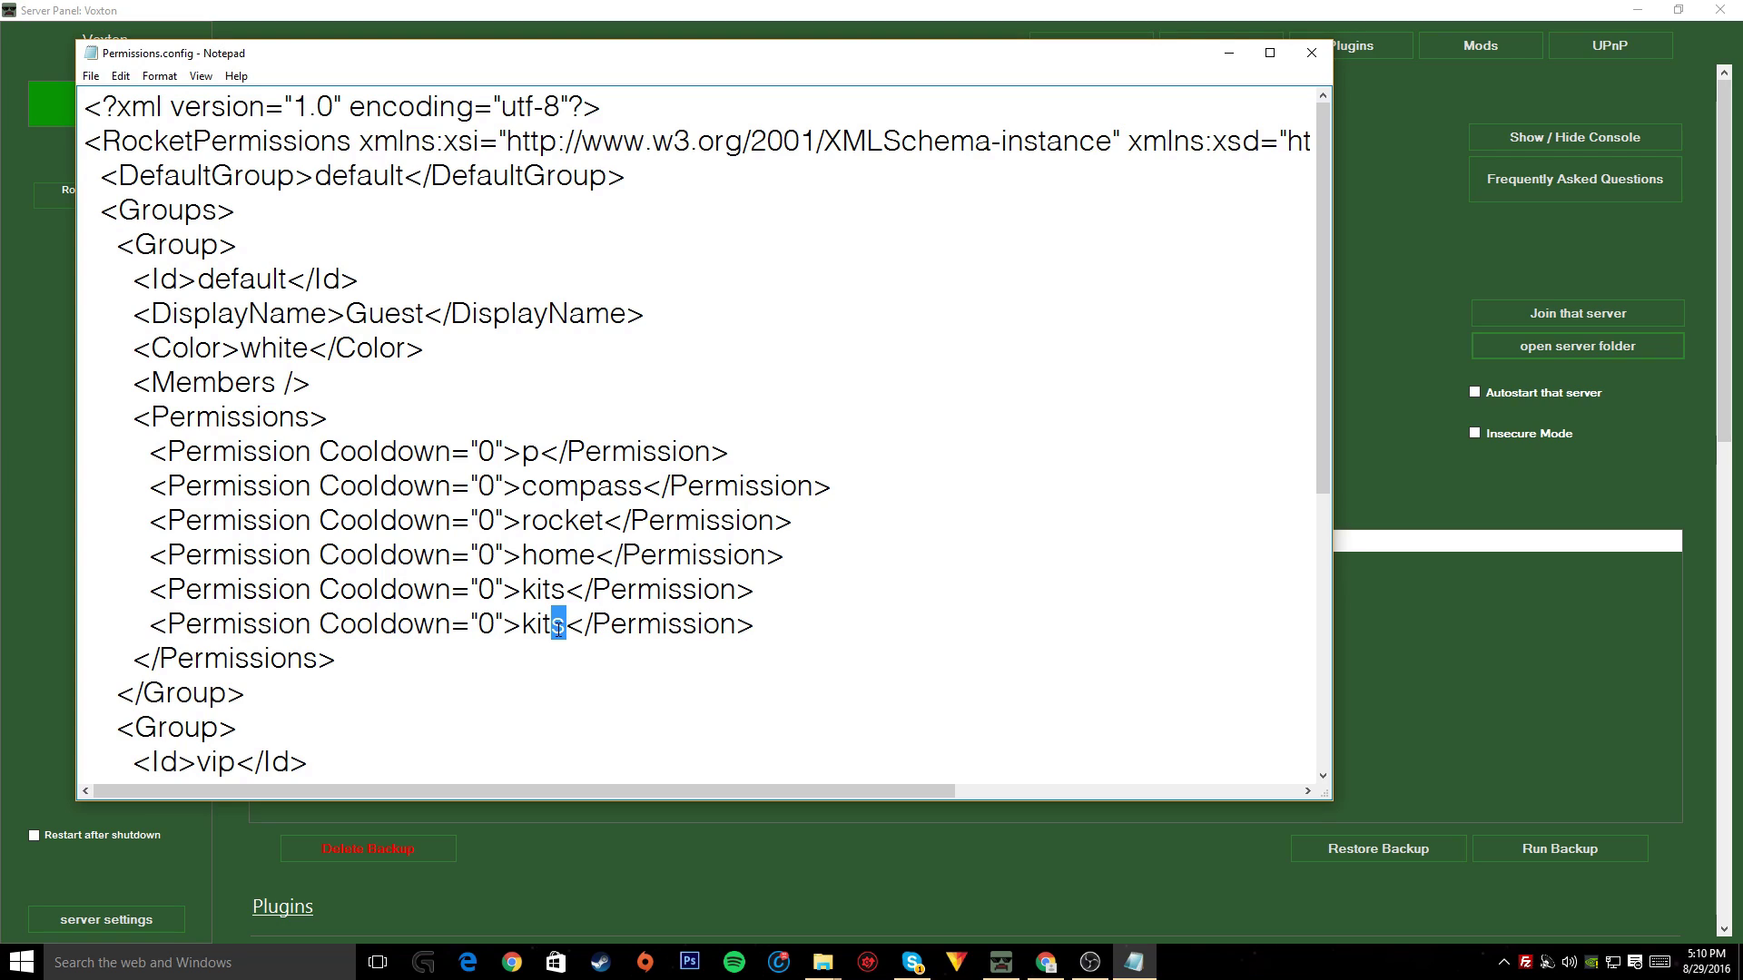
pyautogui.press('BackSpace')
pyautogui.press('BackSpace')
pyautogui.press('BackSpace')
pyautogui.press('BackSpace')
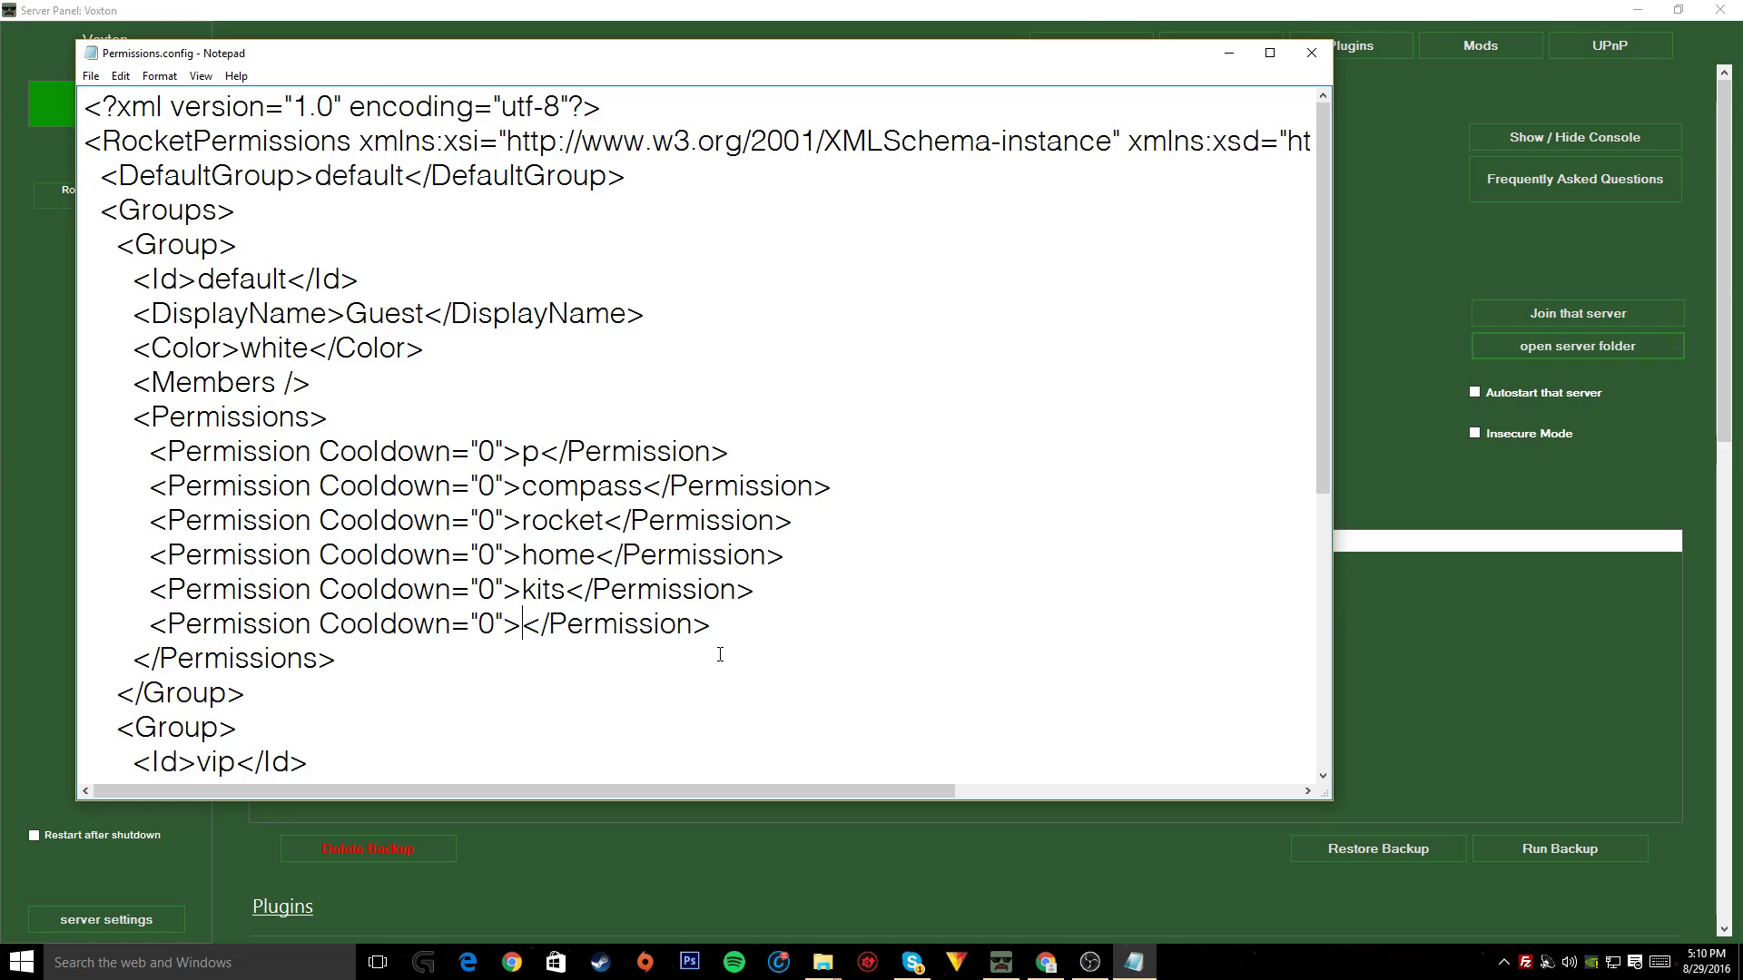
pyautogui.write('kit')
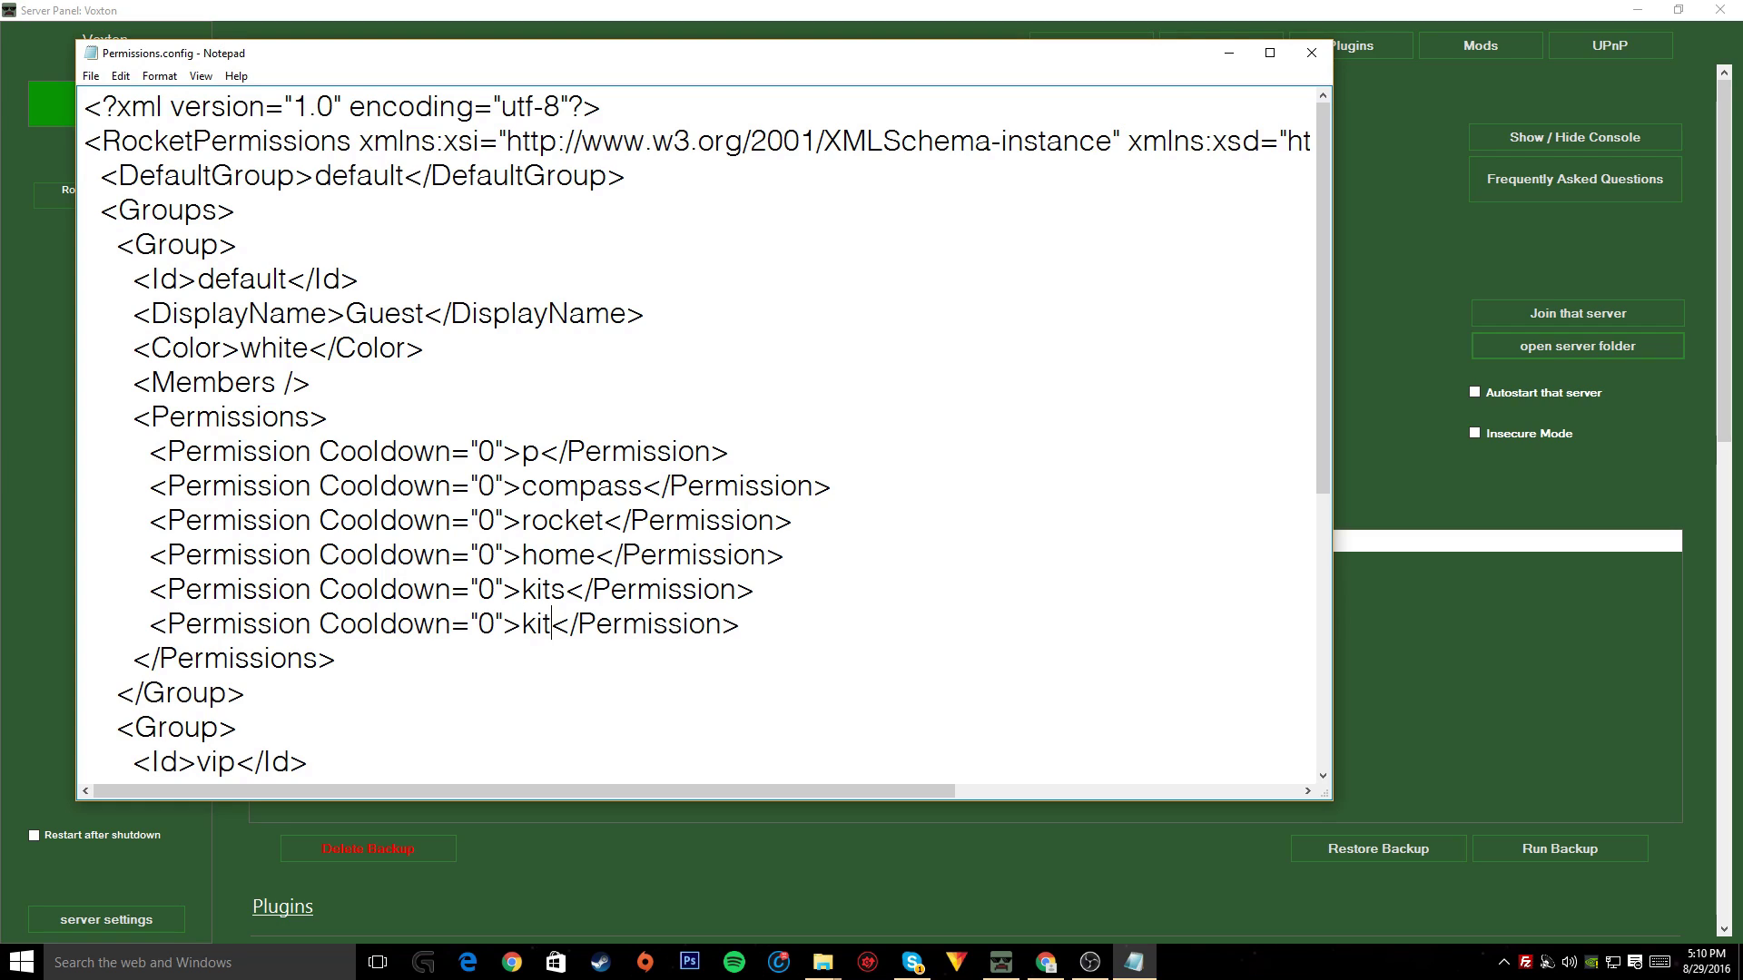
pyautogui.write('.*')
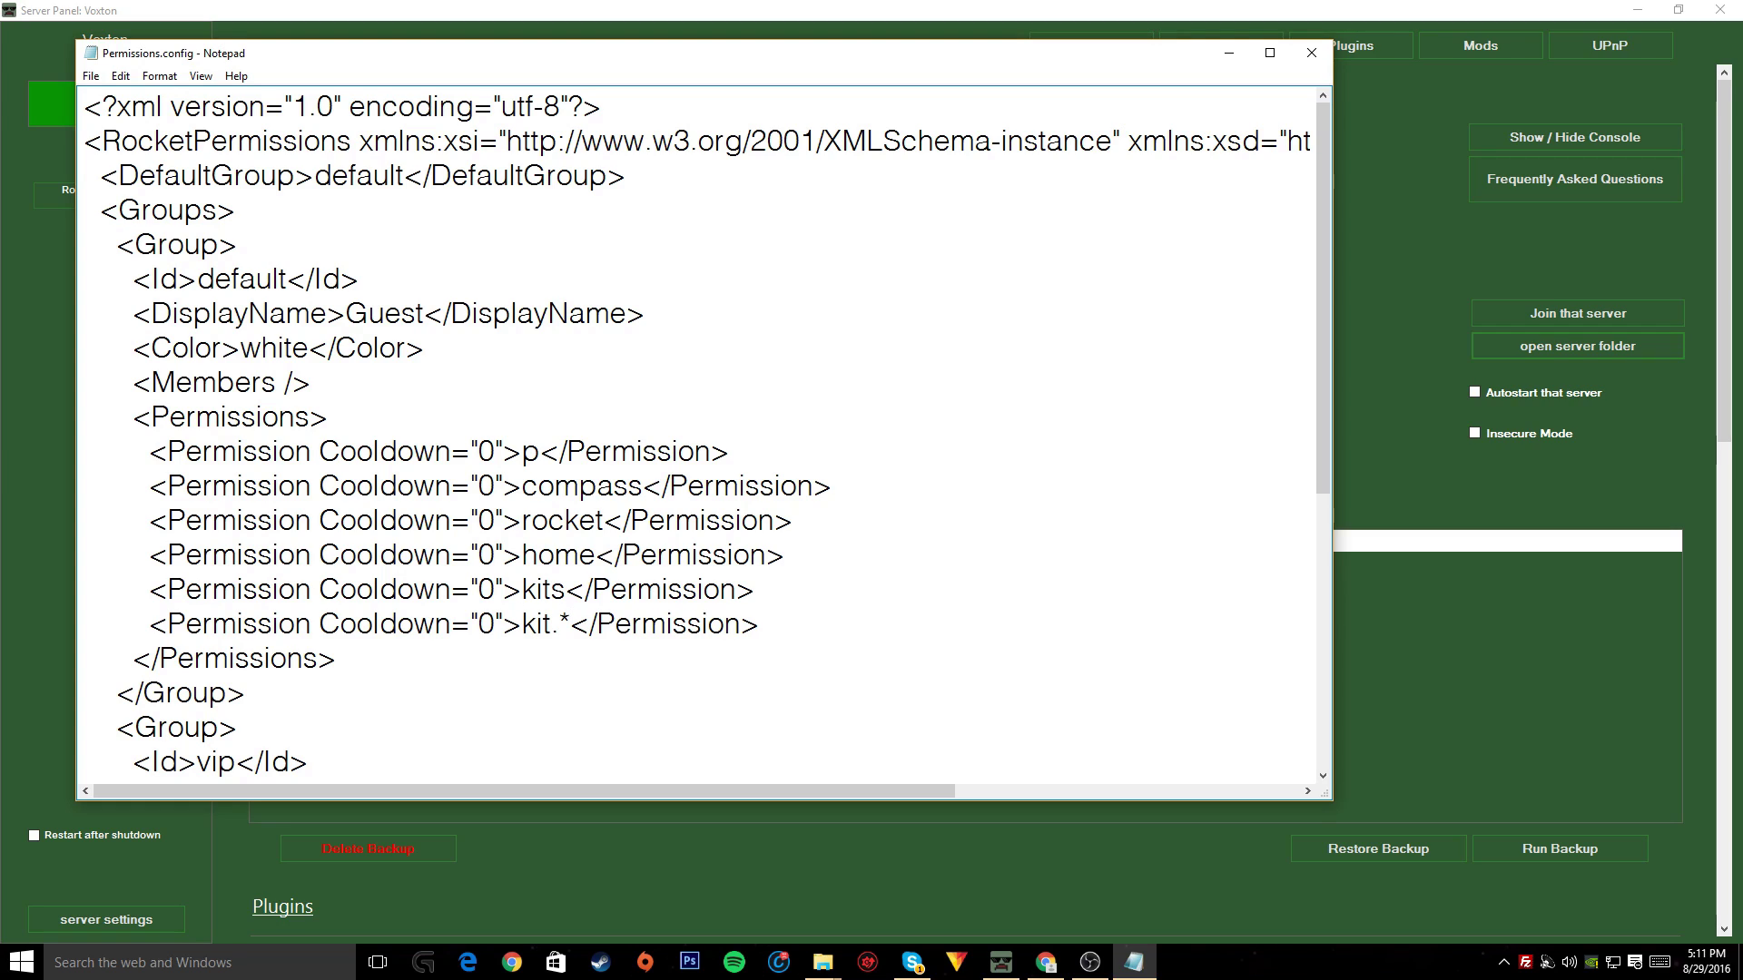
# Paste another copy of the kits permission line below the kit.* line and align its indentation
pyautogui.moveTo(168, 626); pyautogui.dragTo(286, 638)
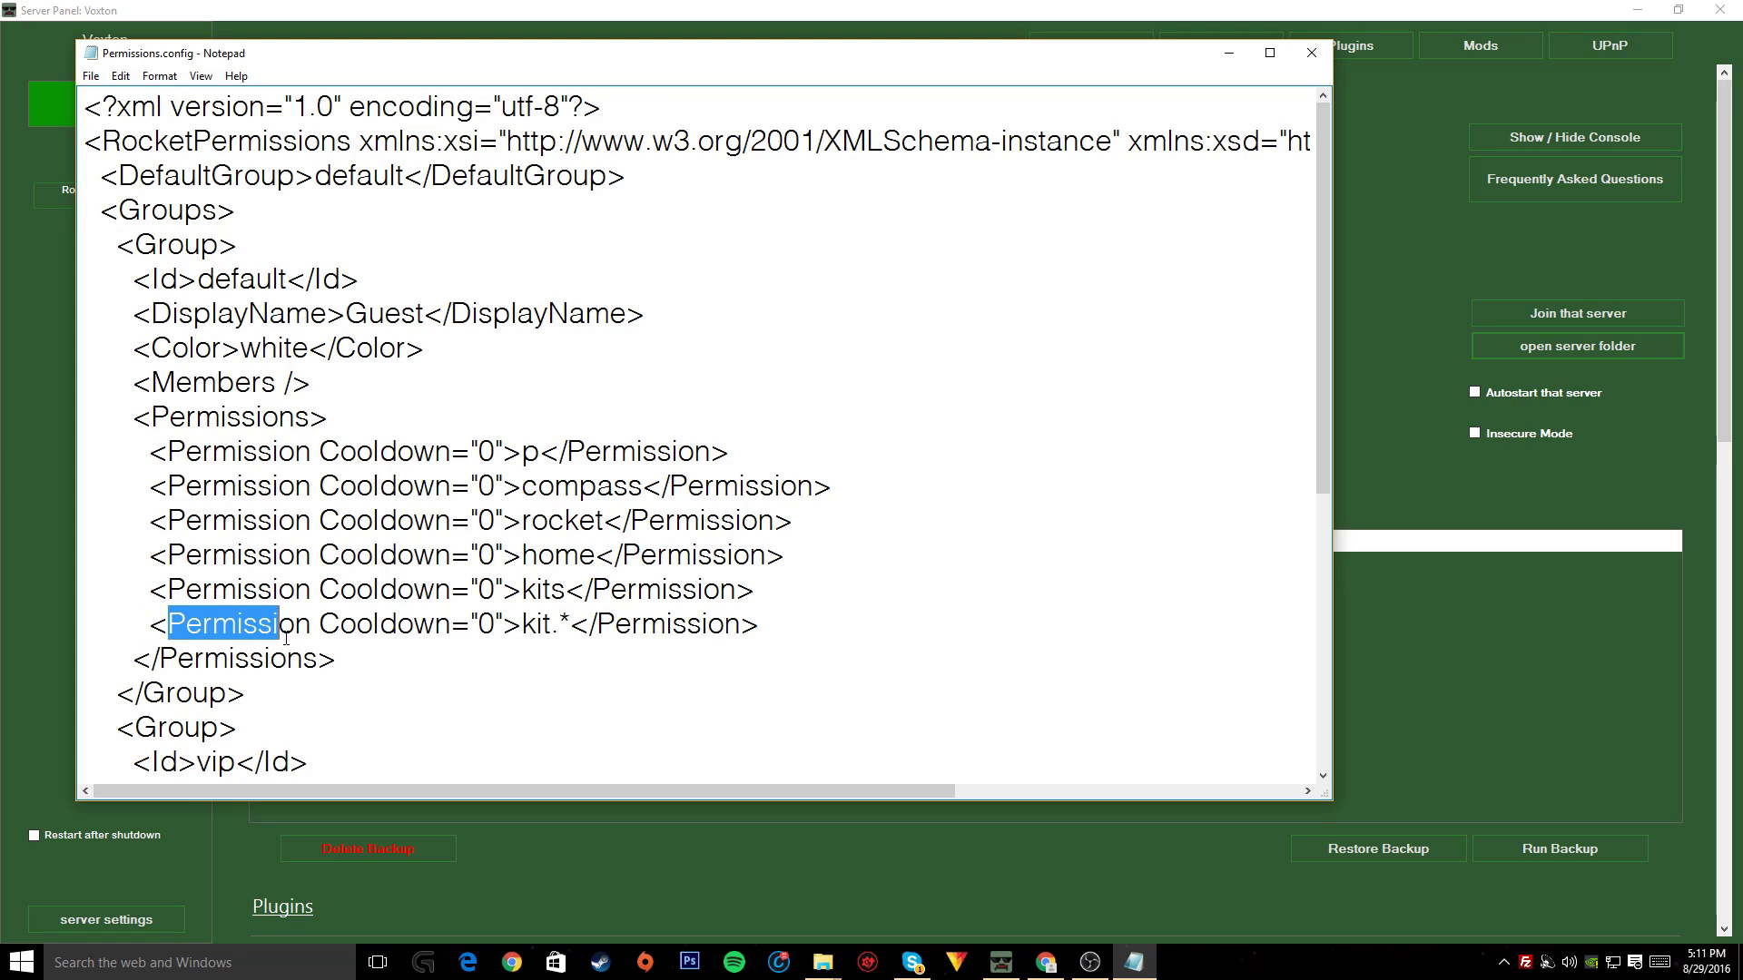
pyautogui.click(776, 633)
pyautogui.press('Return')
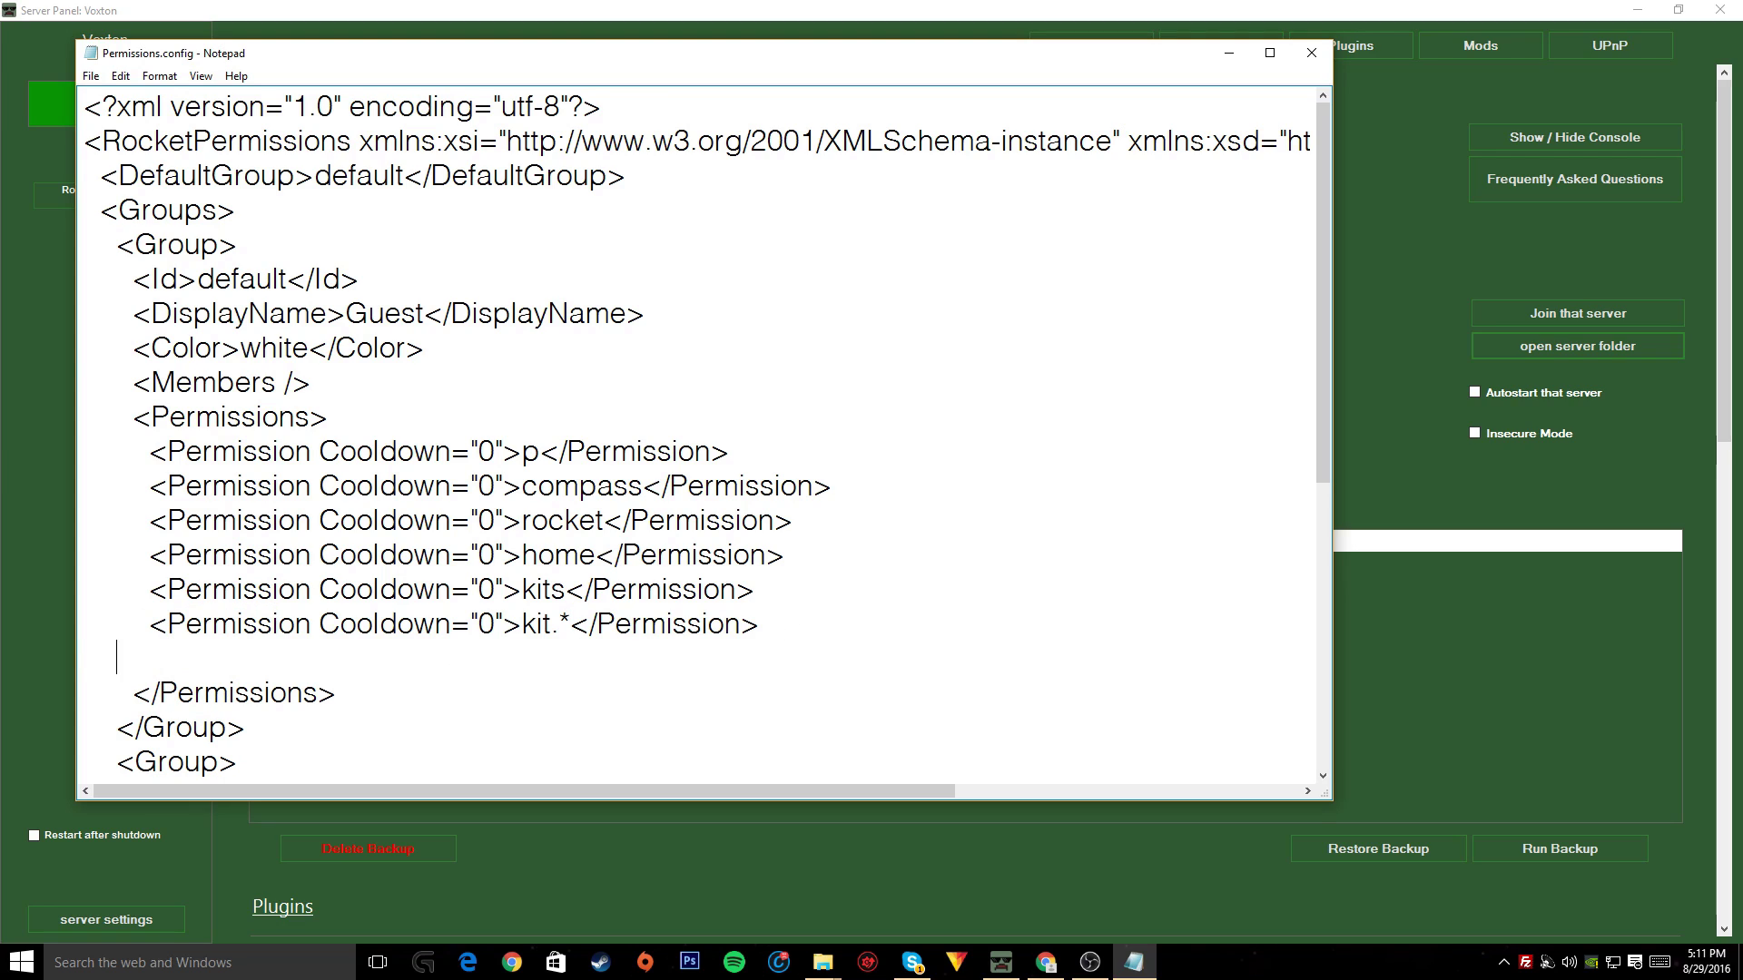
pyautogui.press('BackSpace')
pyautogui.hotkey('ctrl', 'v')
pyautogui.click(161, 659)
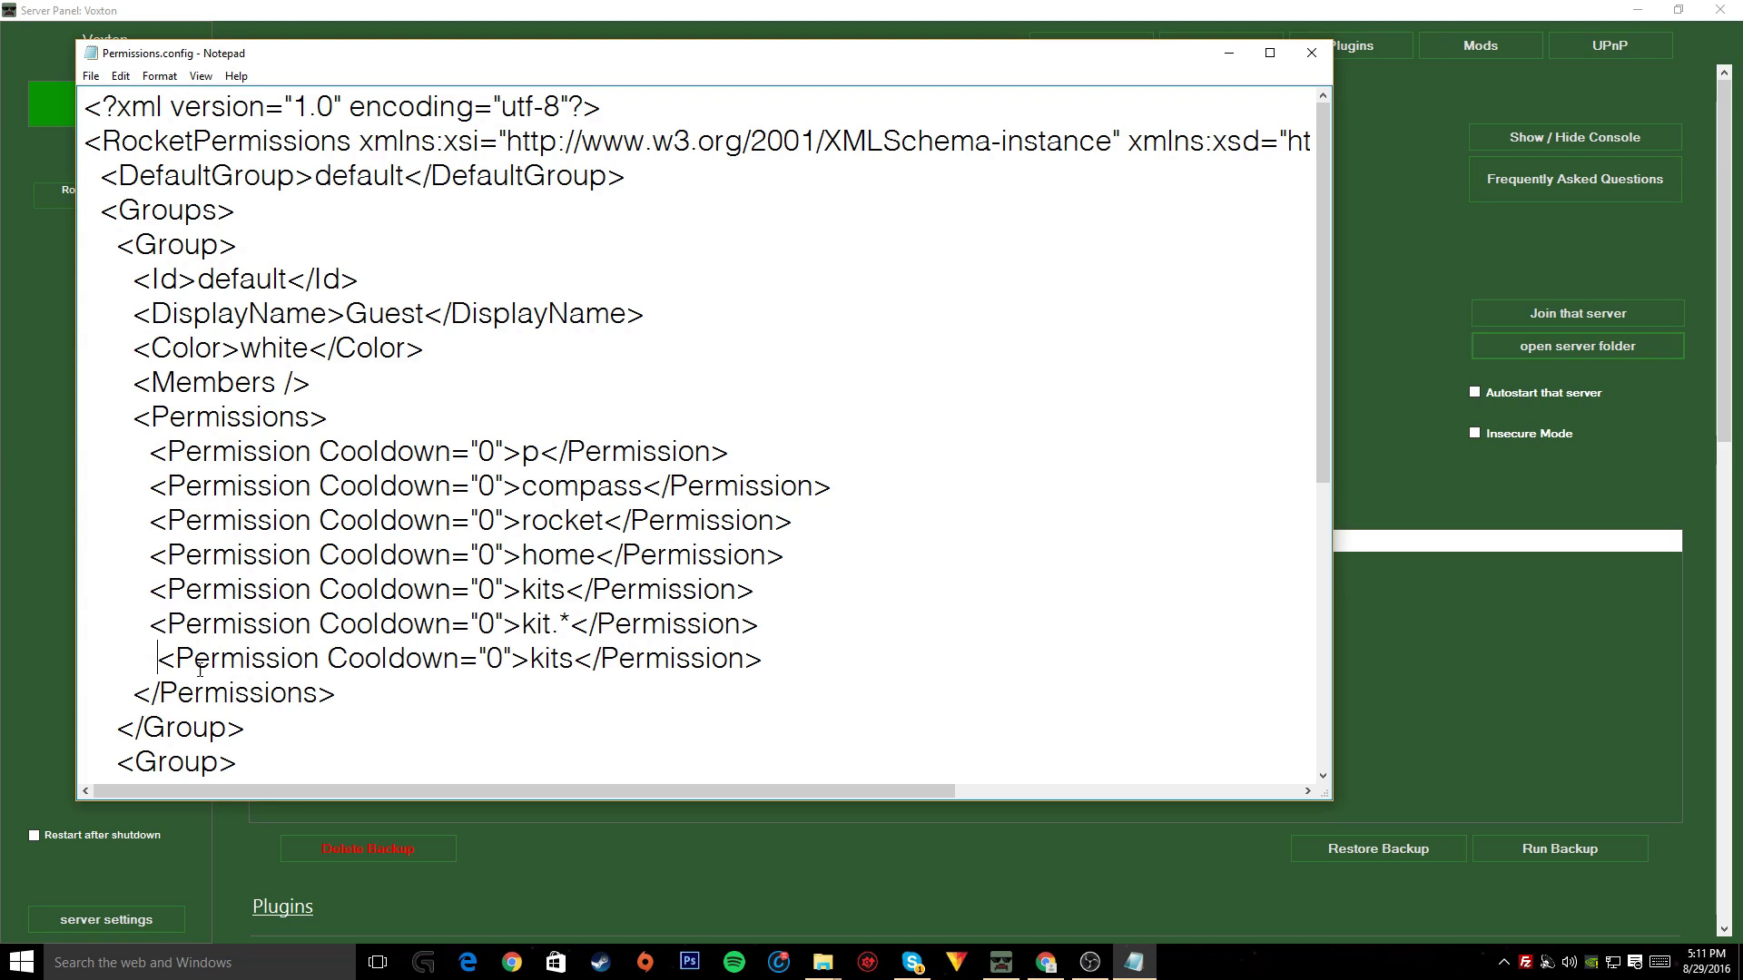
pyautogui.press('BackSpace')
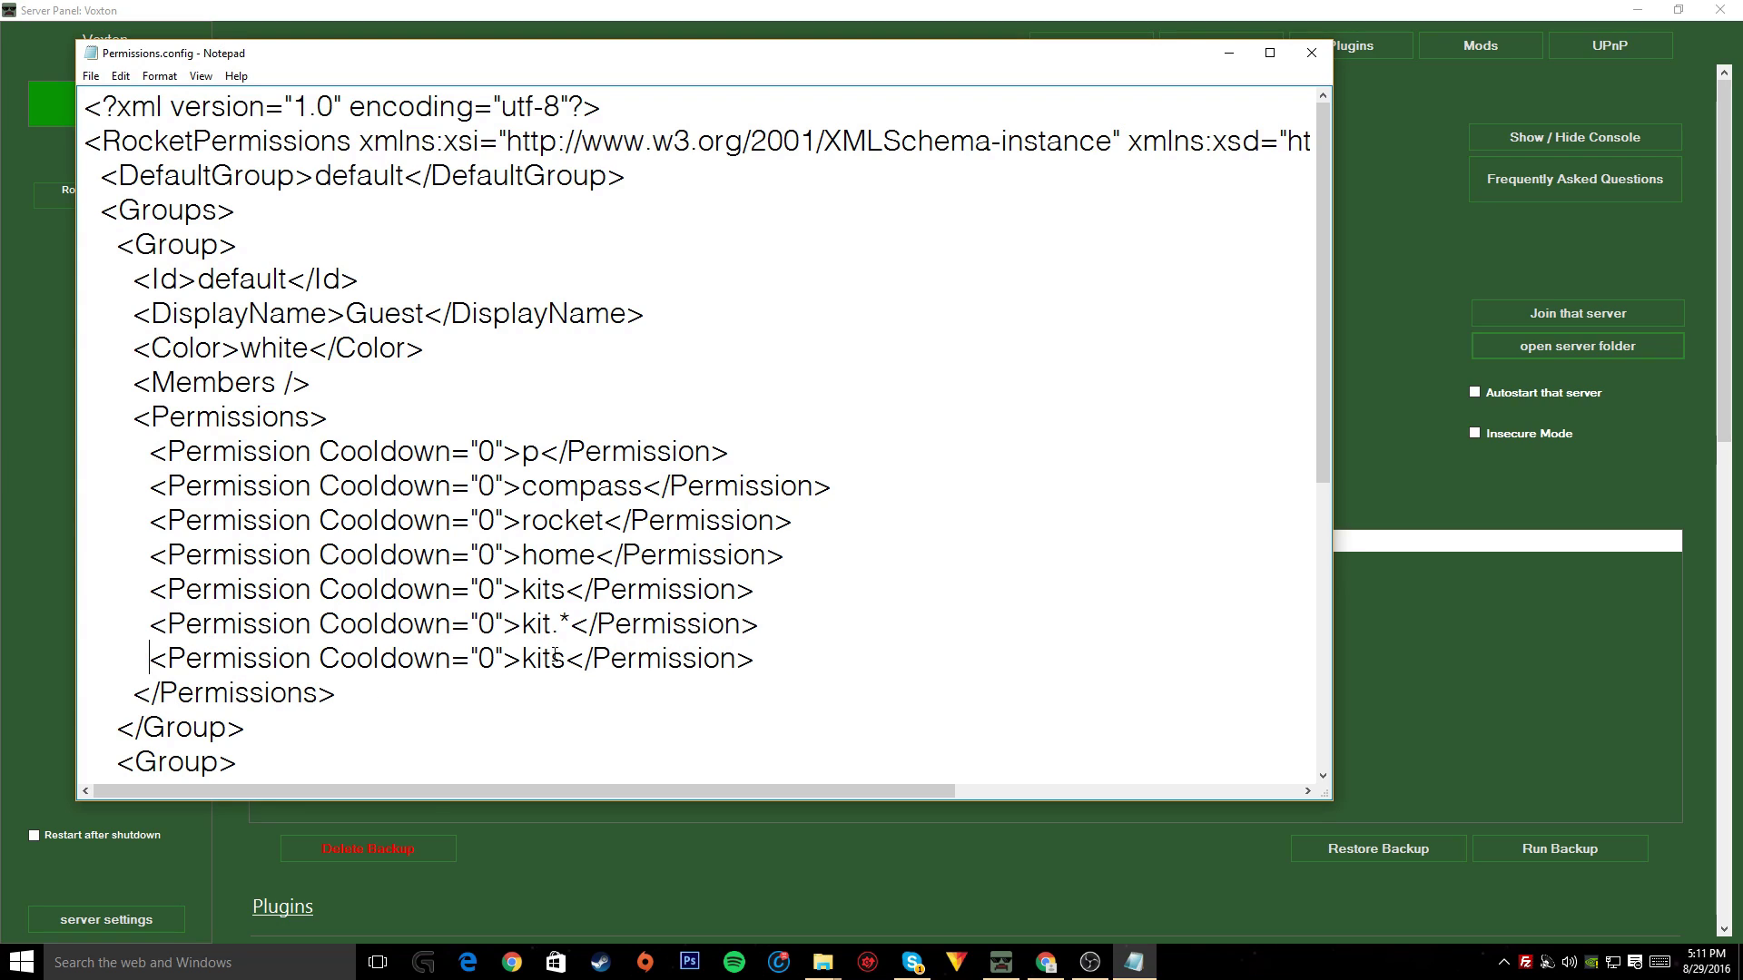
# Change the permission in the pasted line below kit.* to tpa
pyautogui.click(565, 659)
pyautogui.press('BackSpace')
pyautogui.press('BackSpace')
pyautogui.press('BackSpace')
pyautogui.press('BackSpace')
pyautogui.write('tpa')
pyautogui.press('BackSpace')
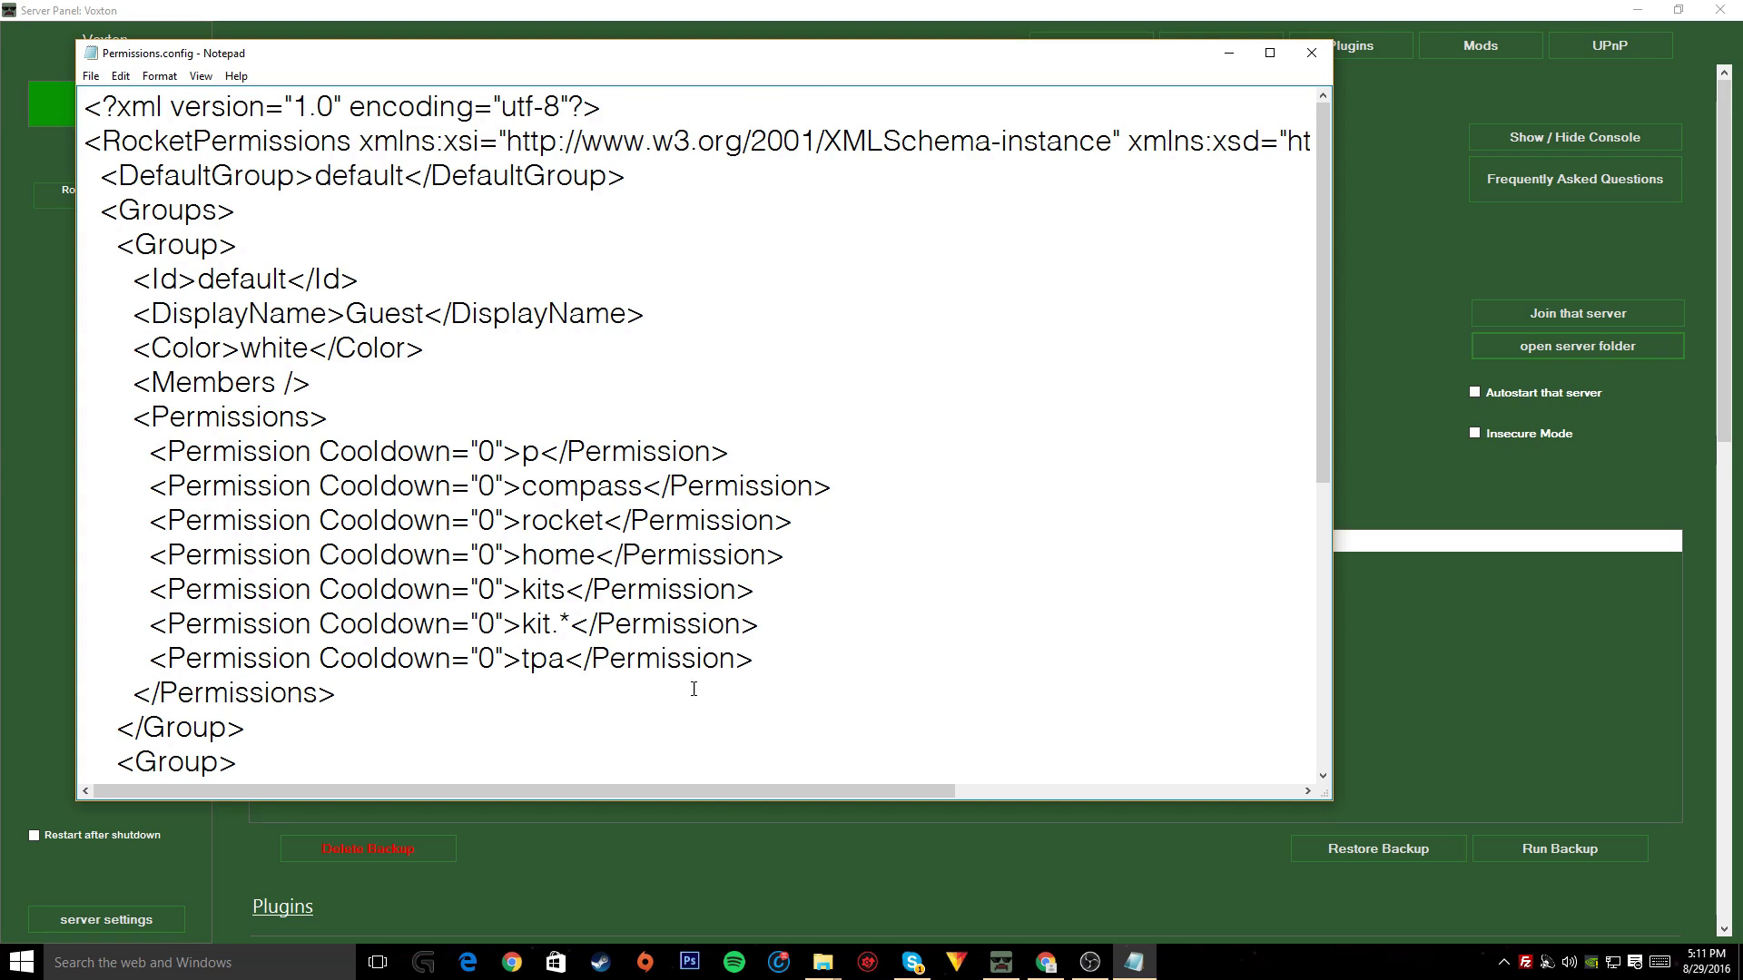
# Paste another kits permission line below the tpa line and align its indentation
pyautogui.press('End')
pyautogui.press('Return')
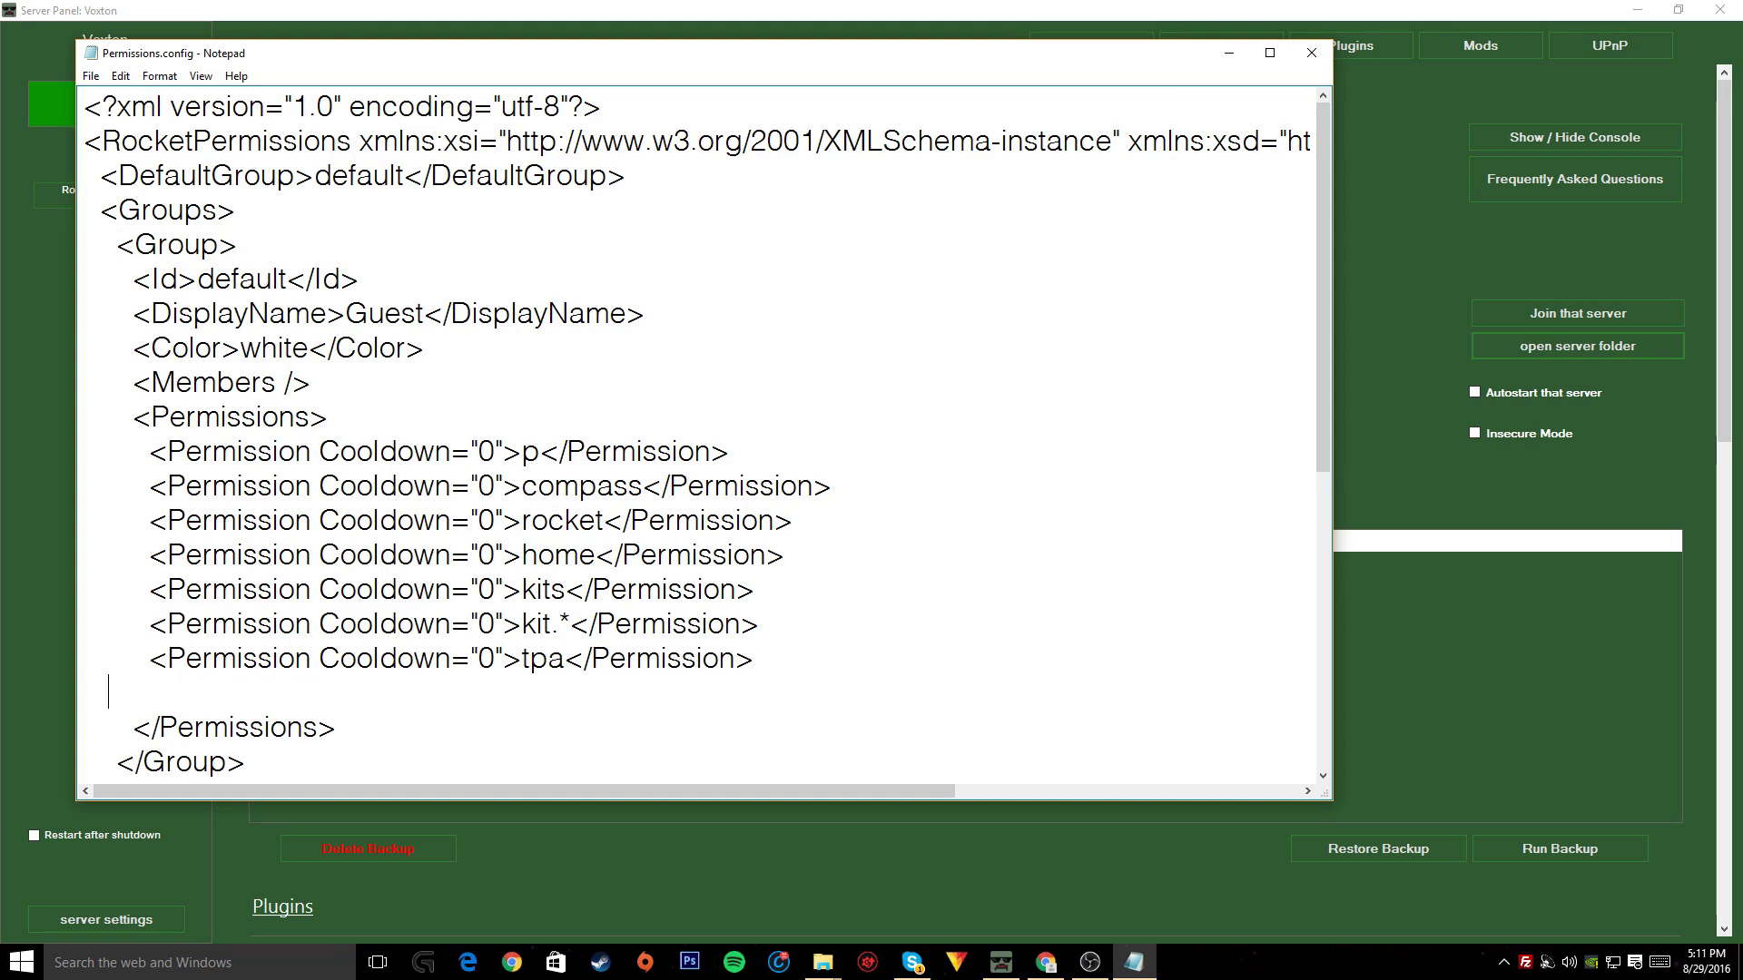
pyautogui.hotkey('ctrl', 'v')
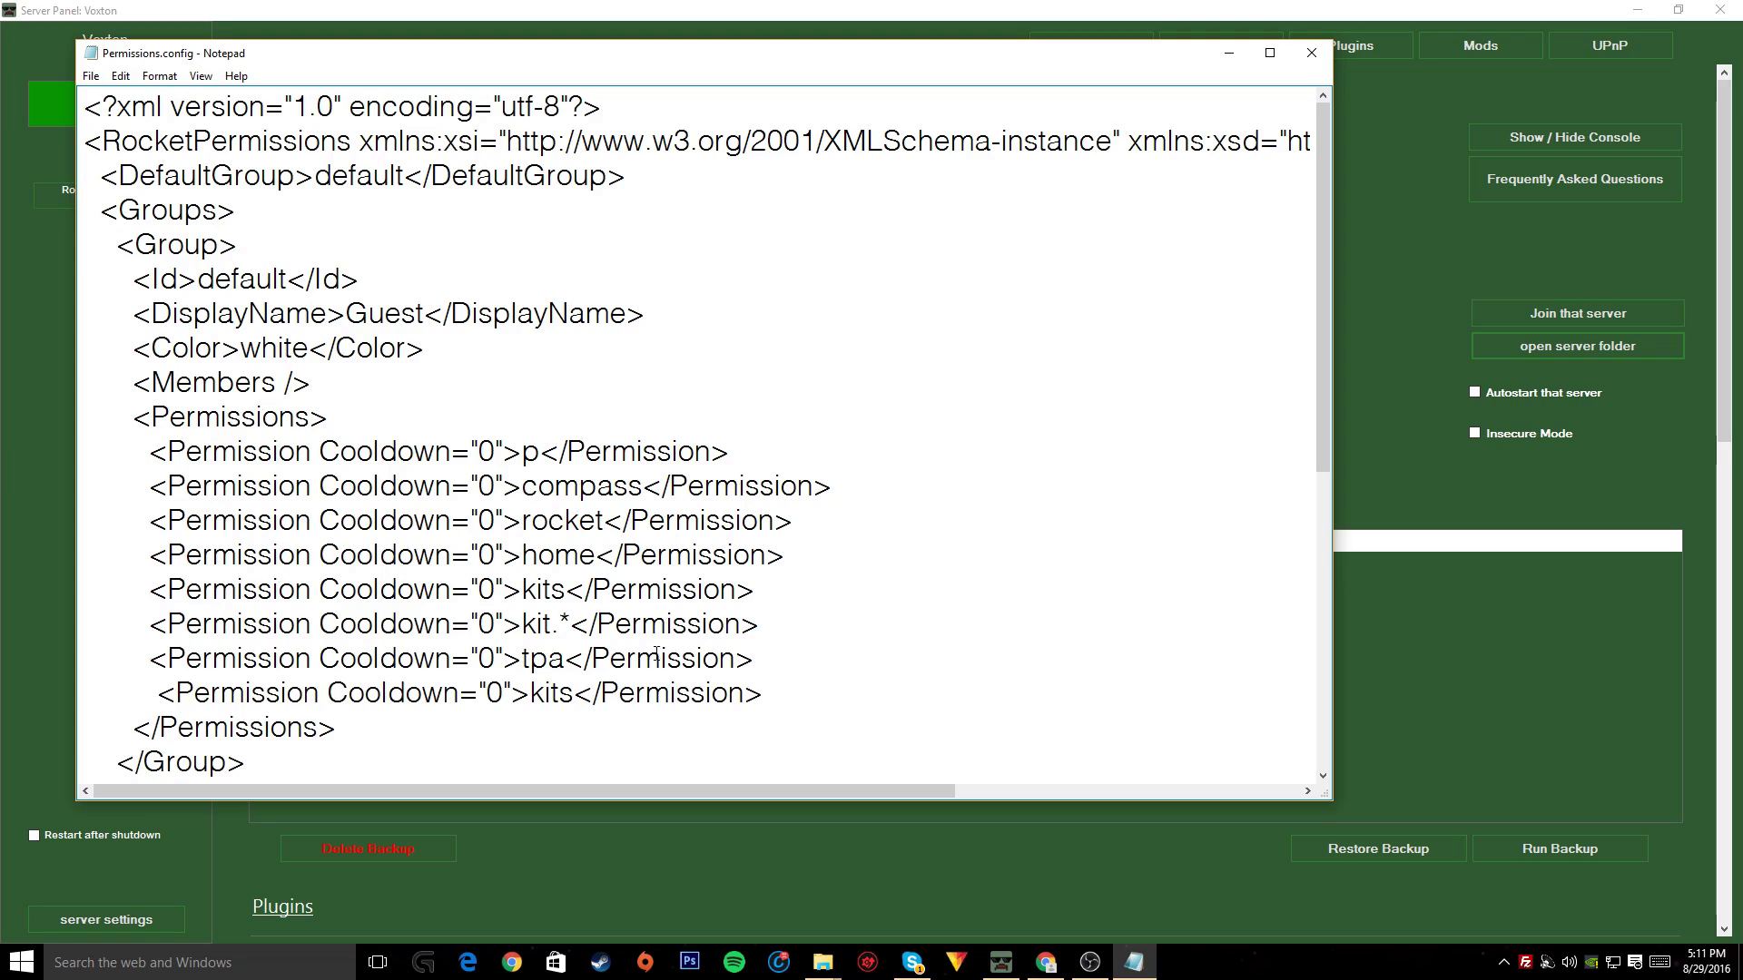
pyautogui.click(158, 692)
pyautogui.press('BackSpace')
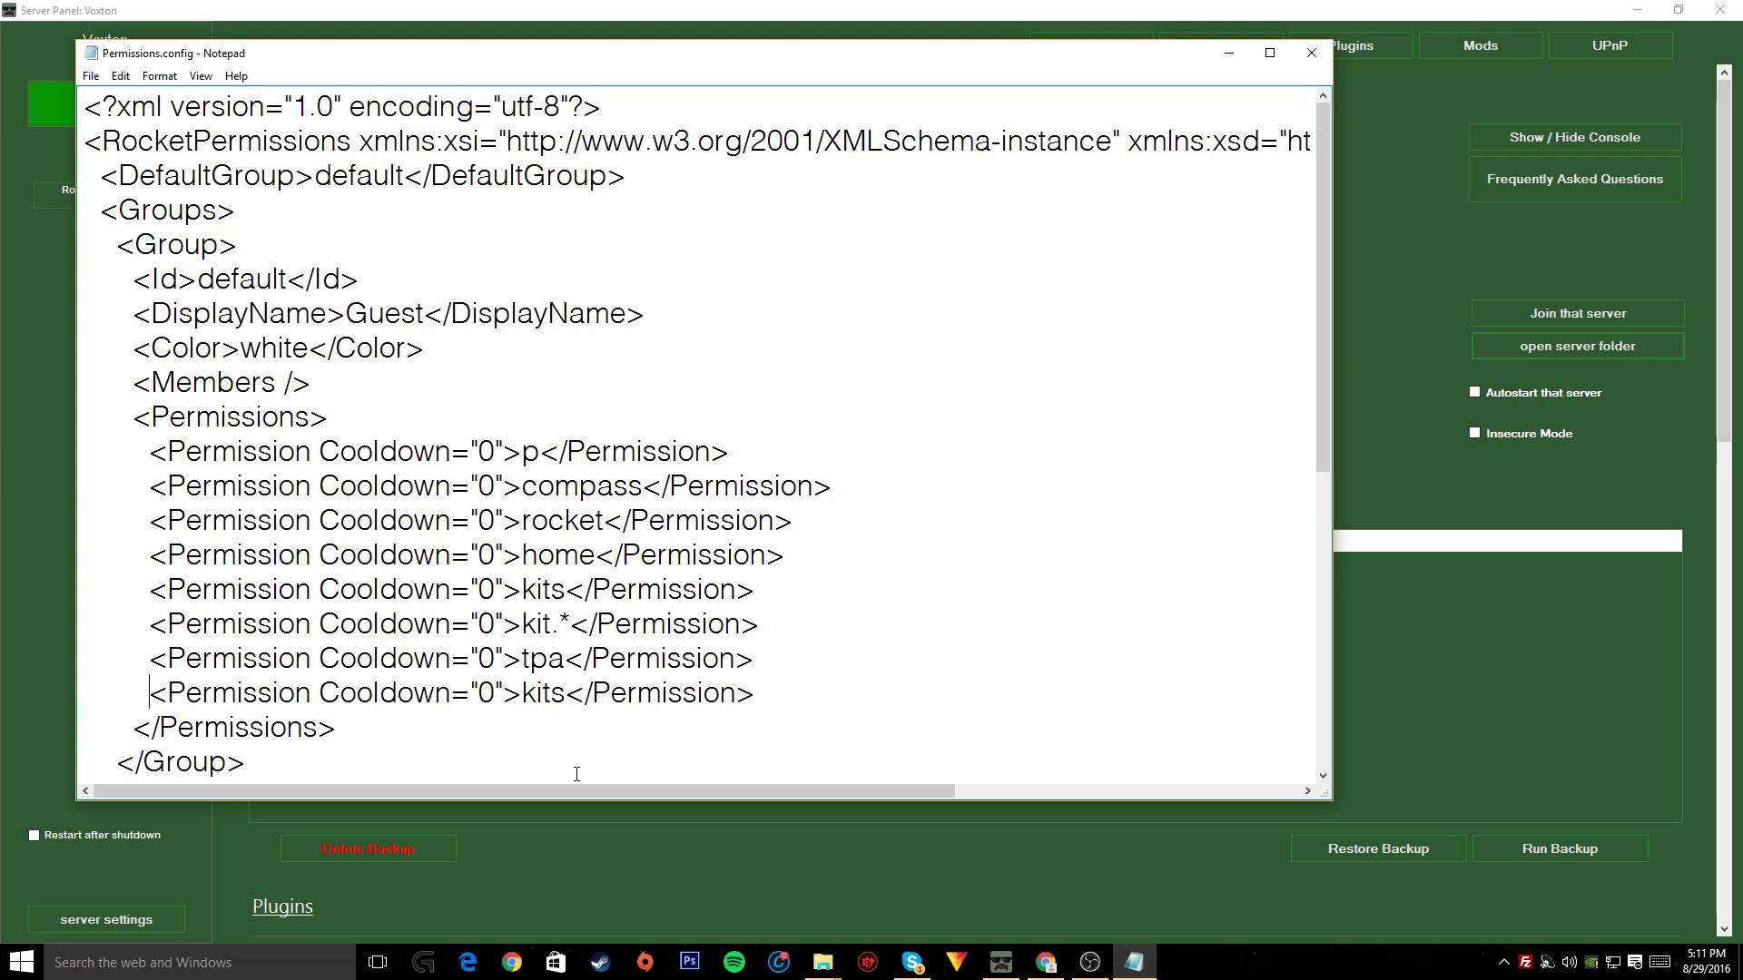
# Change the permission in the kits line below the tpa line to tpa.send
pyautogui.press('BackSpace')
pyautogui.press('BackSpace')
pyautogui.press('BackSpace')
pyautogui.press('BackSpace')
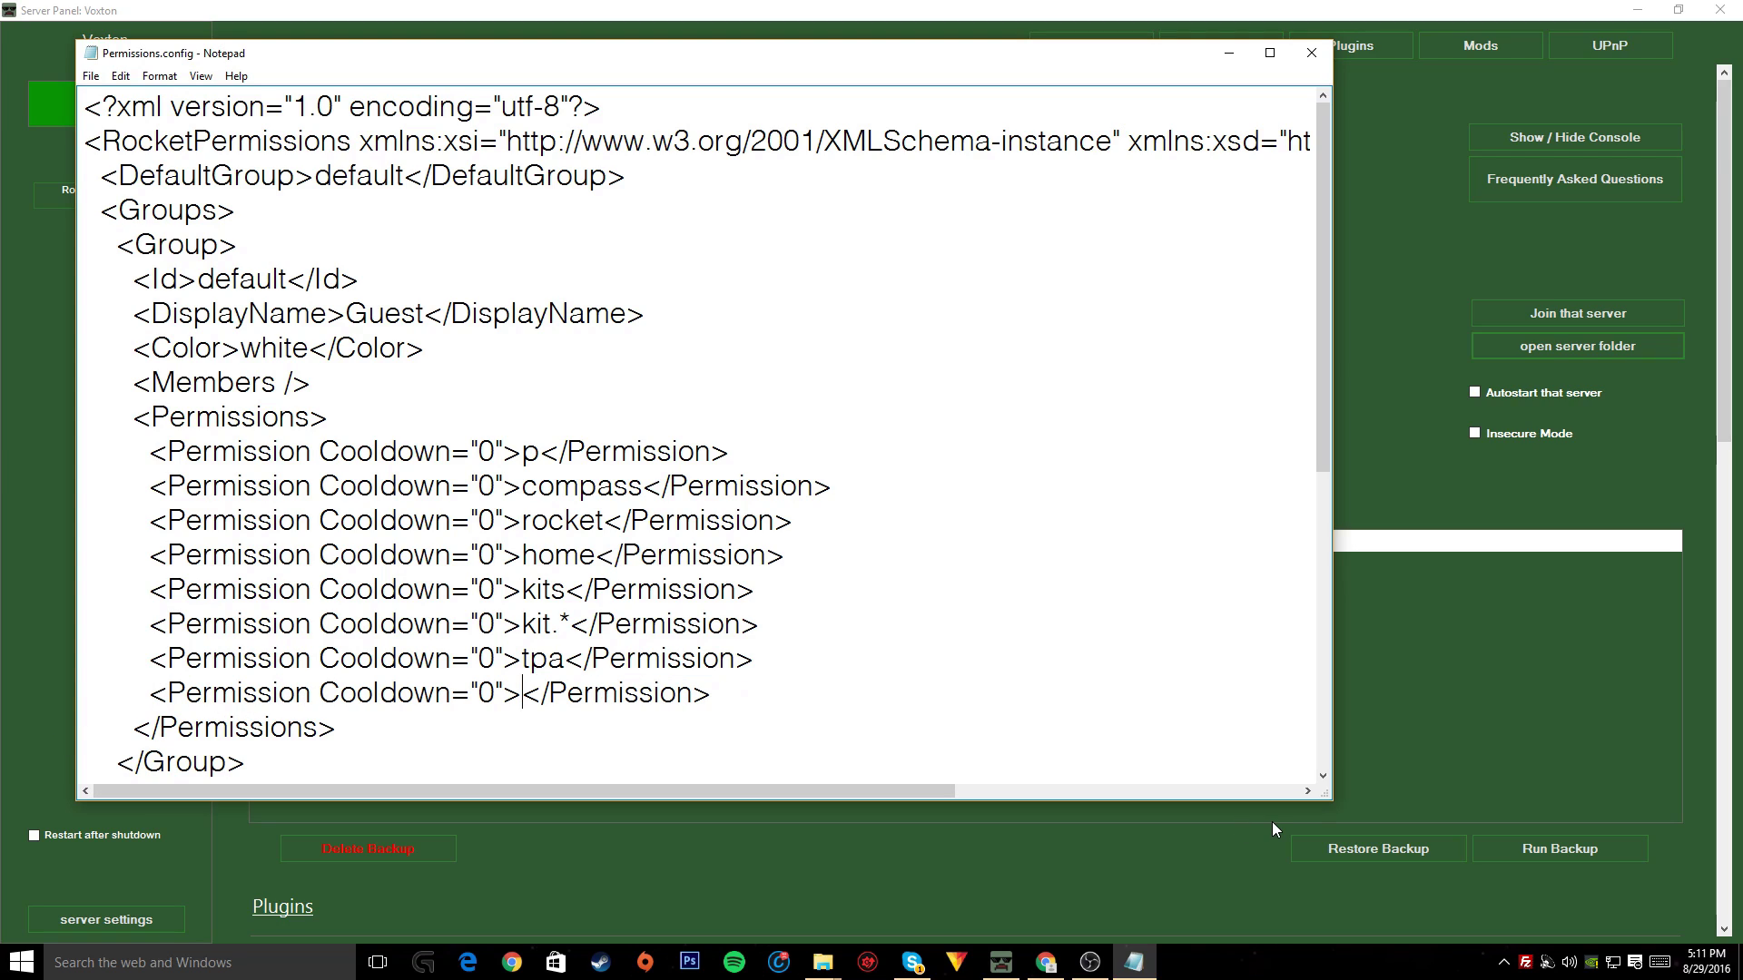
pyautogui.write('tpa.sen')
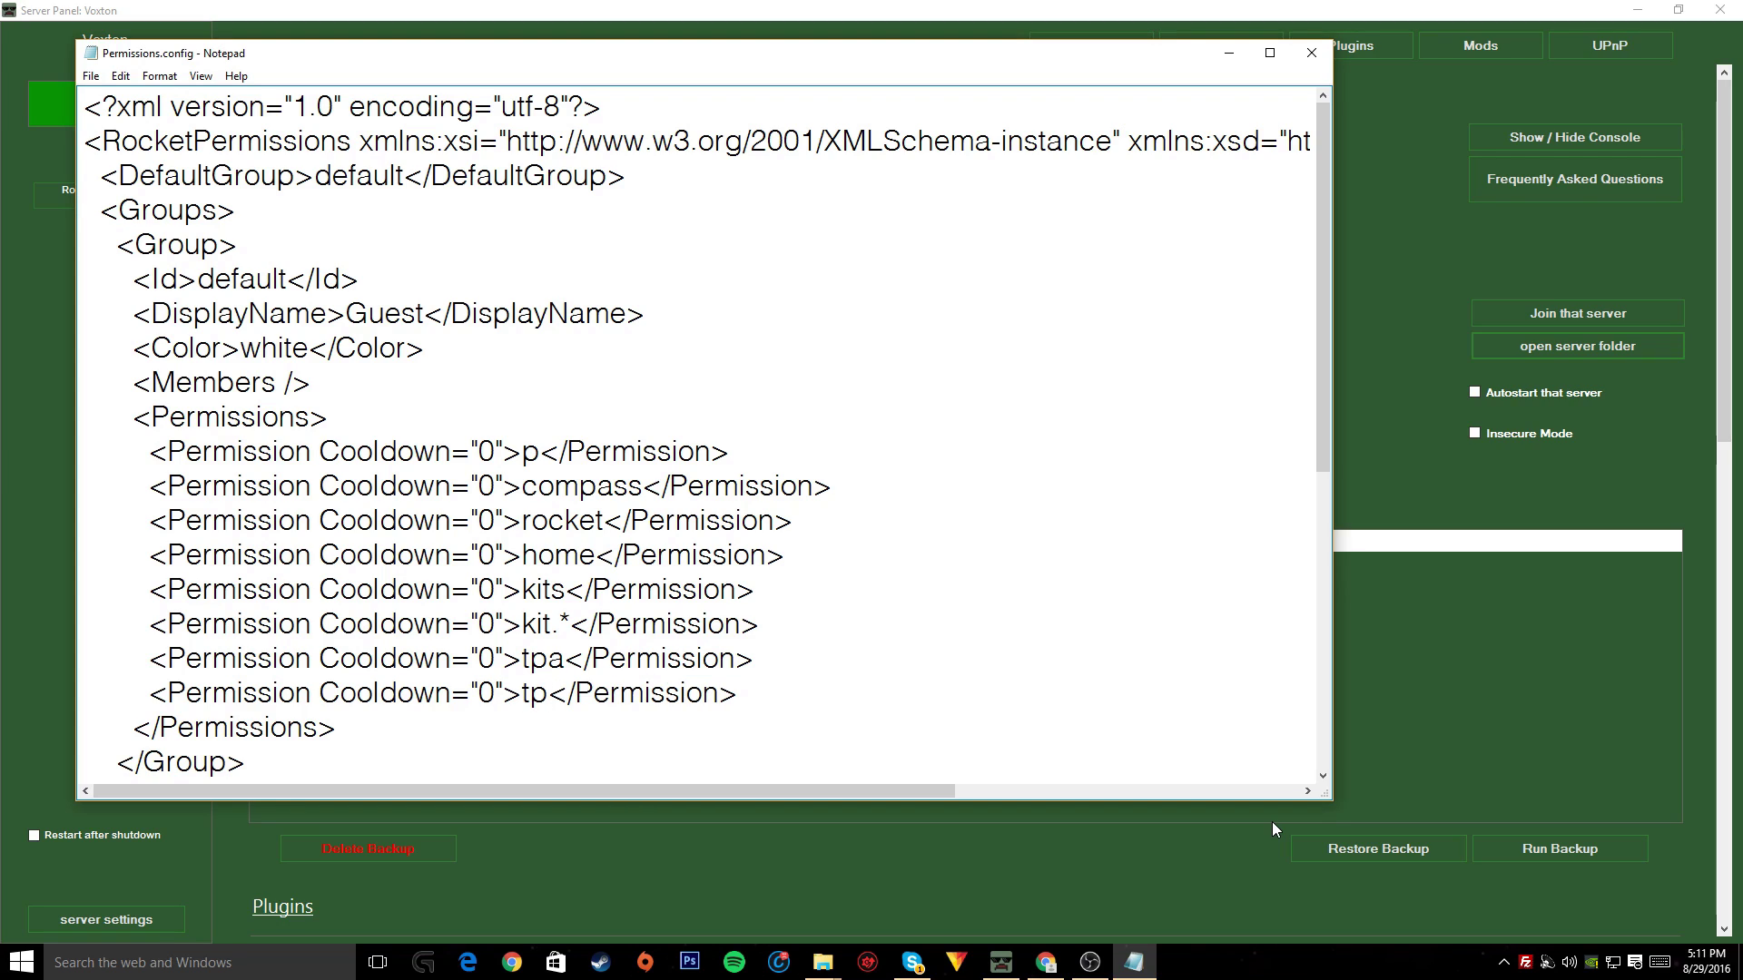
pyautogui.write('d')
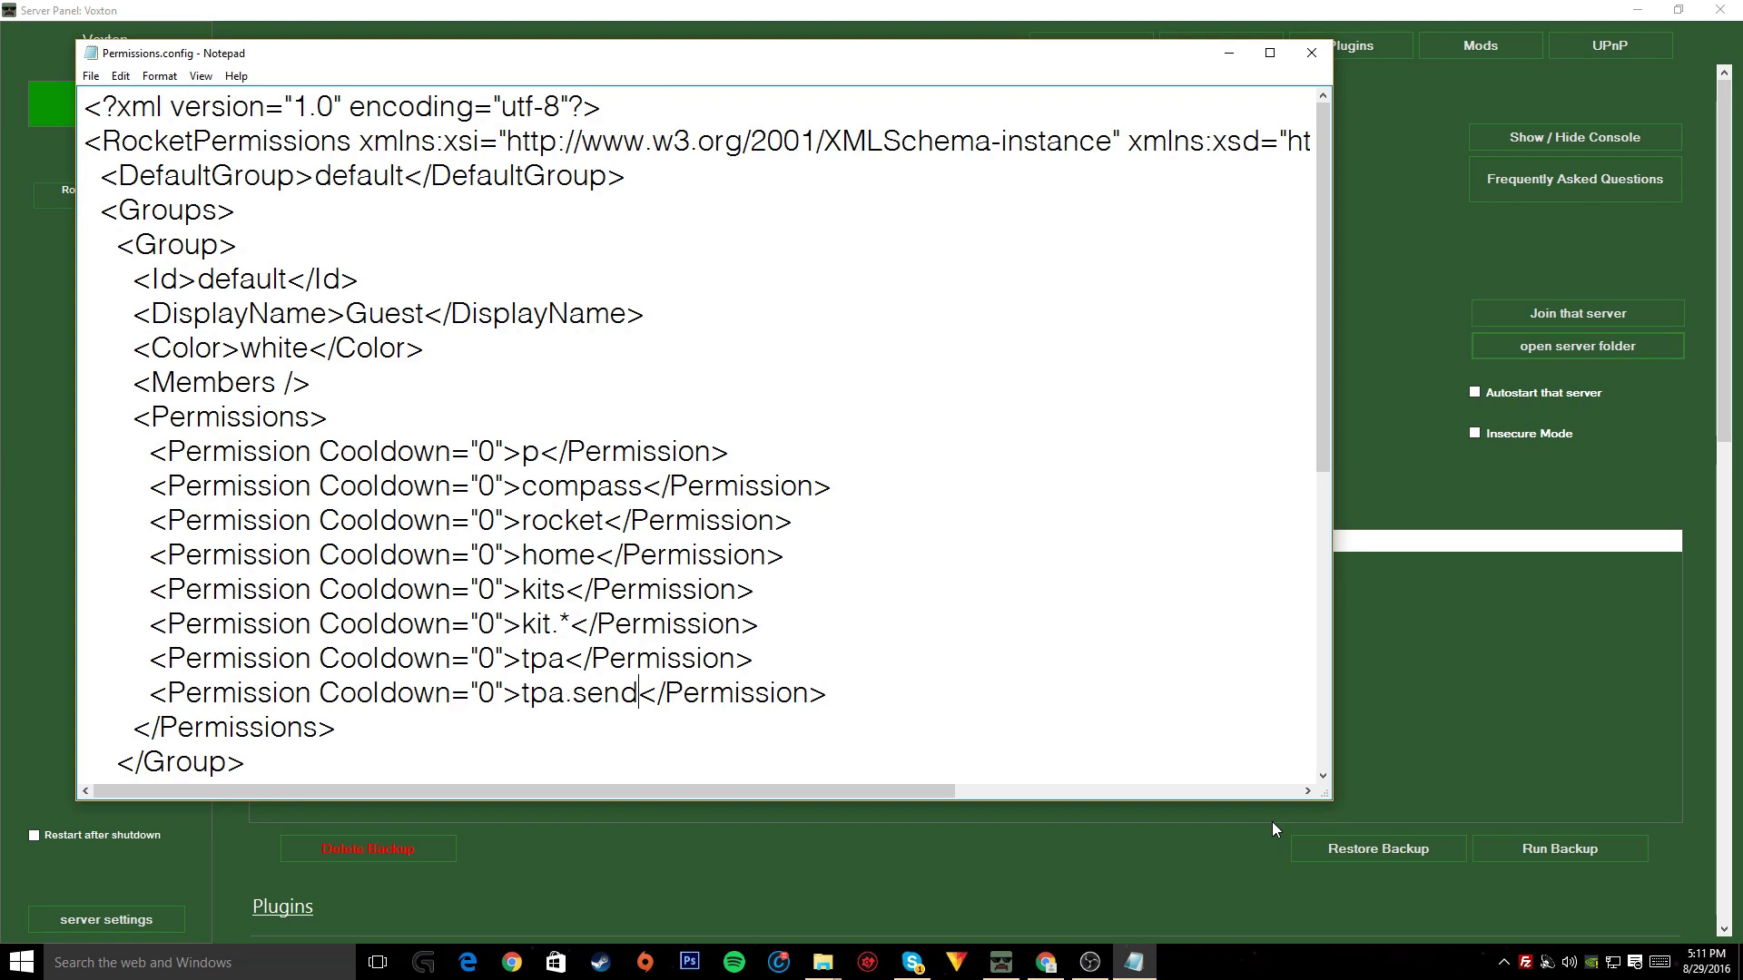
# Paste another kits permission line below the tpa.send line and align its indentation
pyautogui.click(847, 696)
pyautogui.press('Return')
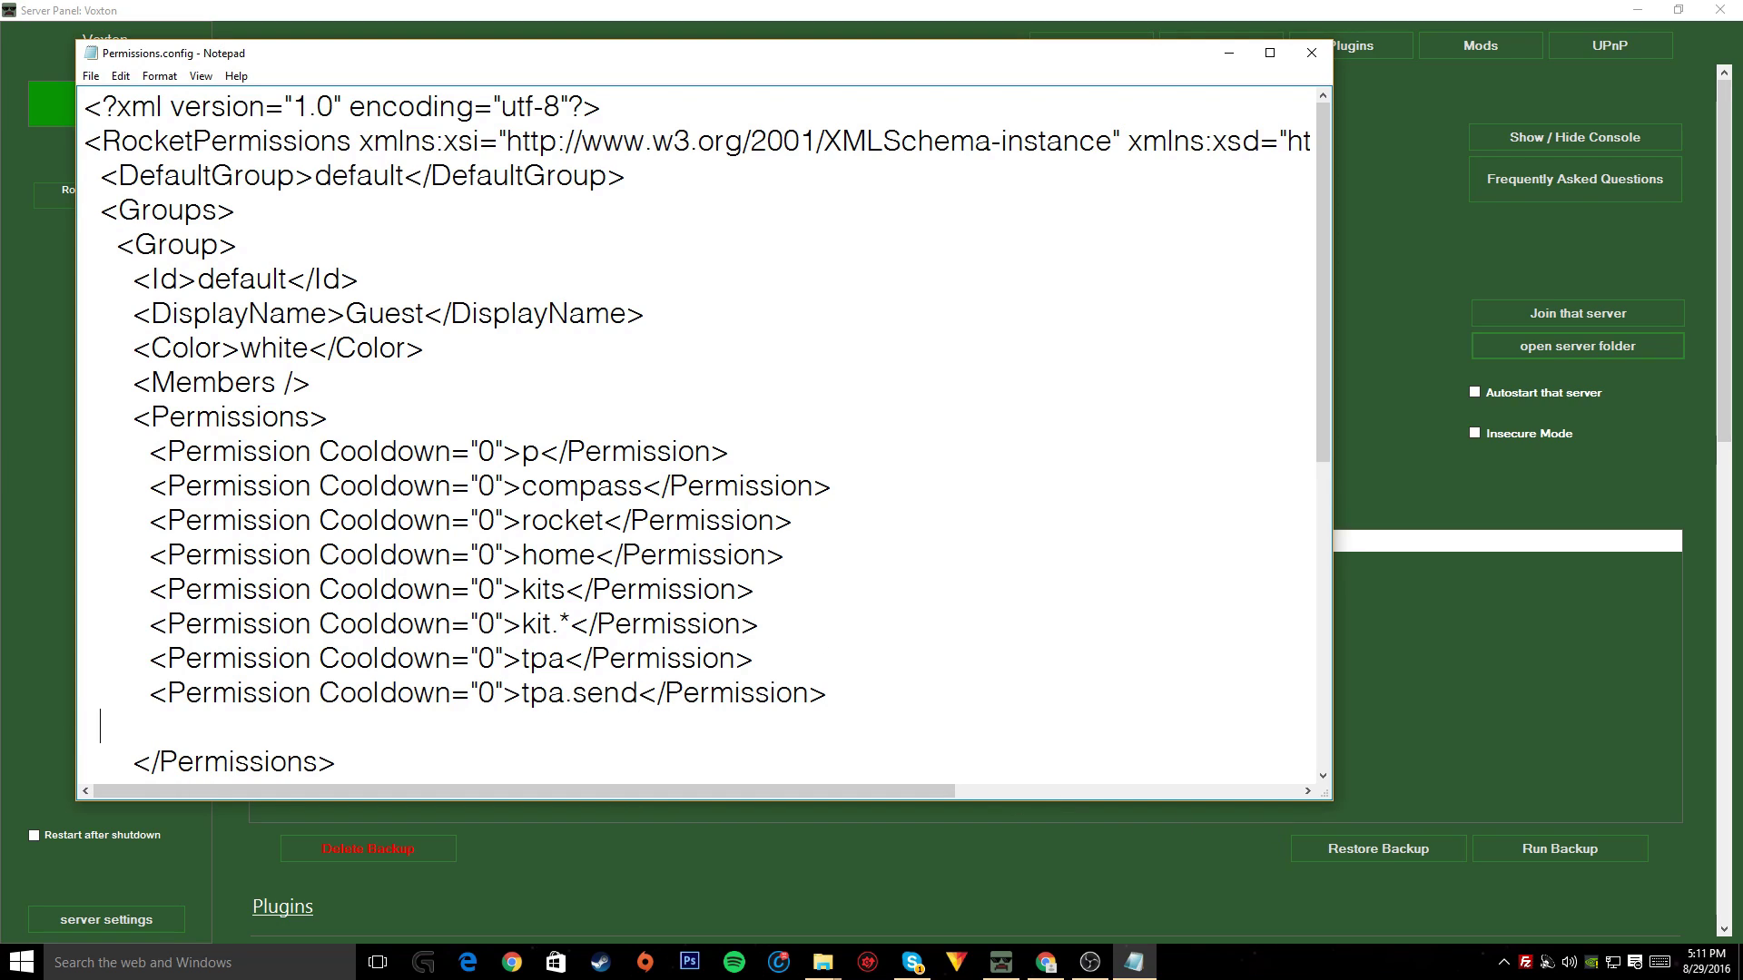
pyautogui.hotkey('ctrl', 'v')
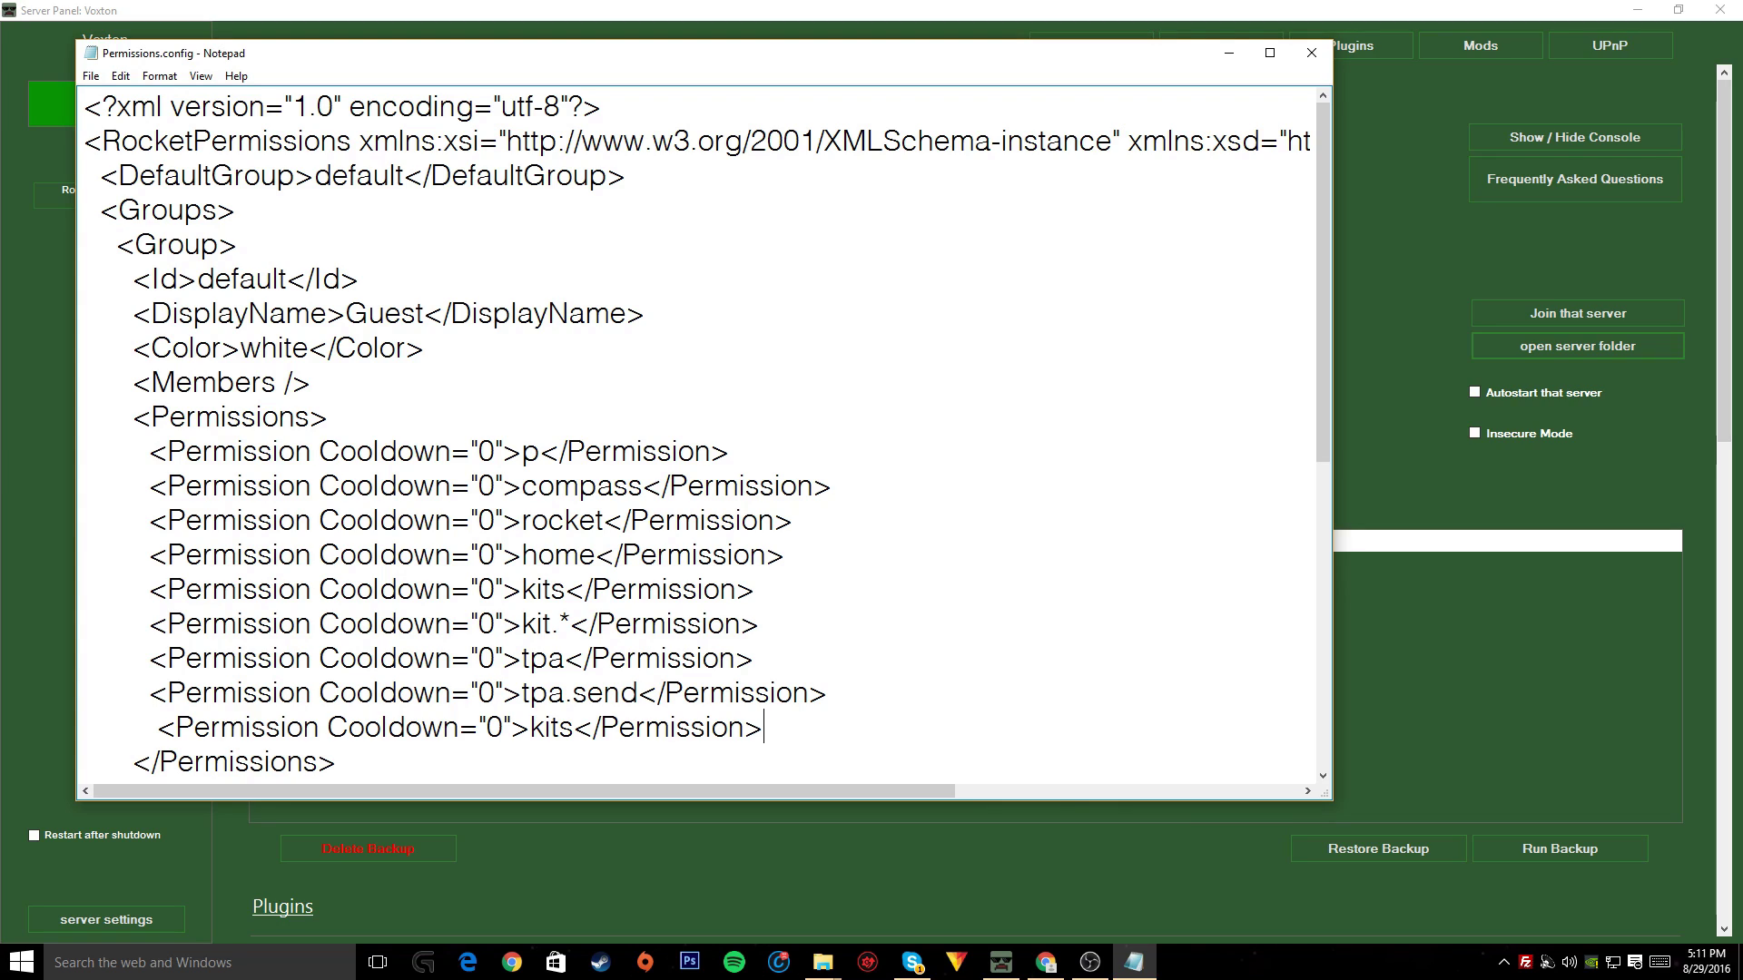
pyautogui.click(156, 727)
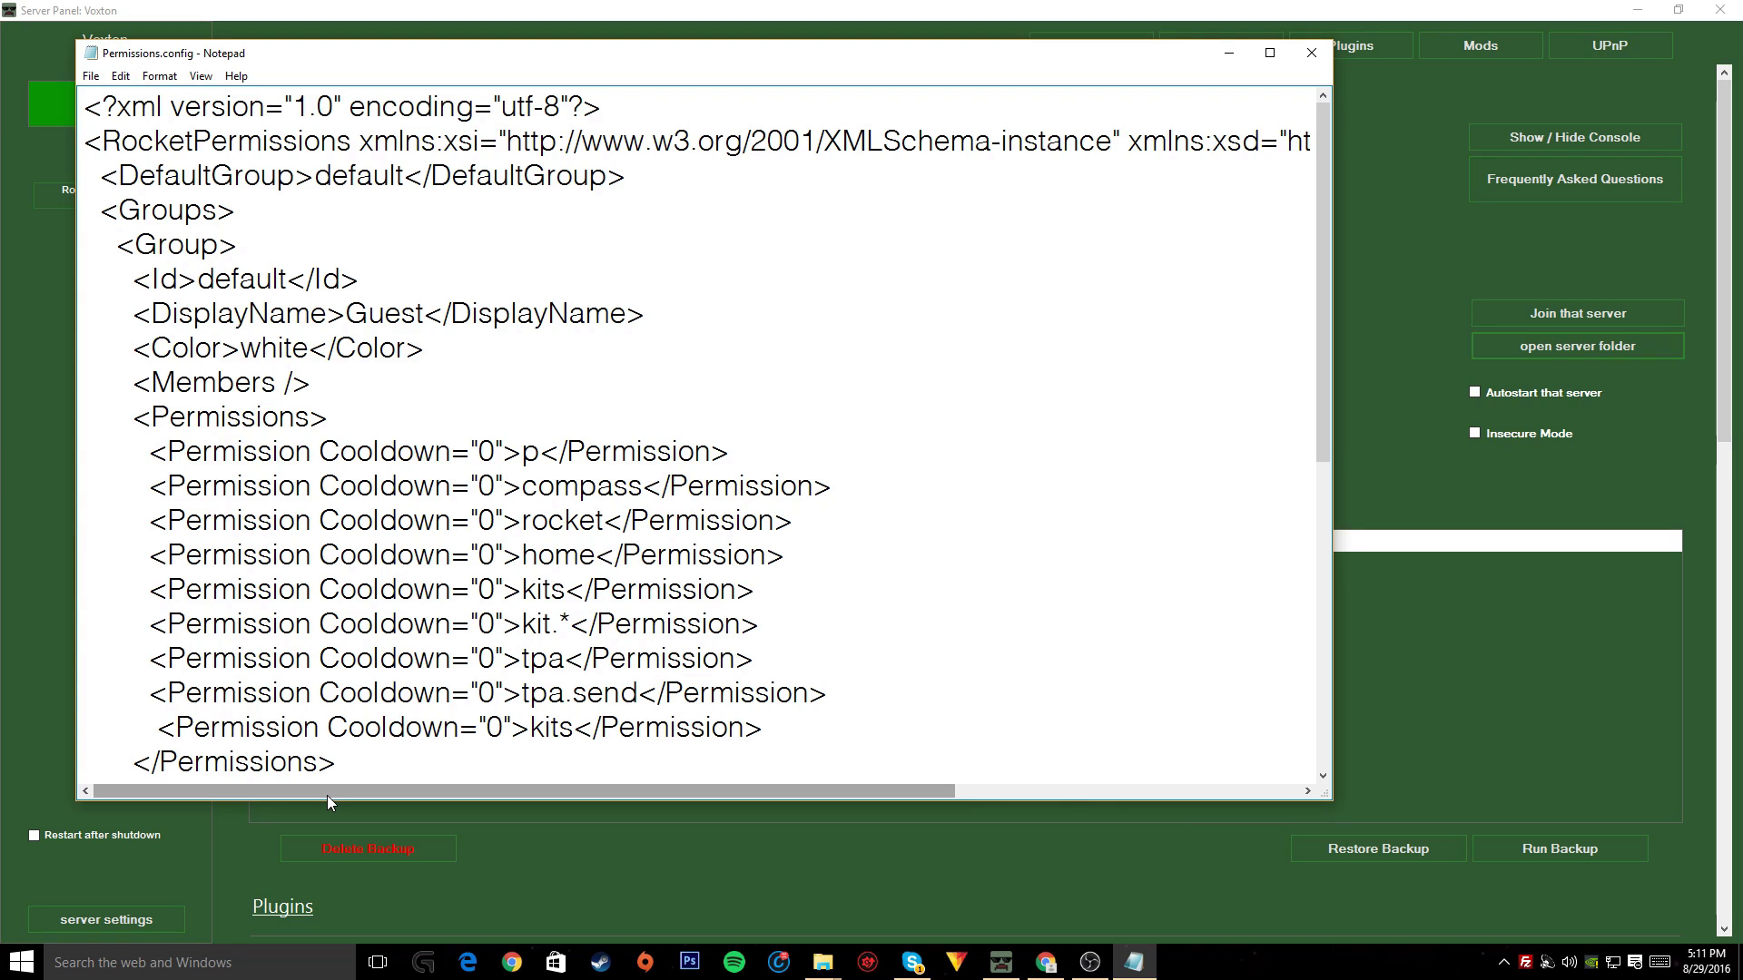
pyautogui.press('BackSpace')
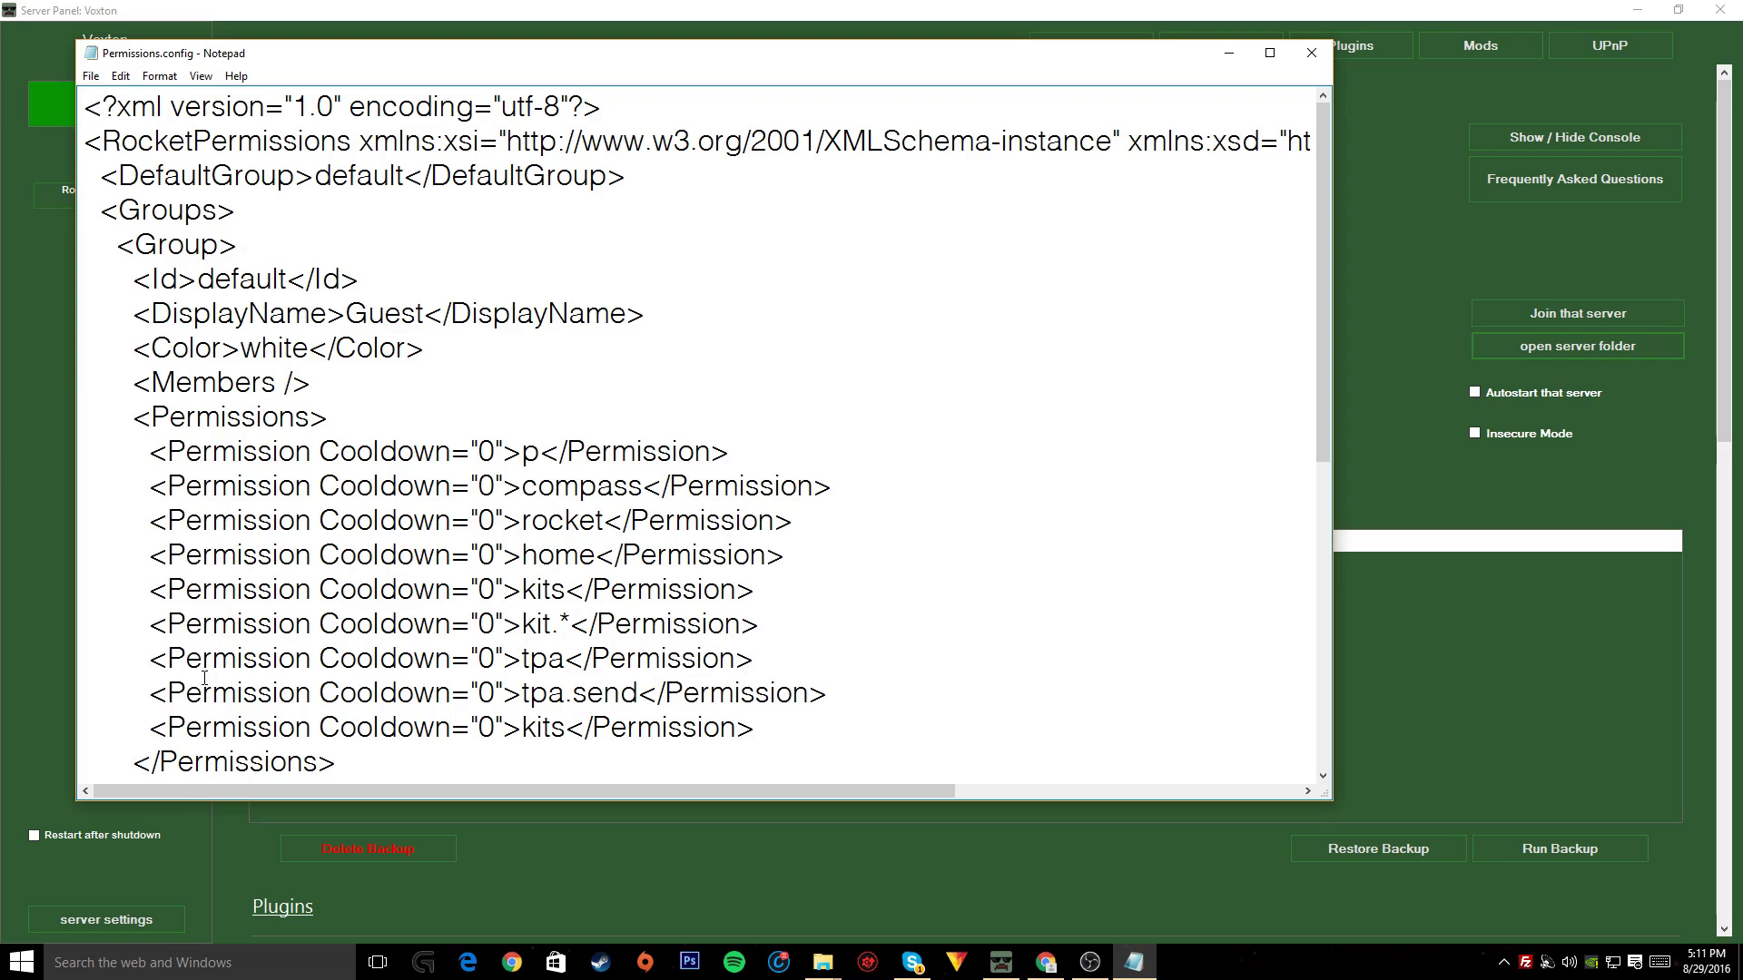
# Change the permission in the pasted line below tpa.send to tpa.accept
pyautogui.click(567, 744)
pyautogui.press('BackSpace')
pyautogui.press('BackSpace')
pyautogui.press('BackSpace')
pyautogui.press('BackSpace')
pyautogui.write('tpa.accep')
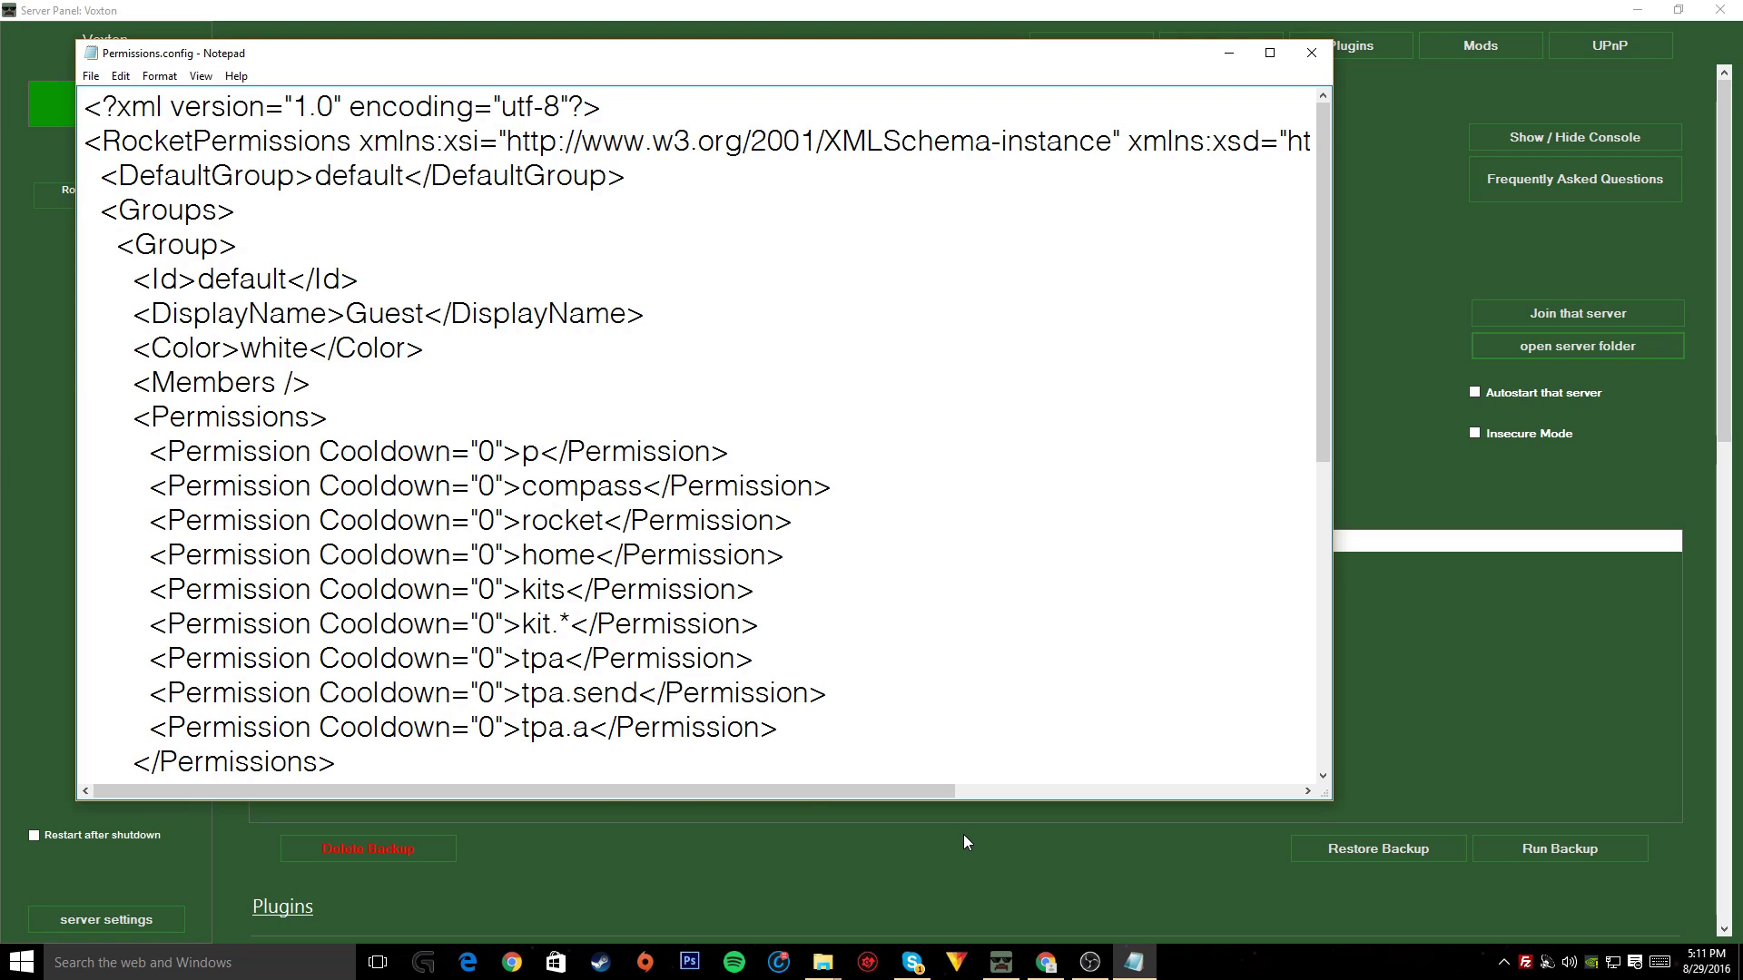
pyautogui.write('t')
# Save the edited Permissions.config file and close it
pyautogui.click(91, 75)
pyautogui.click(95, 136)
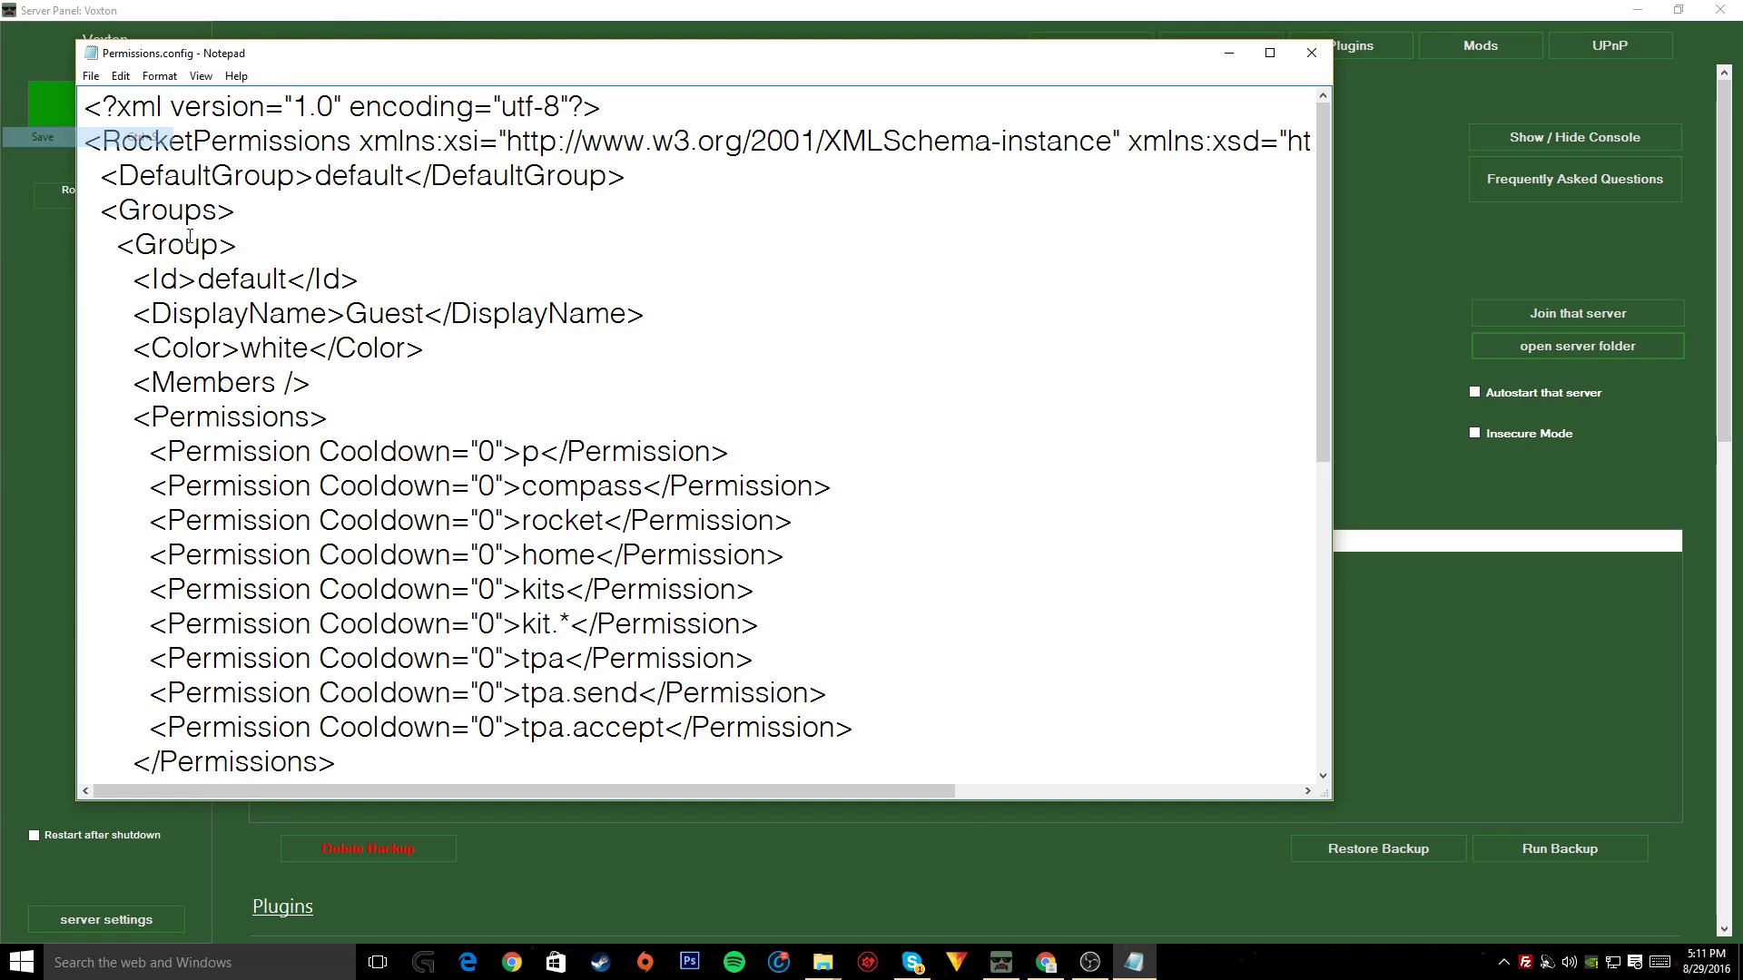
pyautogui.click(88, 78)
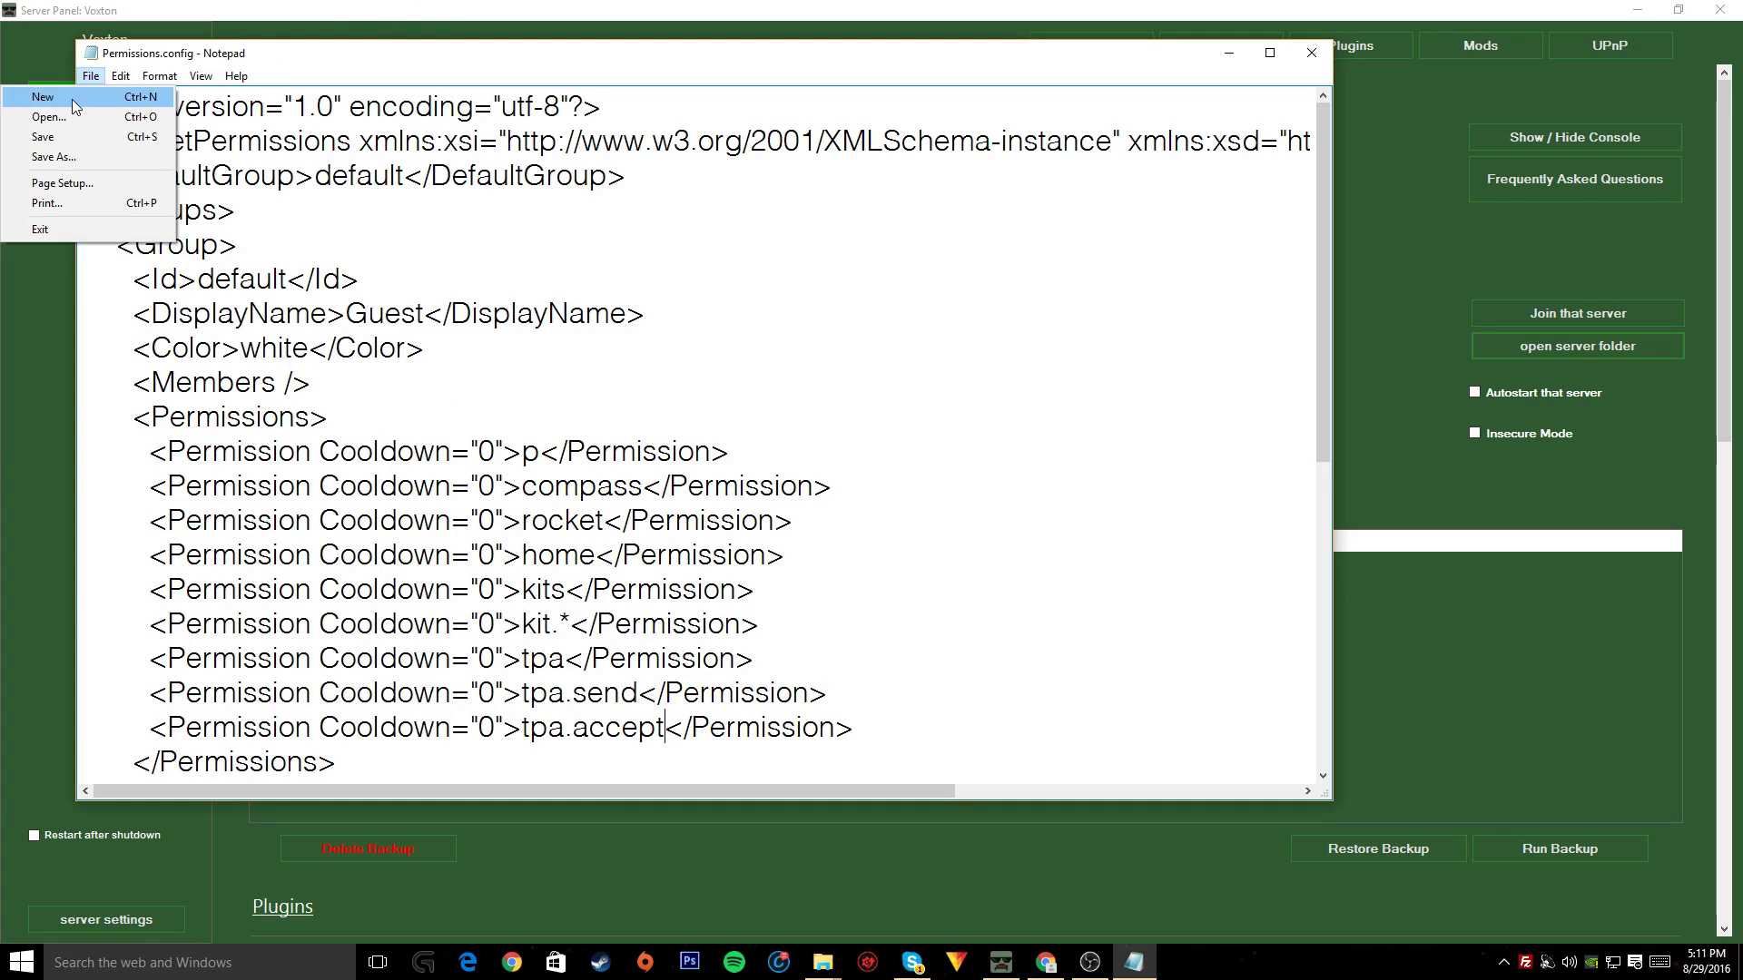
pyautogui.click(91, 136)
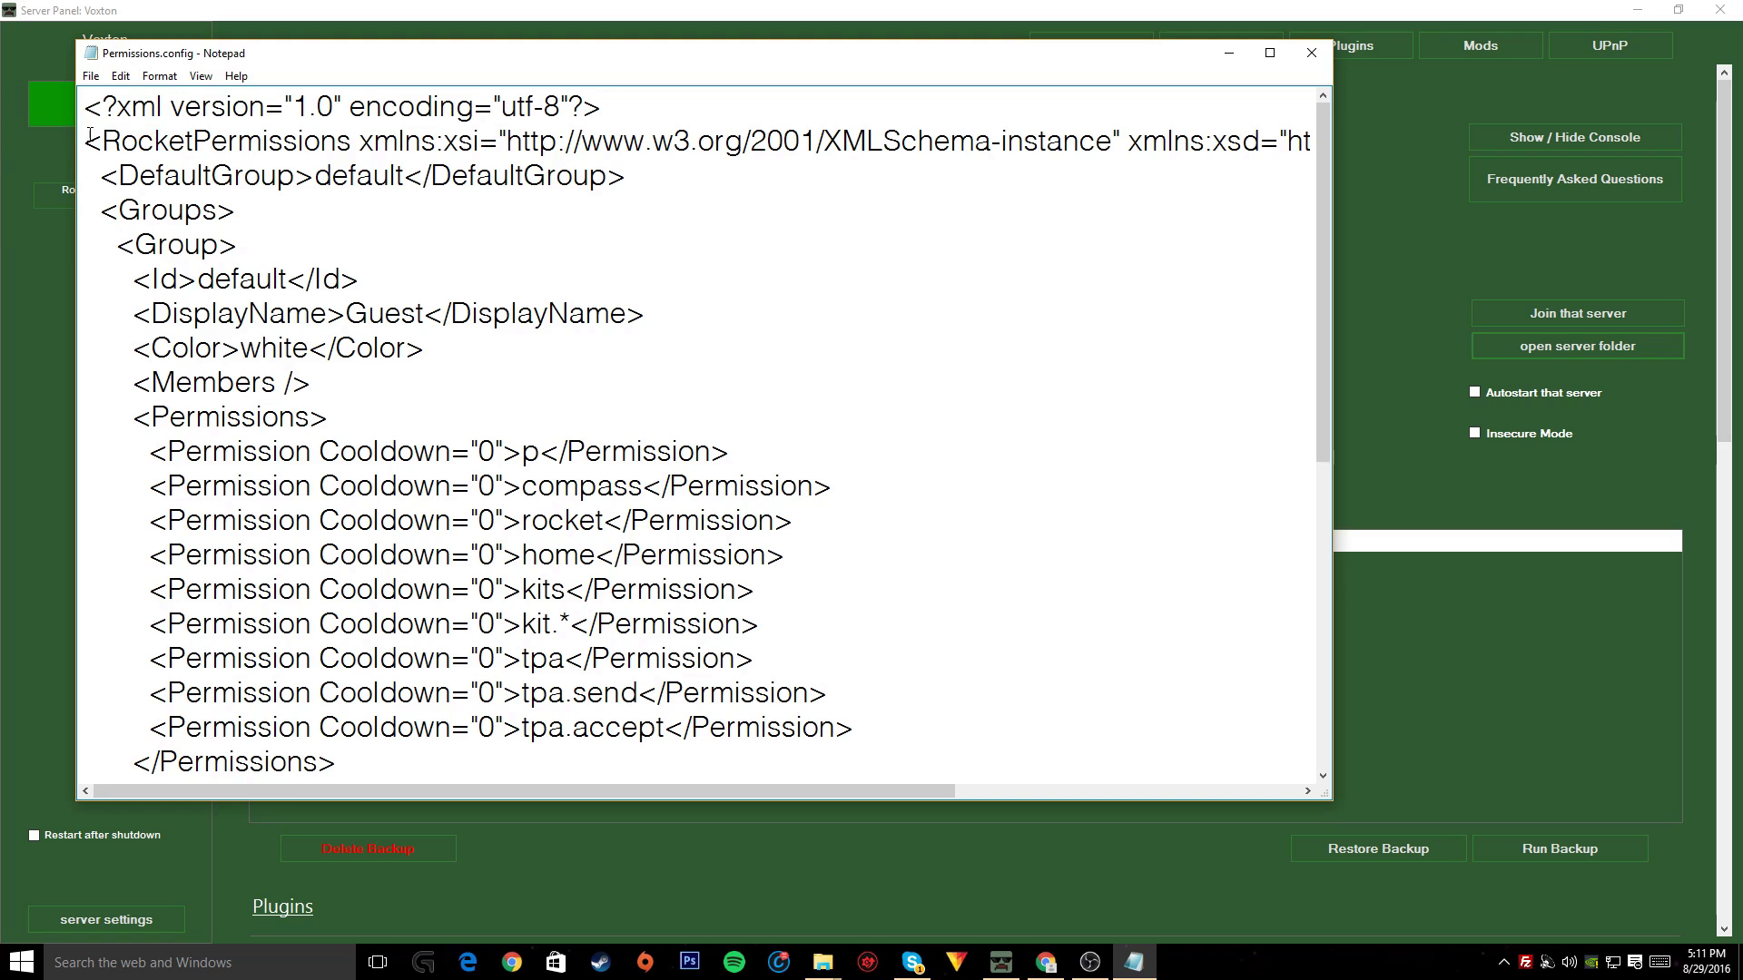
pyautogui.click(1312, 52)
# Start the Voxton server and join it in Unturned once its plugins have loaded
pyautogui.click(141, 113)
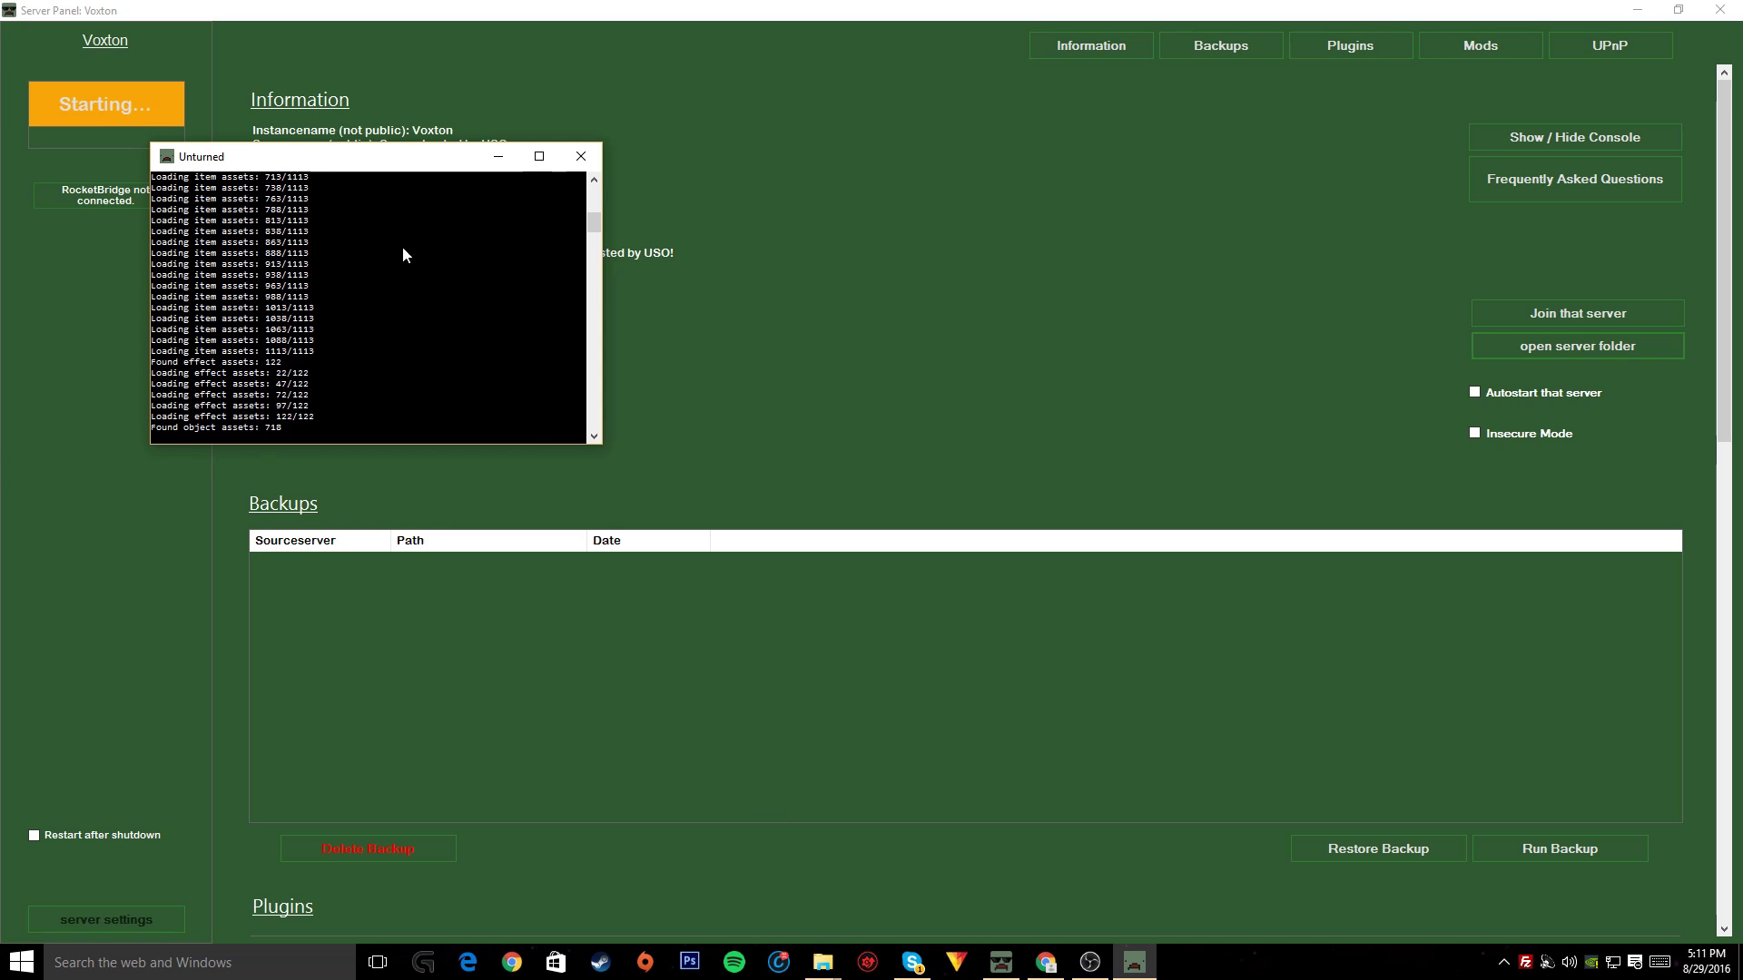
pyautogui.click(1142, 964)
pyautogui.click(1131, 963)
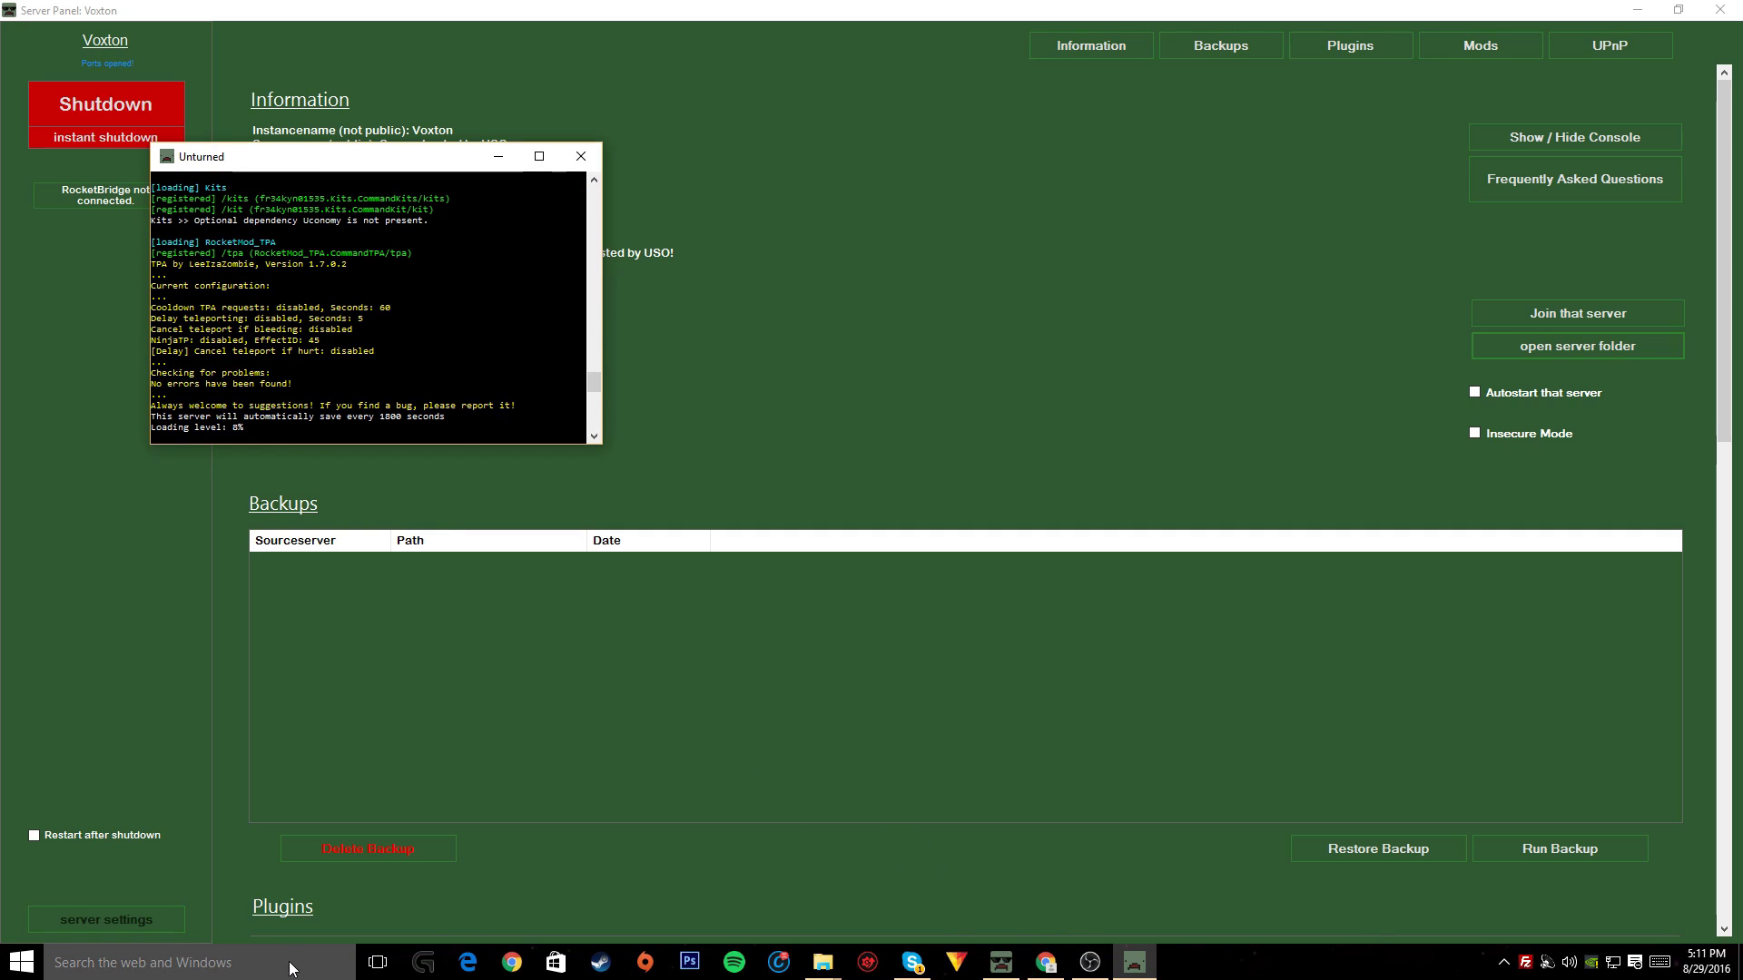
pyautogui.click(1543, 318)
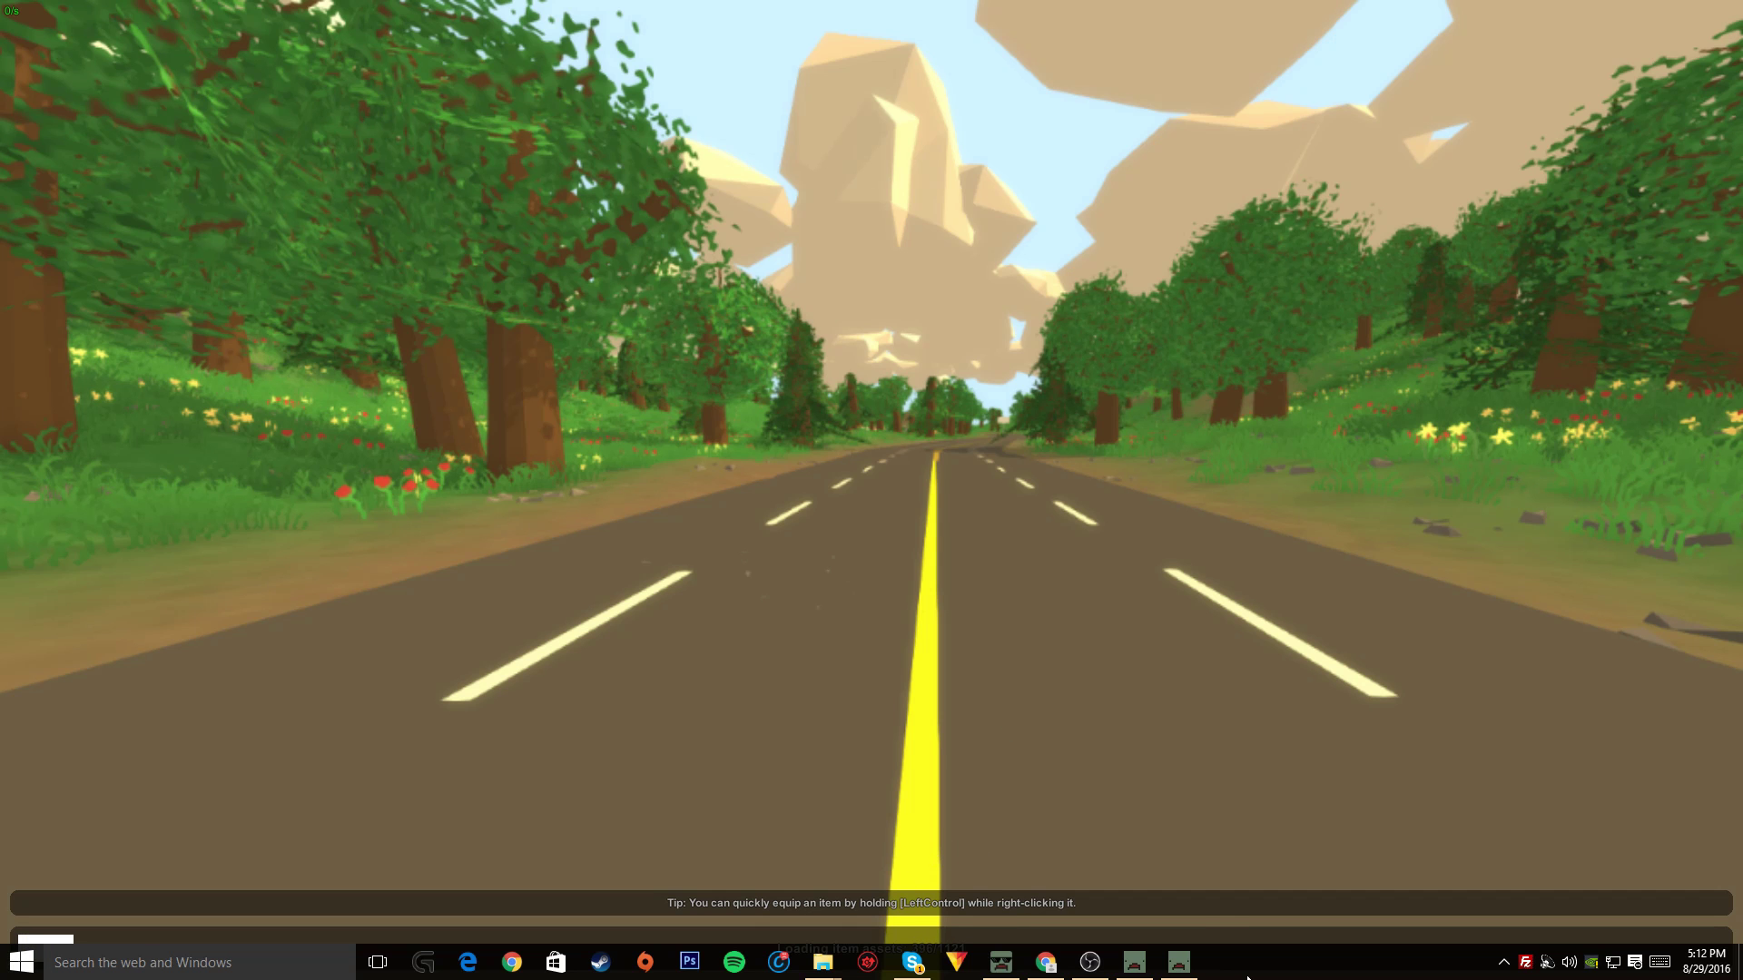
pyautogui.click(1090, 962)
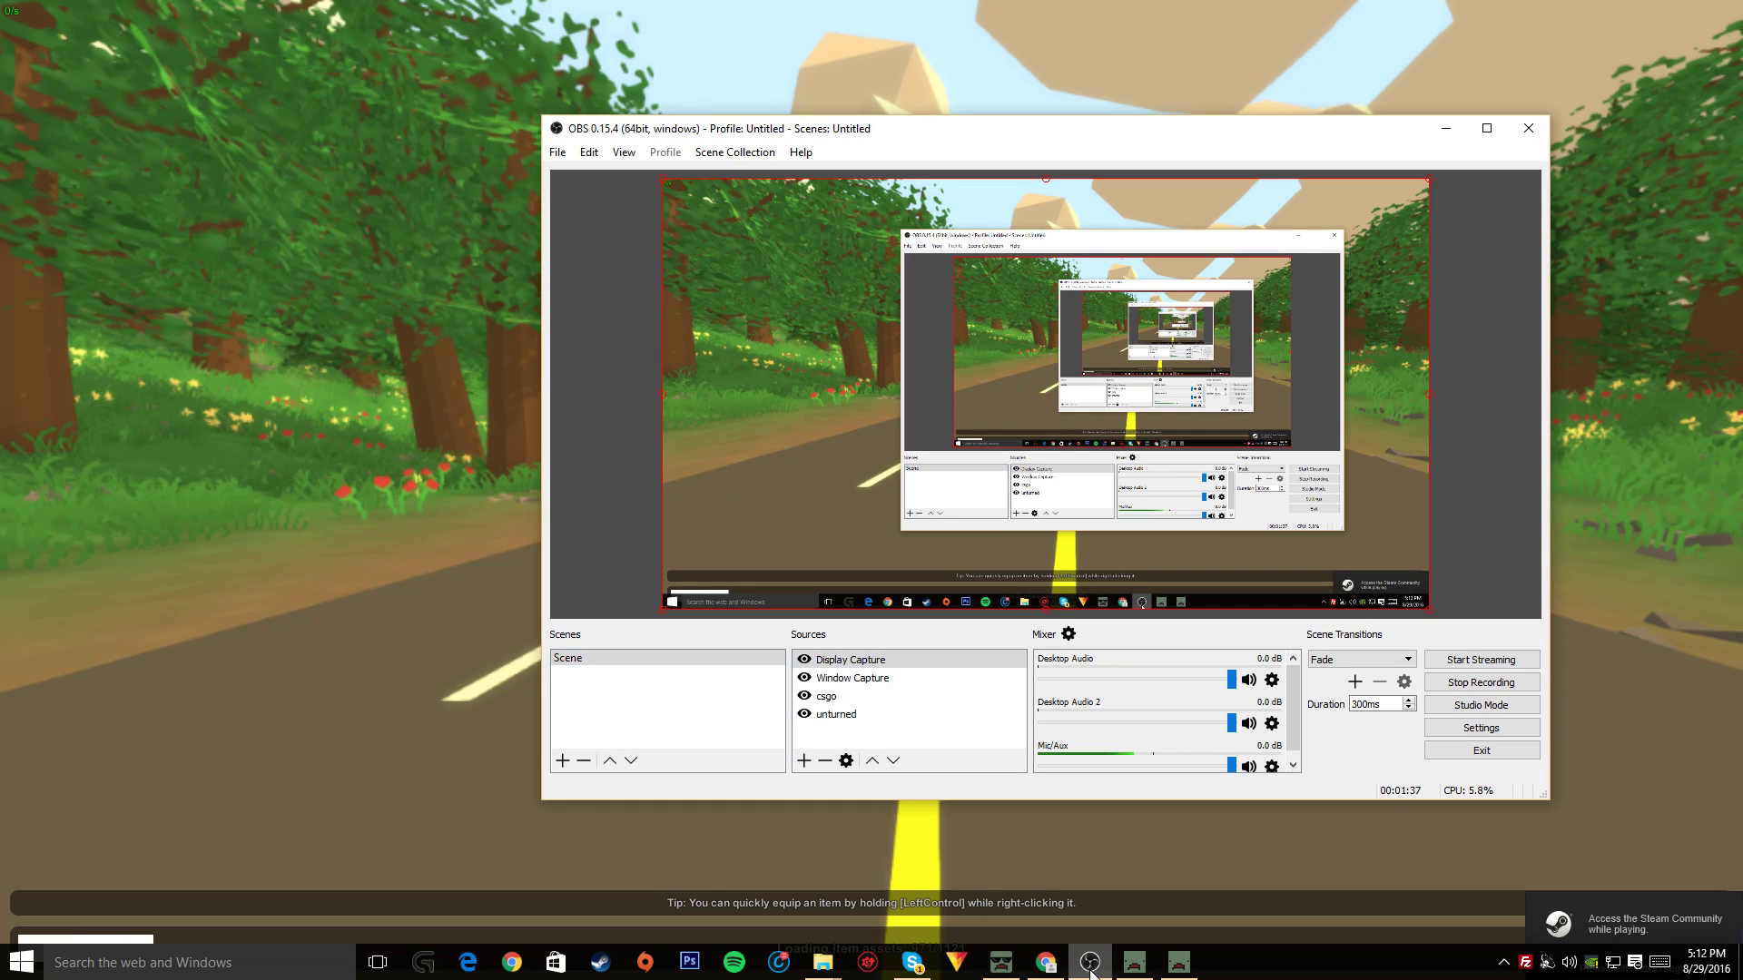
pyautogui.click(1446, 128)
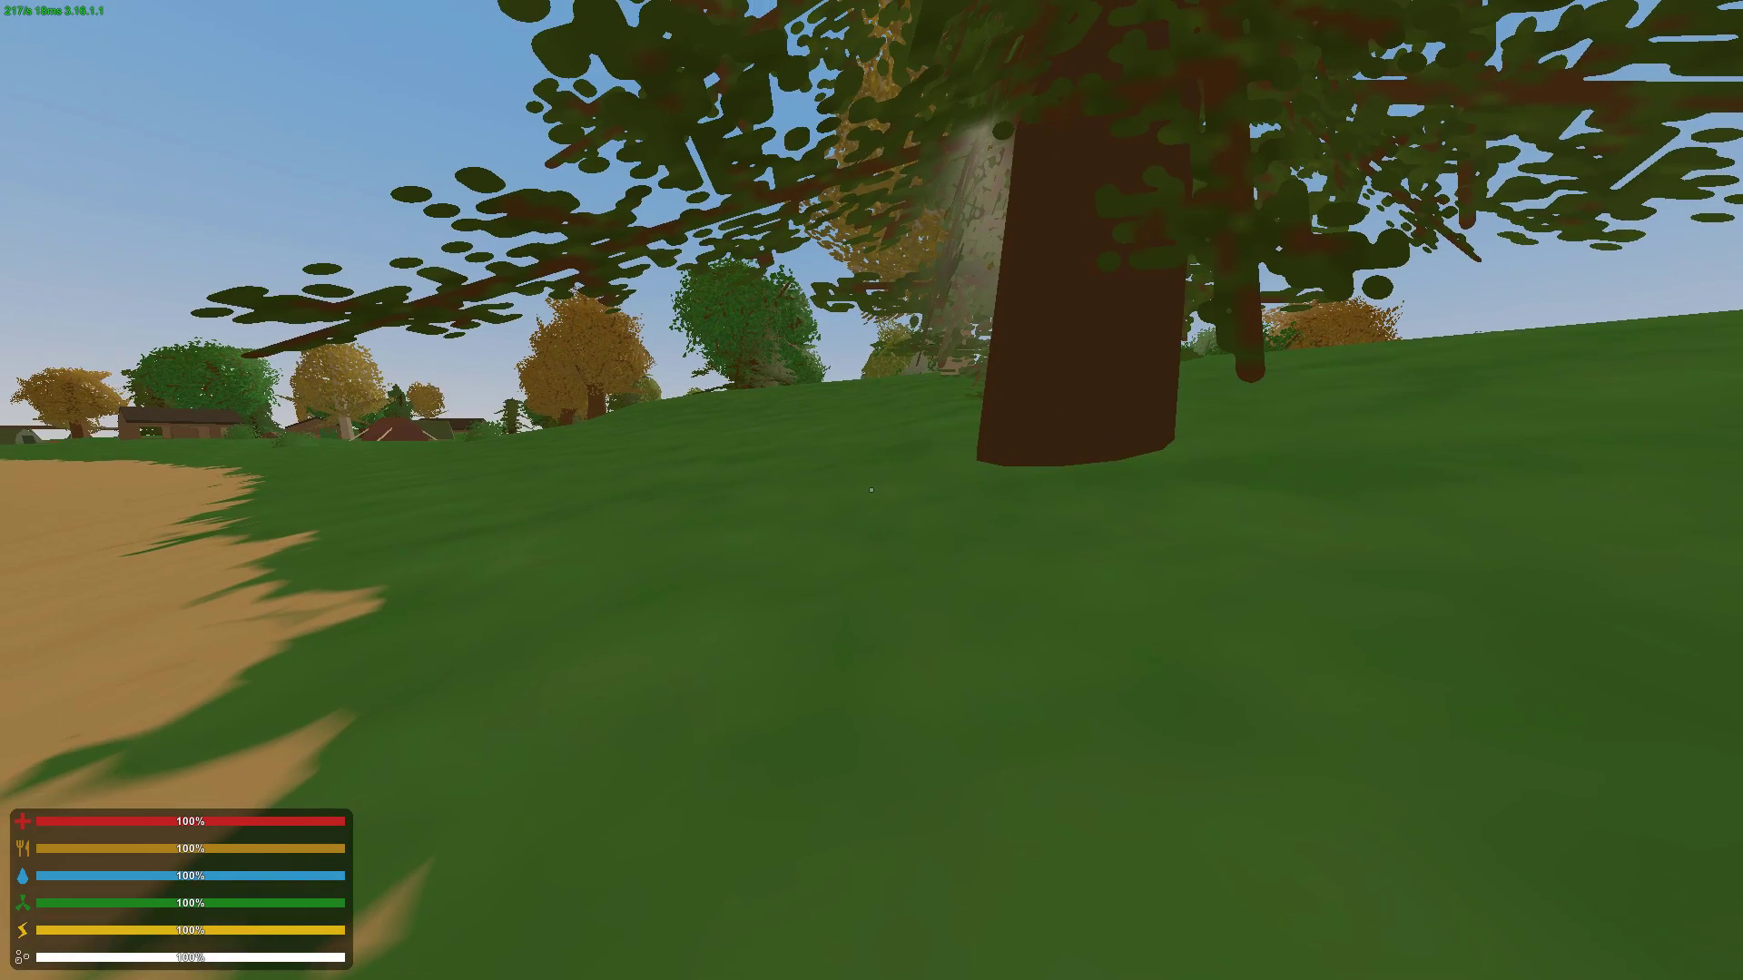
# List the kits available to the player through the in-game chat
pyautogui.write('wj/')
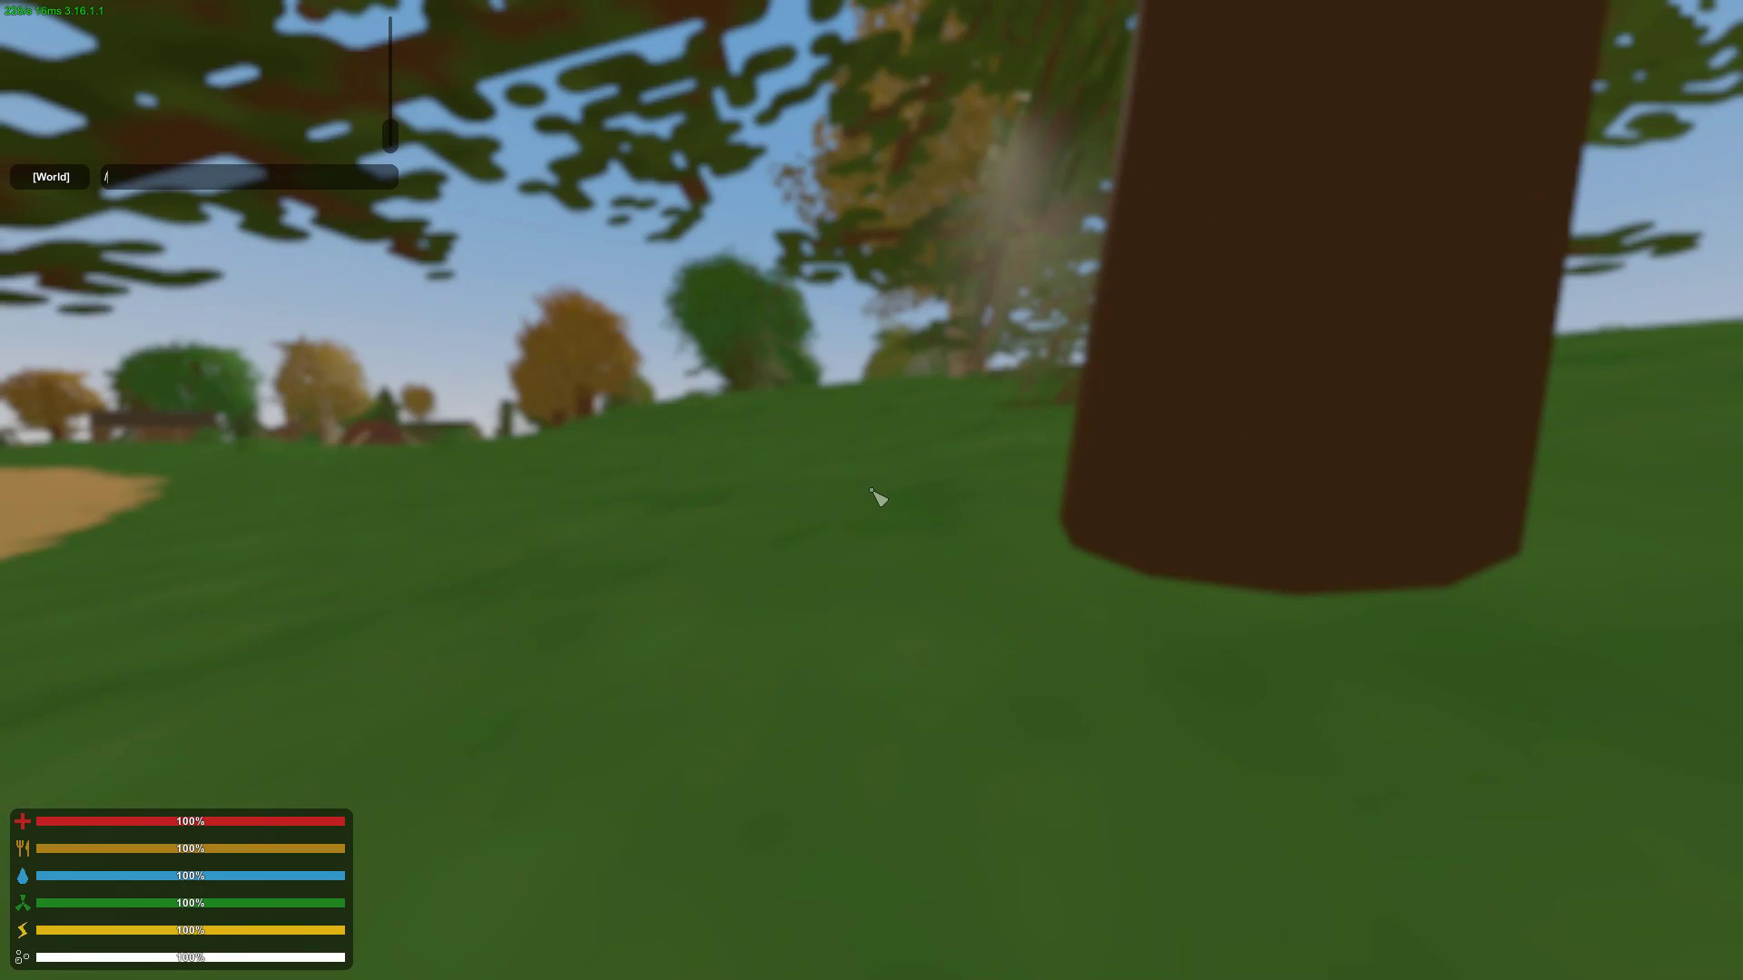
pyautogui.press('Return')
pyautogui.press('w')
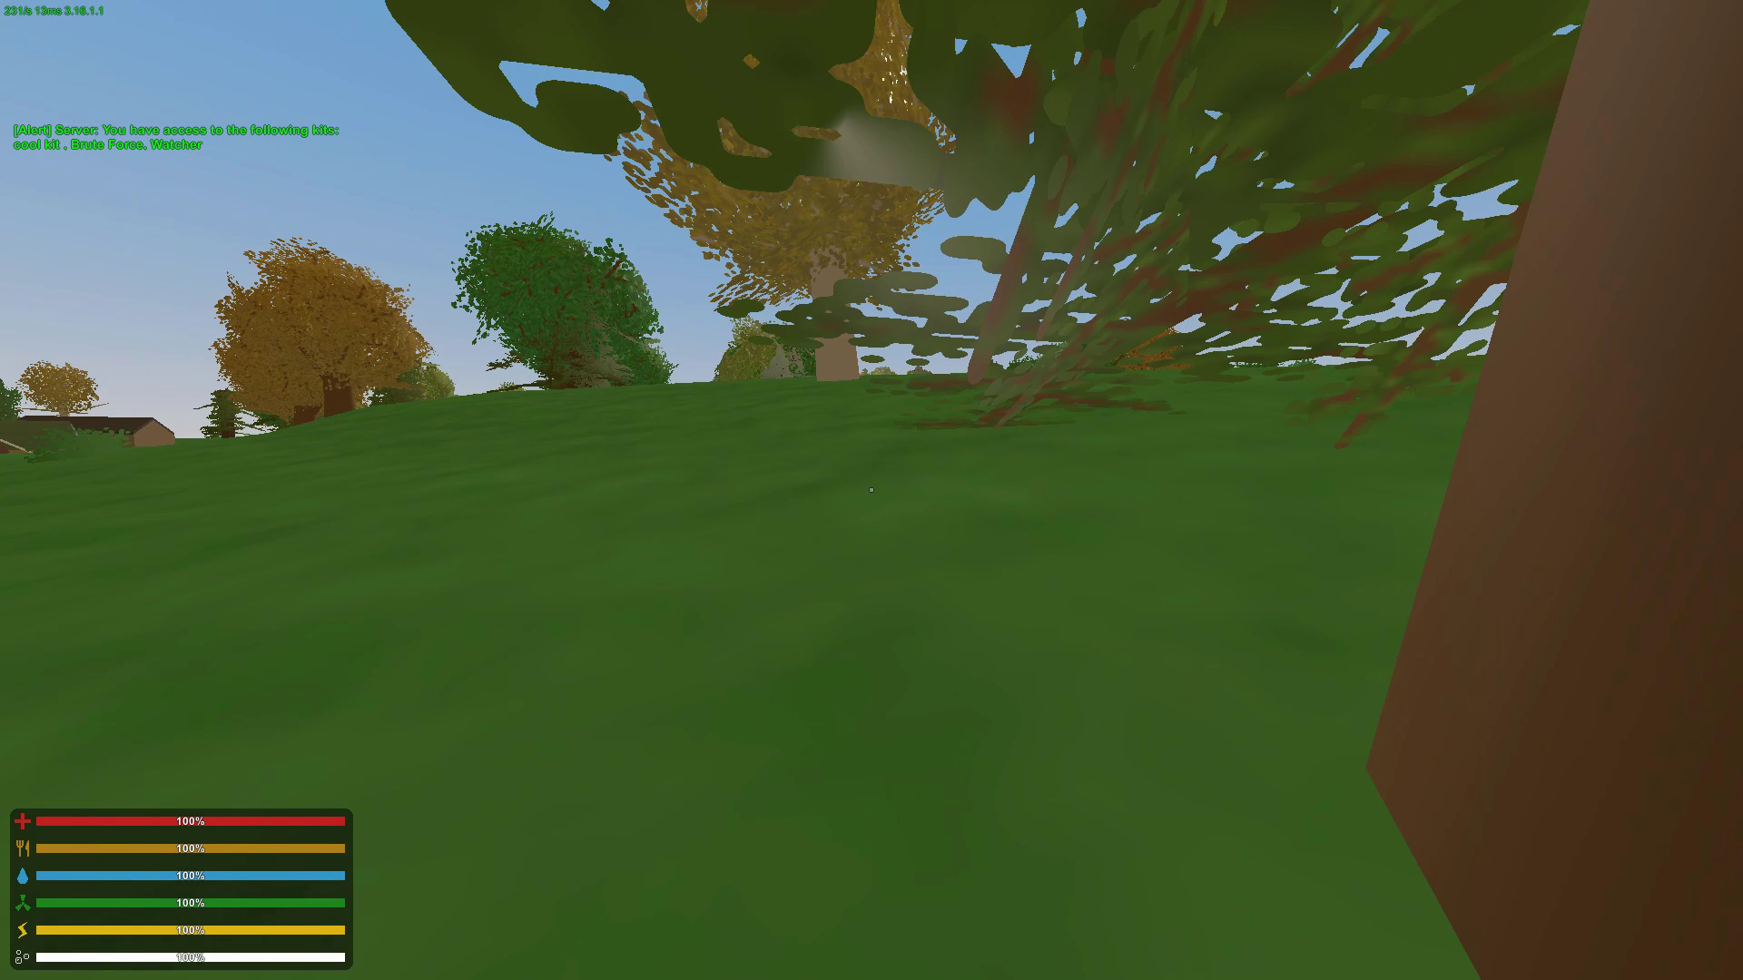
# Try to claim the kit named cool kit with the /kit chat command and check the inventory for its items
pyautogui.write('j/')
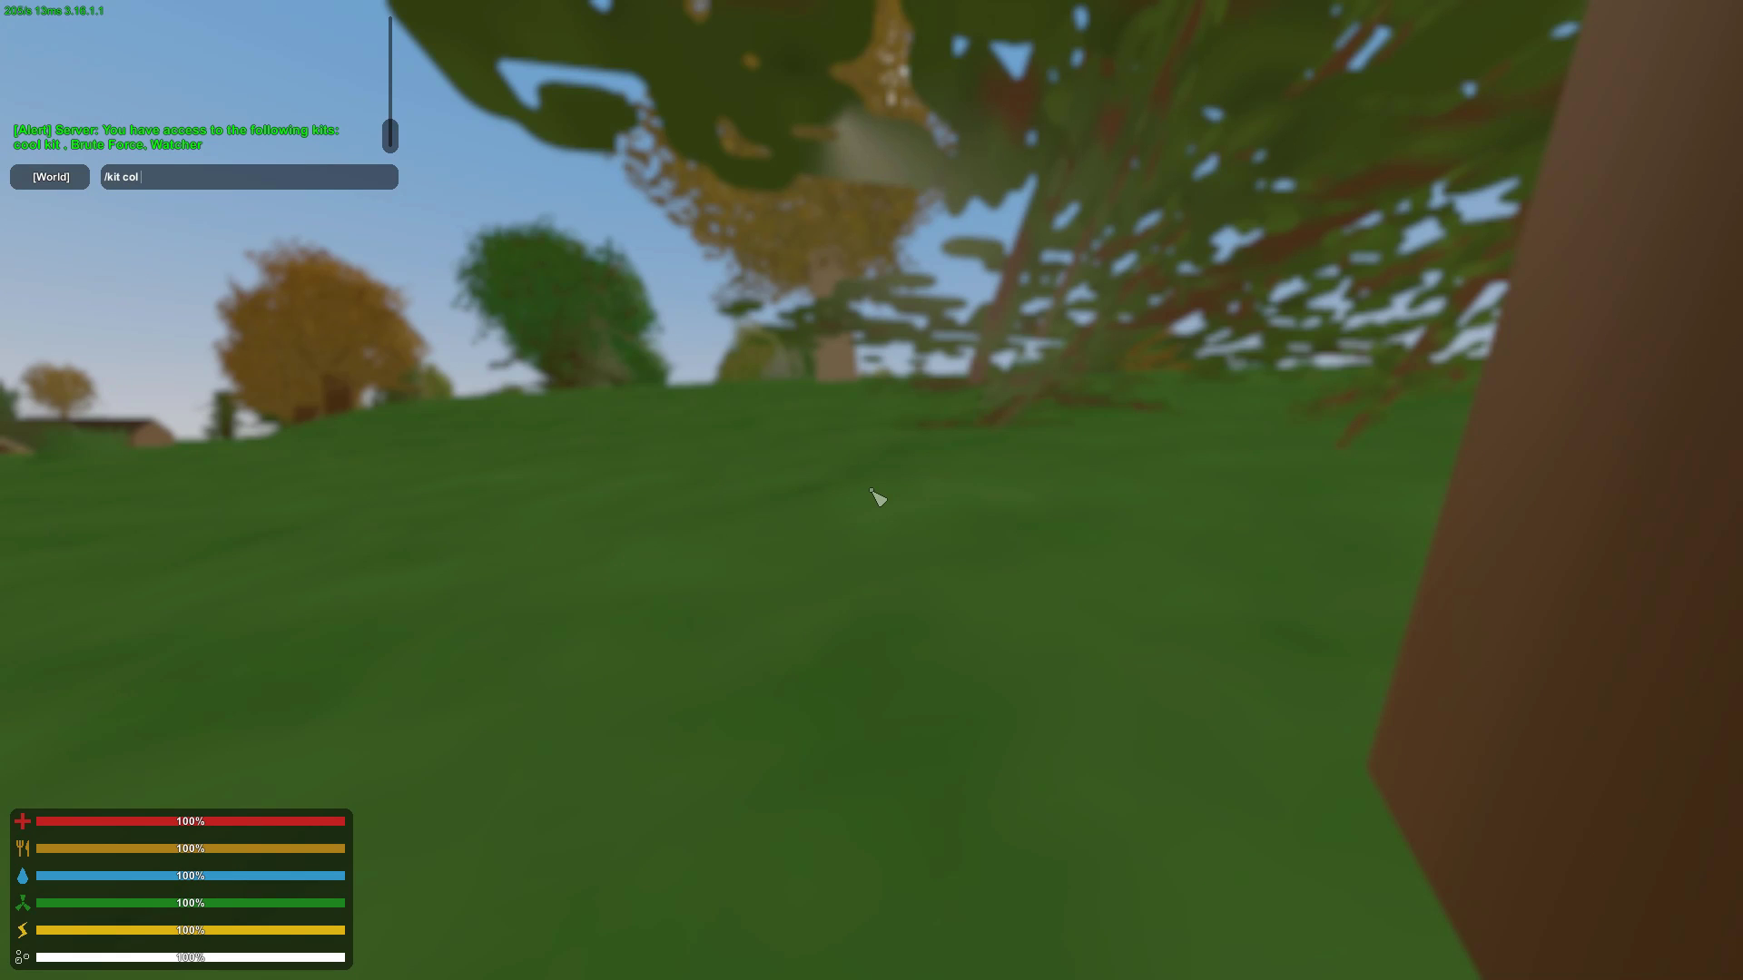
pyautogui.write('kit cool kit')
pyautogui.press('Return')
pyautogui.press('g')
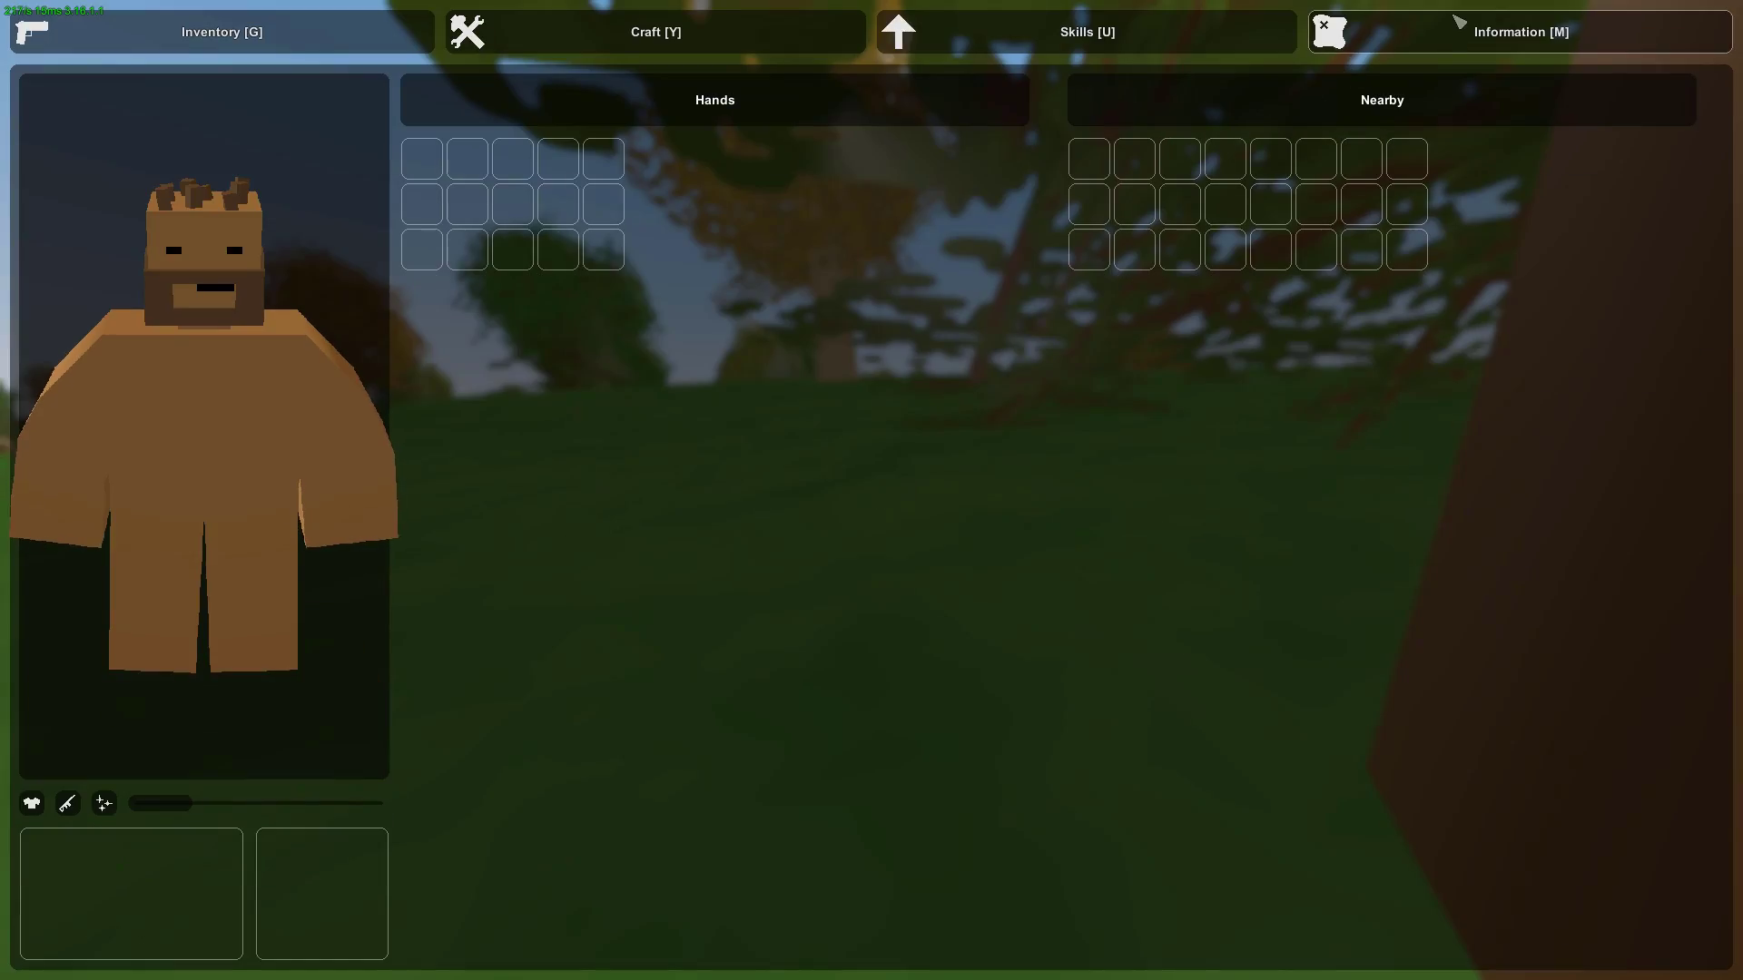
pyautogui.click(1454, 16)
pyautogui.press('Escape')
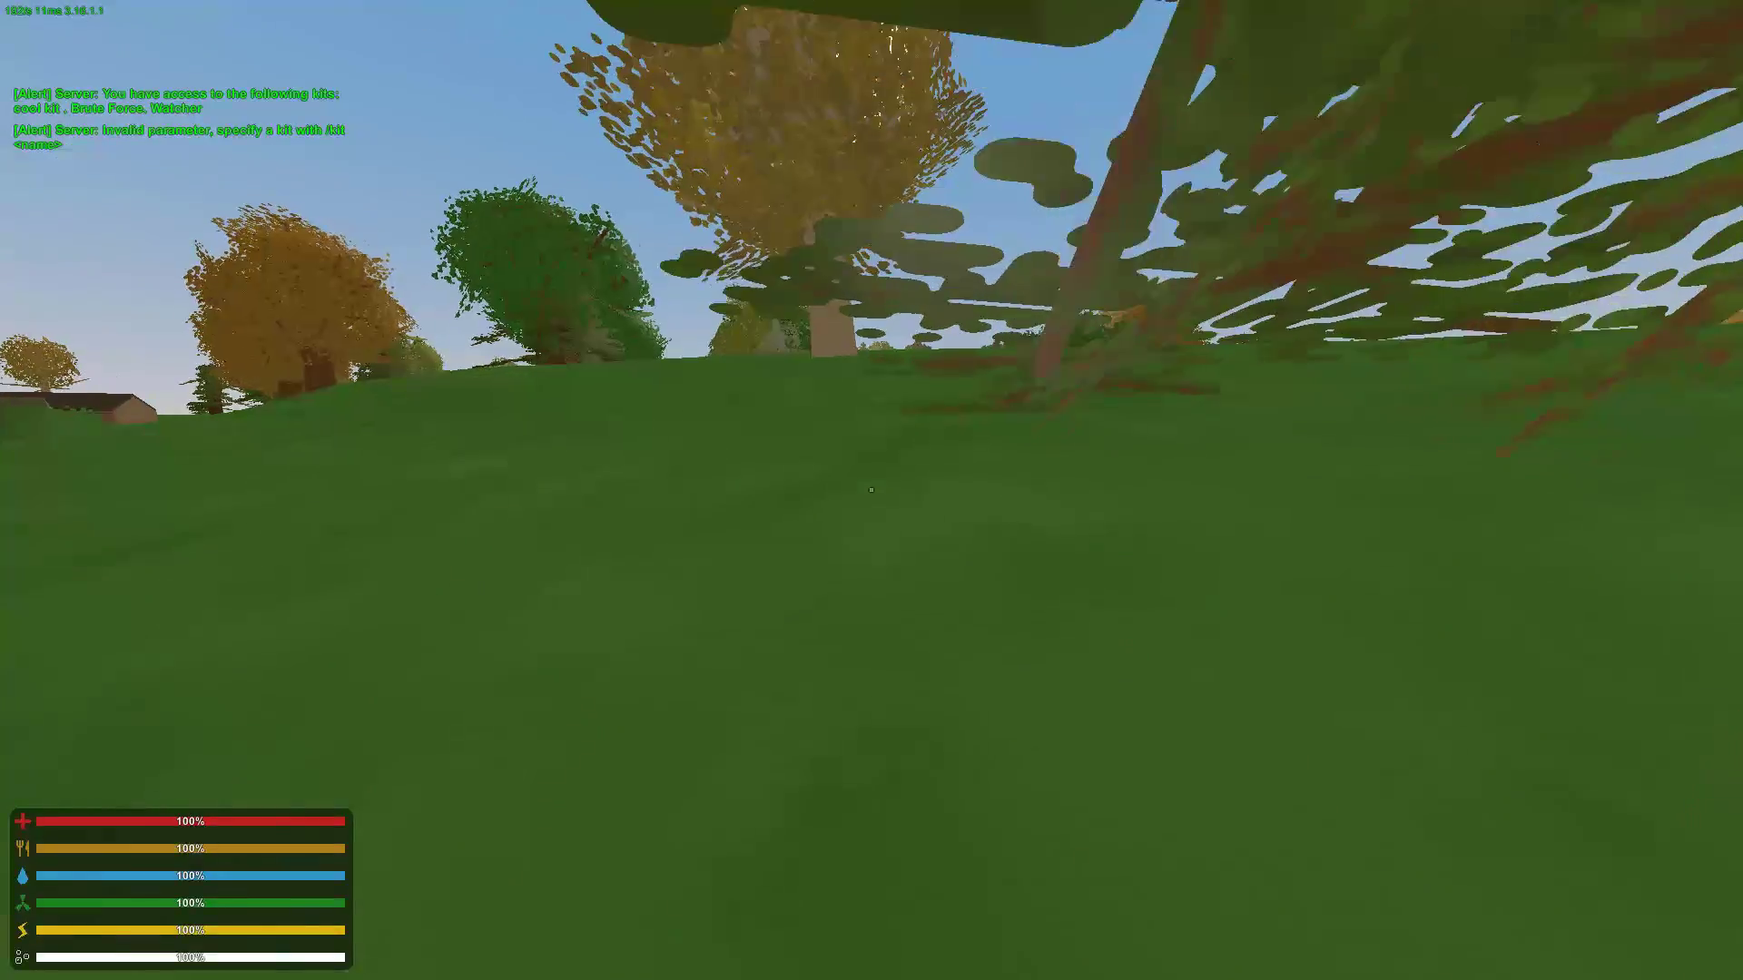
# Retry claiming a kit with the /kit command in the world chat
pyautogui.press('w')
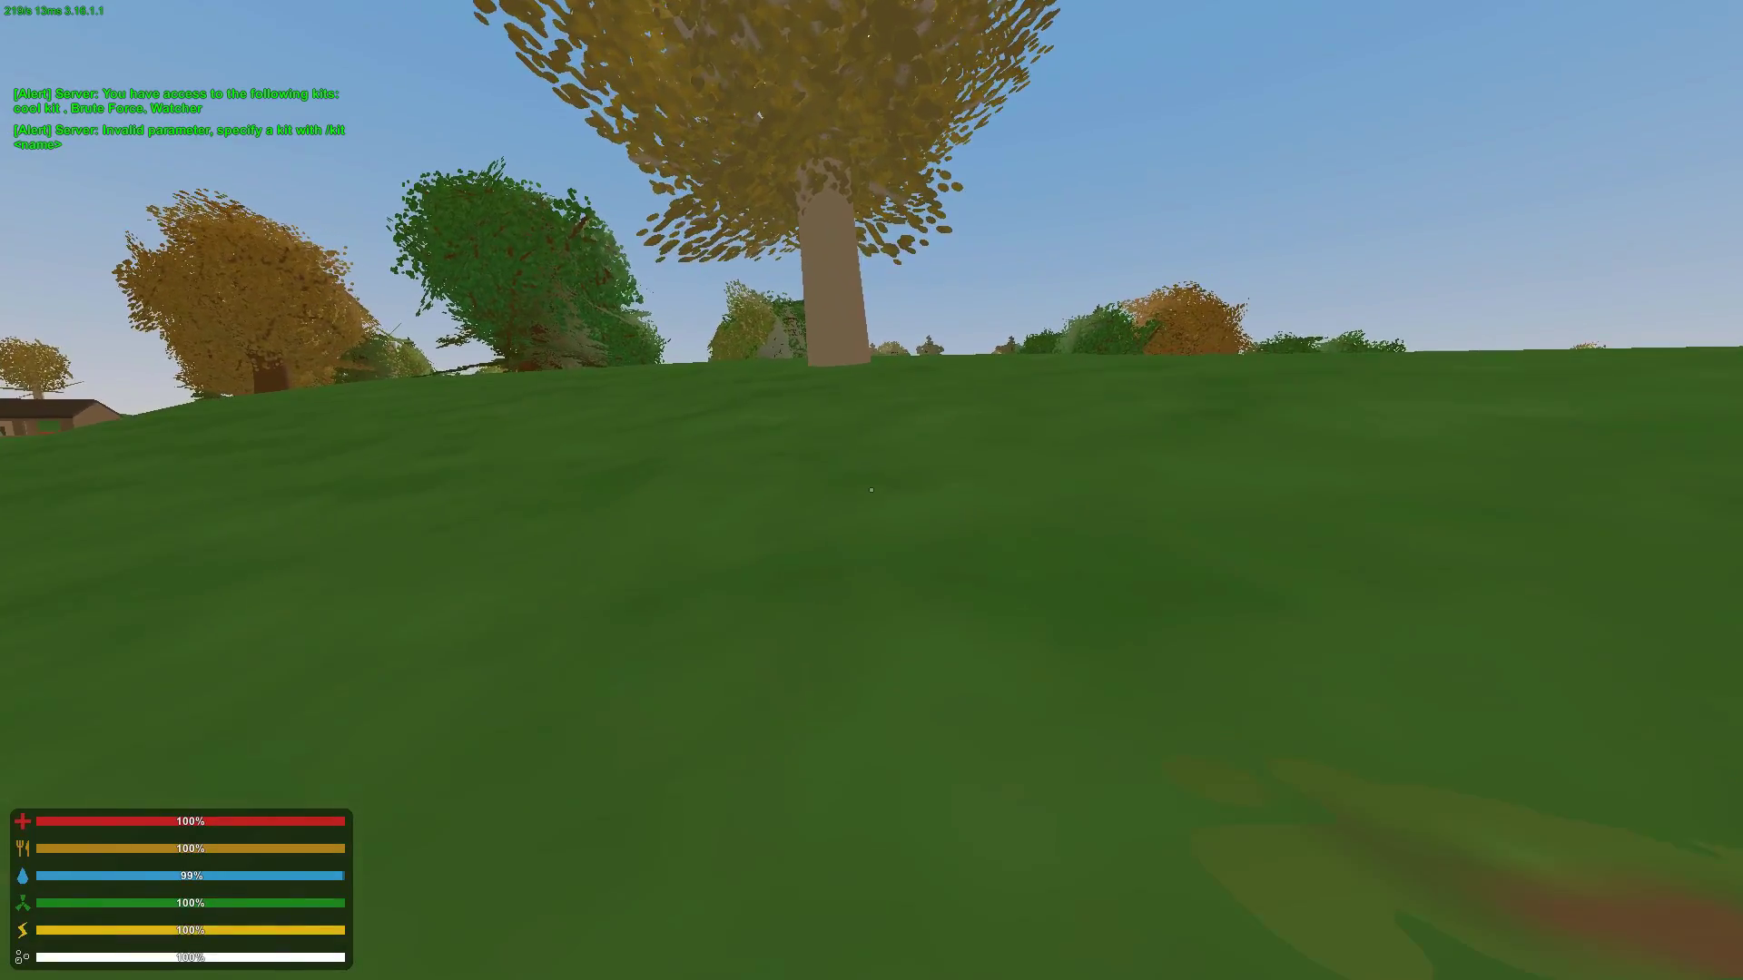
pyautogui.hotkey('shift', 'w')
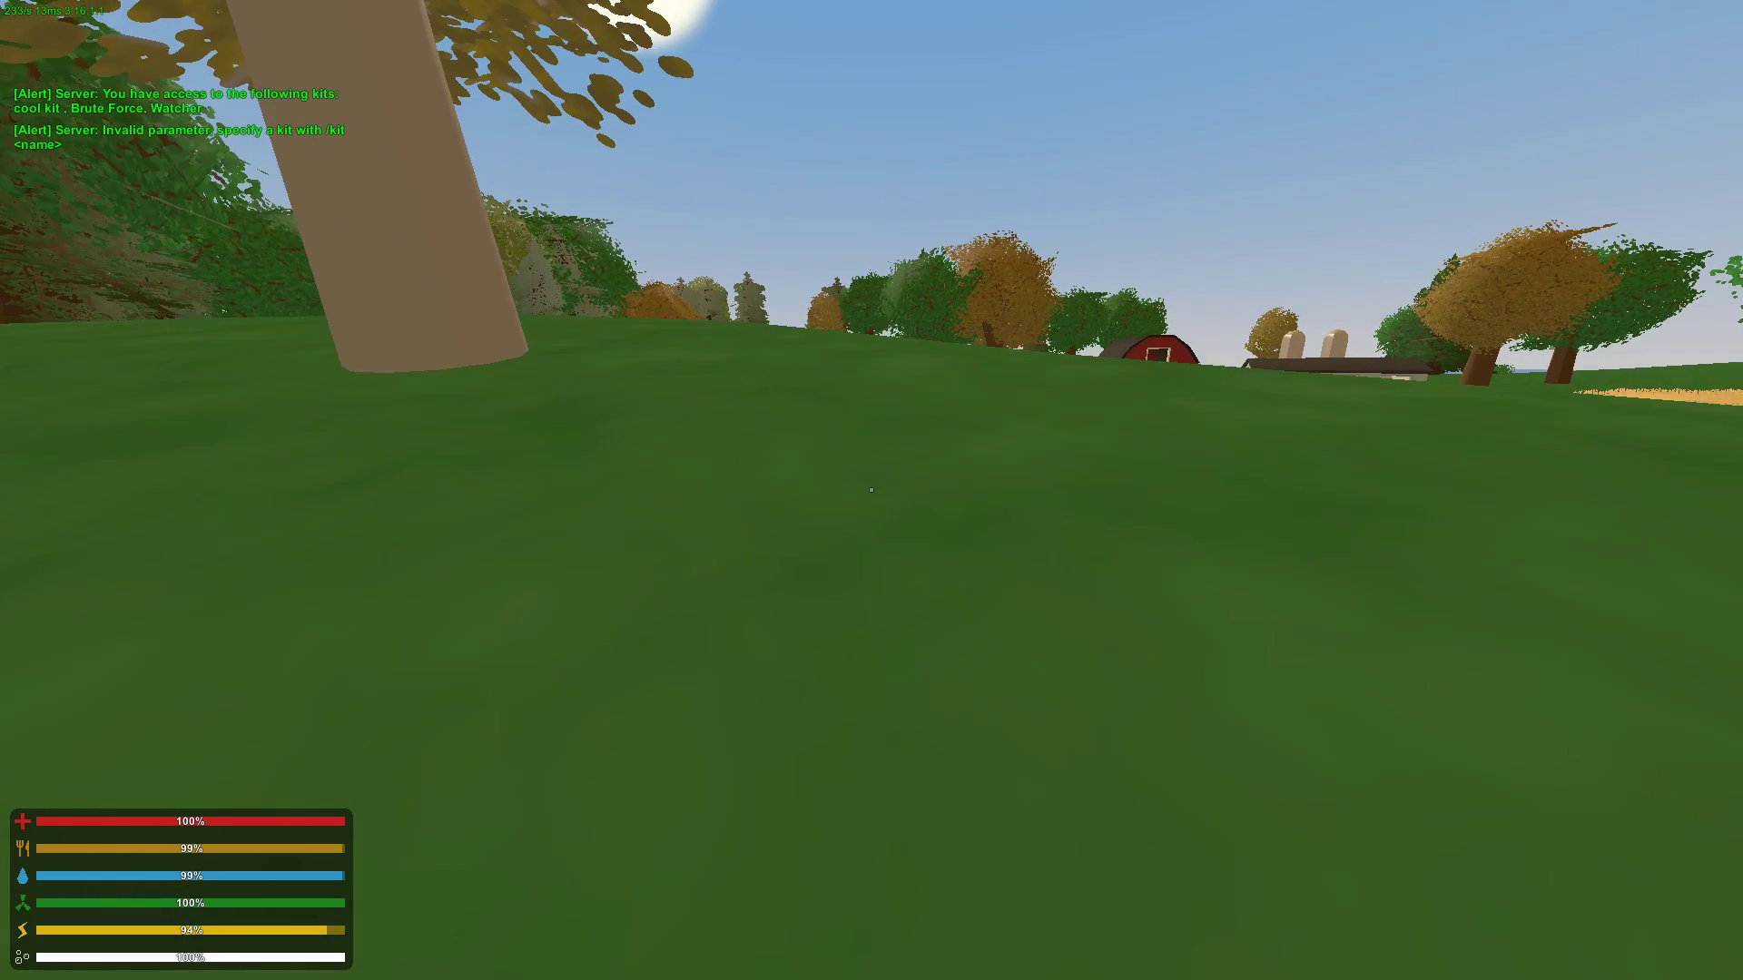
pyautogui.press('w')
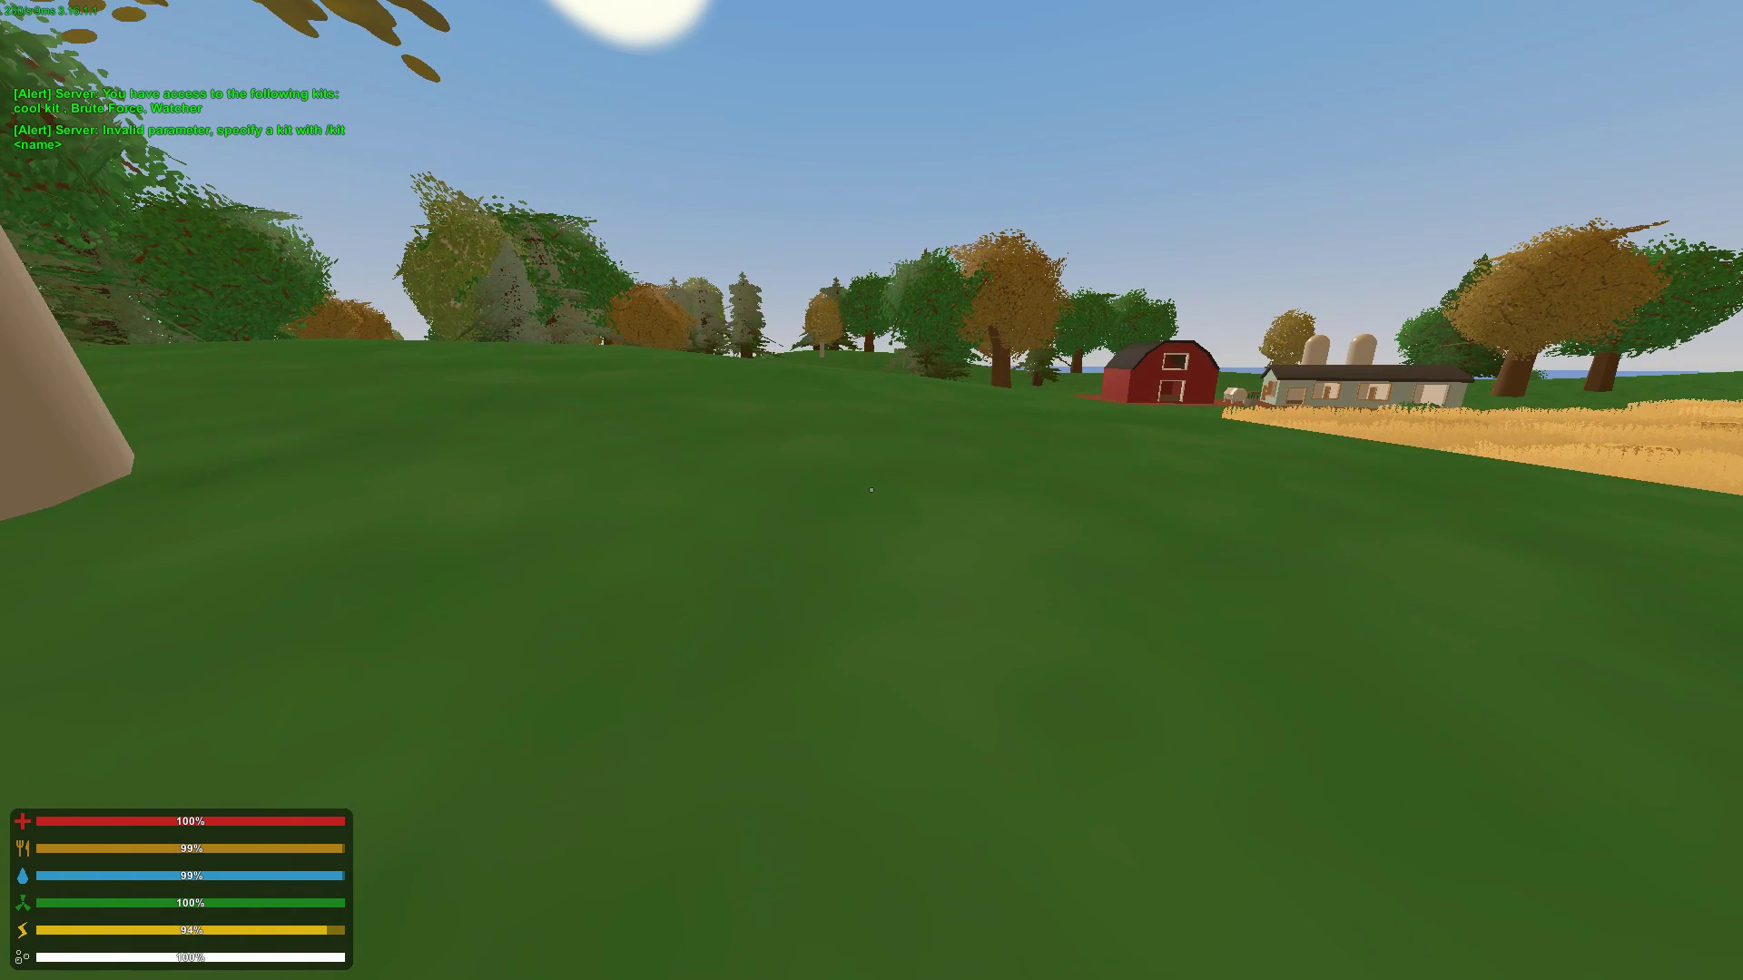
pyautogui.press('j')
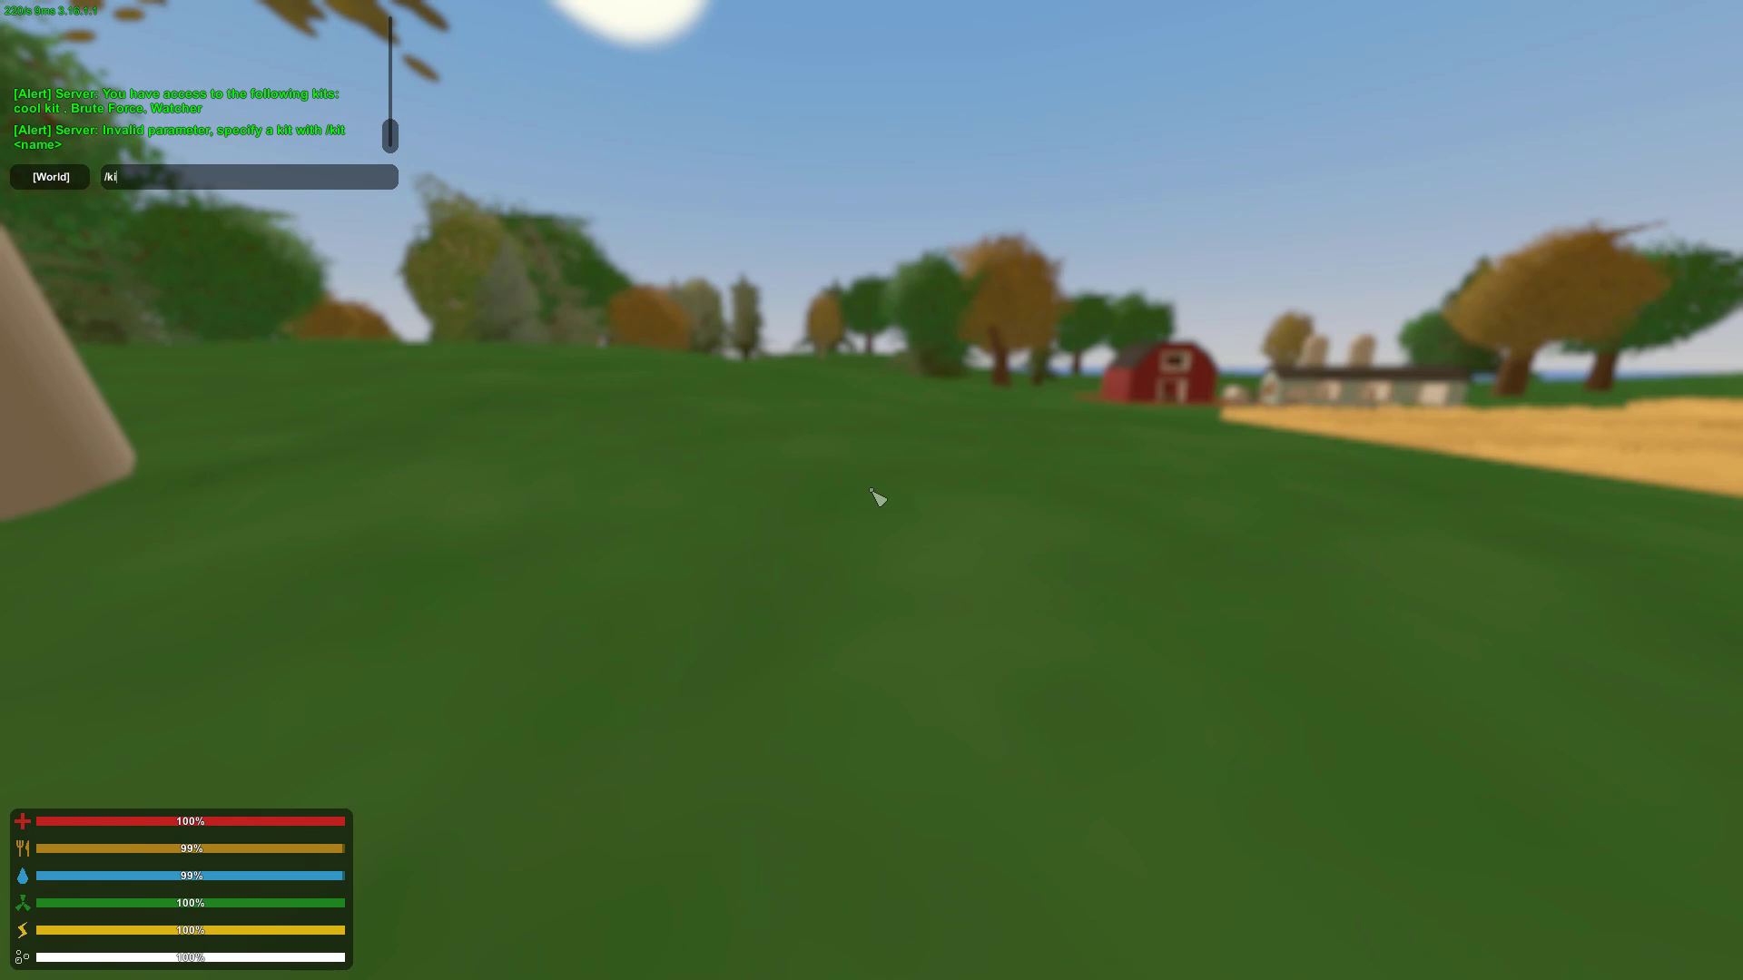
pyautogui.press('Return')
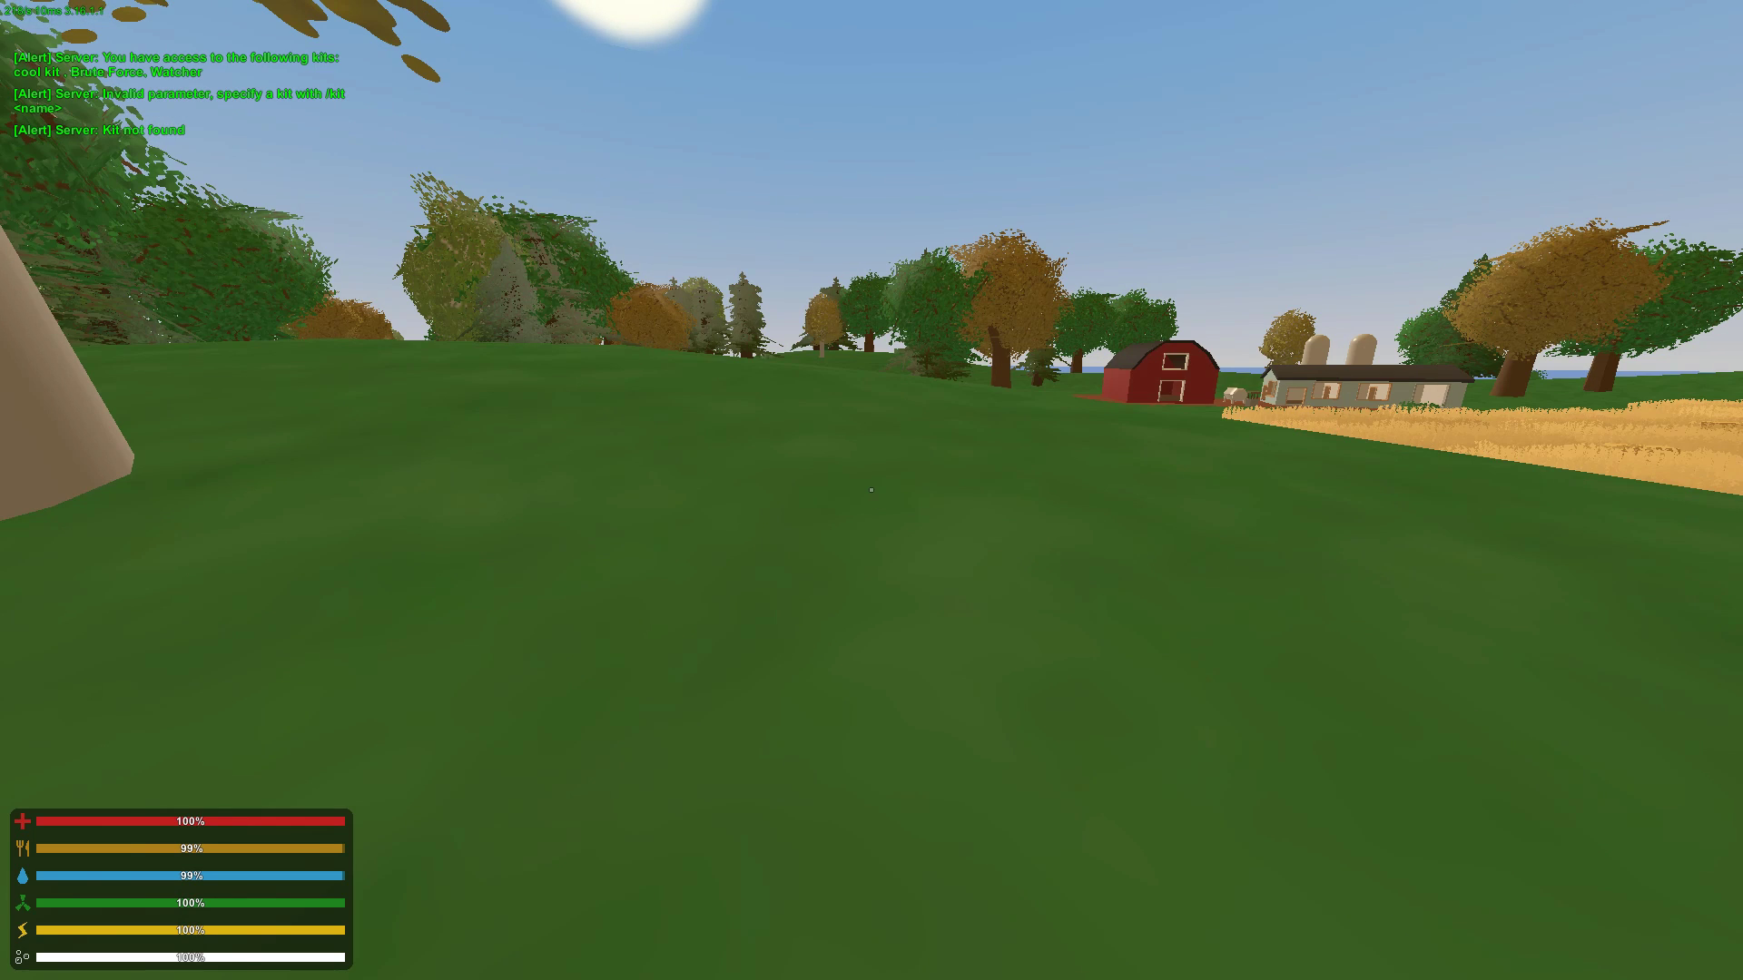
# Try to claim the cool kit with the chat command /kit cool/kit
pyautogui.press('w')
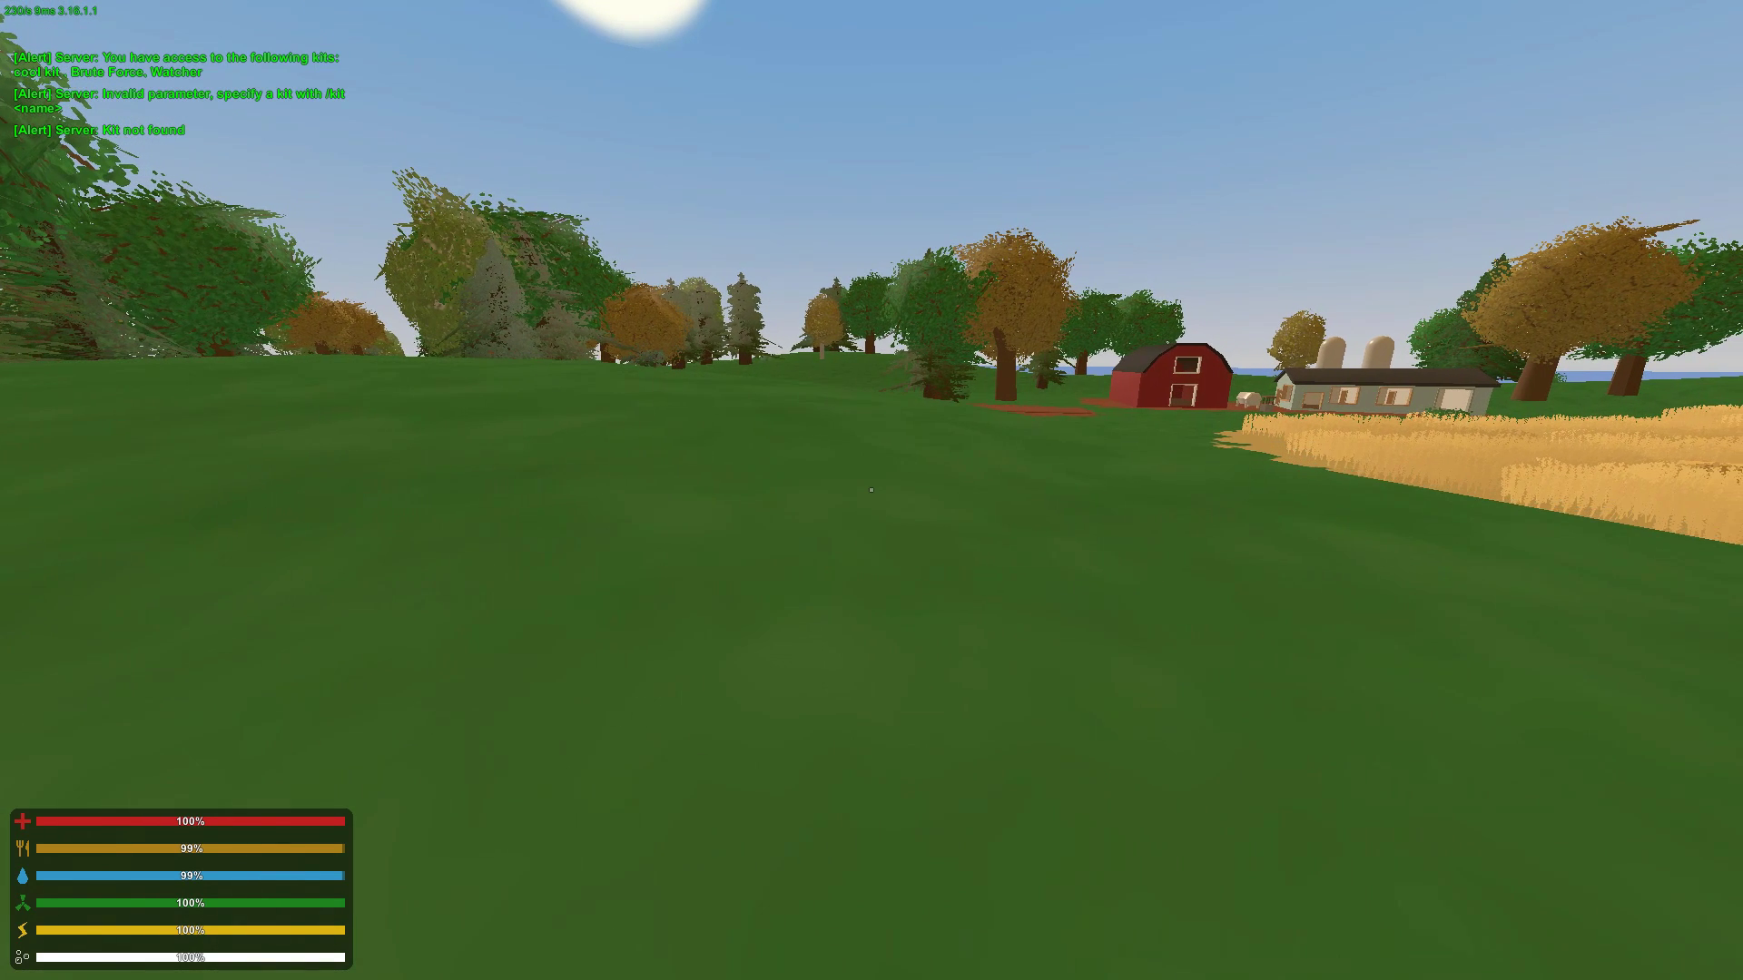
pyautogui.write('j/ki')
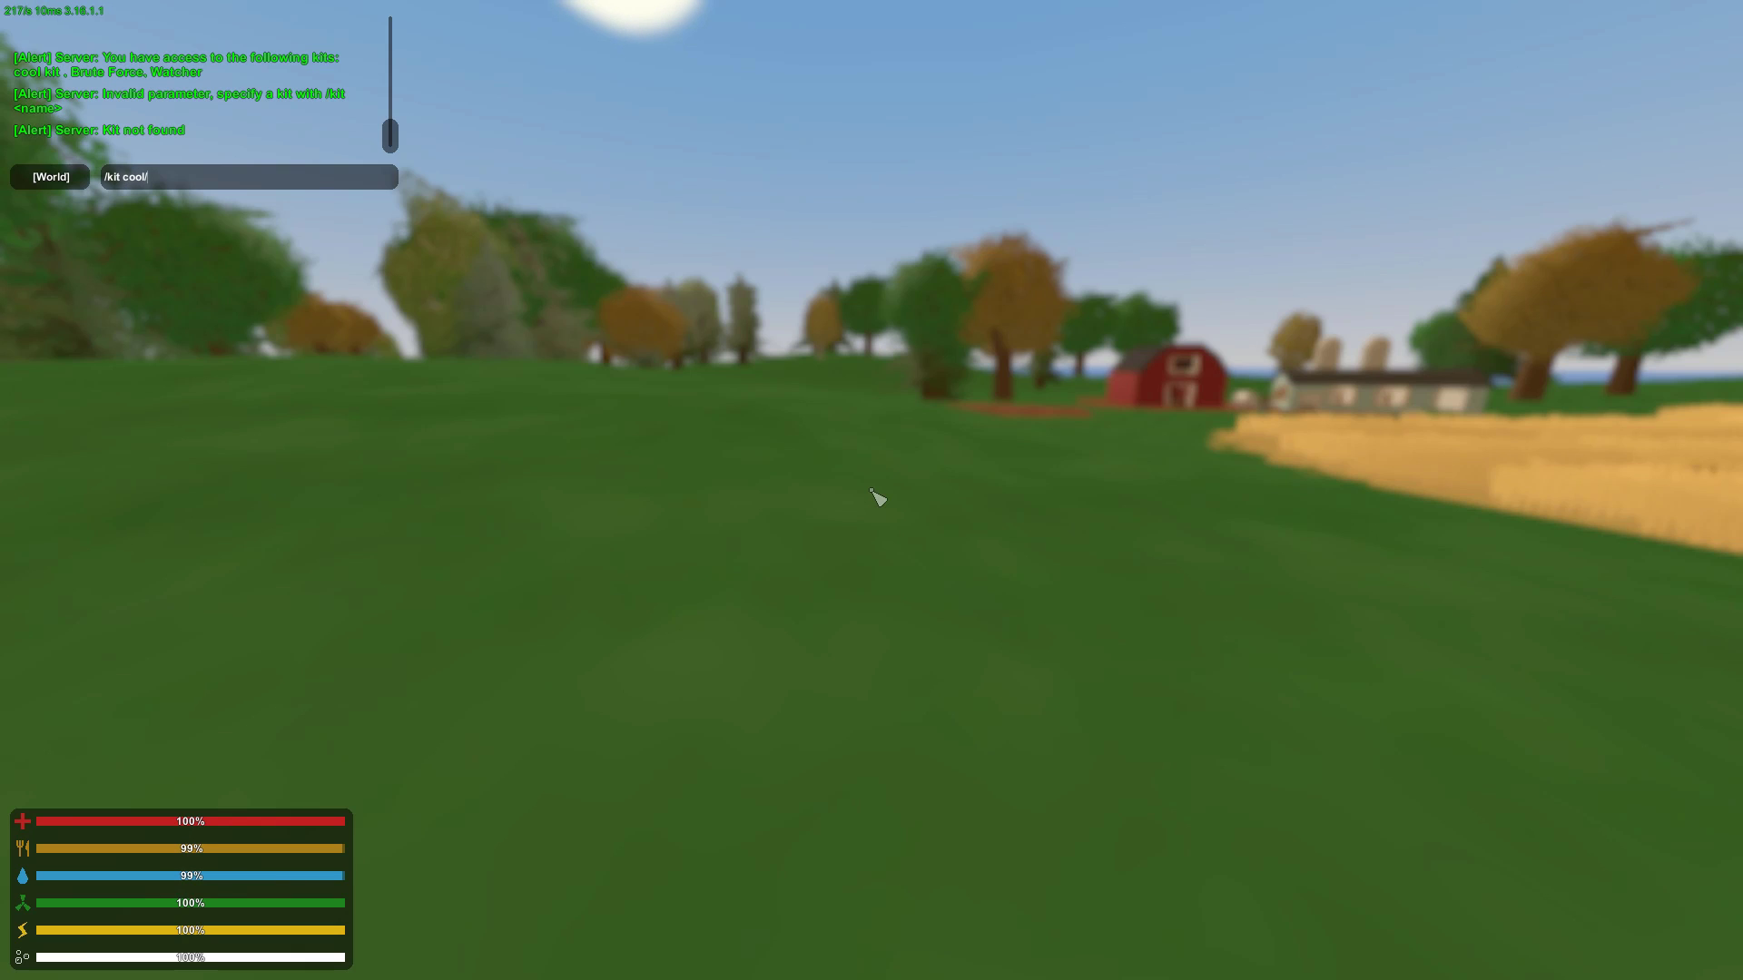
pyautogui.write('t cool/kit')
pyautogui.press('Return')
pyautogui.press('w')
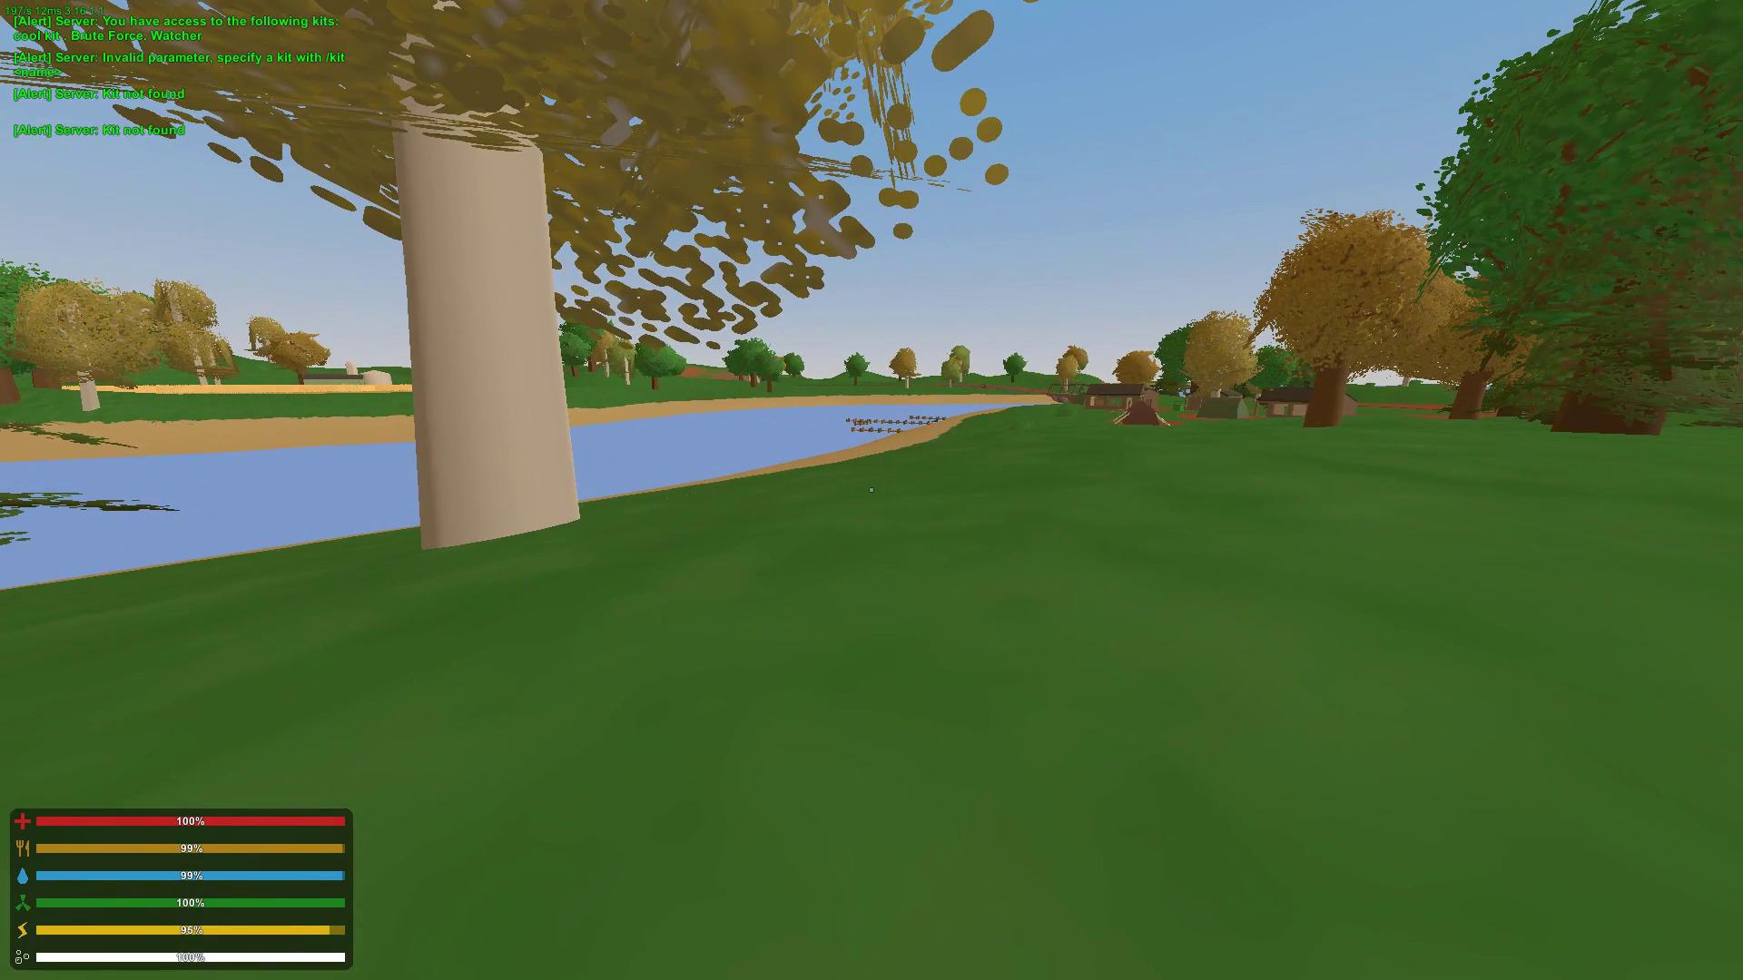
# Claim the Watcher kit in the world chat with the command /kit watcher
pyautogui.write('j/')
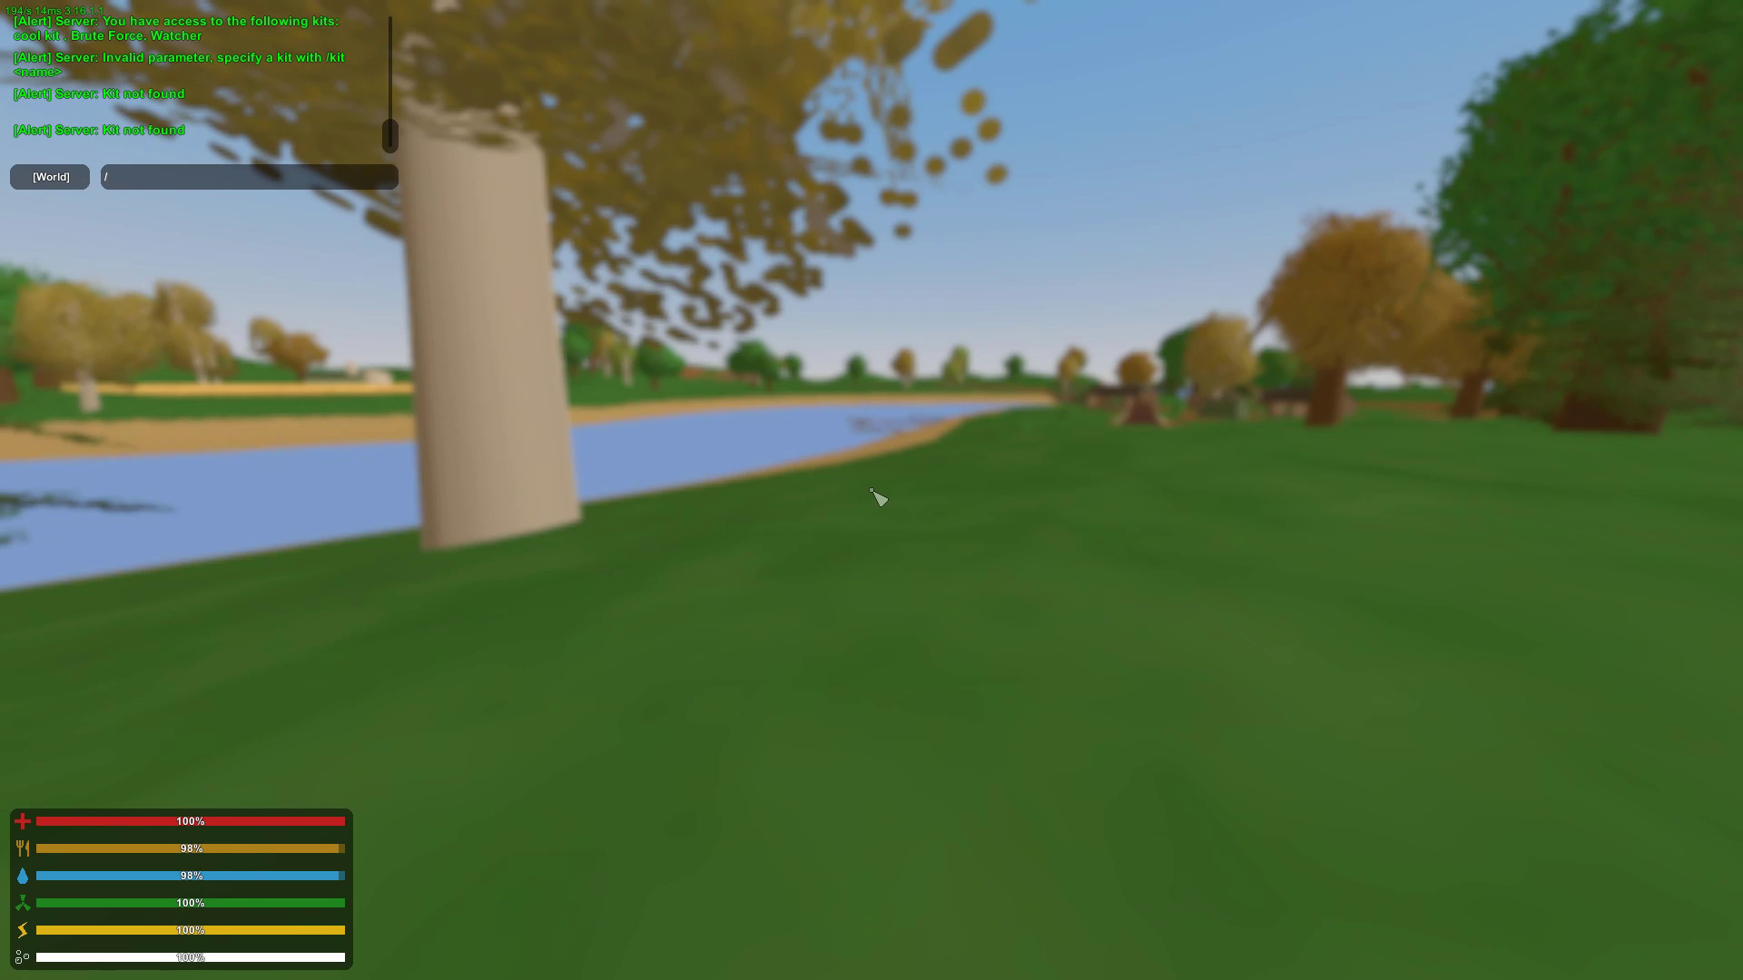
pyautogui.write('watcher')
pyautogui.press('Return')
pyautogui.write('j/kit watch')
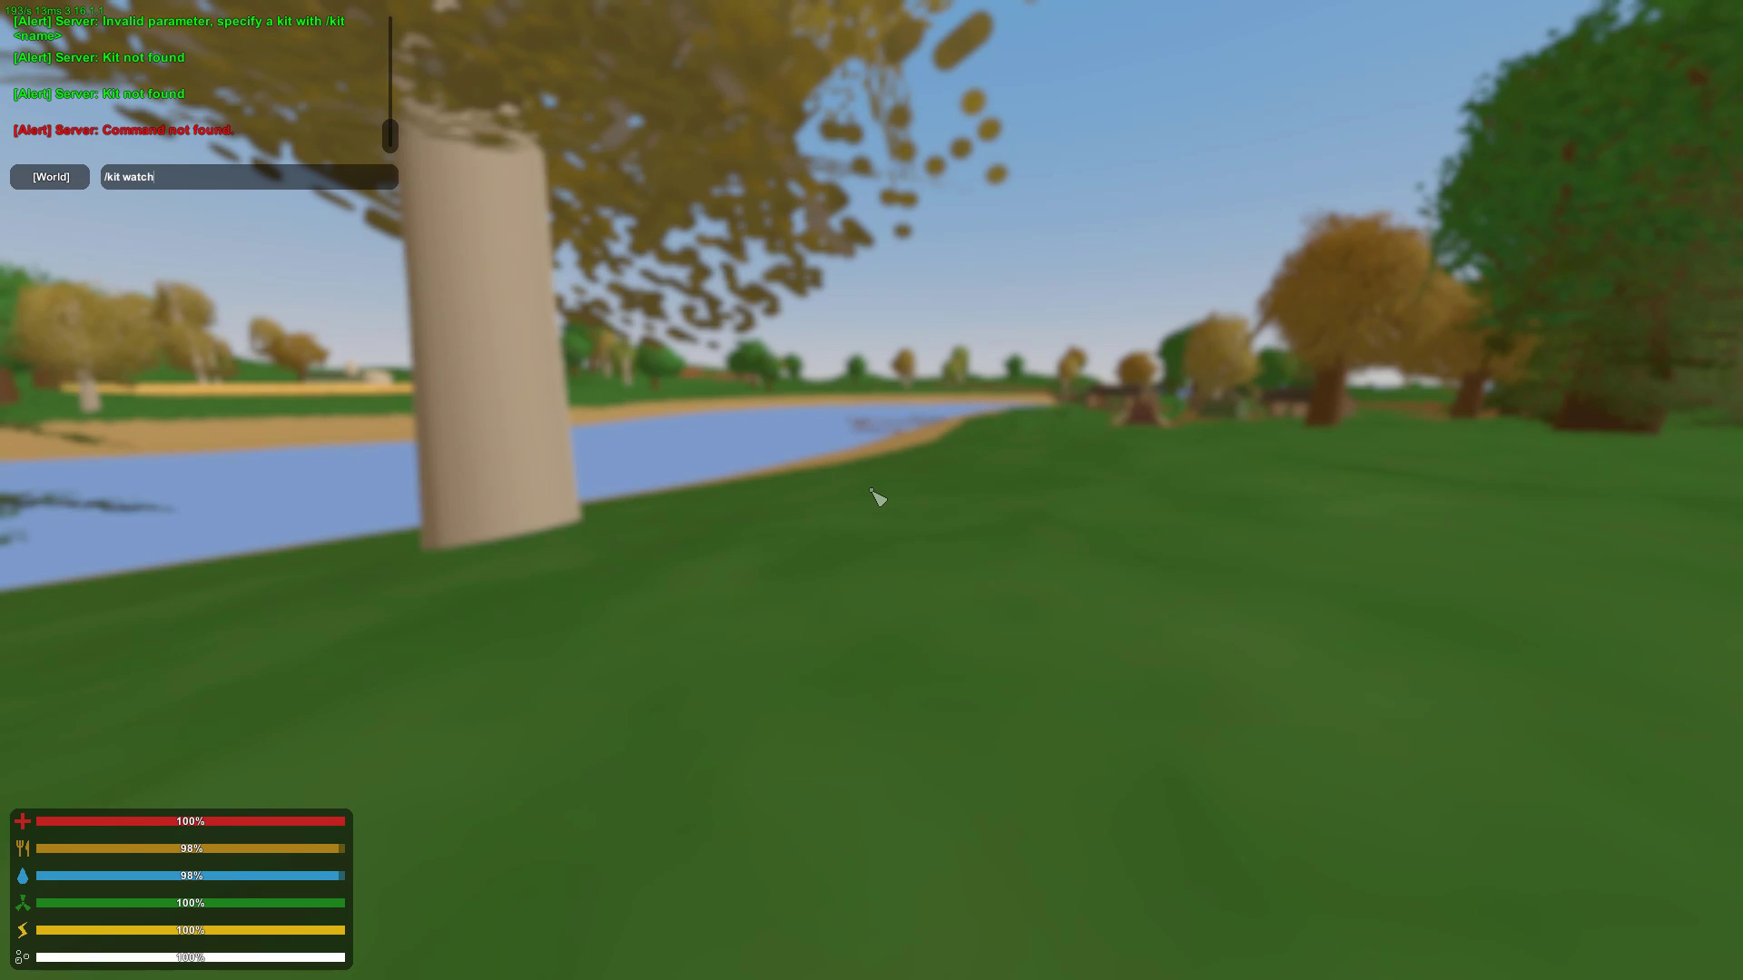
pyautogui.press('Return')
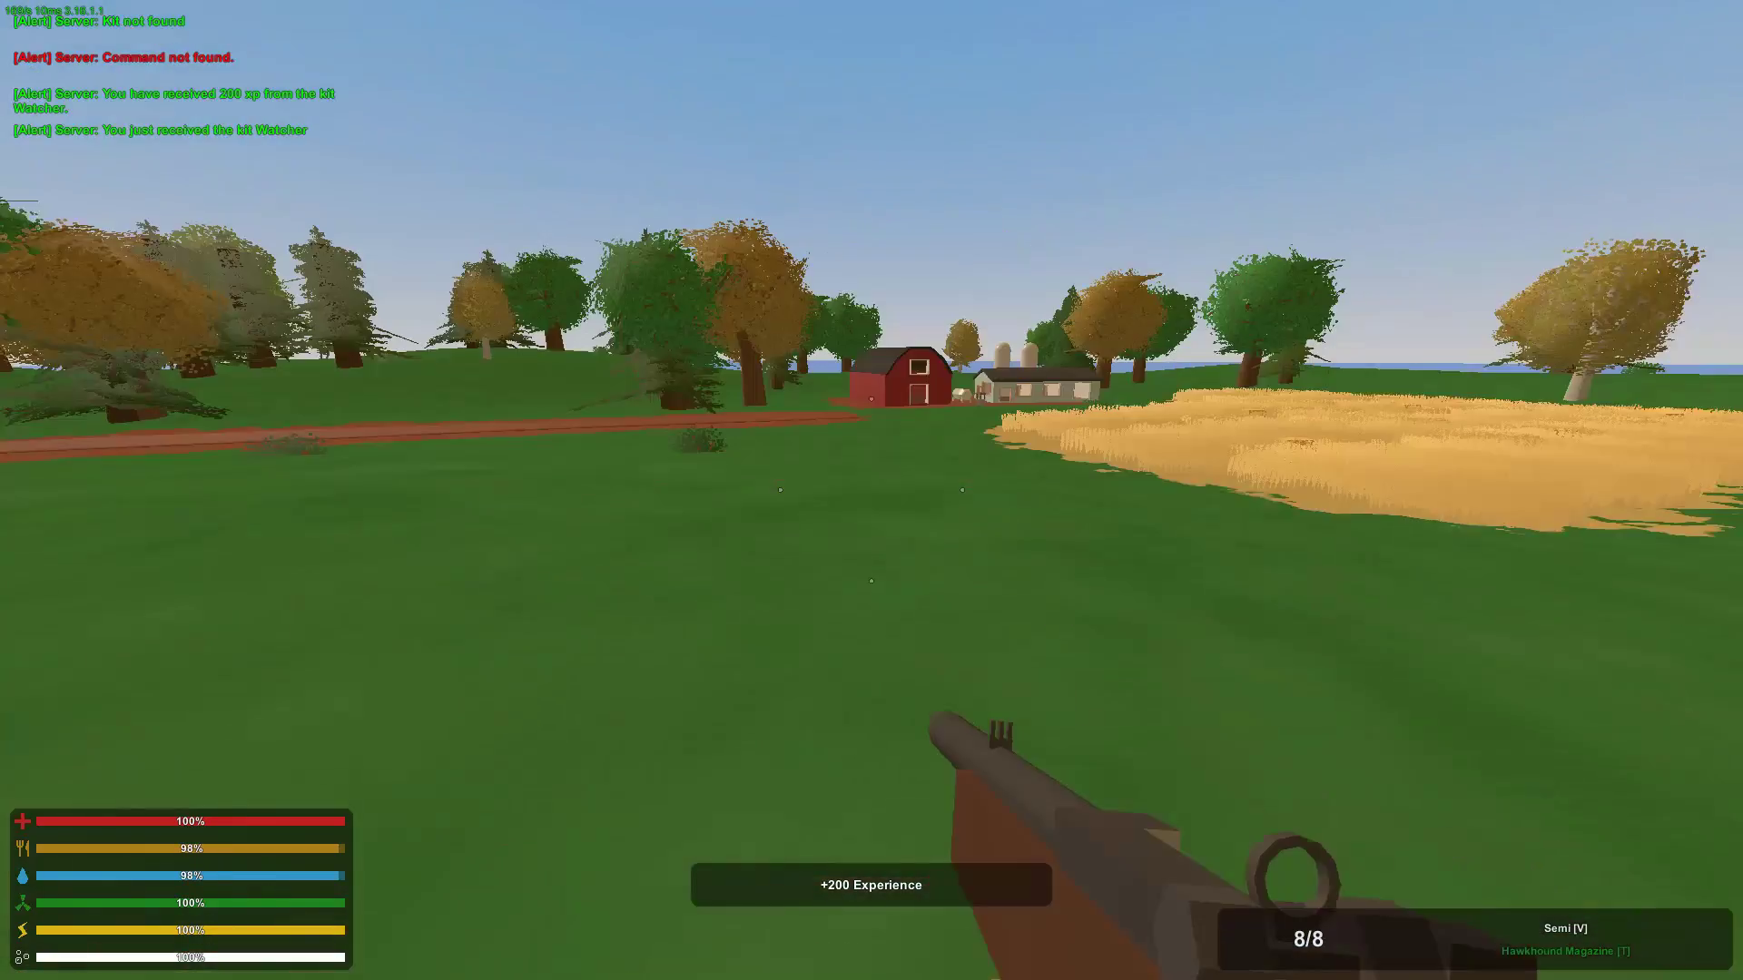
# Check the inventory for the Watcher kit's items and test-fire the received rifle while aiming down its sights
pyautogui.press('m')
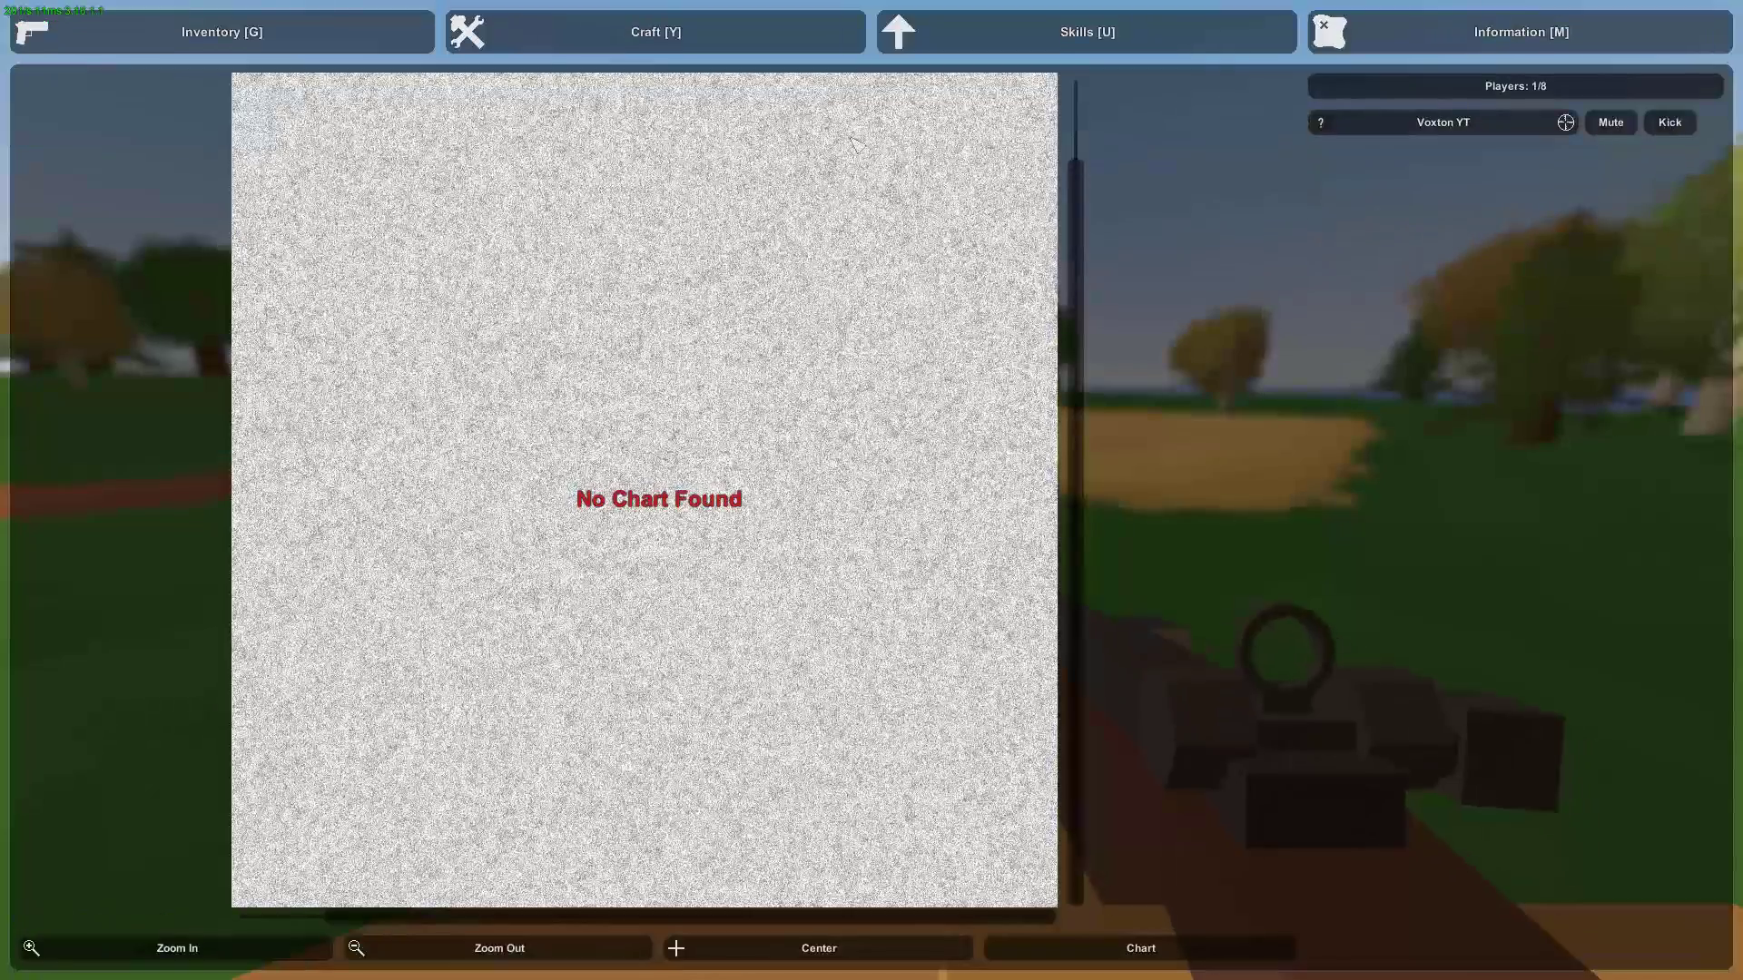
pyautogui.click(427, 27)
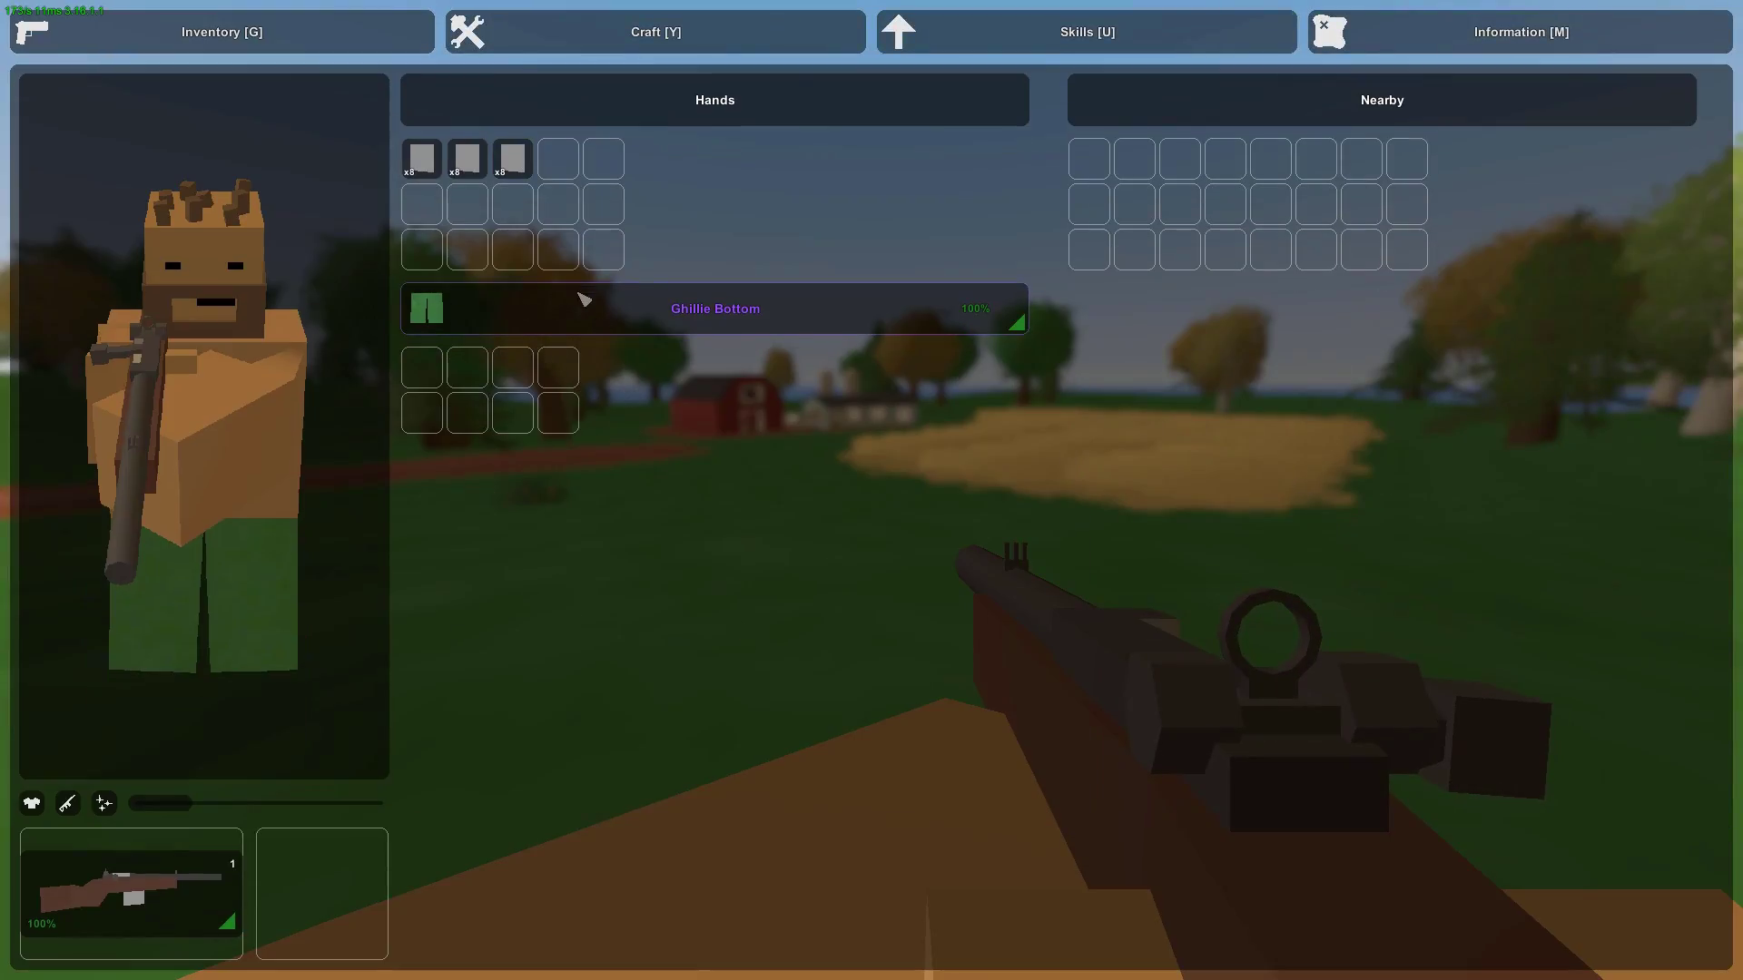
pyautogui.press('g')
pyautogui.rightClick(871, 490)
pyautogui.click(872, 490)
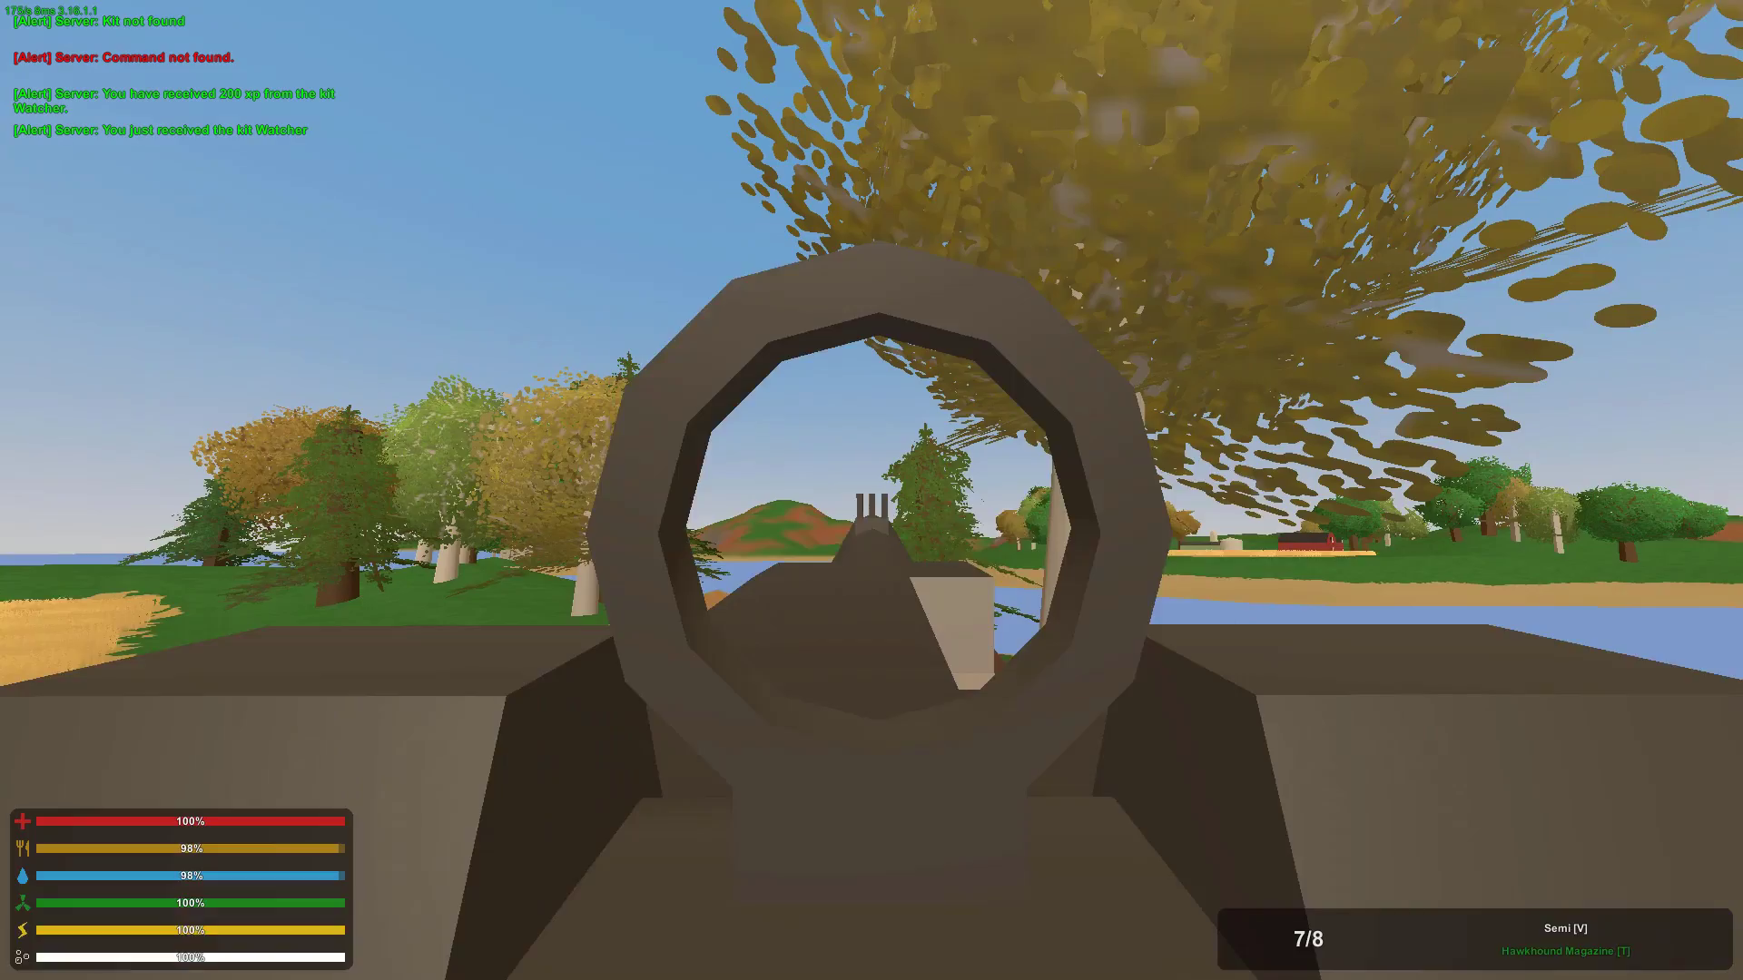
# List the teleport request options with /tpa in the world chat and try sending a request to a player
pyautogui.write('j/tp')
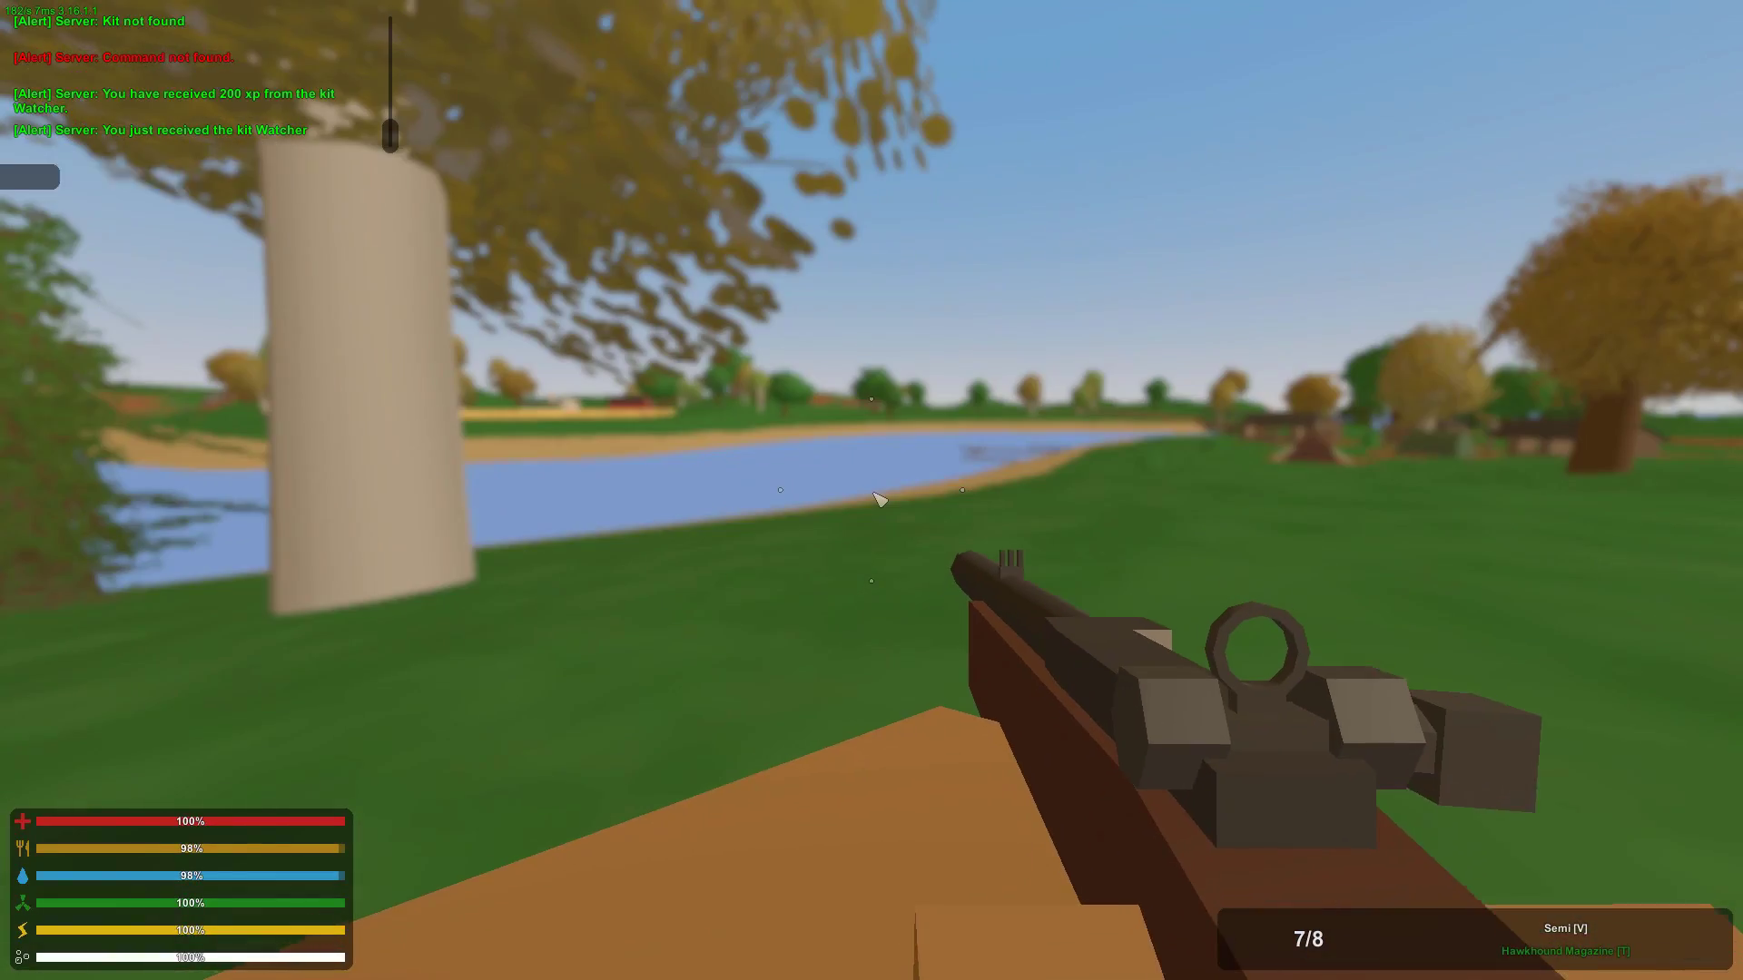
pyautogui.press('Return')
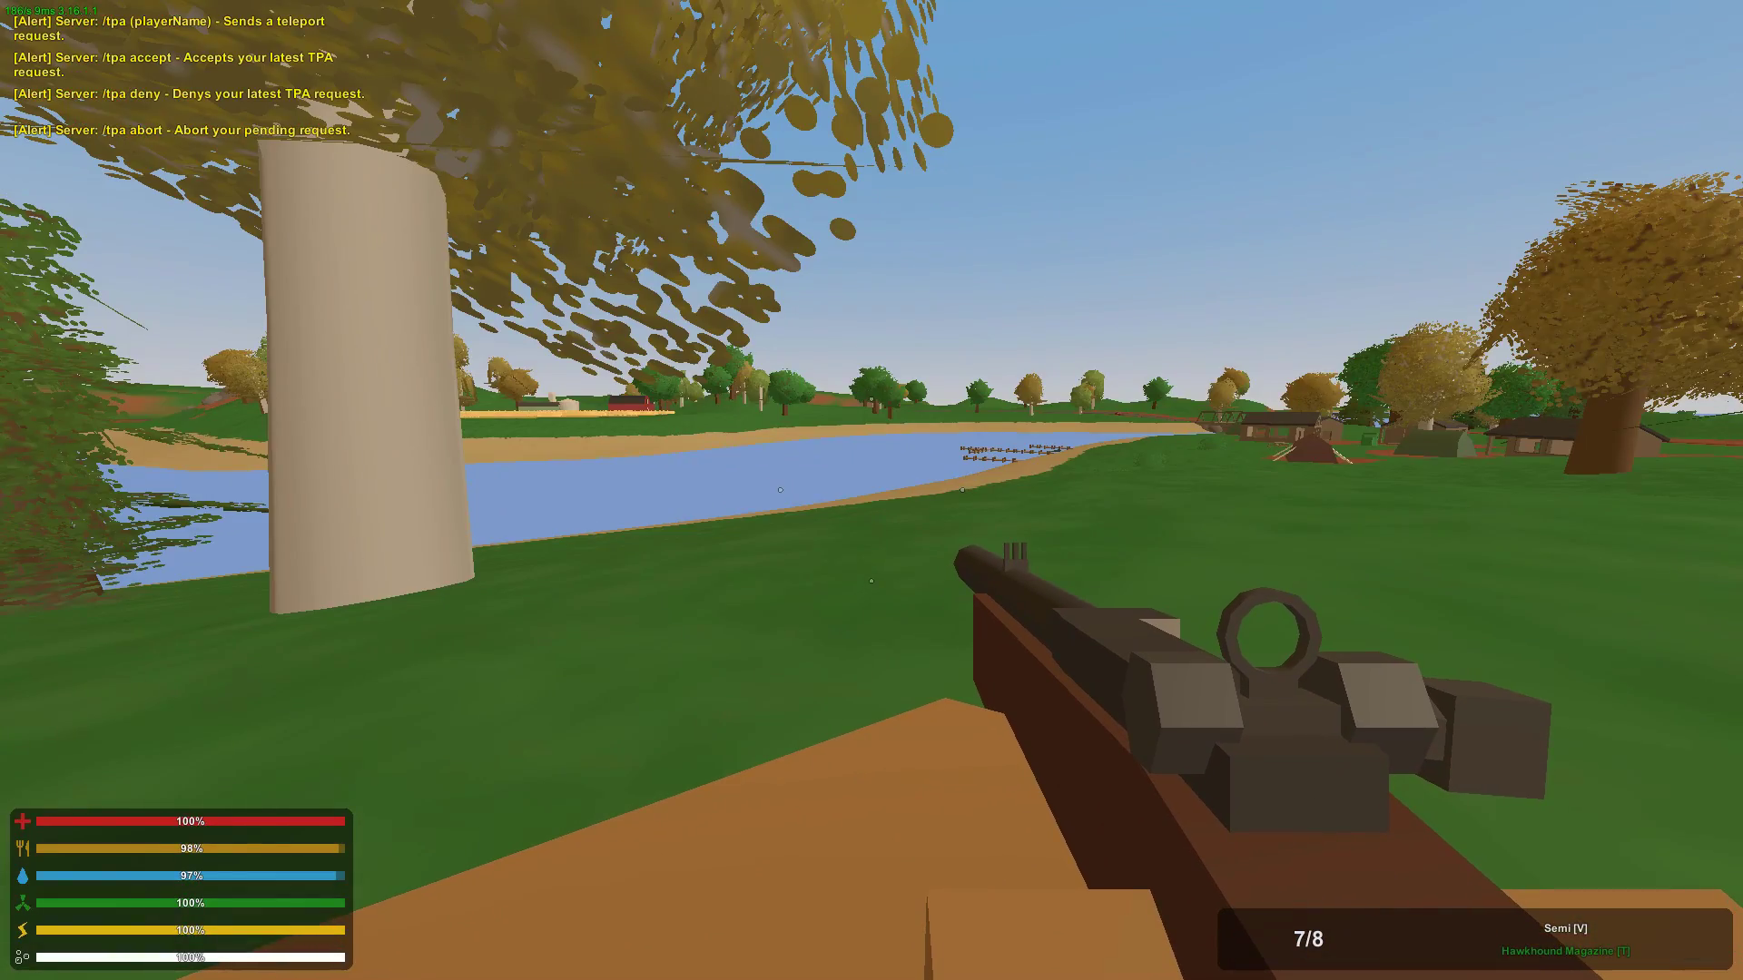
pyautogui.write('j/')
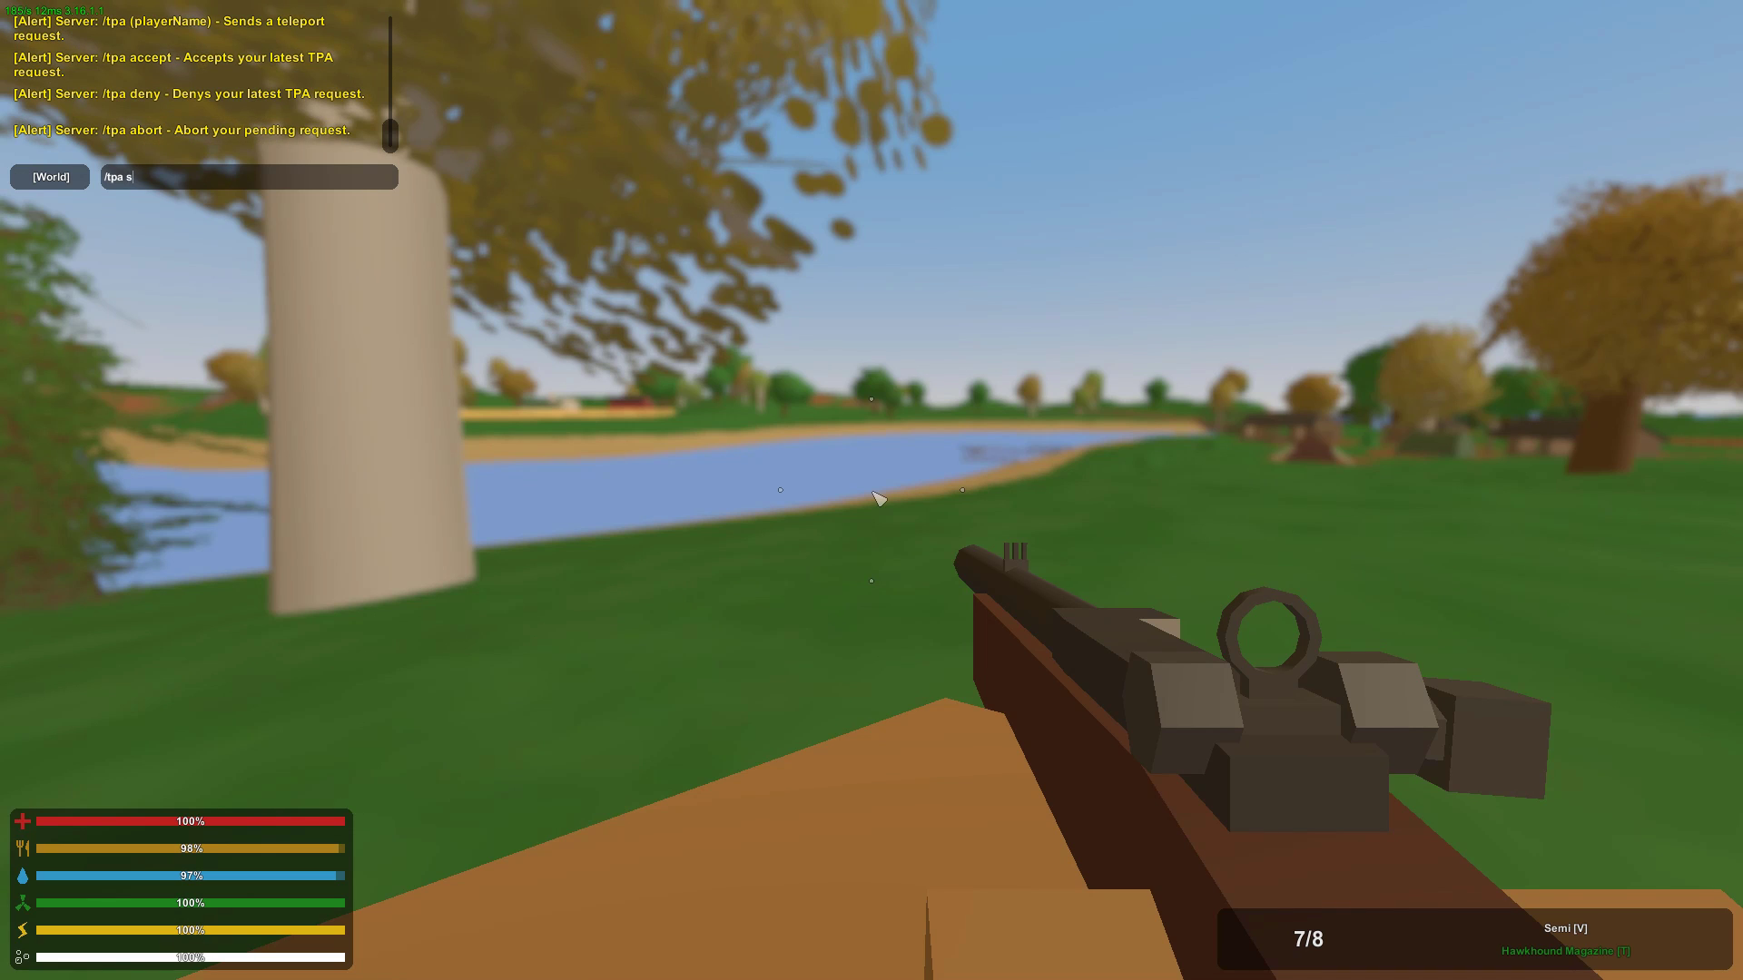
pyautogui.press('Return')
# Check the inventory for the clothing, magazines and rifle received from the kit, closing it again when finished
pyautogui.press('g')
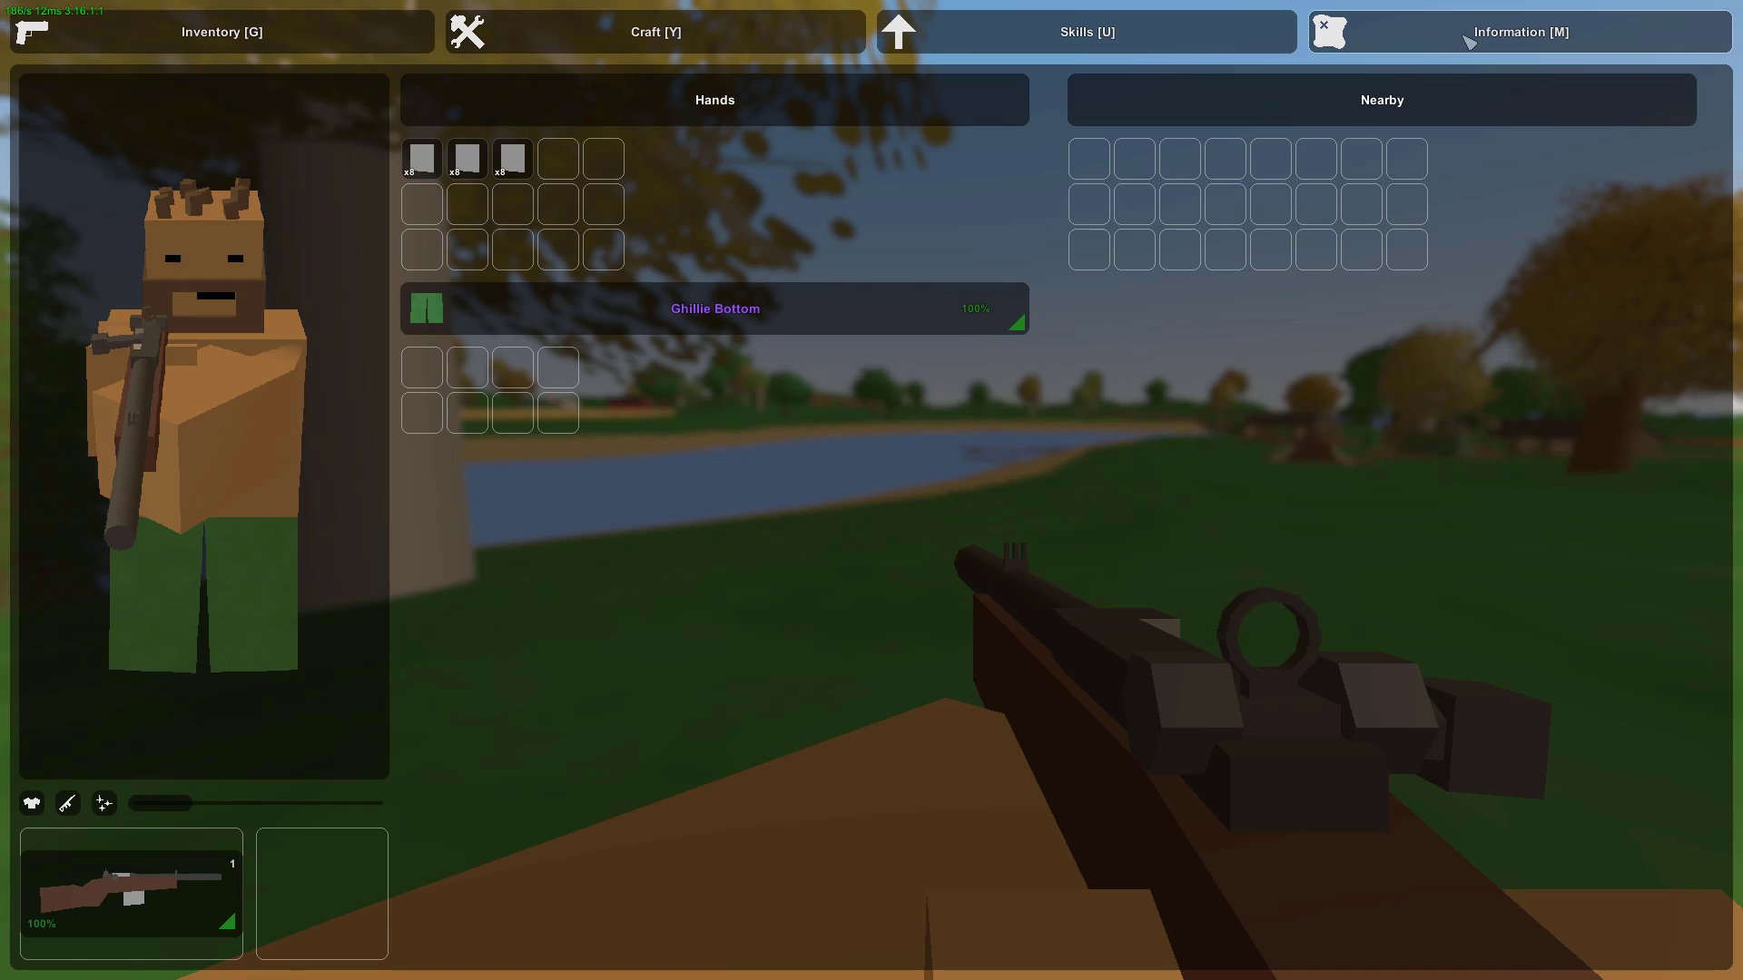
pyautogui.press('g')
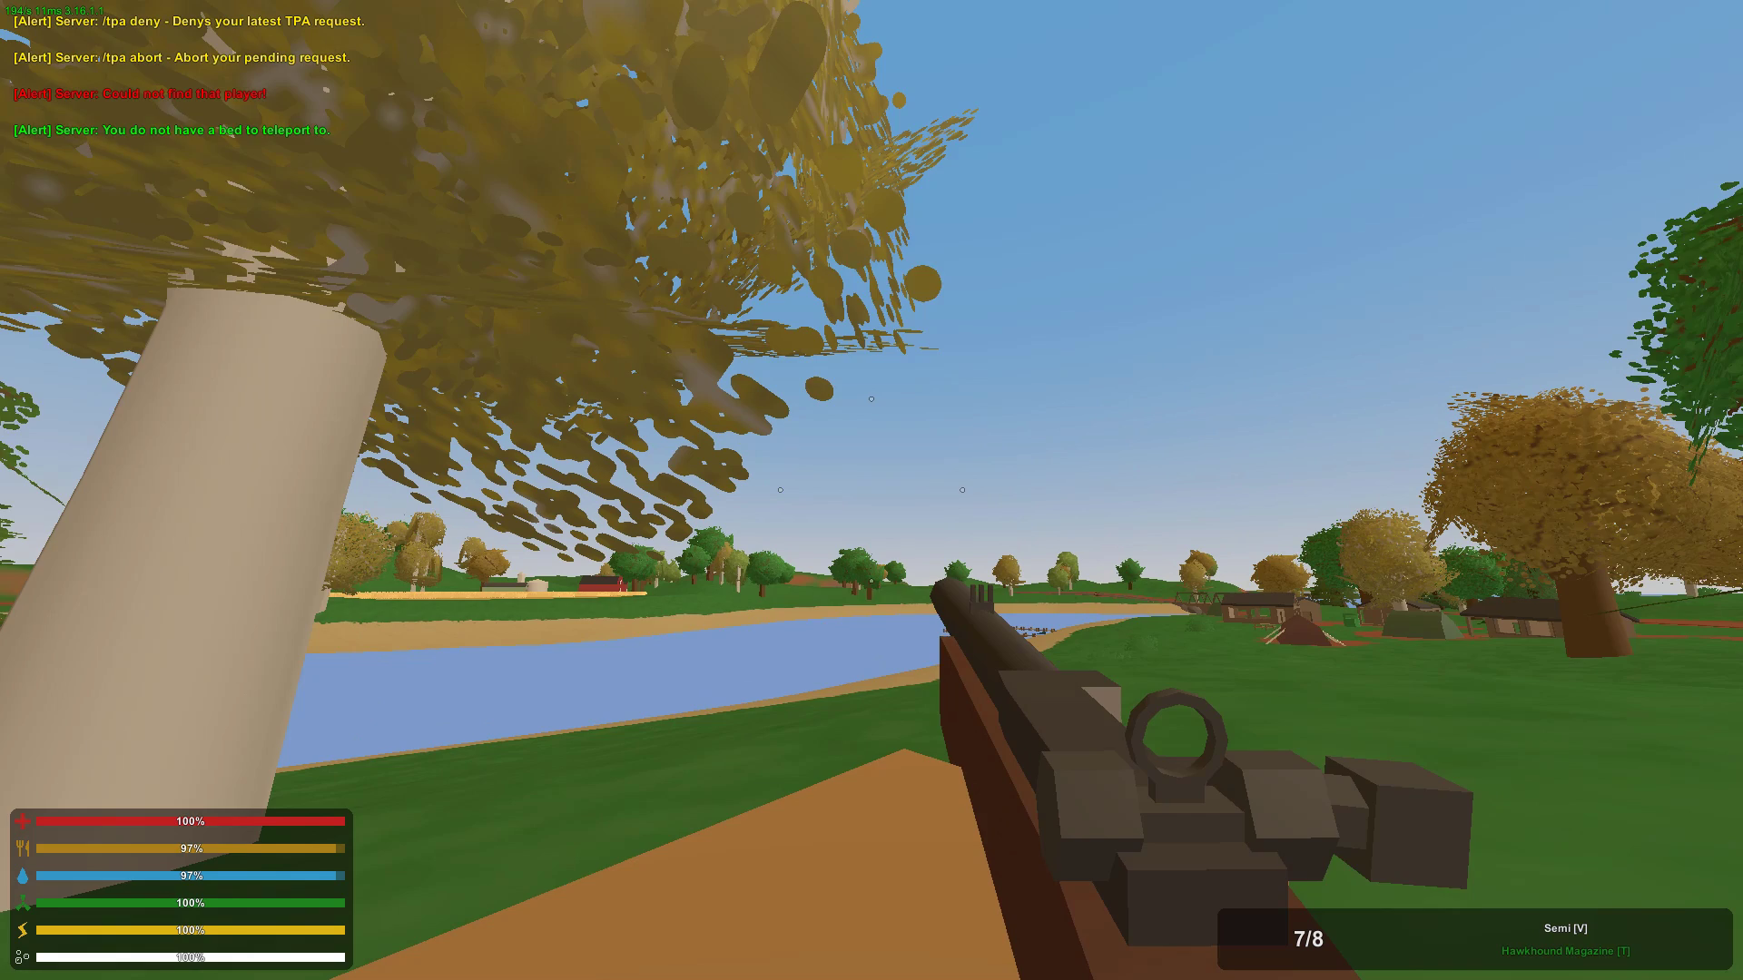
pyautogui.press('g')
pyautogui.press('g')
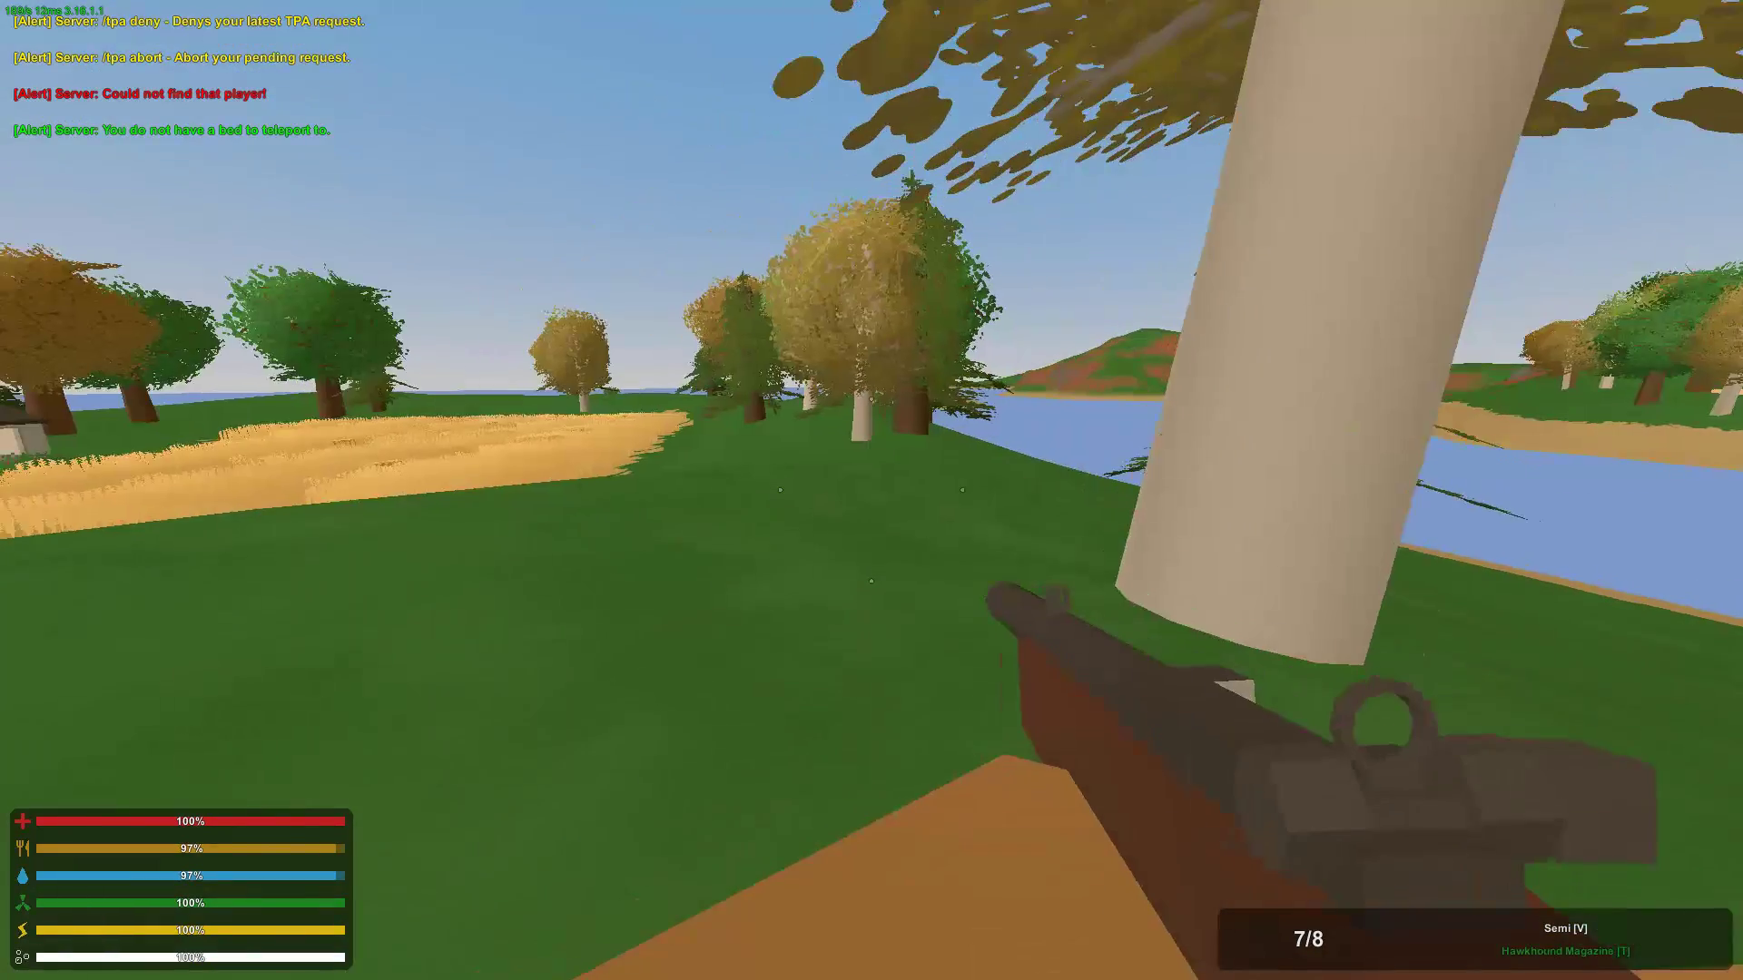
pyautogui.press('w')
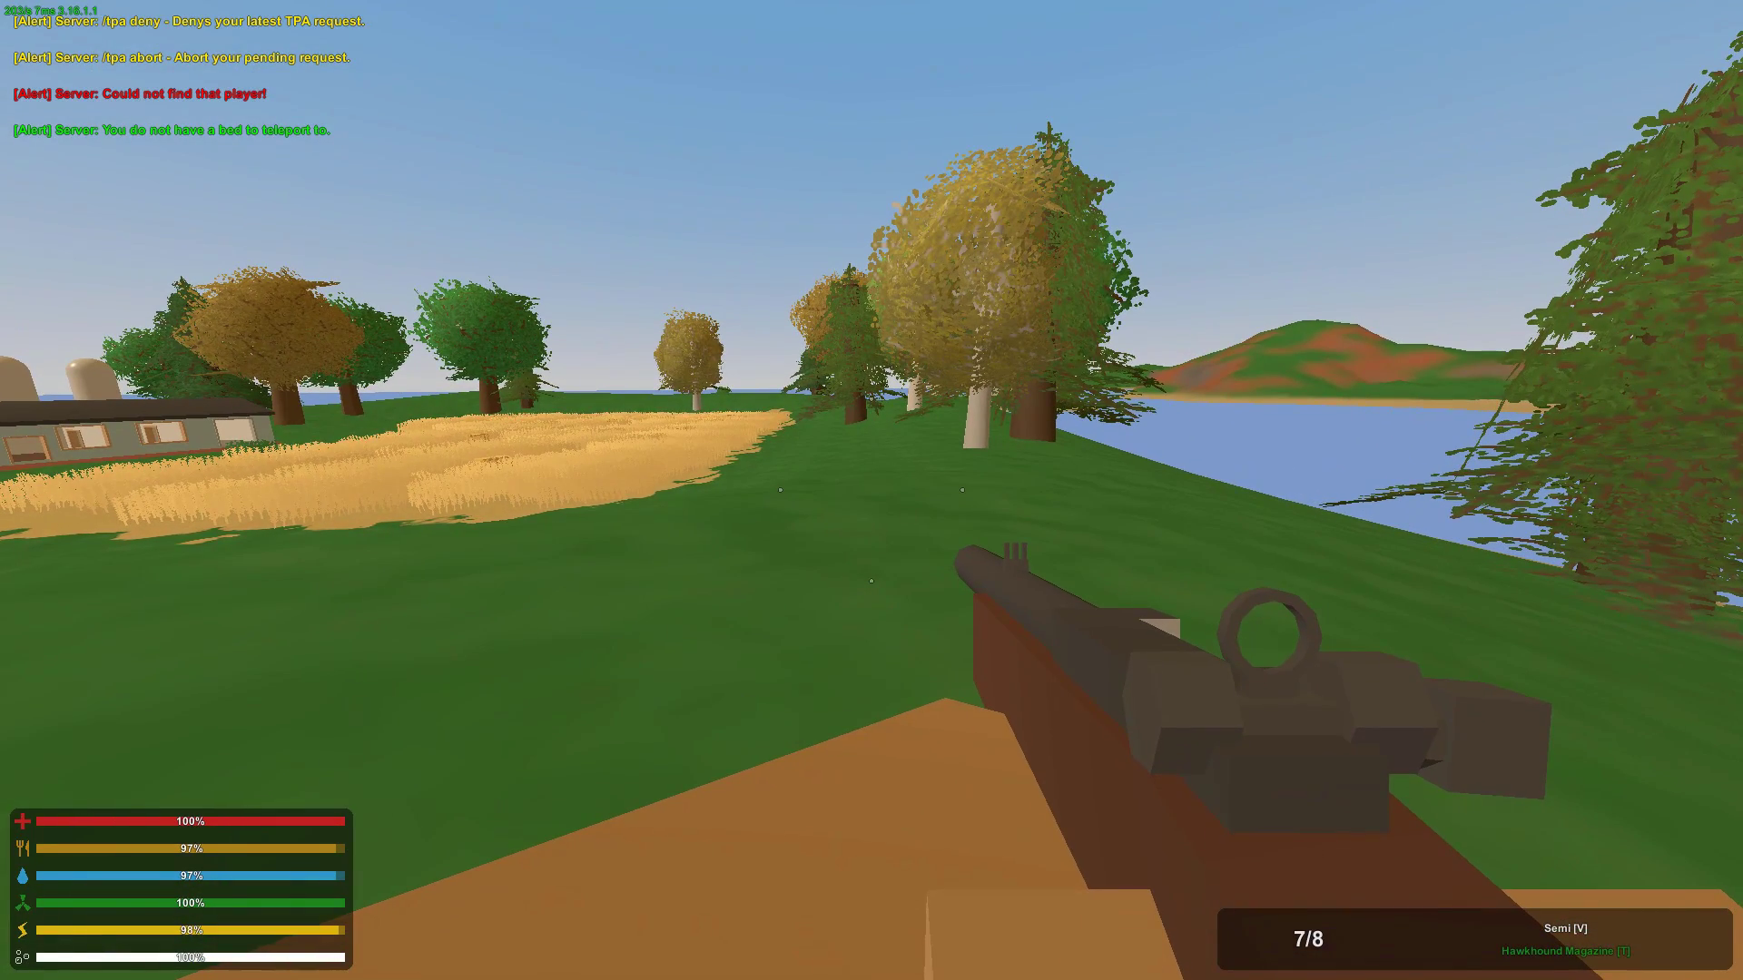
pyautogui.press('w')
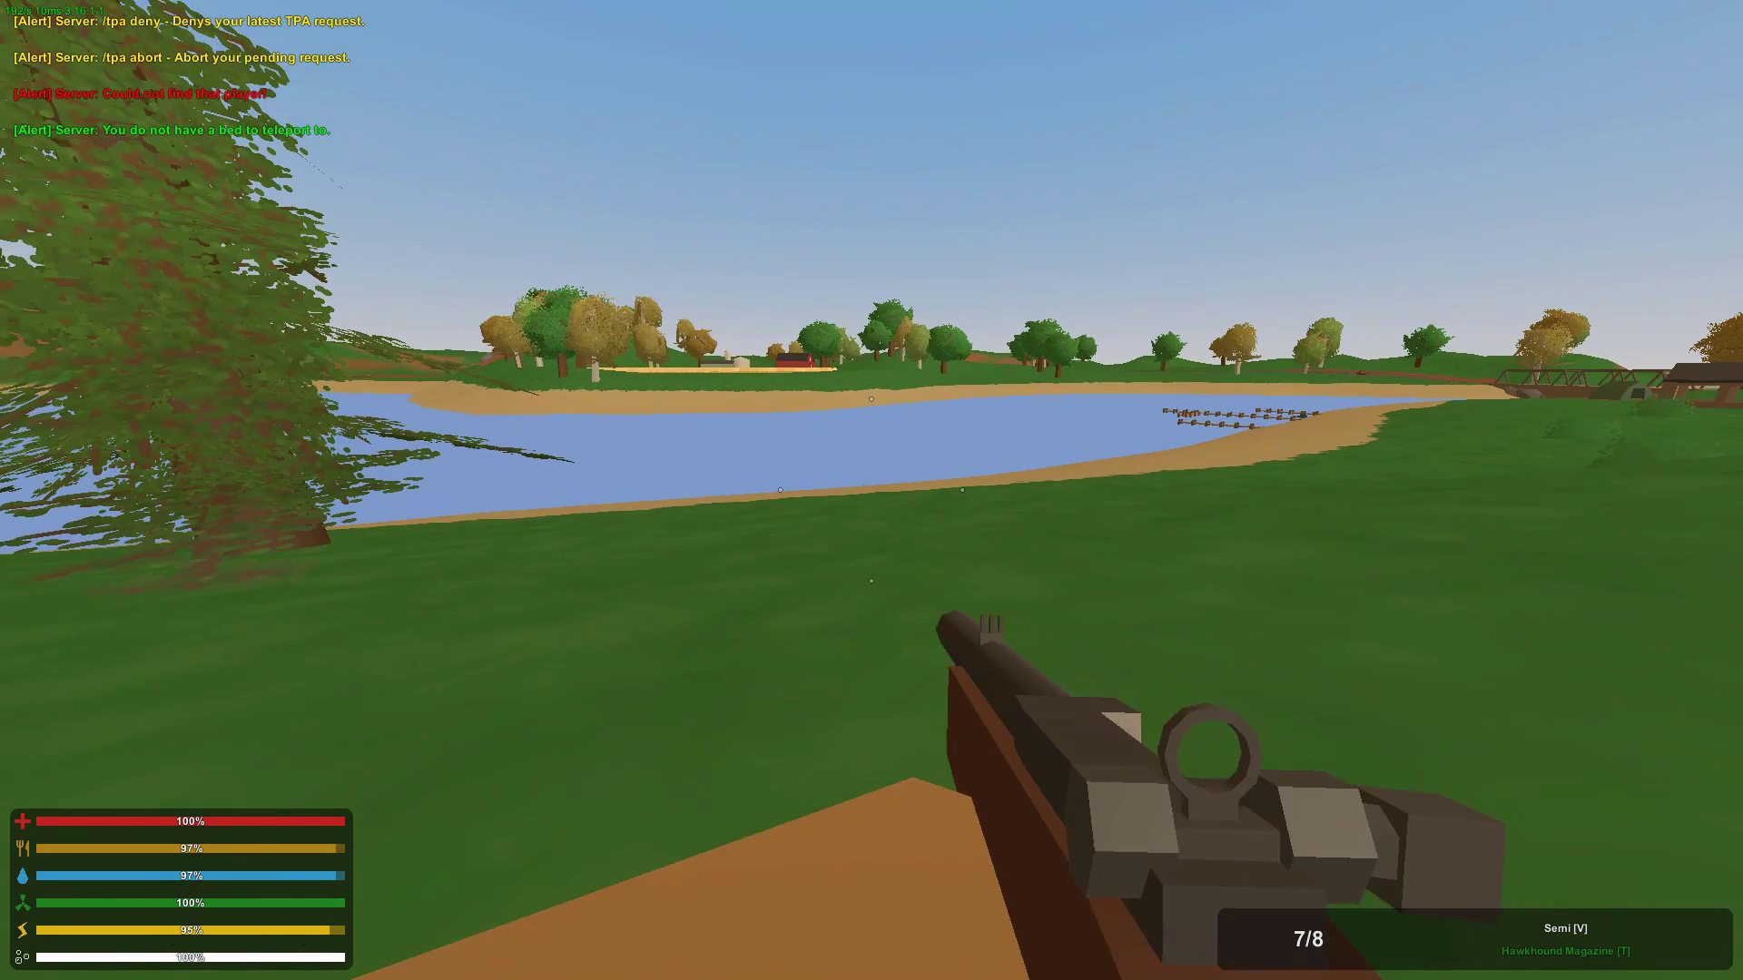
pyautogui.press('w')
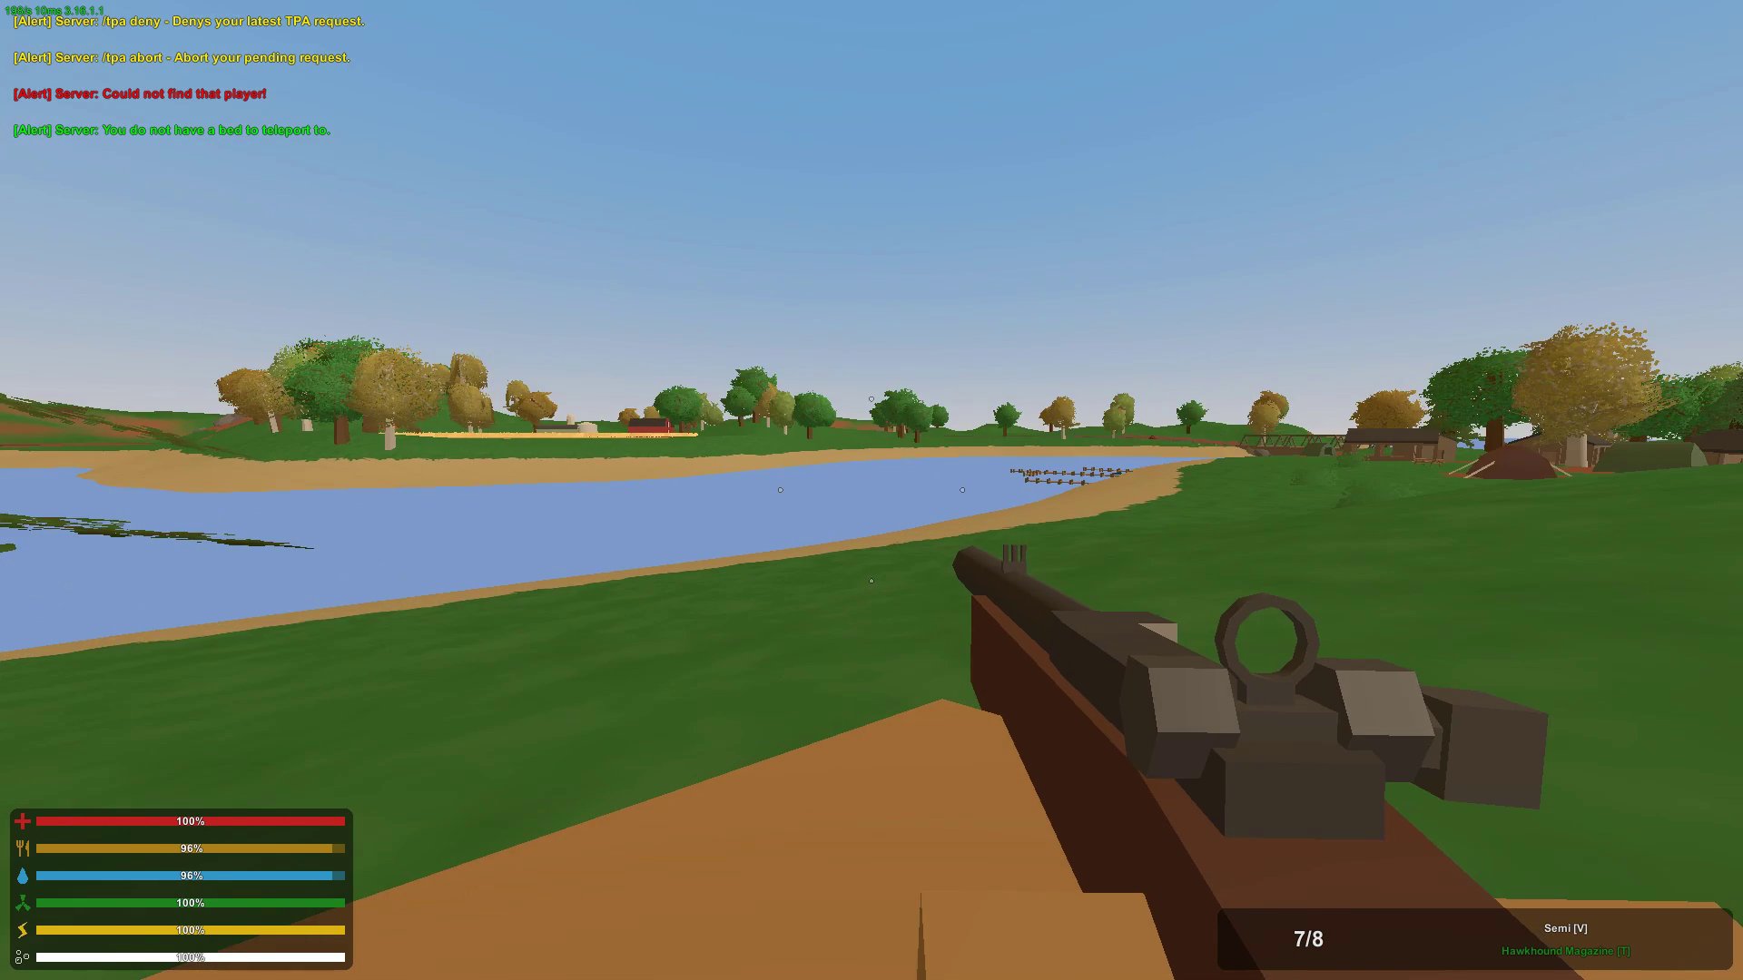
pyautogui.rightClick(872, 490)
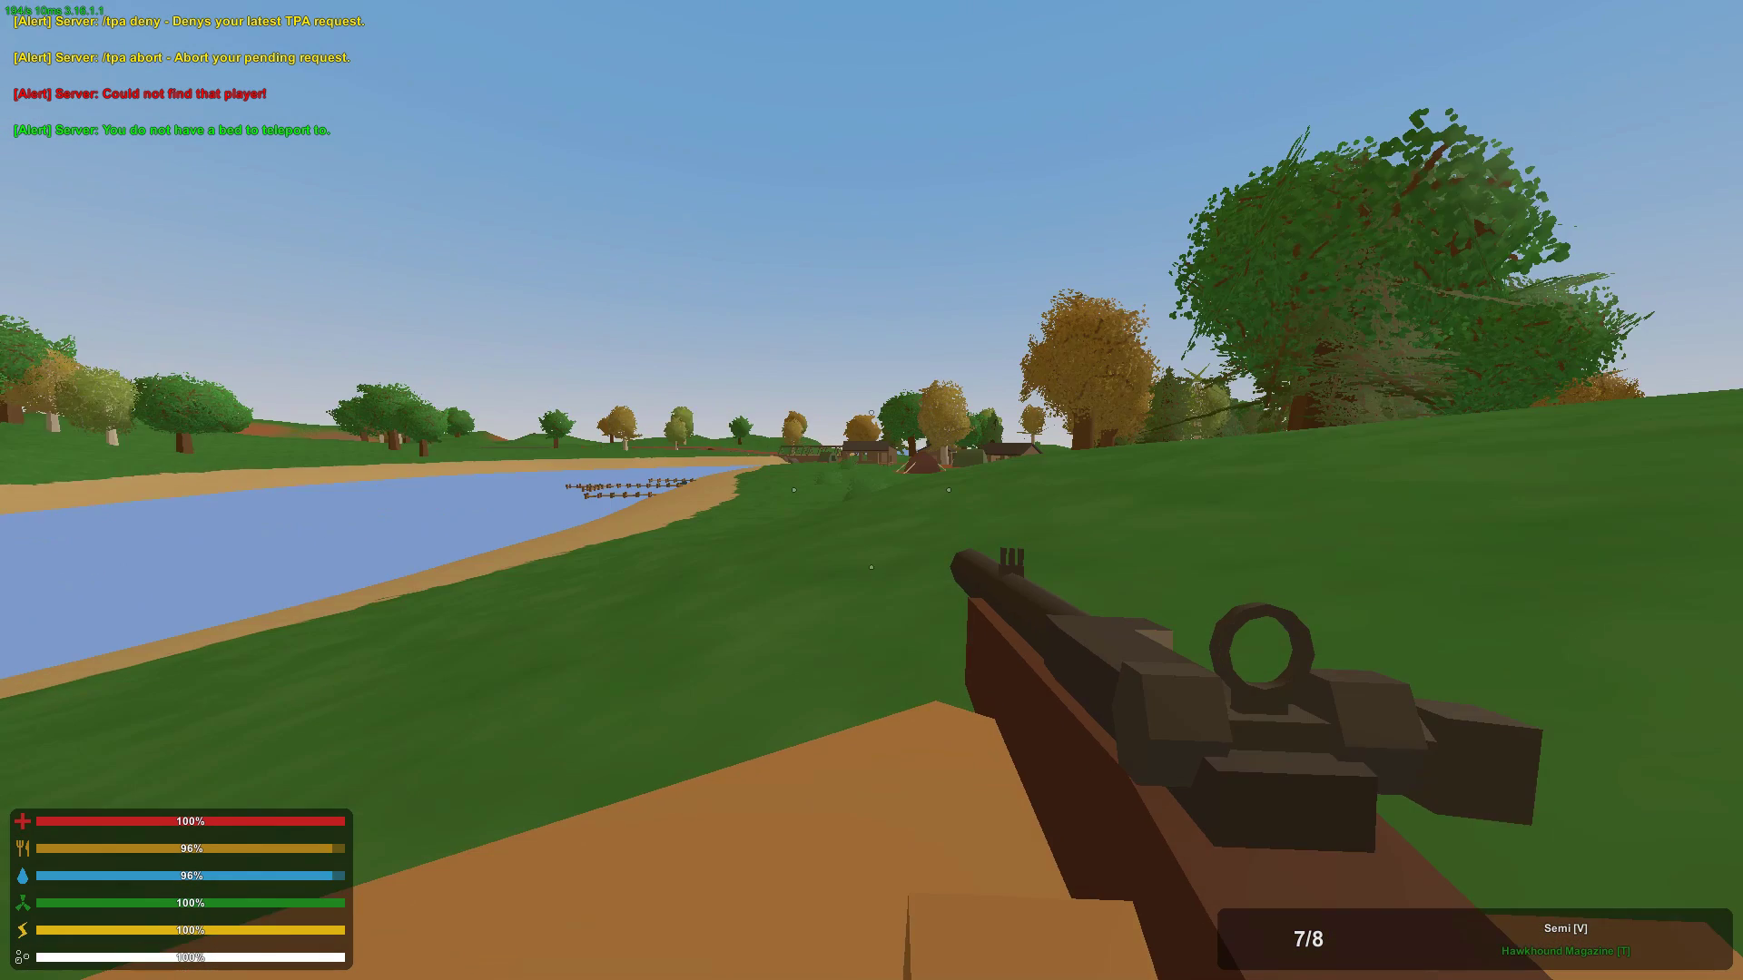
pyautogui.press('t')
pyautogui.press('t')
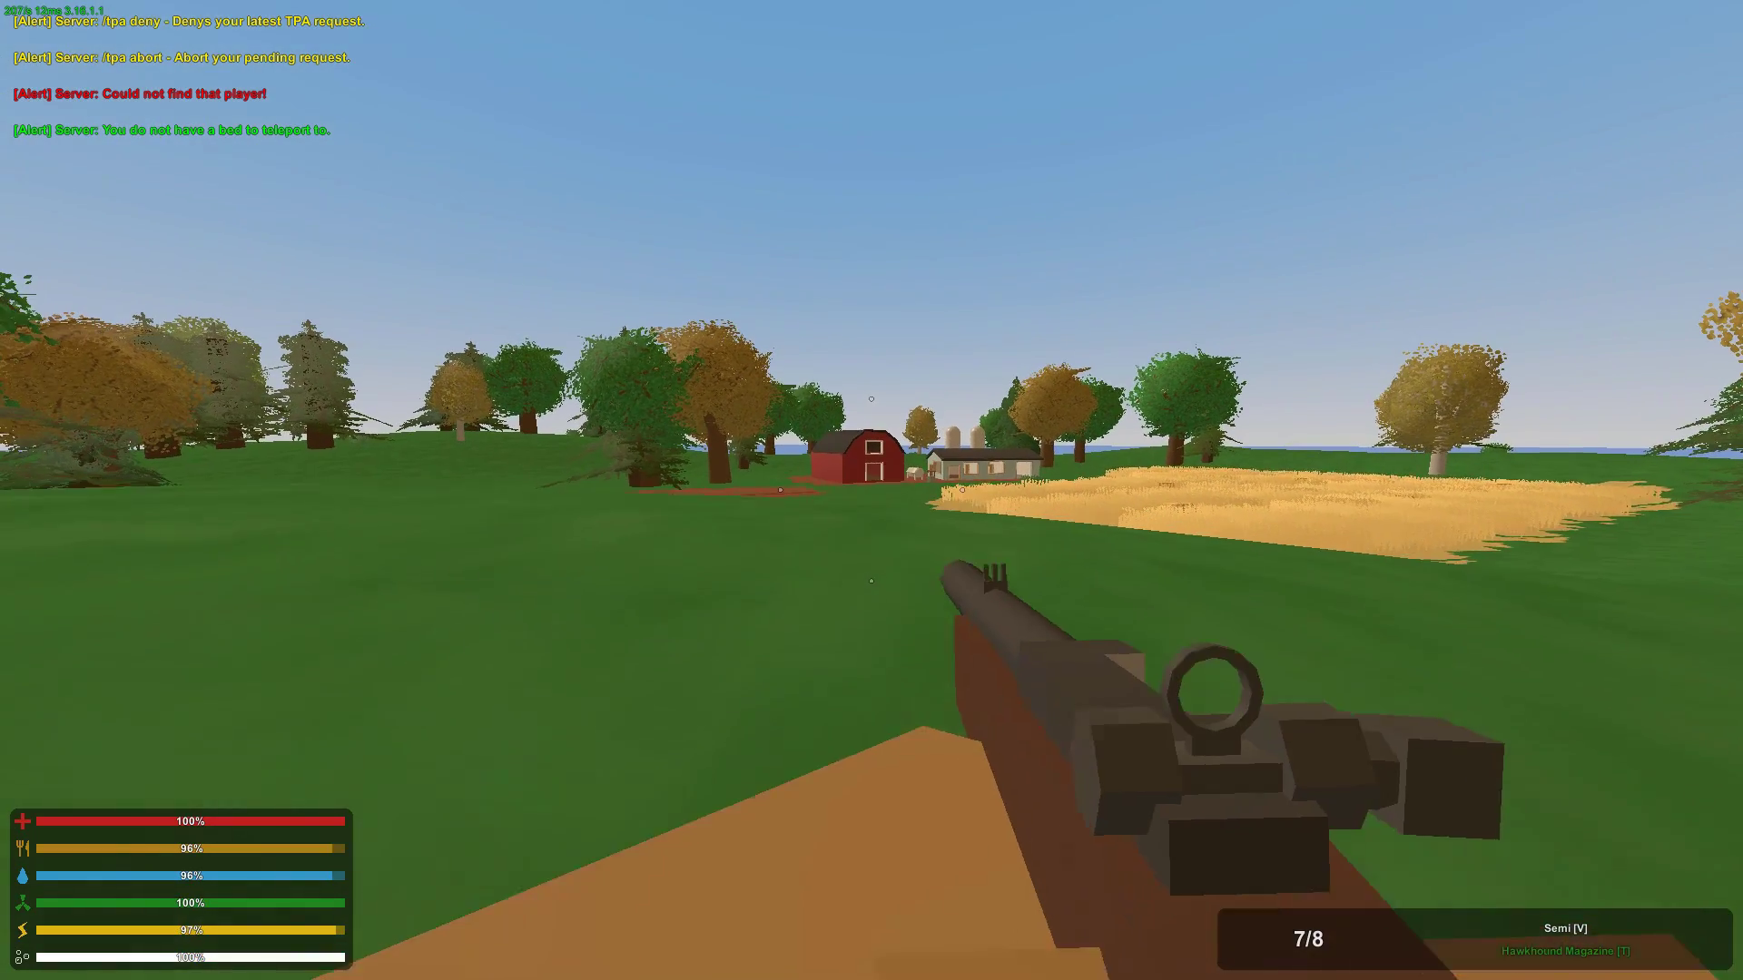
pyautogui.rightClick(871, 490)
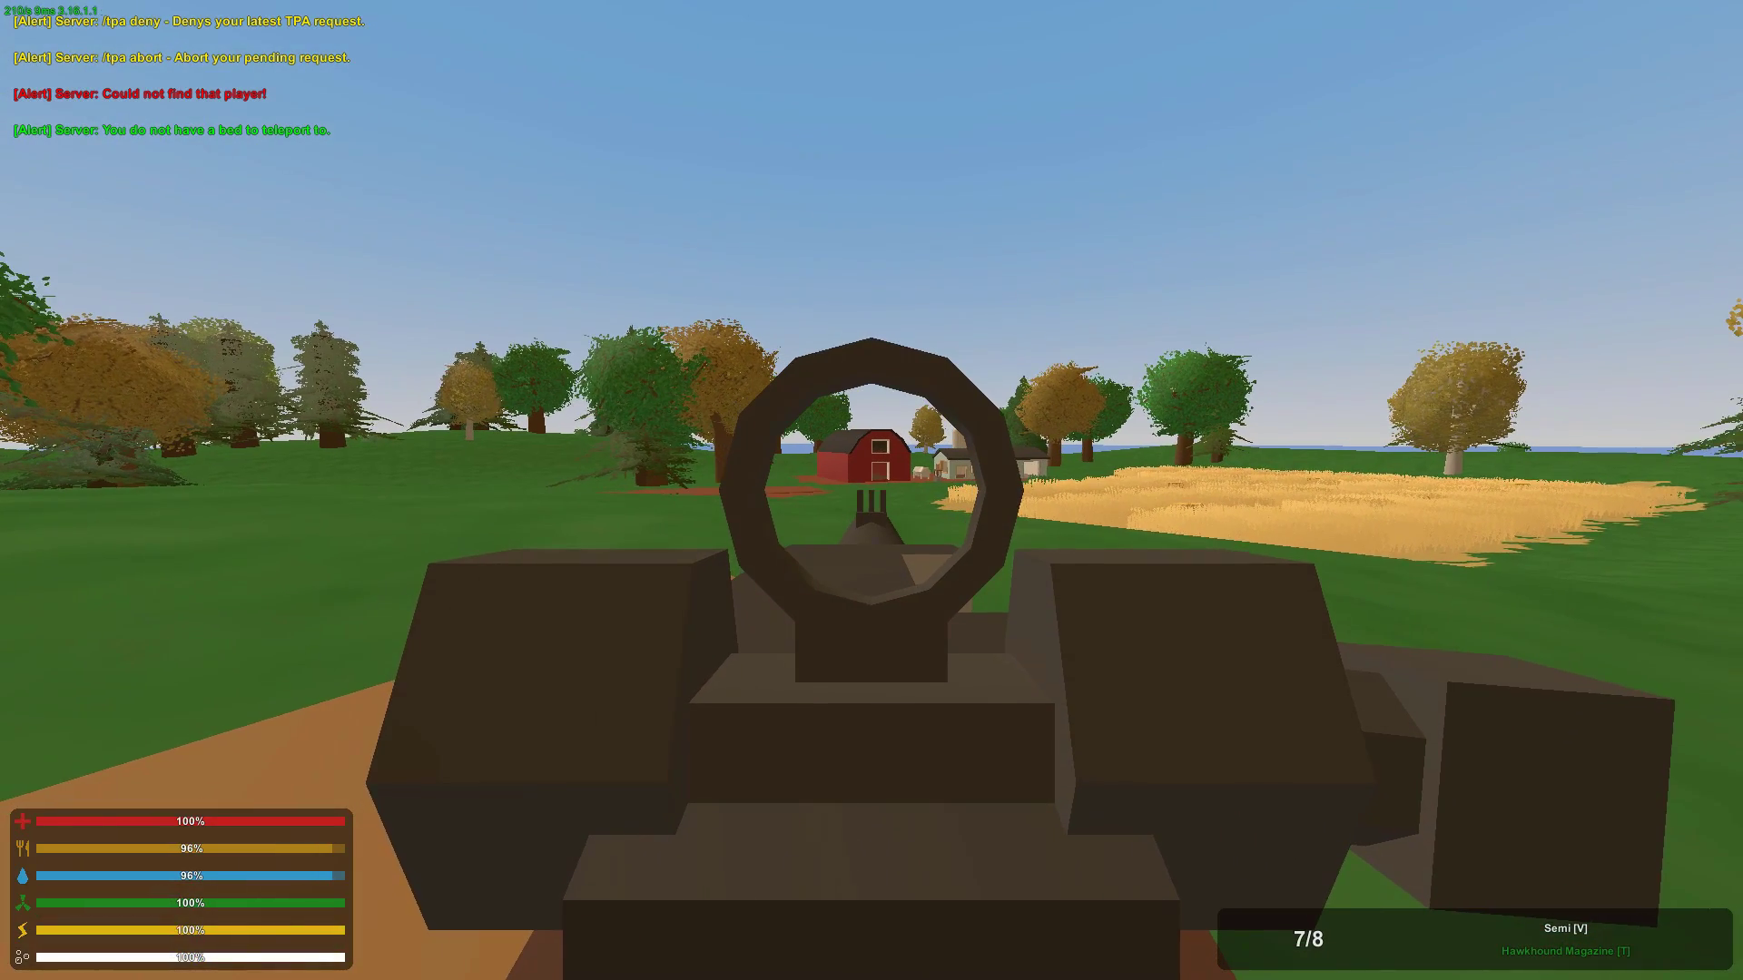
pyautogui.rightClick(872, 490)
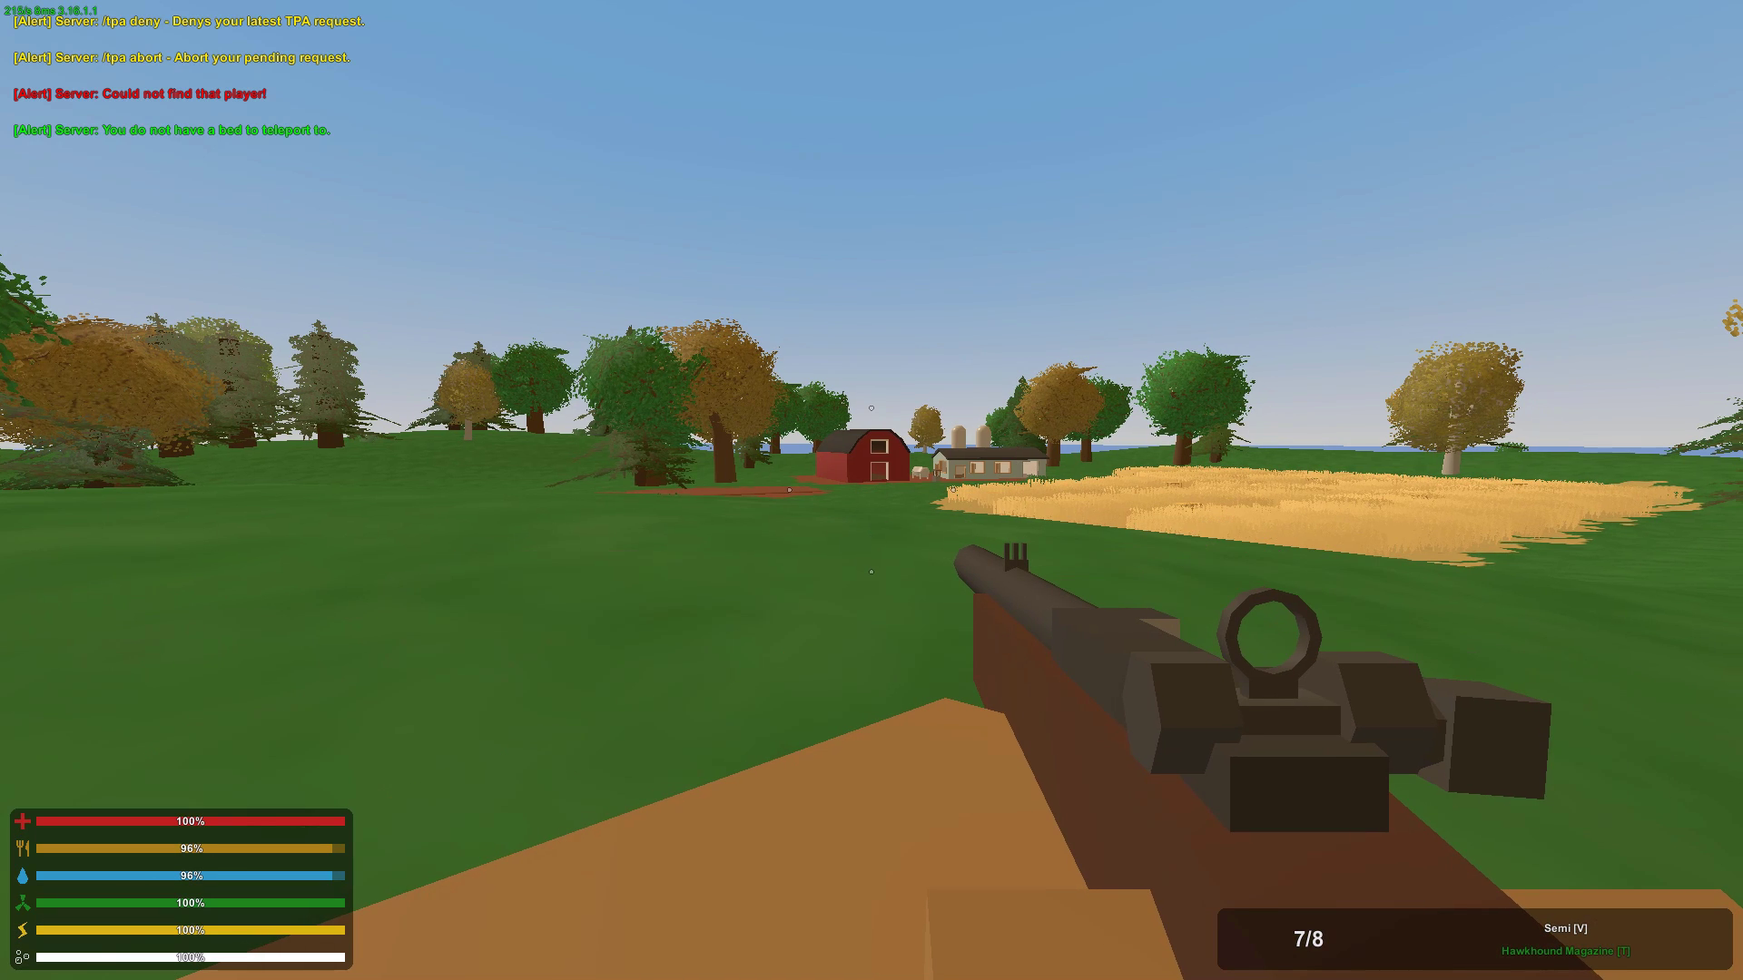
pyautogui.press('w')
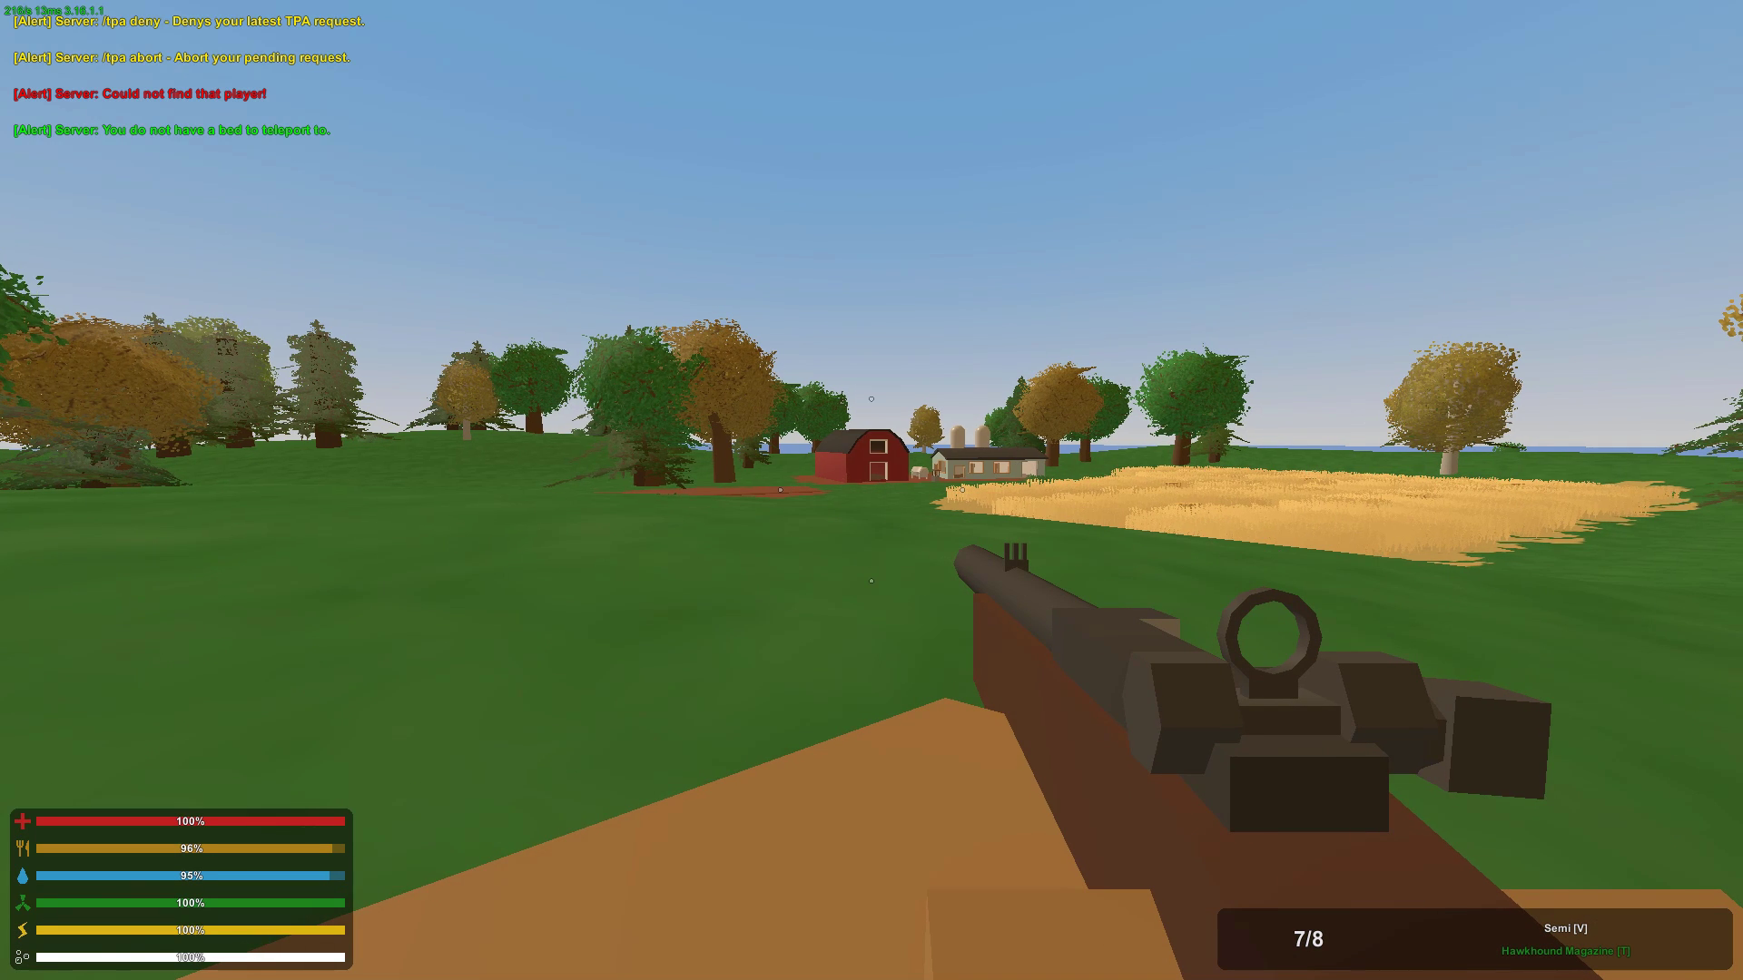
pyautogui.press('w')
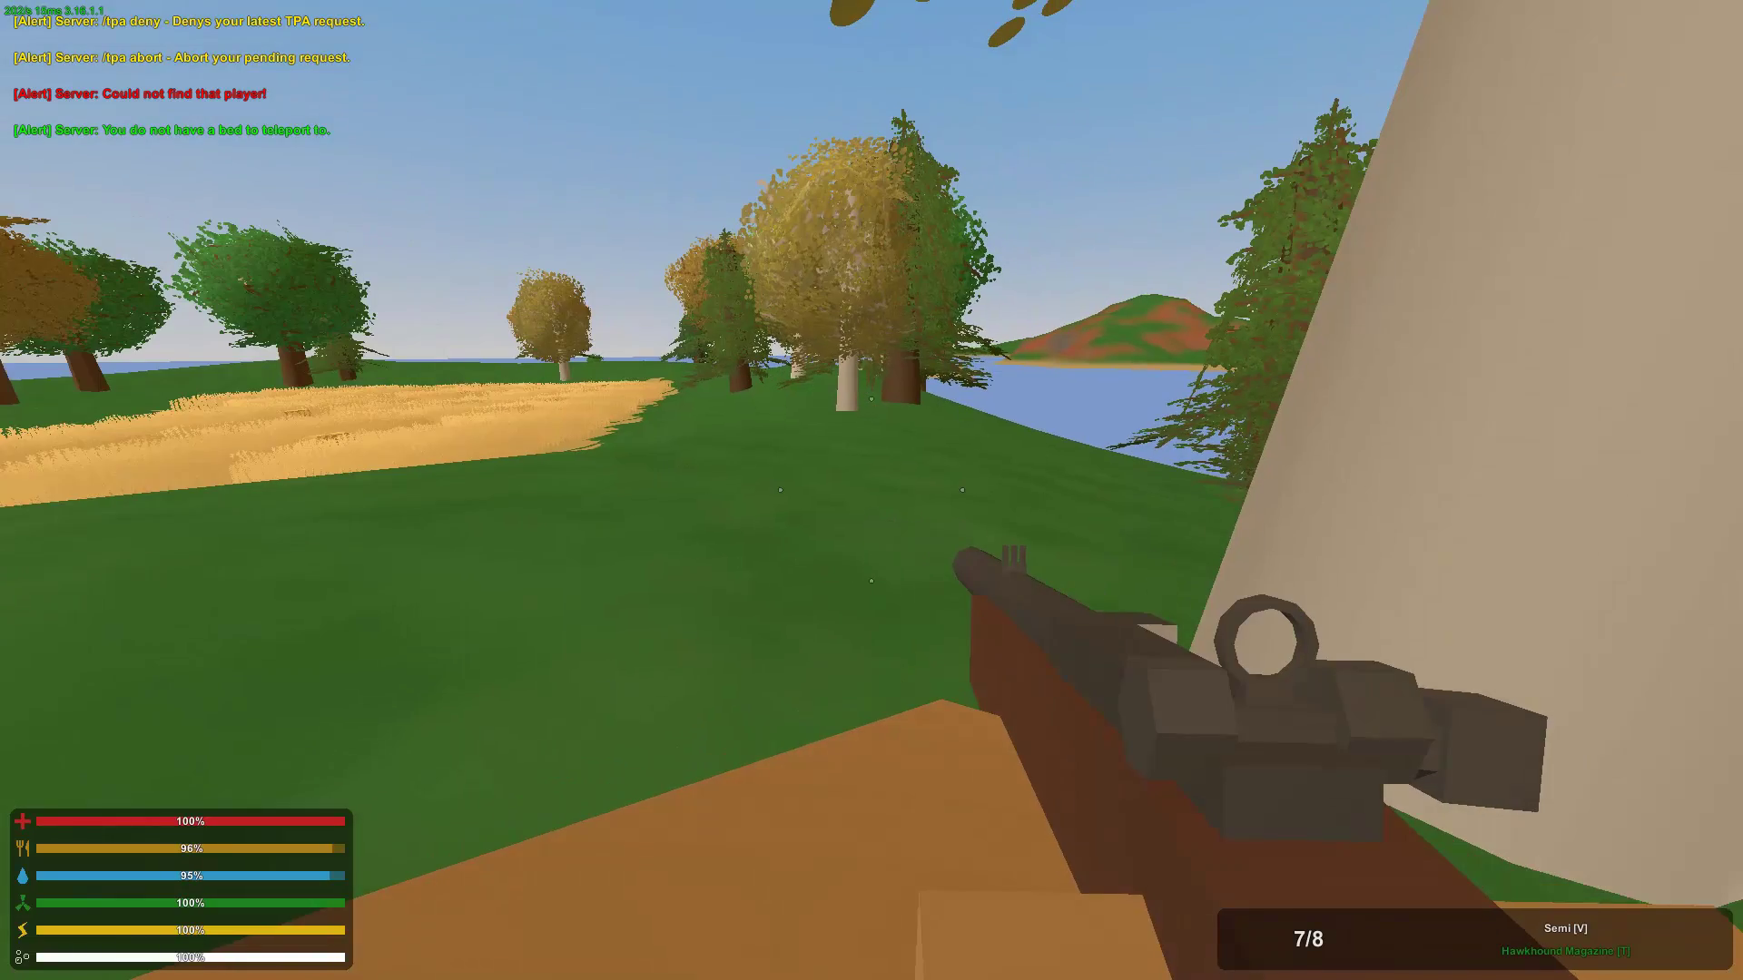
pyautogui.press('w')
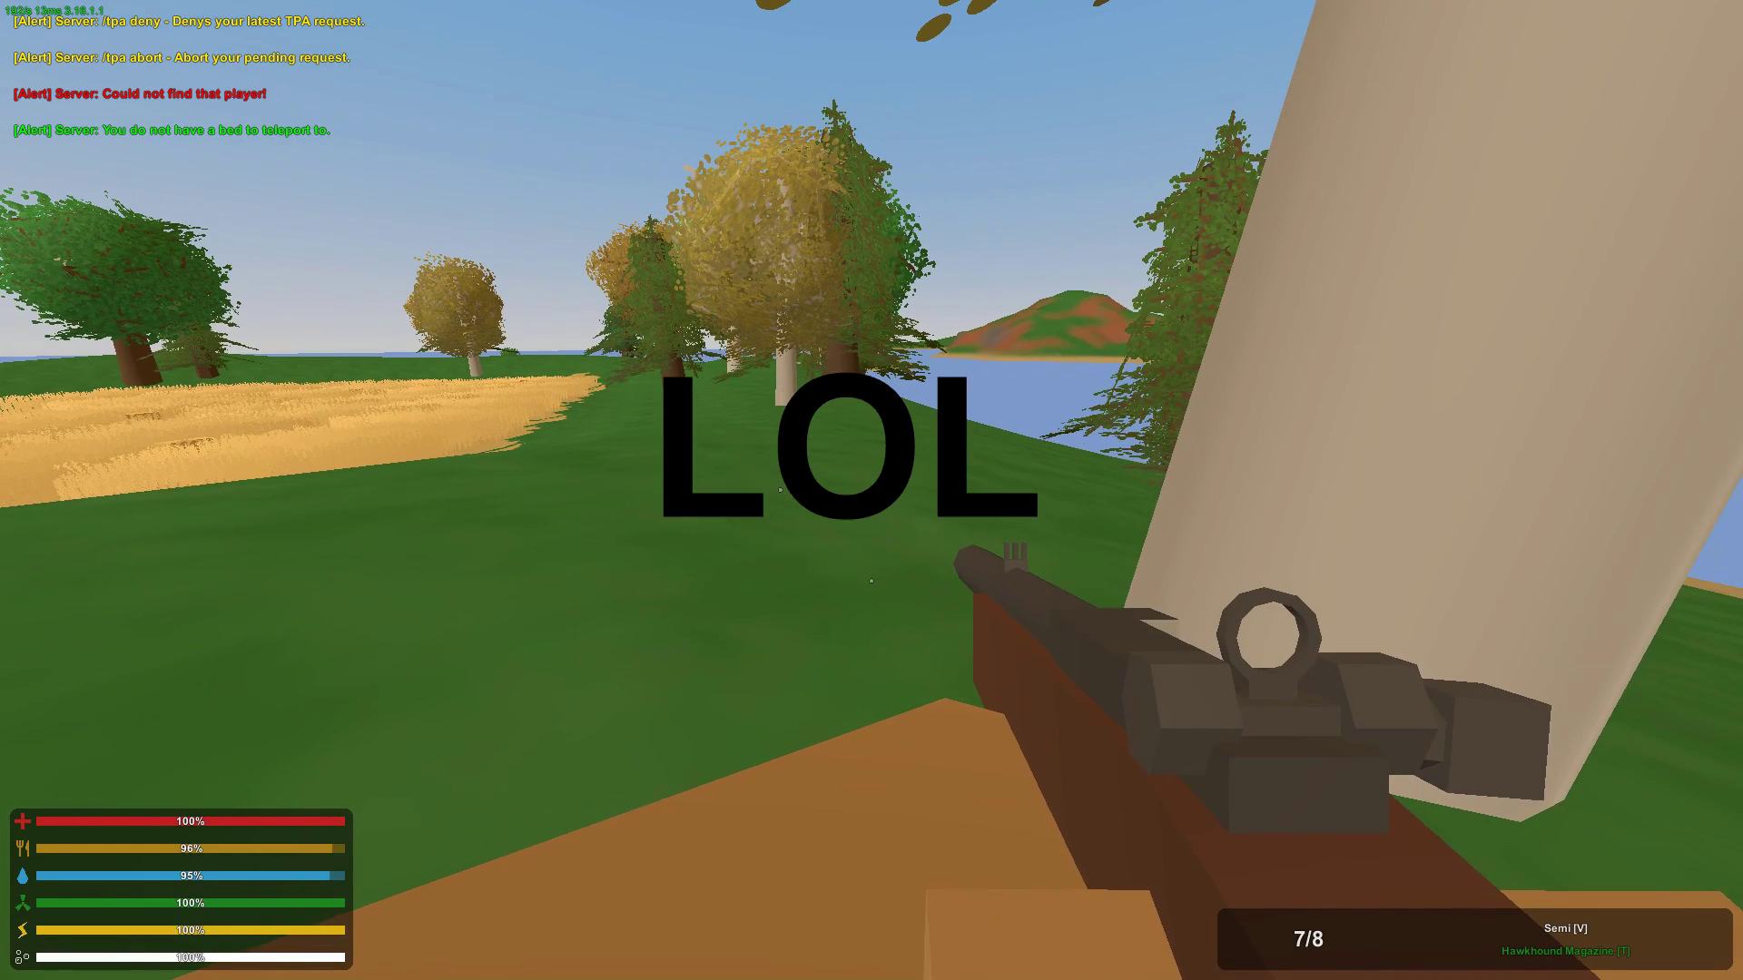
pyautogui.press('w')
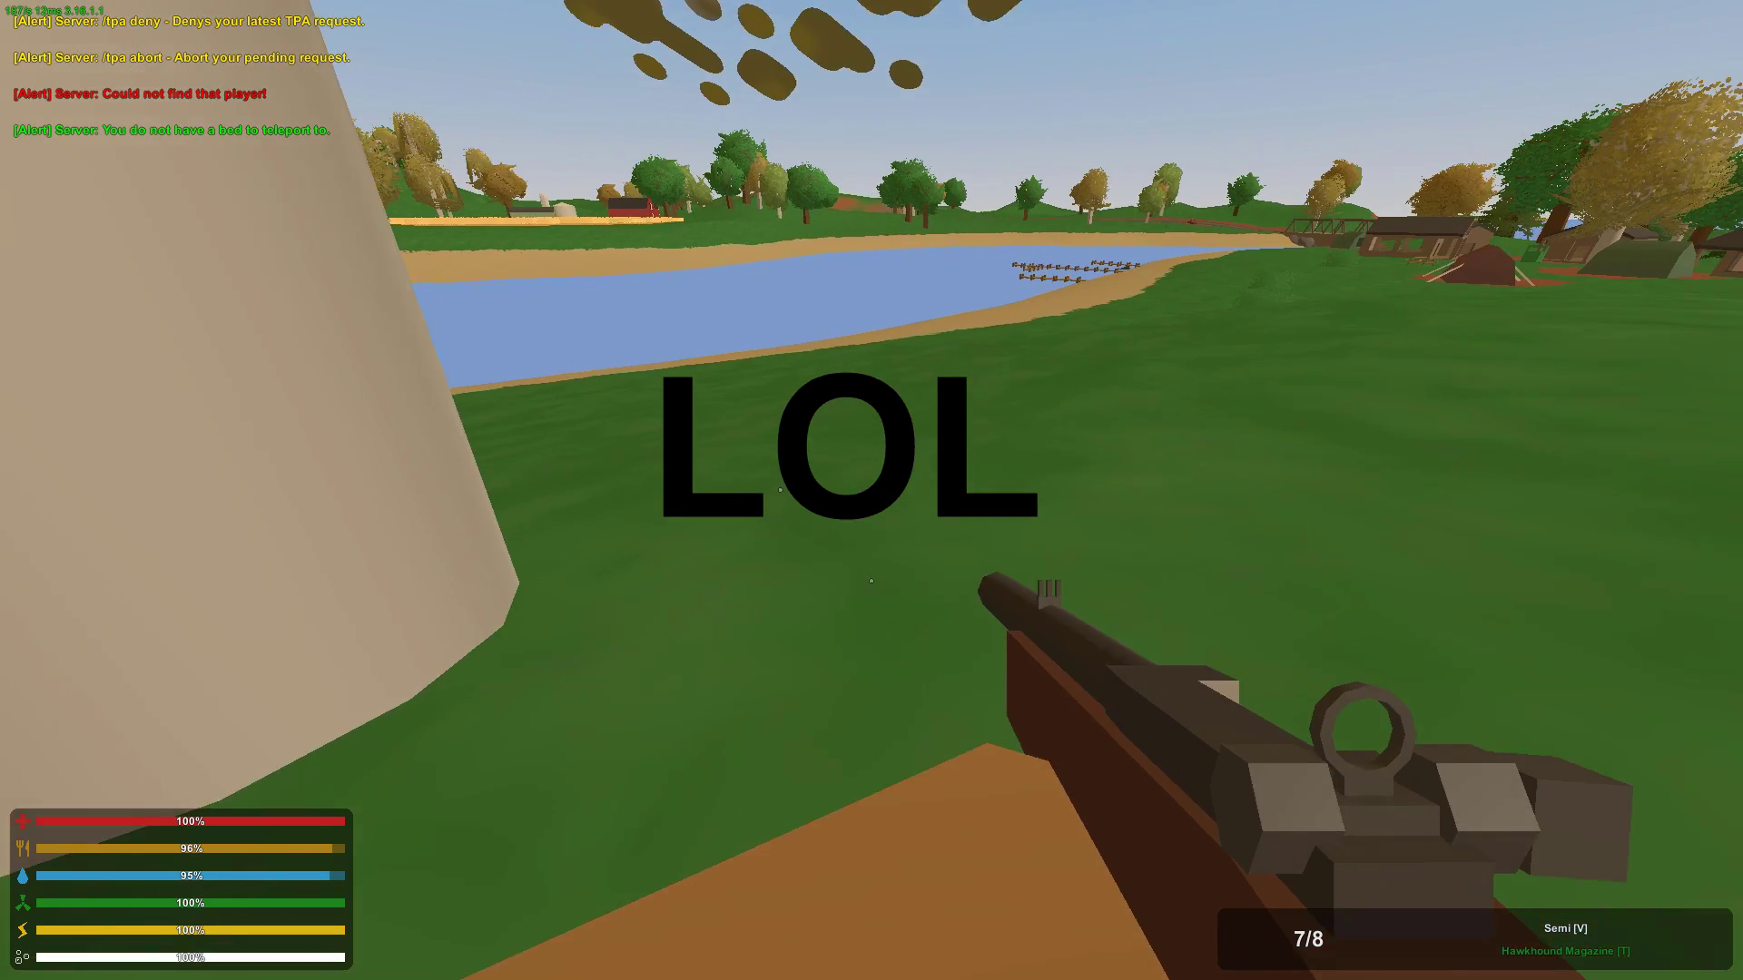
pyautogui.press('w')
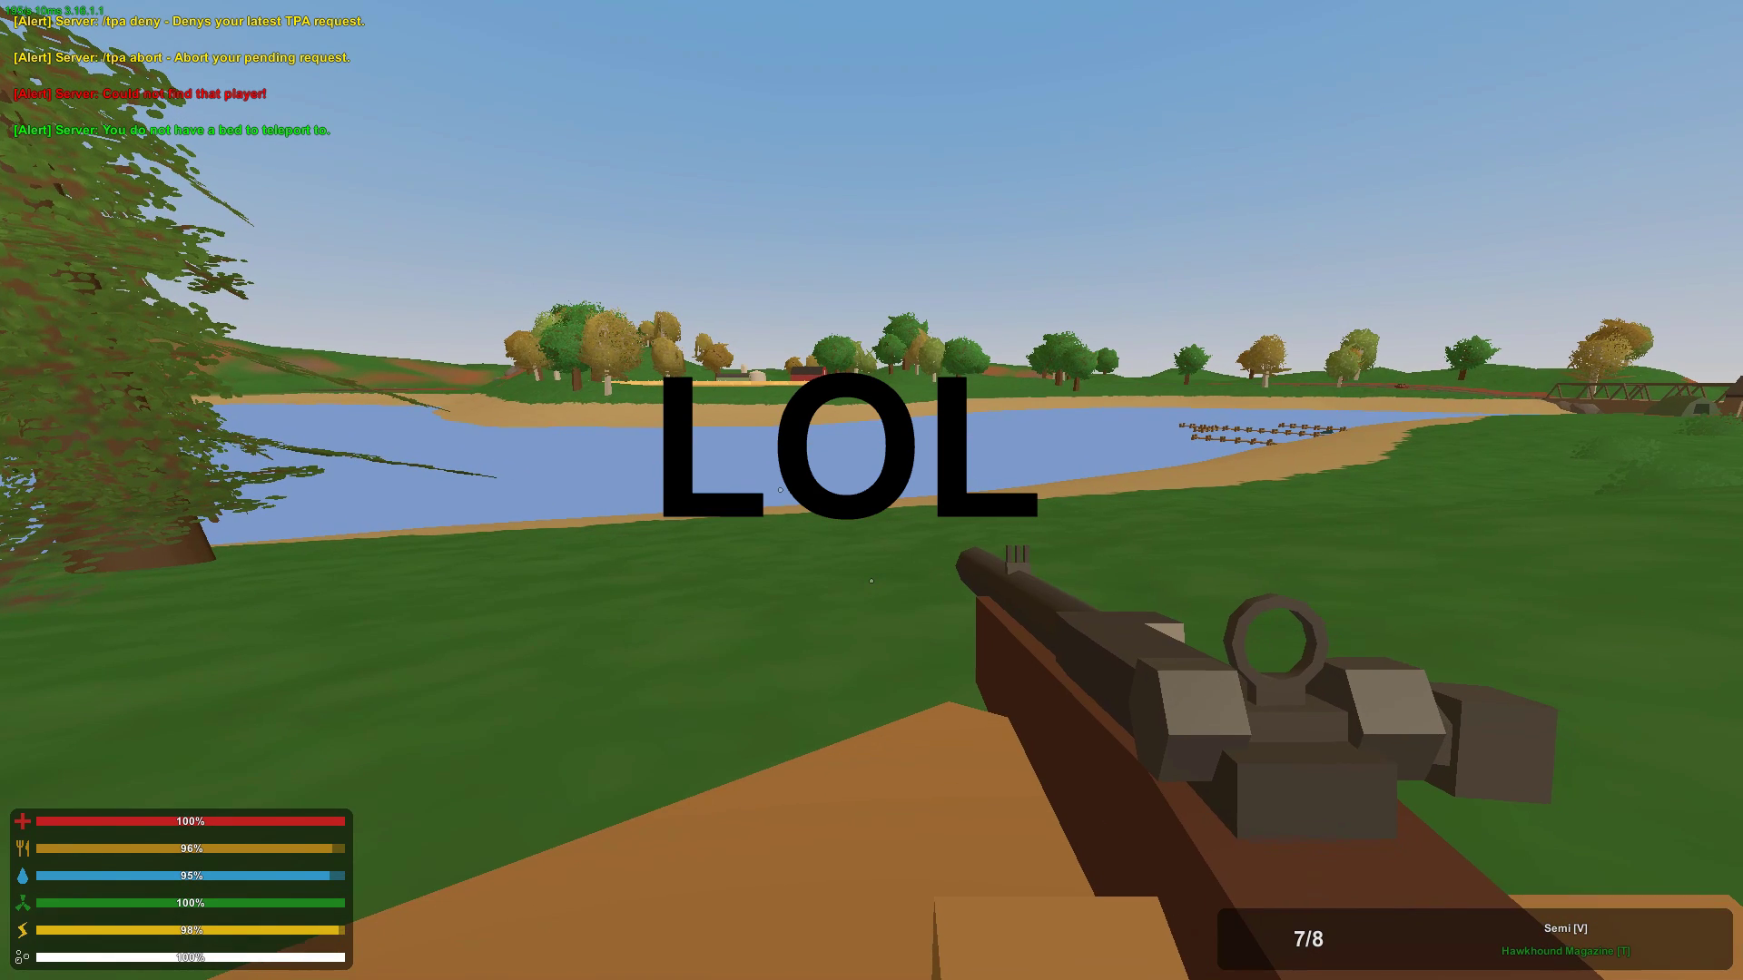